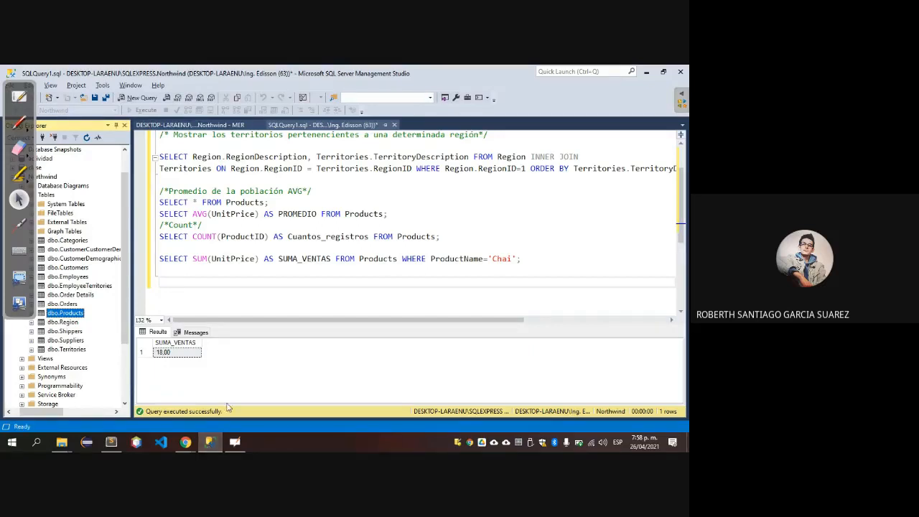
Run only the SELECT * FROM Products statement to list all the product records.
left_click(178, 282)
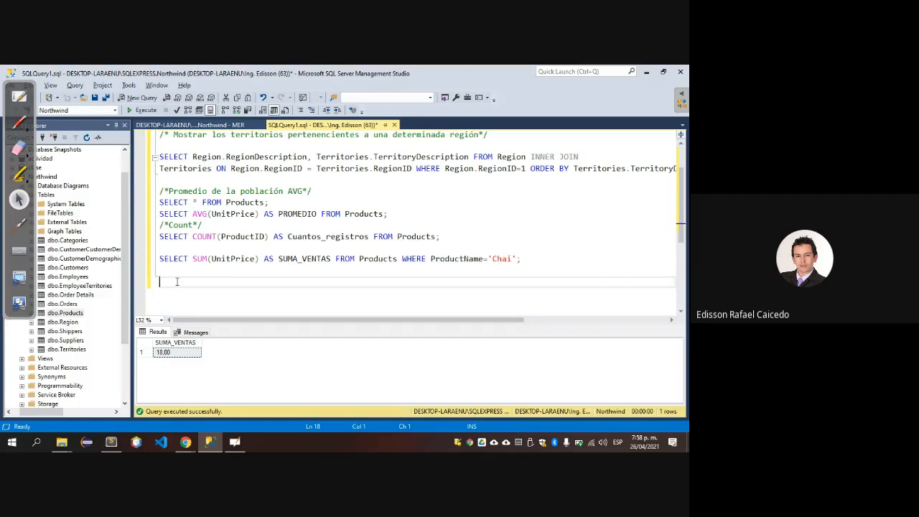
left_click(163, 203)
key("Home")
key("shift+End")
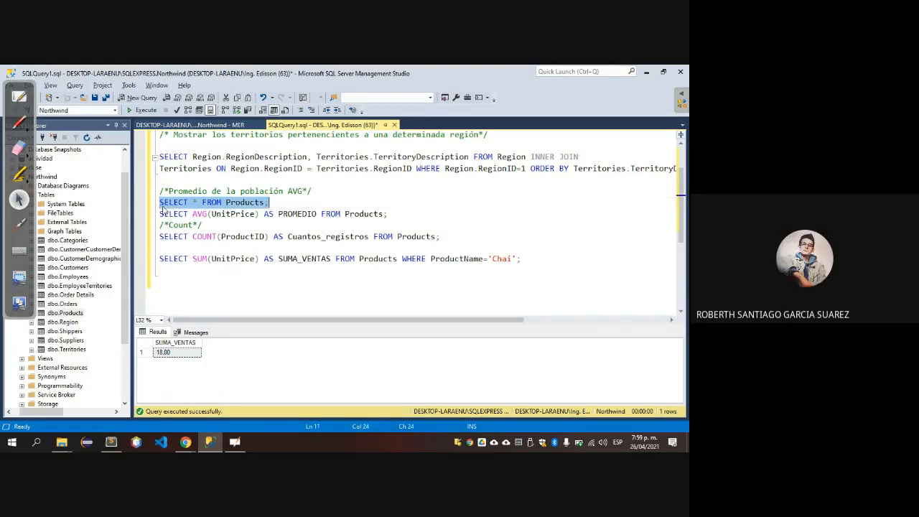
key("F5")
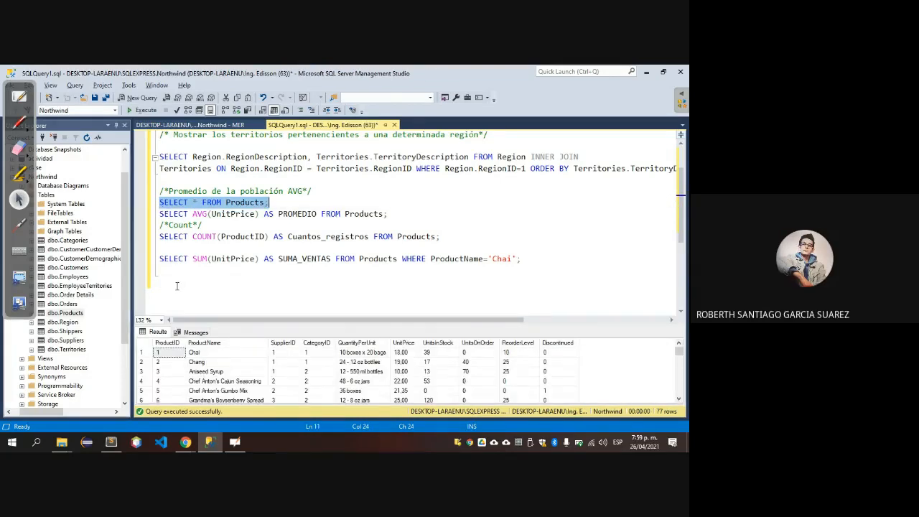
Write the word "frosen" on the empty line below the SUM query and select it.
left_click(177, 286)
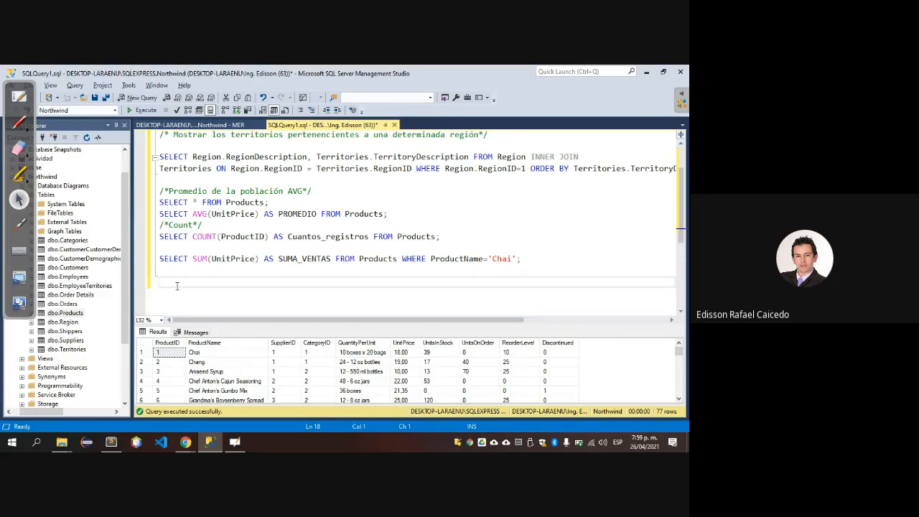
type("frozen")
left_click(178, 282)
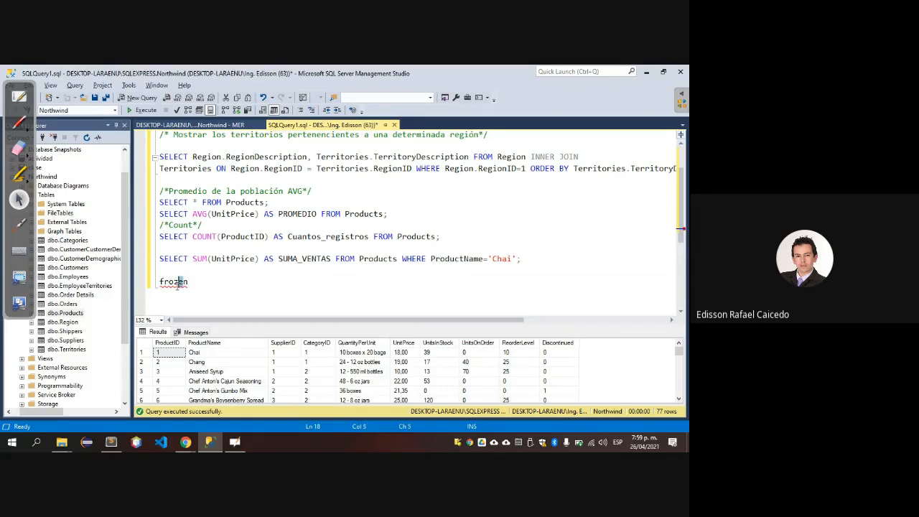
key("BackSpace")
type("s")
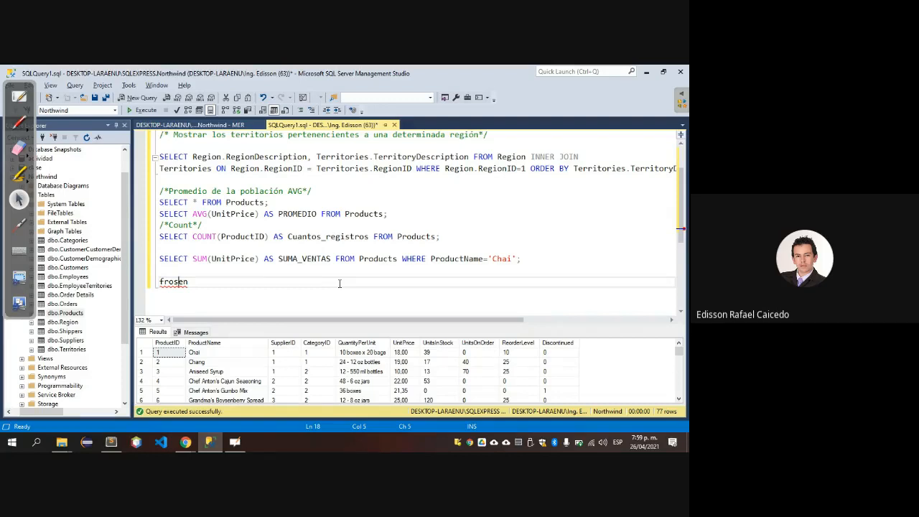
key("shift+Home")
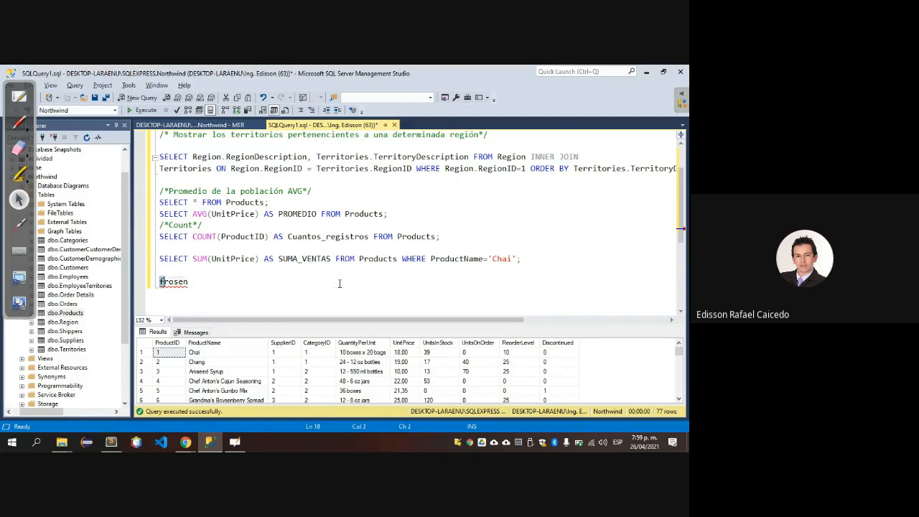
key("shift+End")
mouse_move(171, 286)
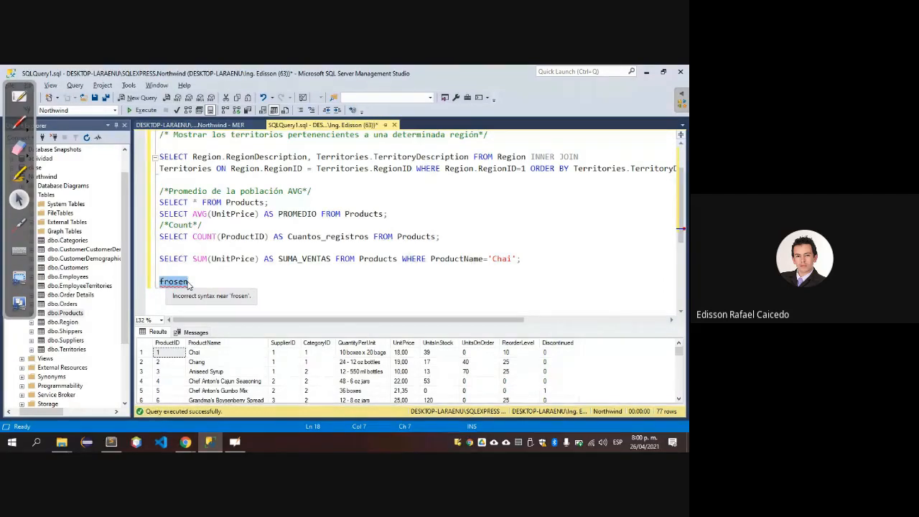
Switch to the Google Meet call in Chrome, turn on the microphone, and return to SQL Server Management Studio.
key("alt+Tab")
key("alt+Tab")
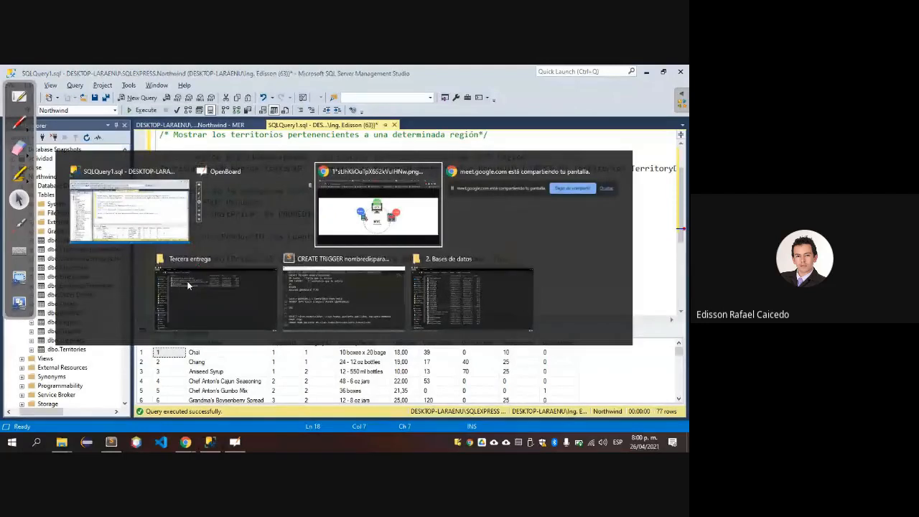
key("ctrl+shift+Tab")
key("ctrl+shift+Tab")
key("ctrl+shift+Tab")
key("ctrl+shift+Tab")
key("ctrl+shift+Tab")
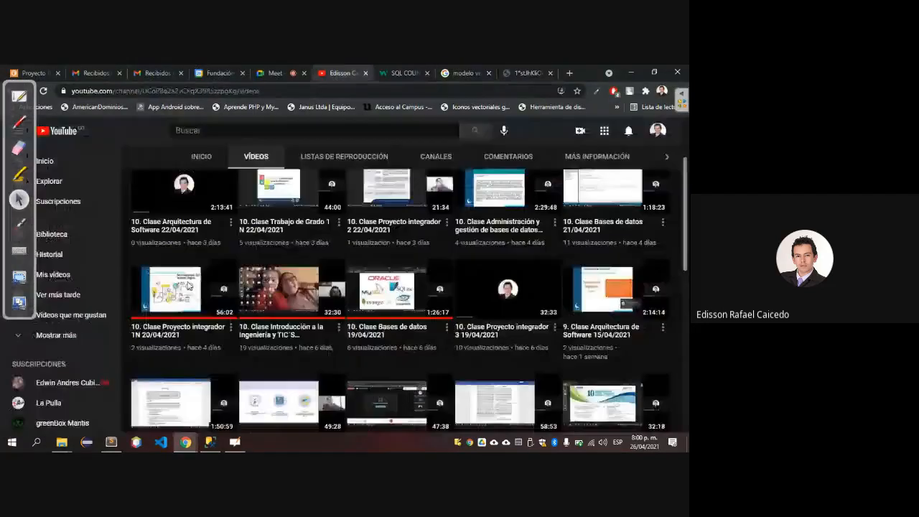
key("ctrl+Tab")
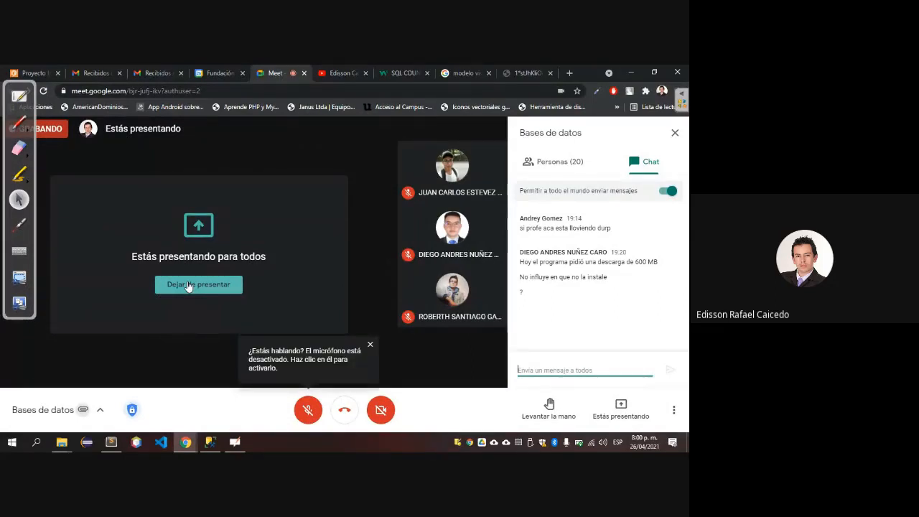
key("ctrl+d")
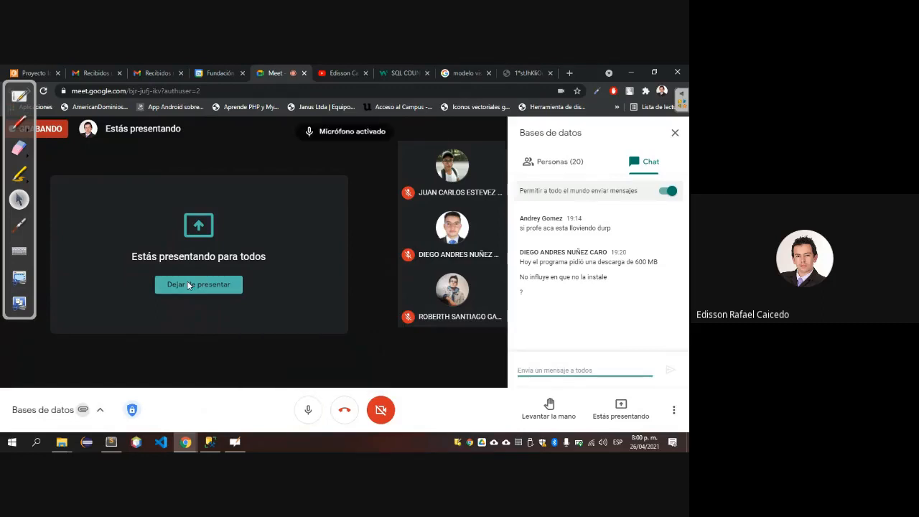
key("alt+Tab")
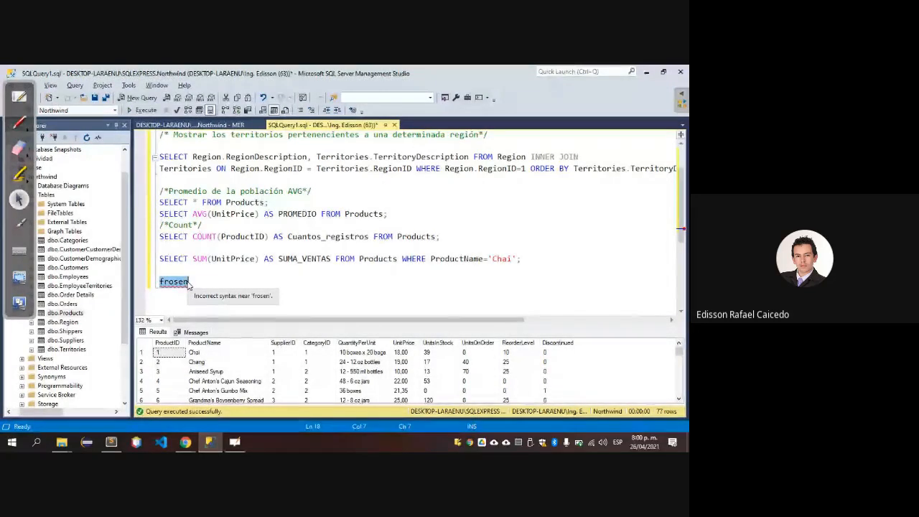
Delete the word "frosen" and run only the SELECT * FROM Products statement again.
key("BackSpace")
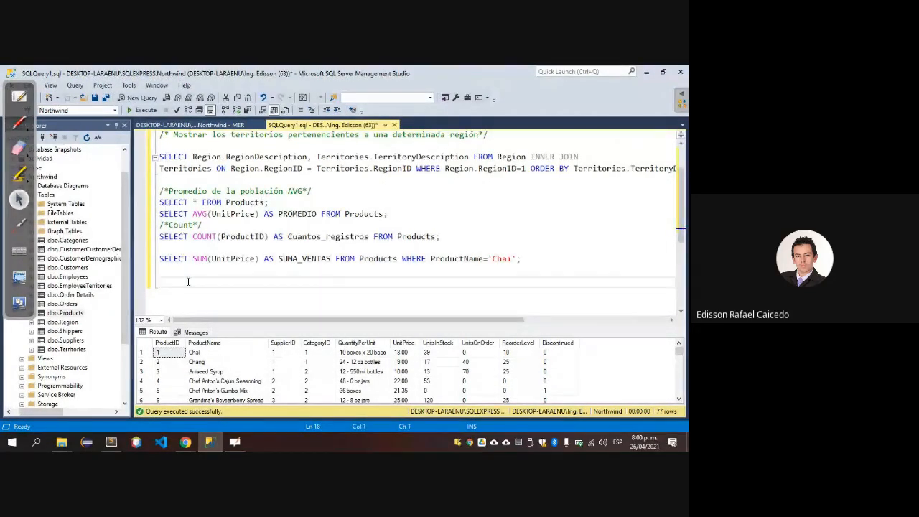
key("Home")
key("Up")
key("Up")
key("Up")
key("Up")
key("Up")
key("Up")
key("Up")
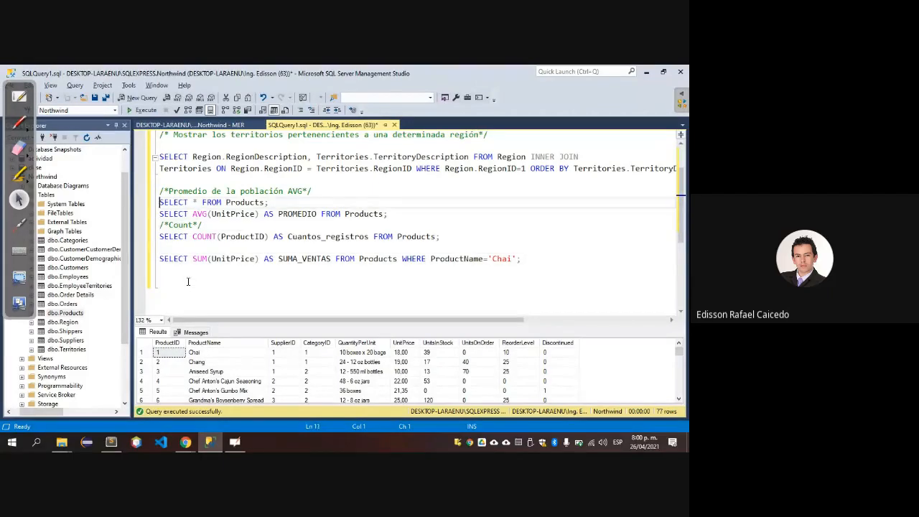
key("shift+End")
key("F5")
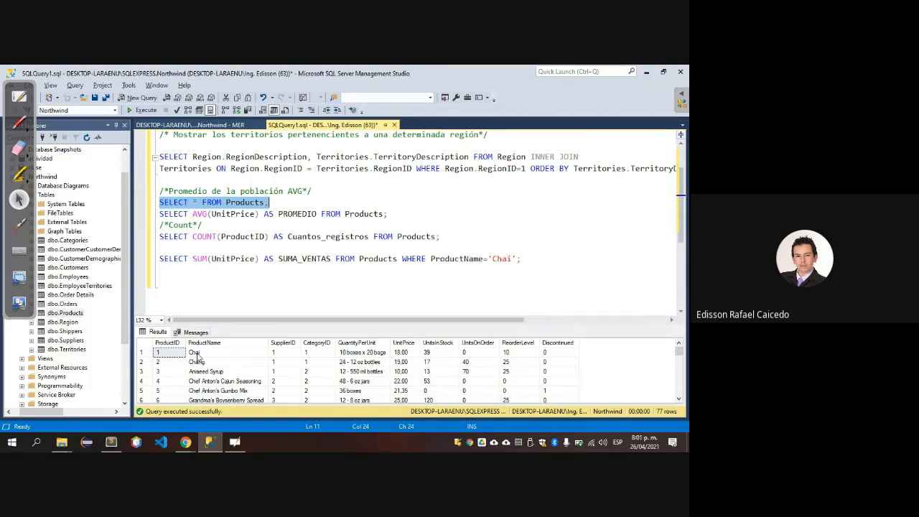
Start a new statement on the empty line below the SUM query with "SELECT produ".
left_click(163, 282)
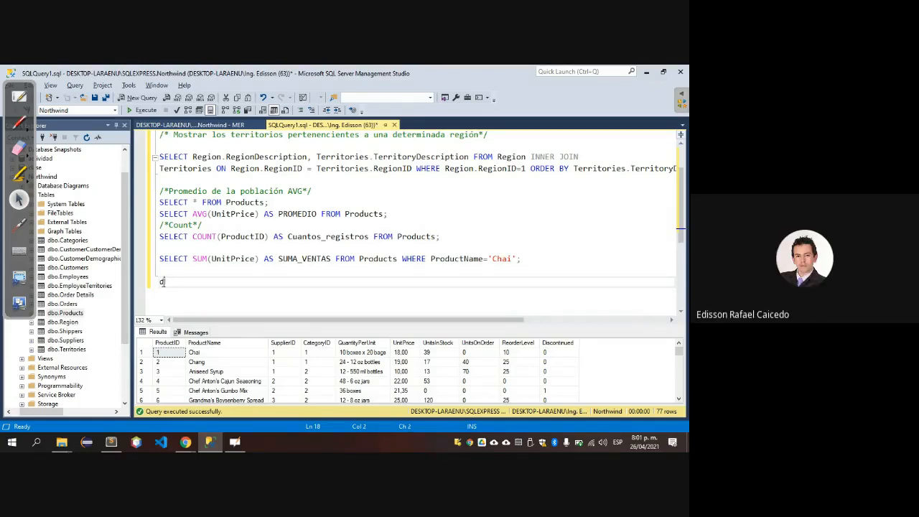
type("ER")
key("BackSpace")
key("BackSpace")
key("BackSpace")
type("SELECT")
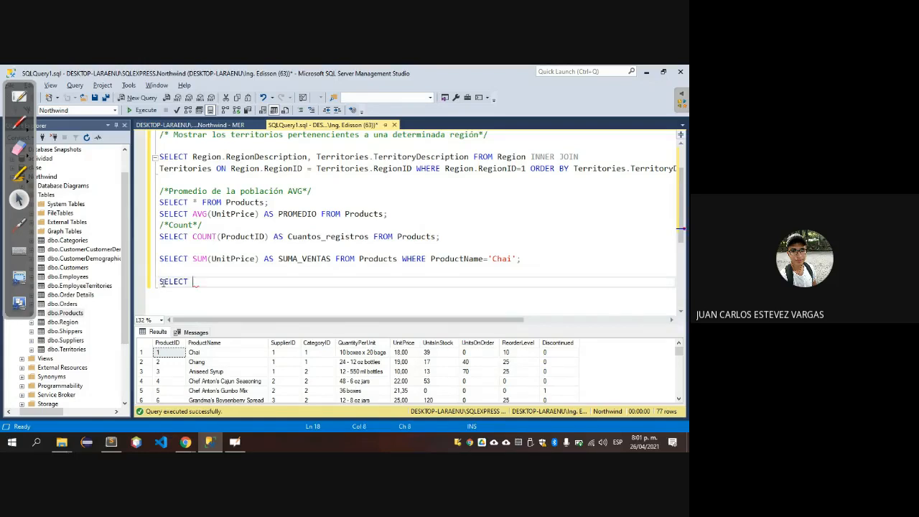
type(" produ")
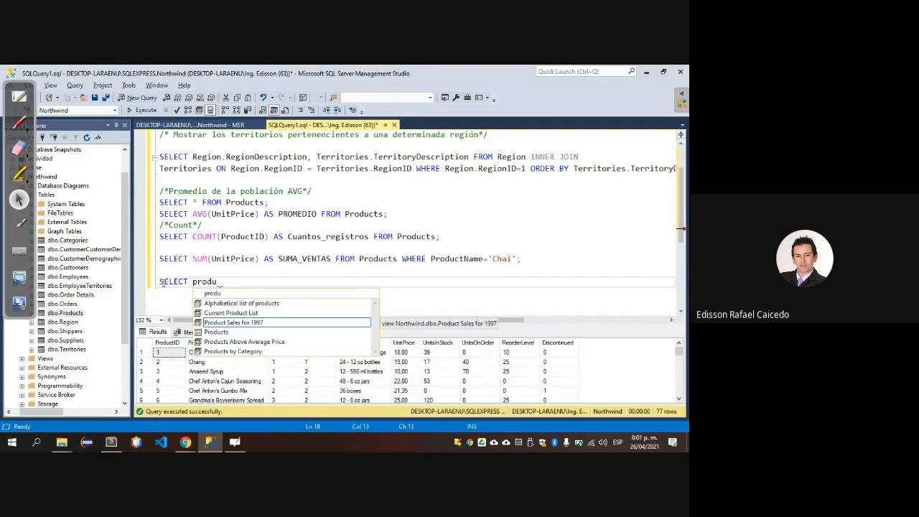
key("Escape")
Write an empty if() block with braces a few lines below the unfinished SELECT statement.
key("Return")
key("Return")
key("Return")
key("Return")
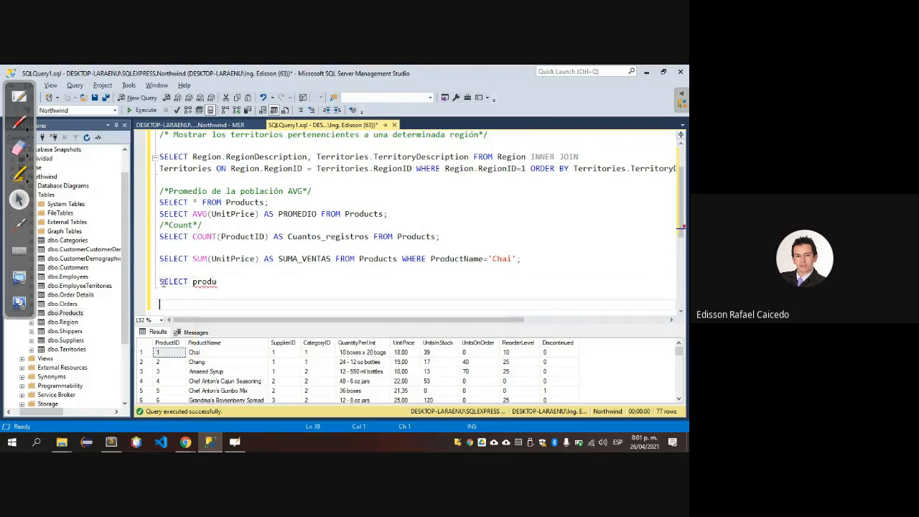
type("if")
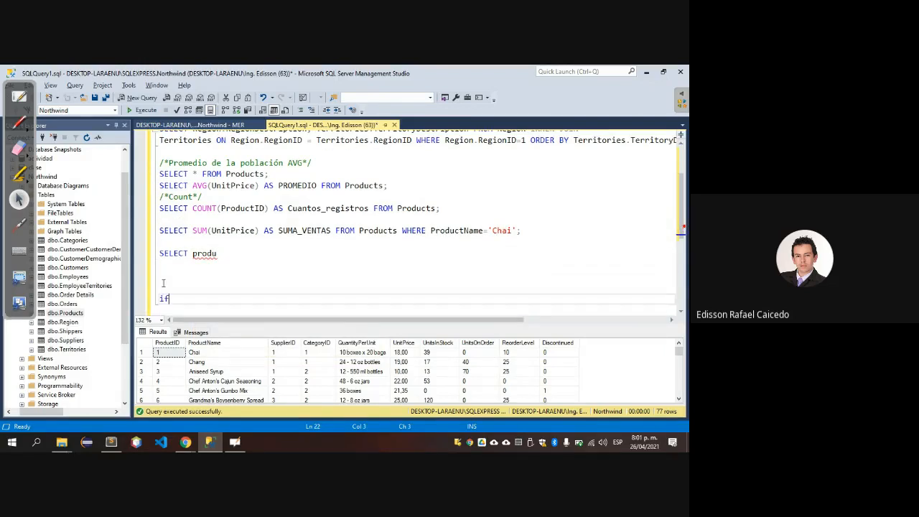
type("()")
key("Return")
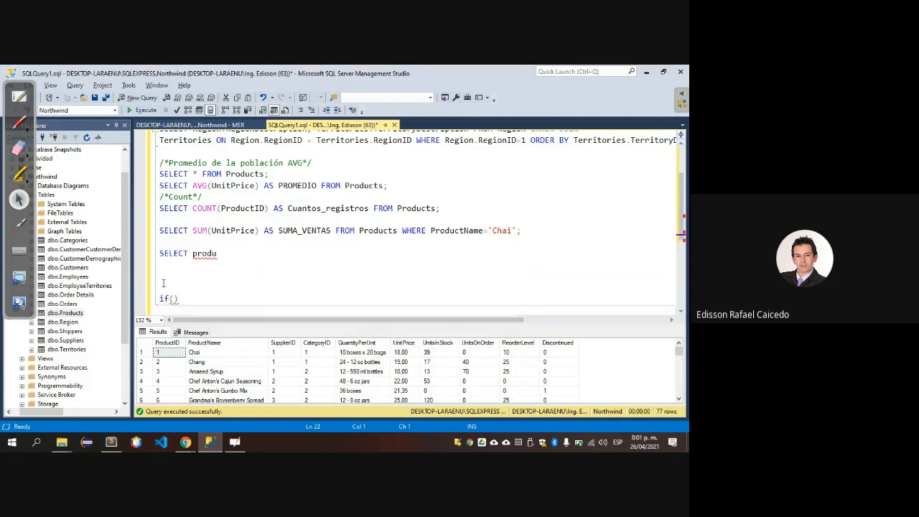
type("()")
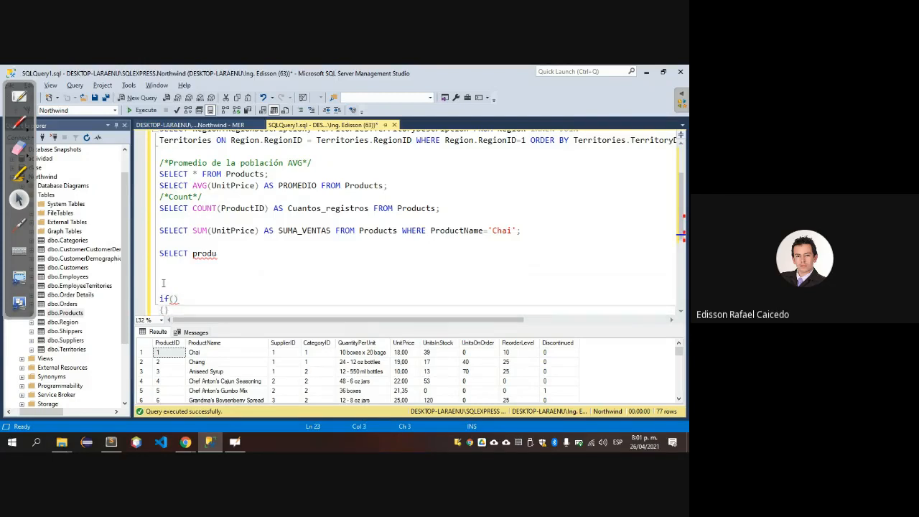
key("Left")
key("Return")
key("Return")
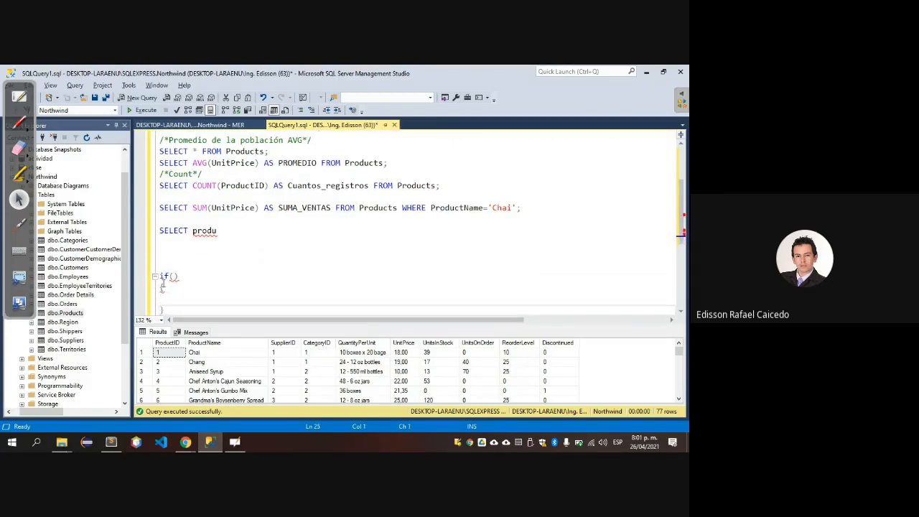
Add an else branch below the if block, containing an opening brace and a nested if().
key("Down")
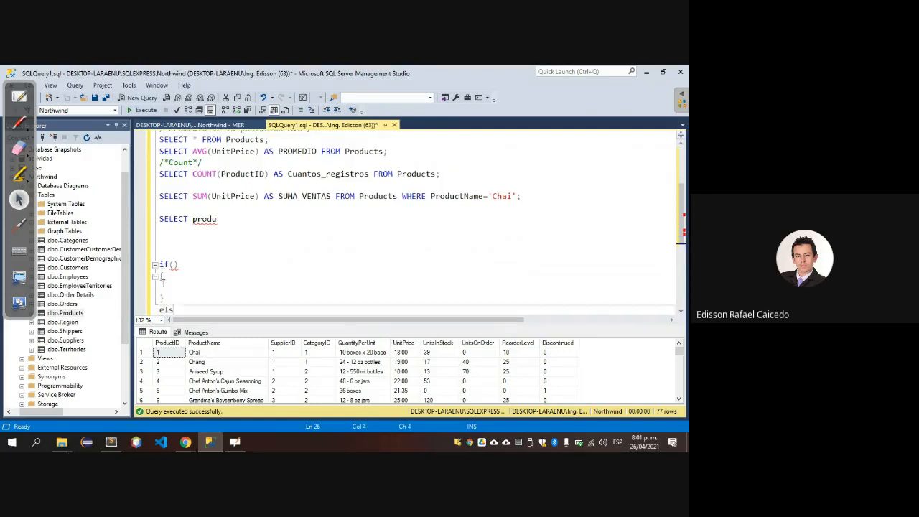
type("else")
key("Return")
type("if")
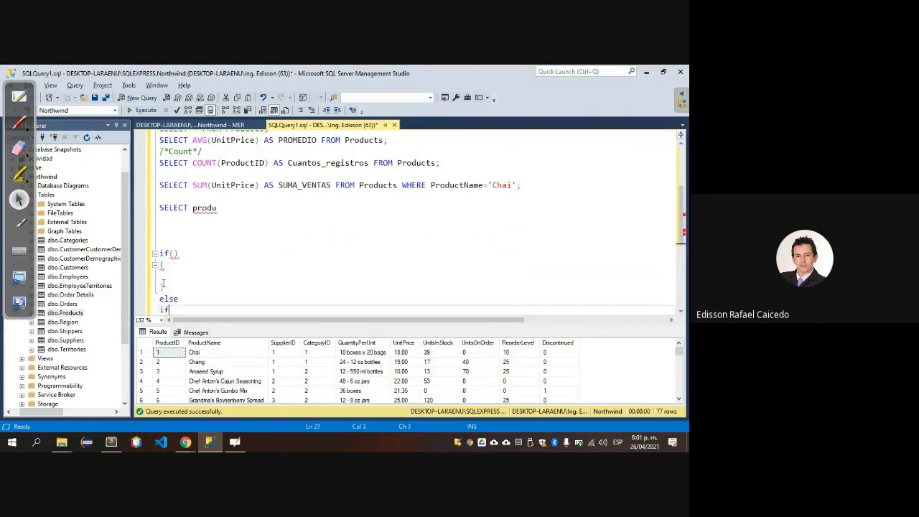
key("BackSpace")
key("BackSpace")
key("BackSpace")
key("BackSpace")
key("Left")
key("Left")
key("Down")
key("Down")
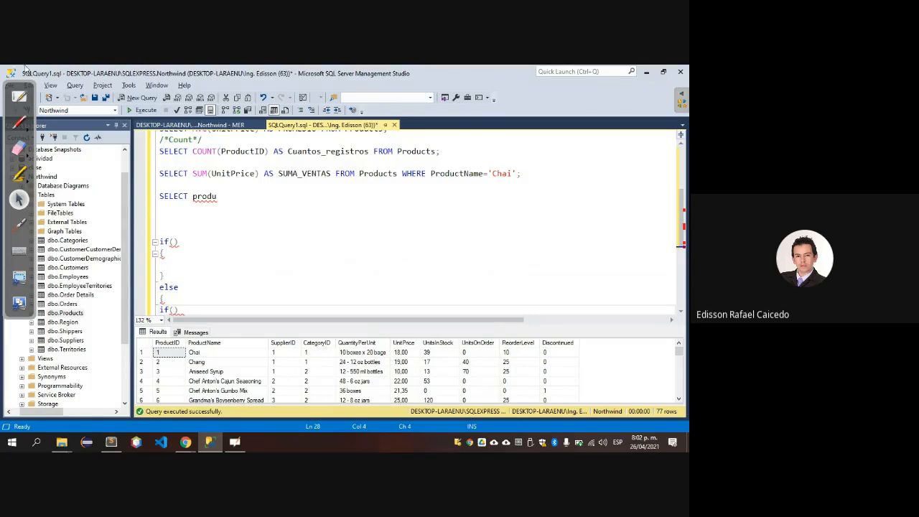
Switch to OpenBoard, show the desktop from it, and move its floating toolbar away from the Object Explorer.
left_click(24, 89)
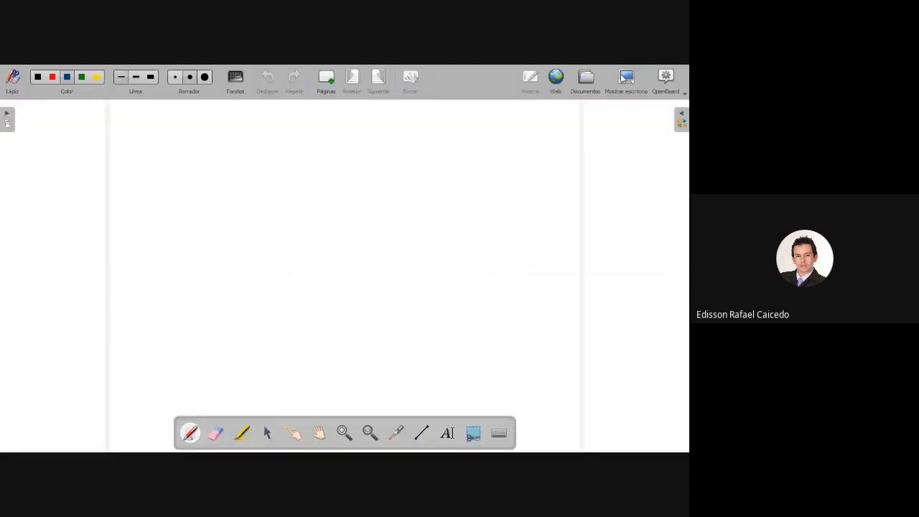
left_click(622, 77)
left_click_drag(14, 83, 538, 170)
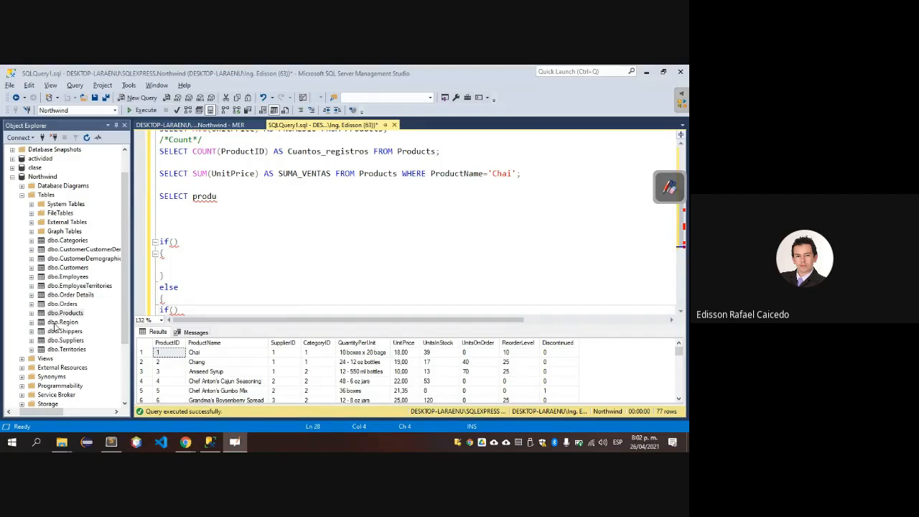
left_click(60, 268)
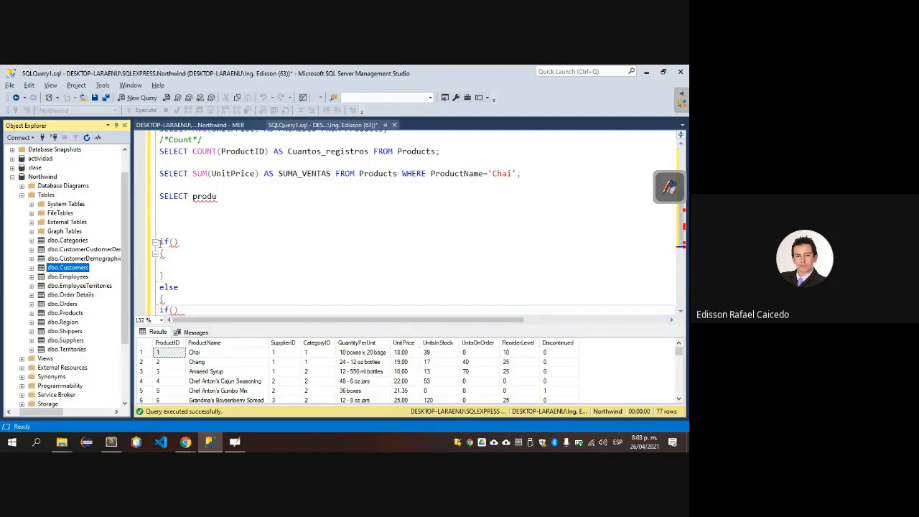
Delete the if/else block and the blank lines below the unfinished SELECT statement.
left_click_drag(159, 242, 181, 307)
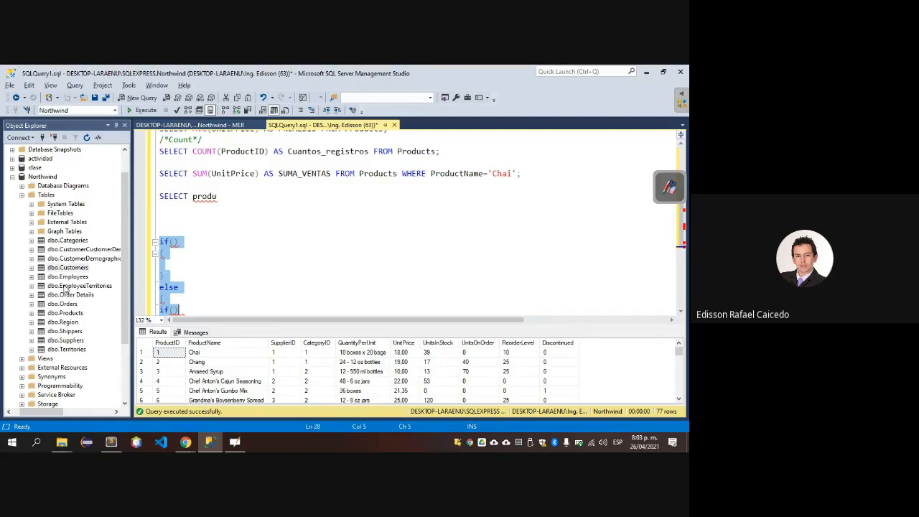
key("BackSpace")
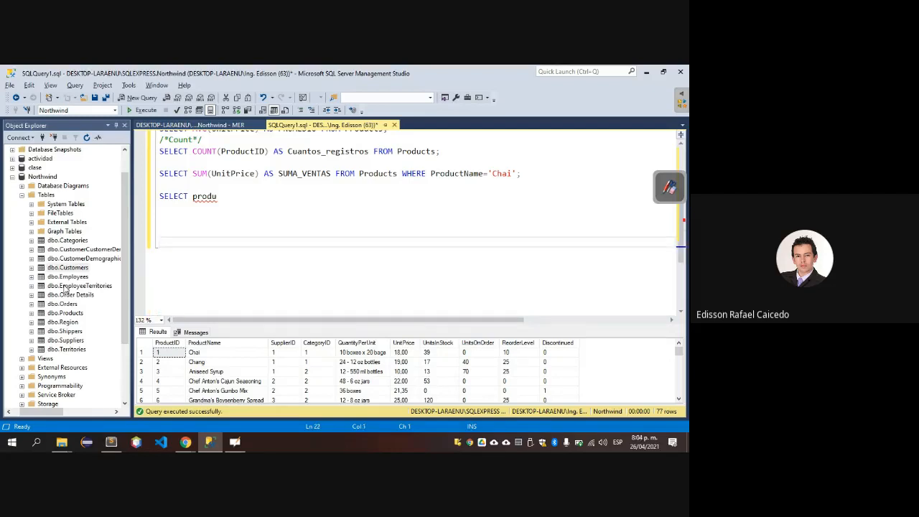
key("BackSpace")
key("BackSpace")
key("BackSpace")
key("BackSpace")
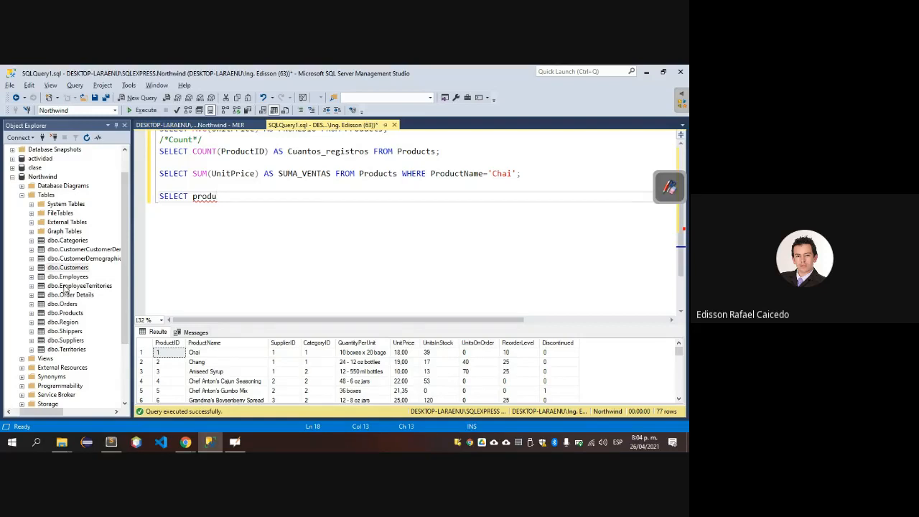
Rewrite the unfinished column name after the last SELECT with a capital initial, as Produc.
type("c")
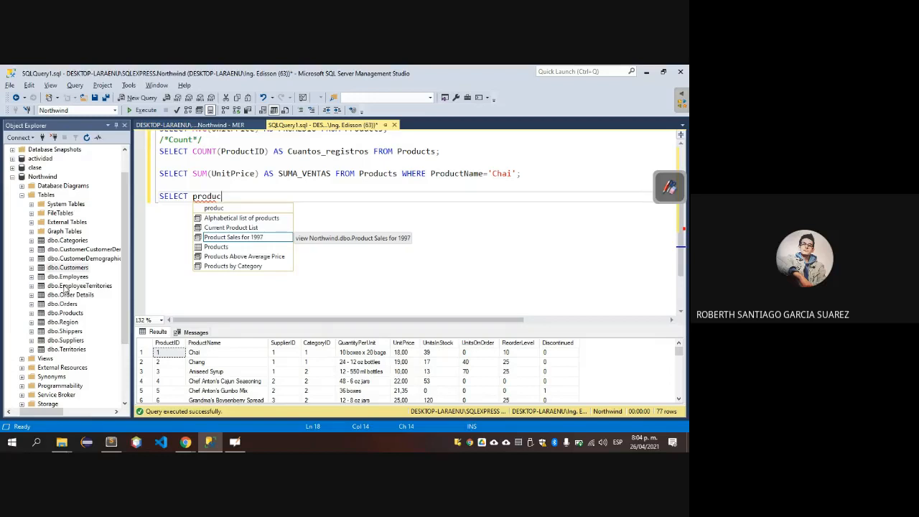
type("tN")
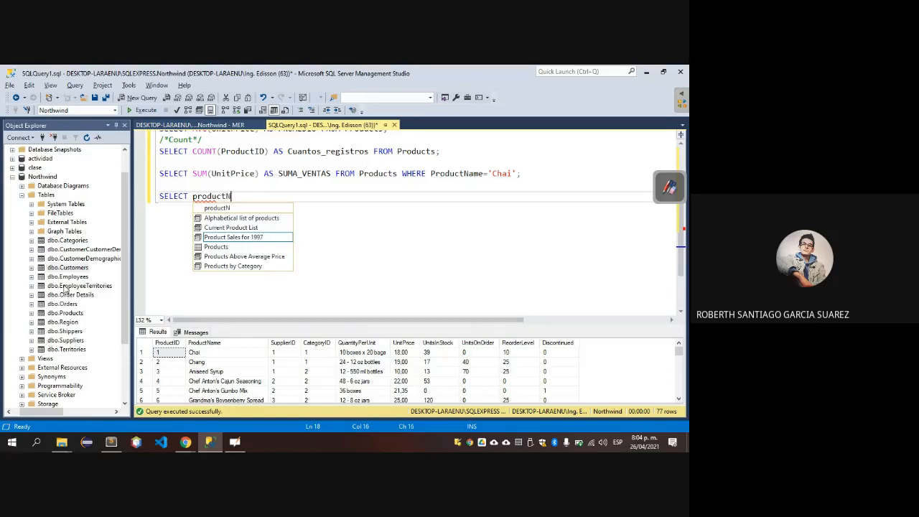
key("BackSpace")
key("BackSpace")
key("BackSpace")
key("BackSpace")
key("BackSpace")
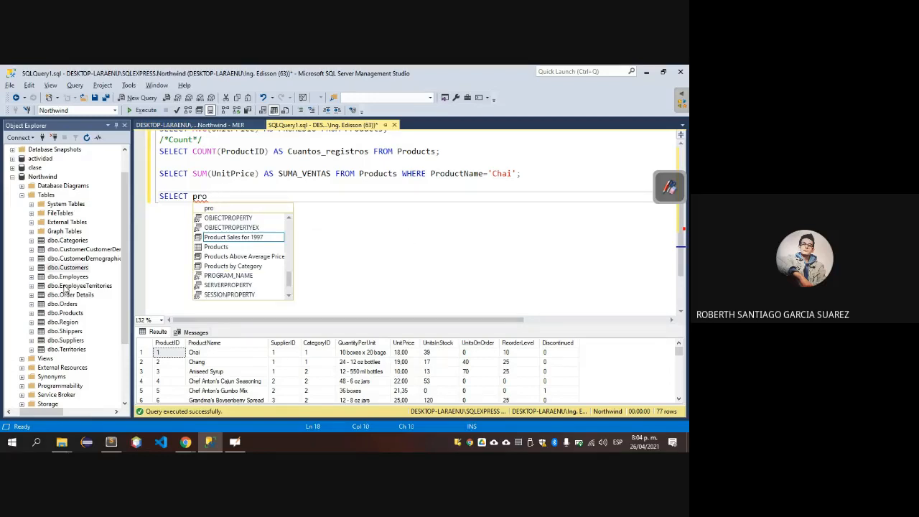
key("BackSpace")
key("BackSpace")
key("BackSpace")
type("P")
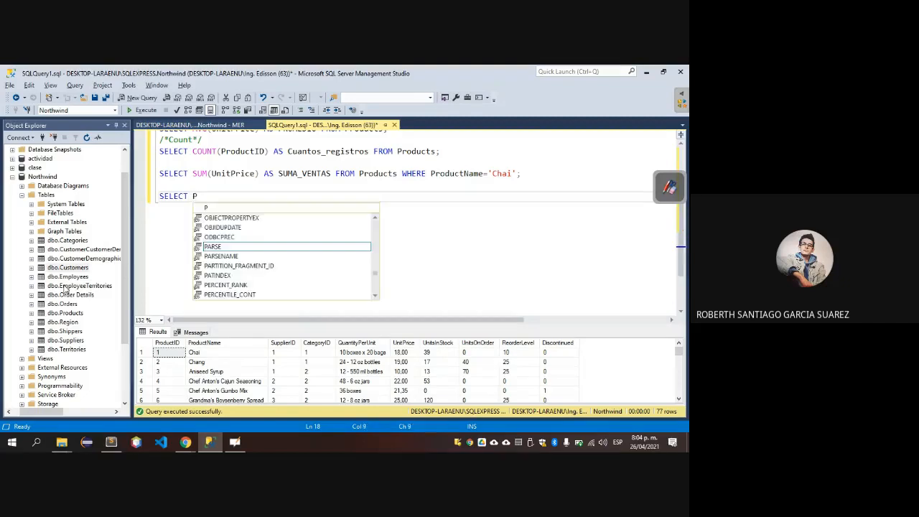
type("roduc")
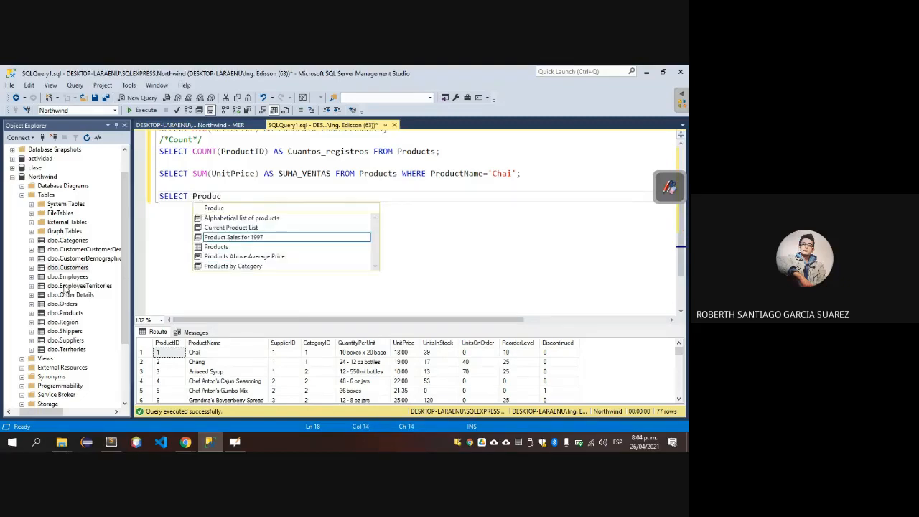
Switch to the Google Meet browser window to check the class chat, and return to SQL Server Management Studio.
key("alt+Tab")
key("alt+Tab")
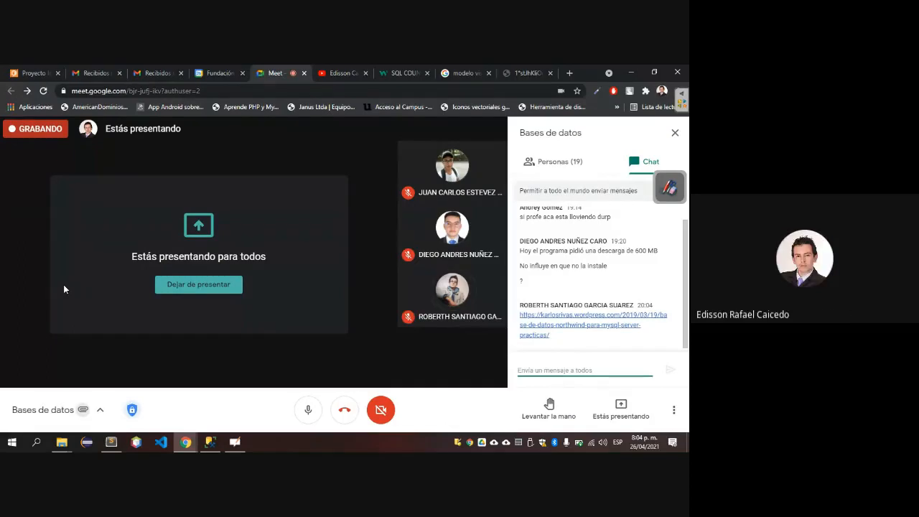
key("alt+Tab")
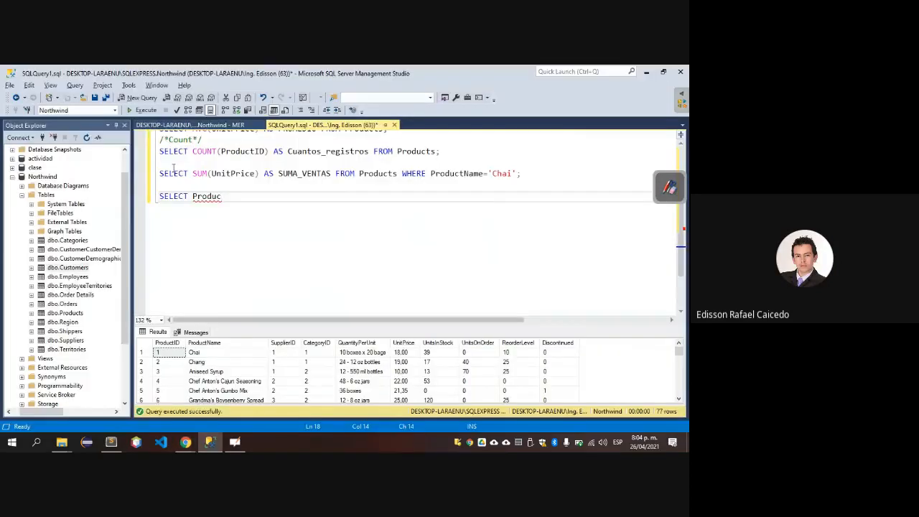
Add blank lines below the unfinished SELECT Produc statement and set the query's active database to clase.
key("shift+Up")
key("shift+Up")
key("shift+Up")
key("shift+Up")
key("shift+Up")
key("shift+Up")
key("shift+Up")
key("shift+Up")
key("shift+Up")
key("shift+Up")
key("shift+Up")
key("shift+Up")
key("shift+Up")
key("shift+Up")
key("shift+Up")
key("shift+Up")
key("shift+Up")
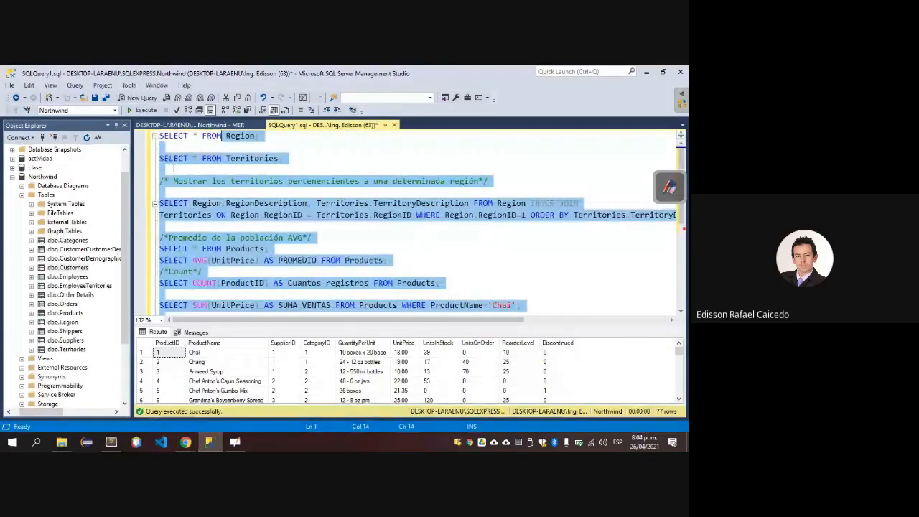
key("Right")
key("Return")
key("Return")
key("Return")
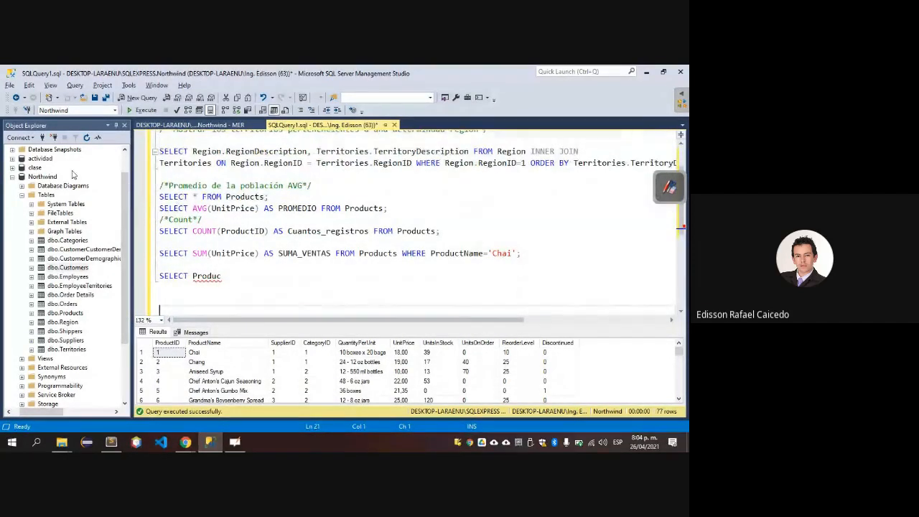
left_click(114, 108)
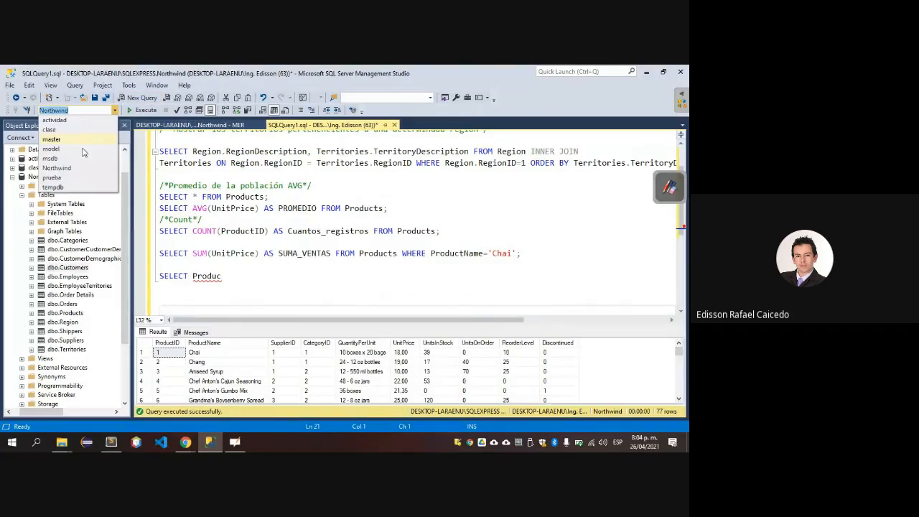
left_click(49, 129)
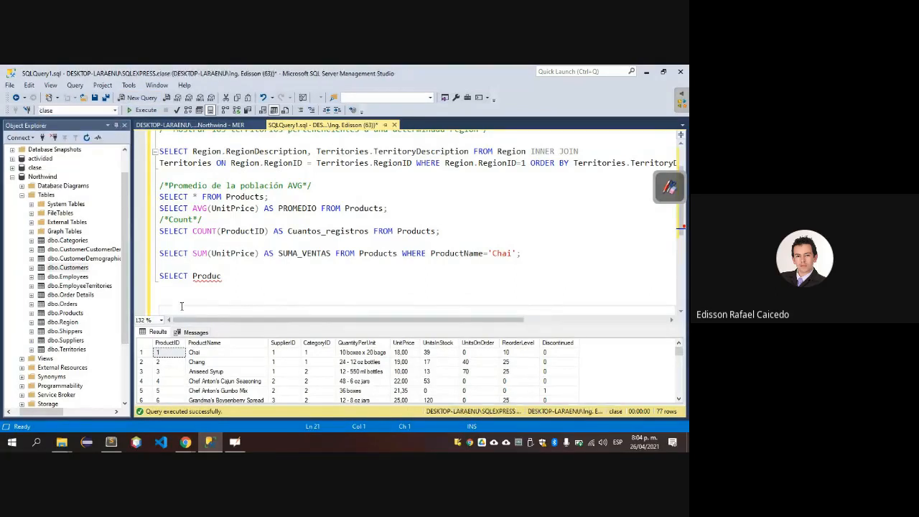
Write DROP DATABASE Northwind; below the unfinished SELECT statement and execute only that line.
left_click(178, 296)
type("F")
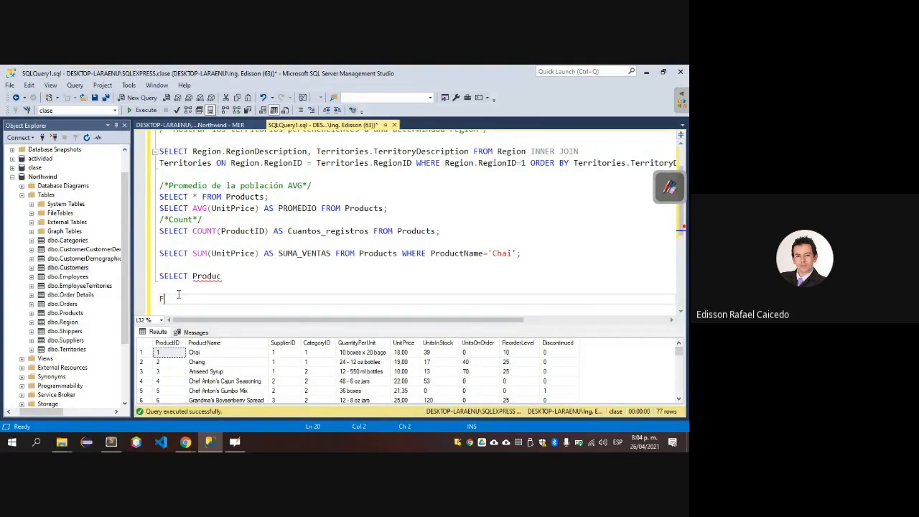
key("BackSpace")
type("DROP TABLE")
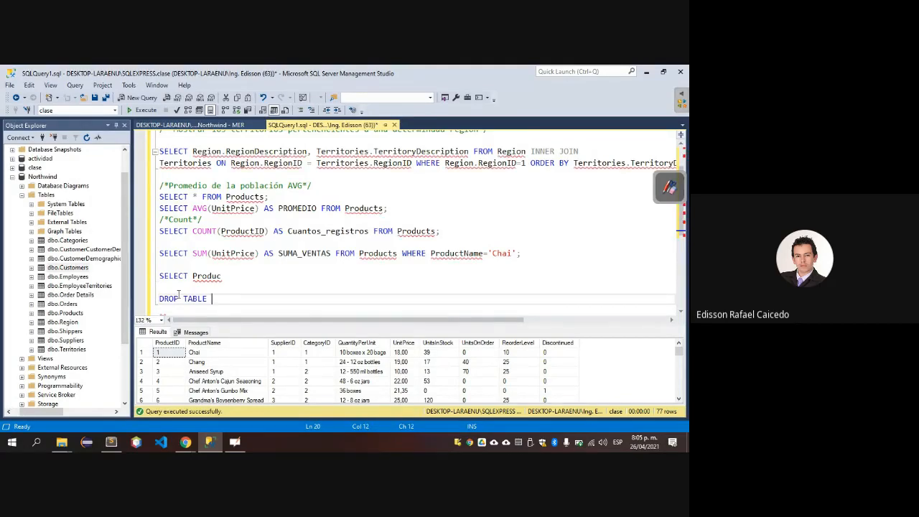
key("BackSpace")
key("BackSpace")
key("BackSpace")
key("BackSpace")
type("DATABASE Northwind")
key("shift+Home")
key("F5")
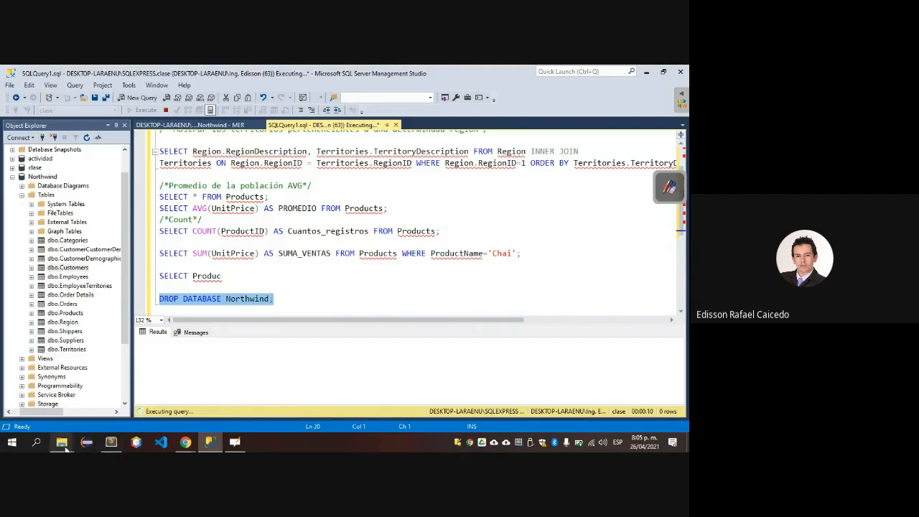
Switch to File Explorer, open the Descargas folder and look for files whose names begin with n.
left_click(64, 443)
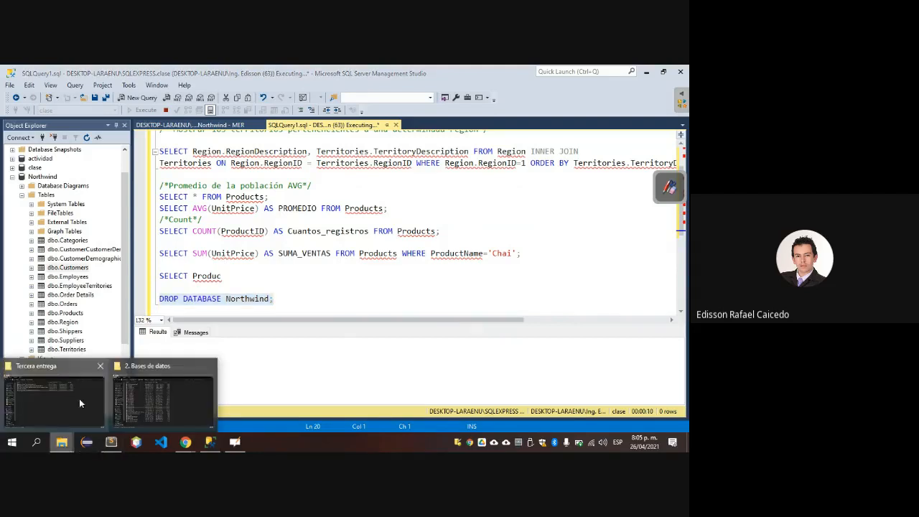
left_click(156, 400)
left_click(40, 148)
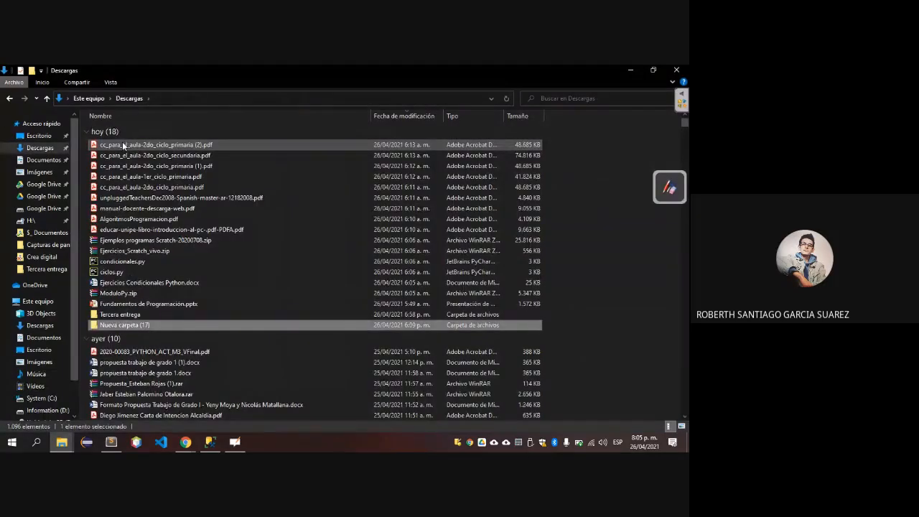
scroll(122, 145, "down", 15)
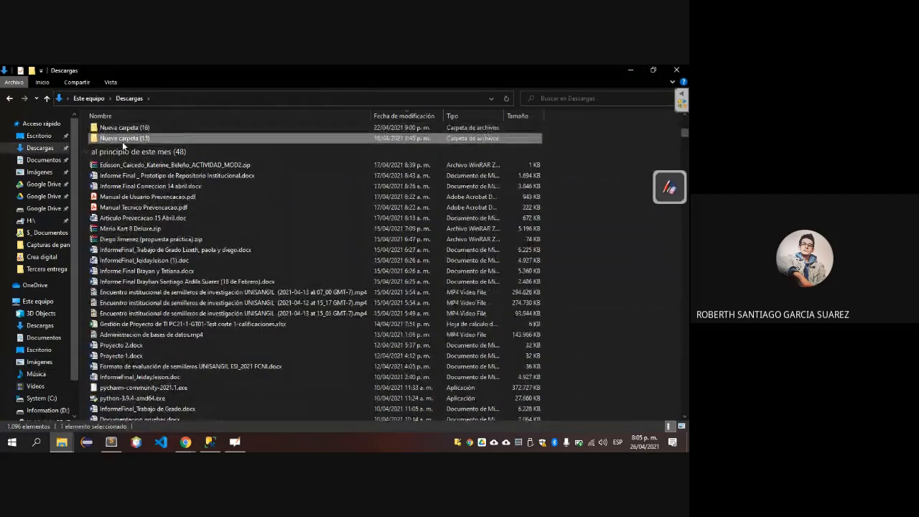
scroll(122, 146, "down", 10)
key("n")
key("n")
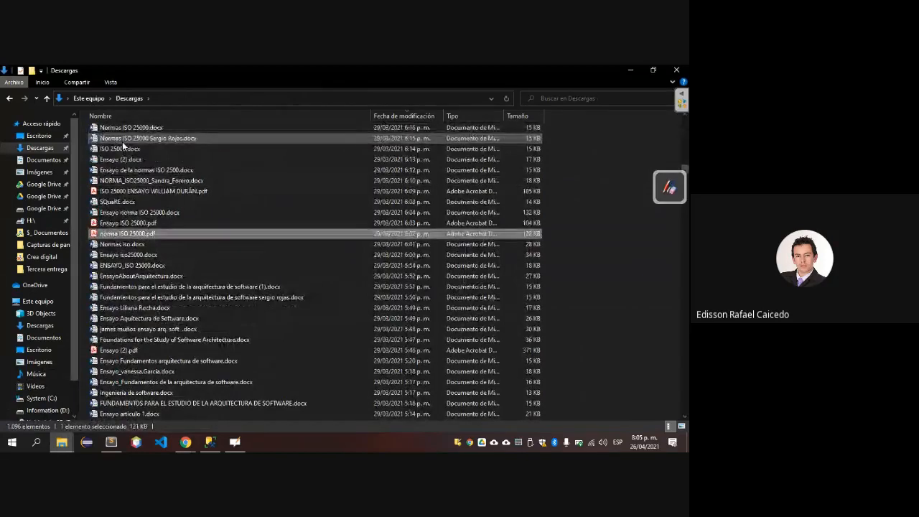
Switch to Google Meet in Chrome and open the Northwind database link shared in the chat.
key("alt+Tab")
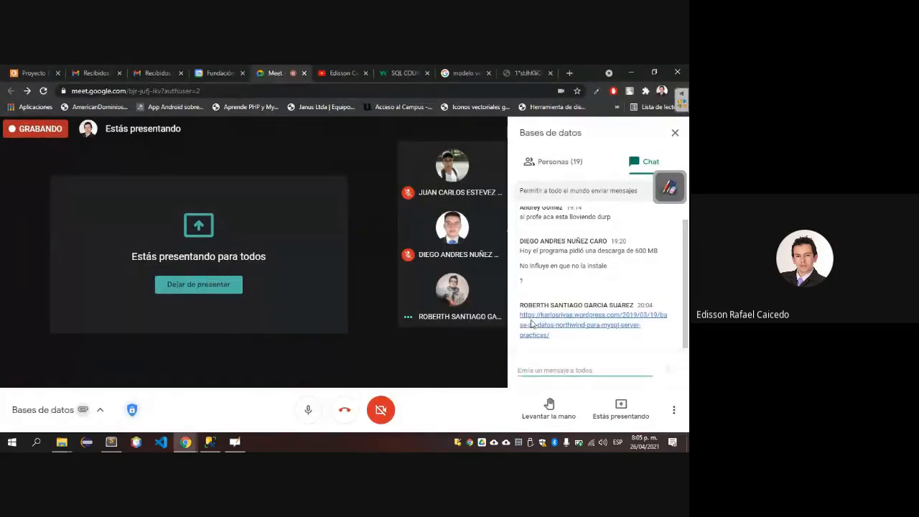
left_click(536, 323)
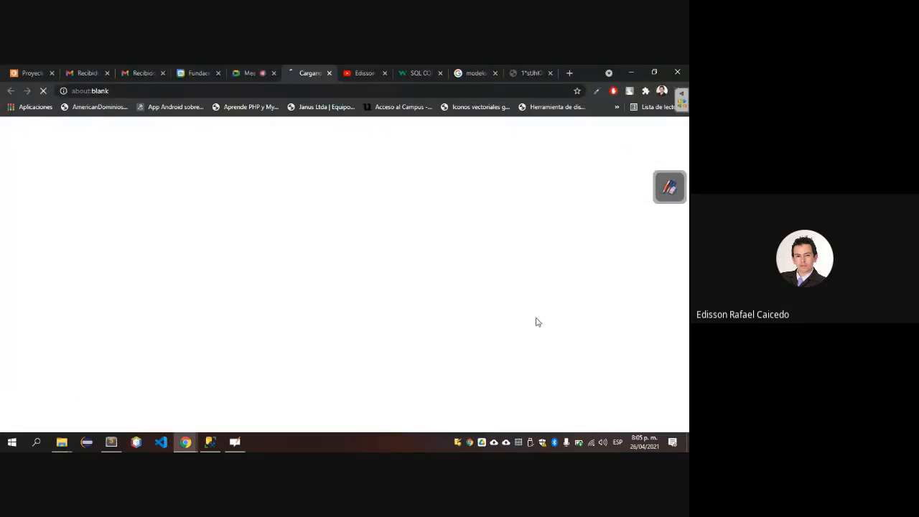
Return to SQL Server Management Studio and close the Northwind MER diagram document.
key("alt+Tab")
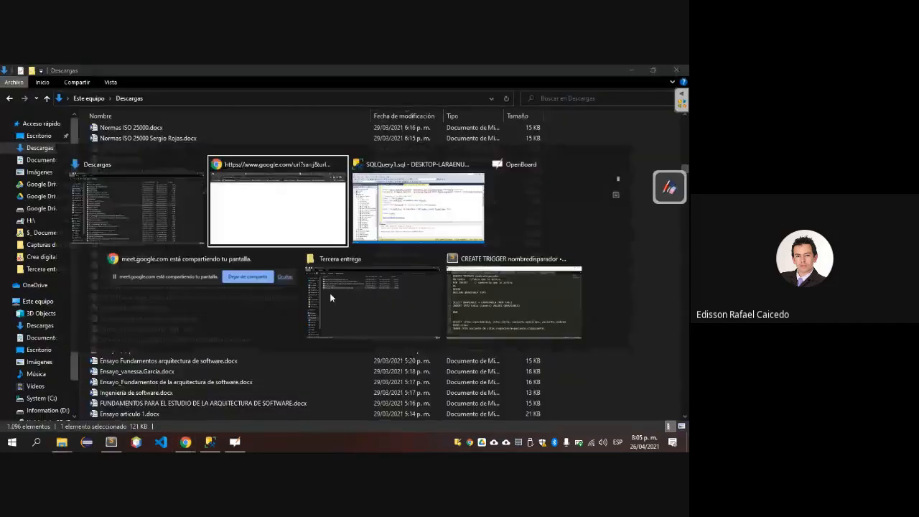
key("Tab")
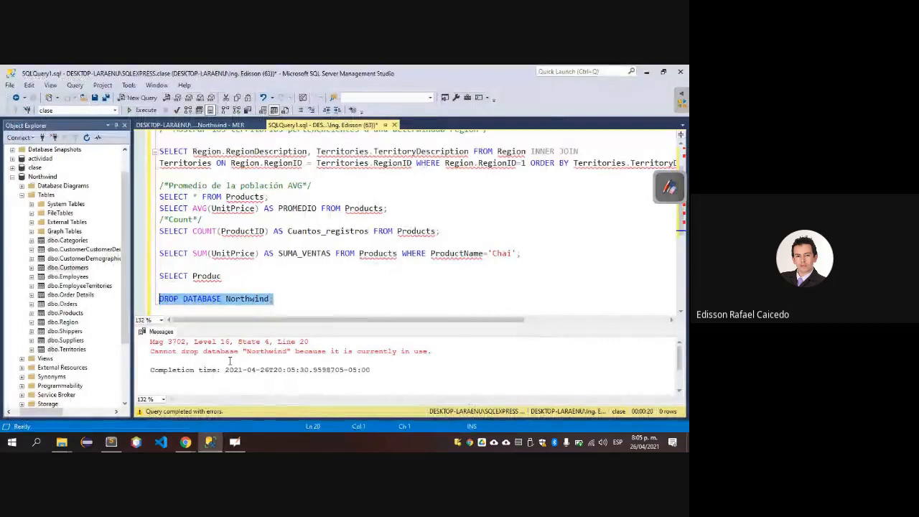
left_click(231, 253)
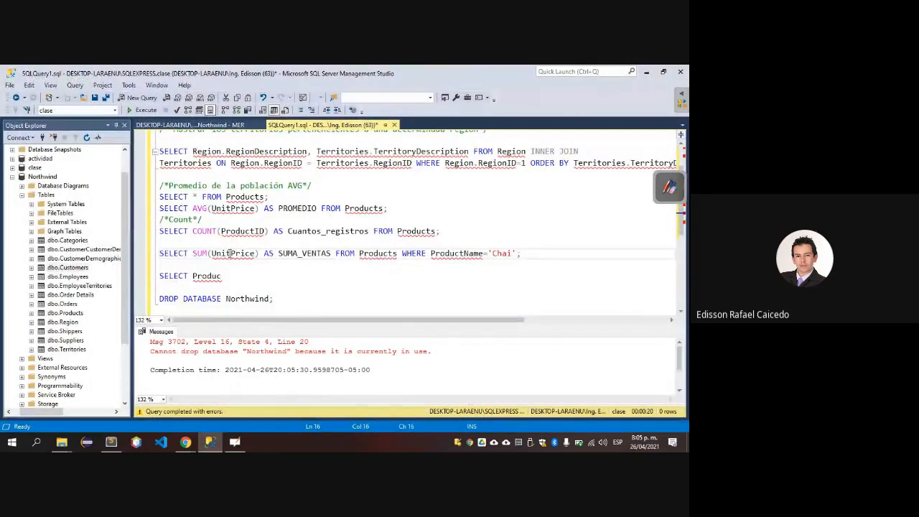
left_click(260, 126)
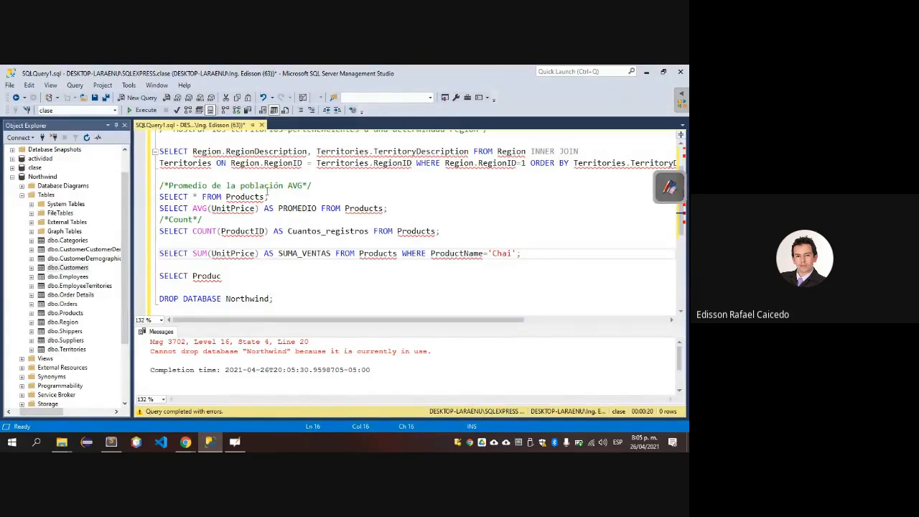
left_click(219, 240)
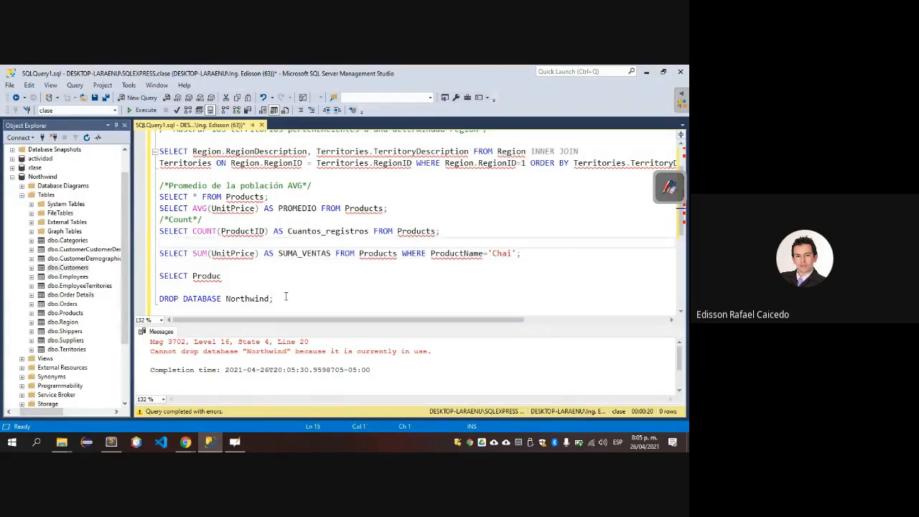
Execute only the DROP DATABASE Northwind; statement again.
left_click(284, 299)
key("shift+Home")
key("F5")
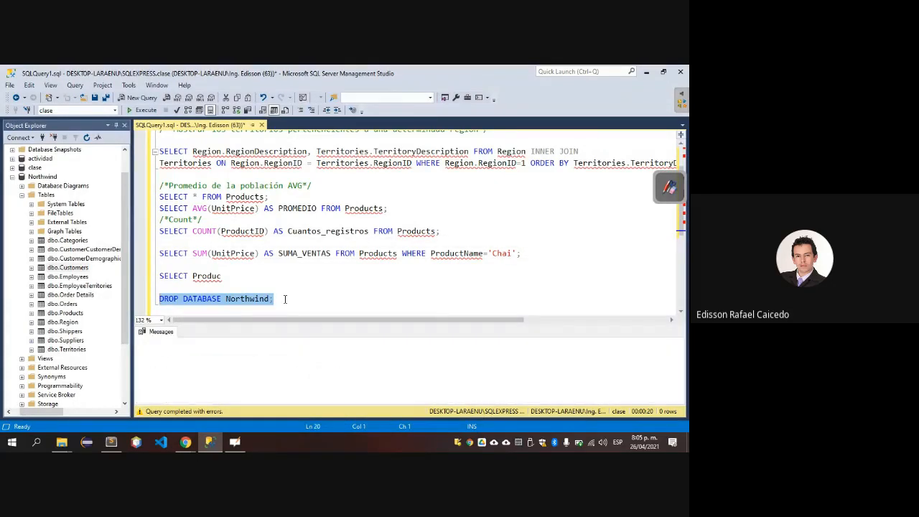
Switch to the Northwind blog page in Chrome and download its database script as NorthwindMySQL.sql into the Descargas folder.
key("alt+Tab")
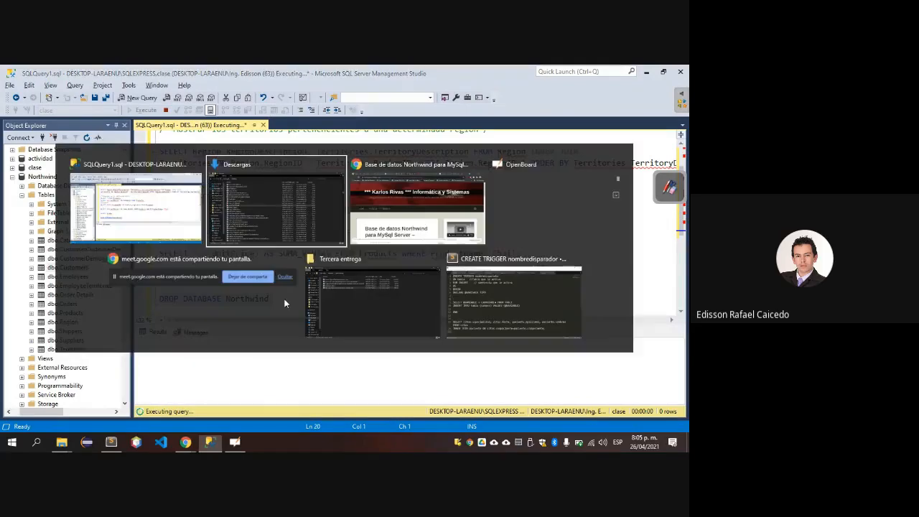
key("alt+Tab")
scroll(51, 318, "down", 3)
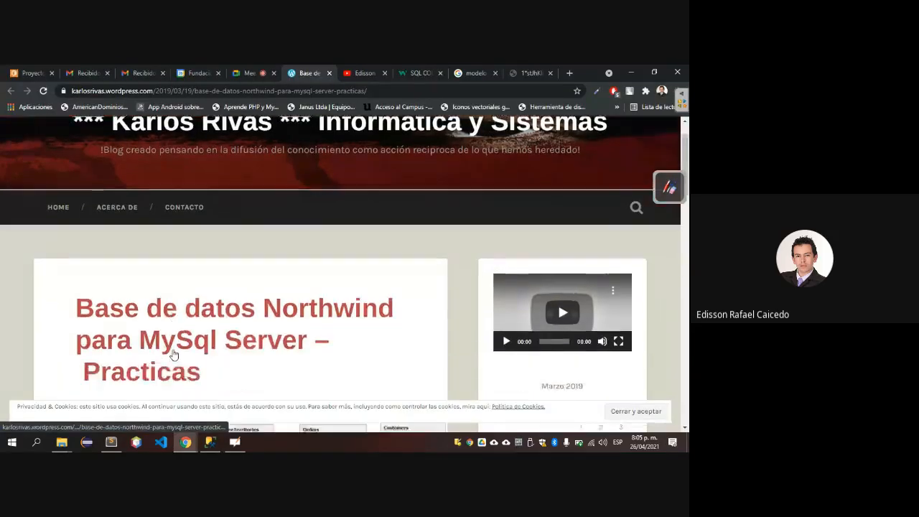
scroll(52, 318, "down", 5)
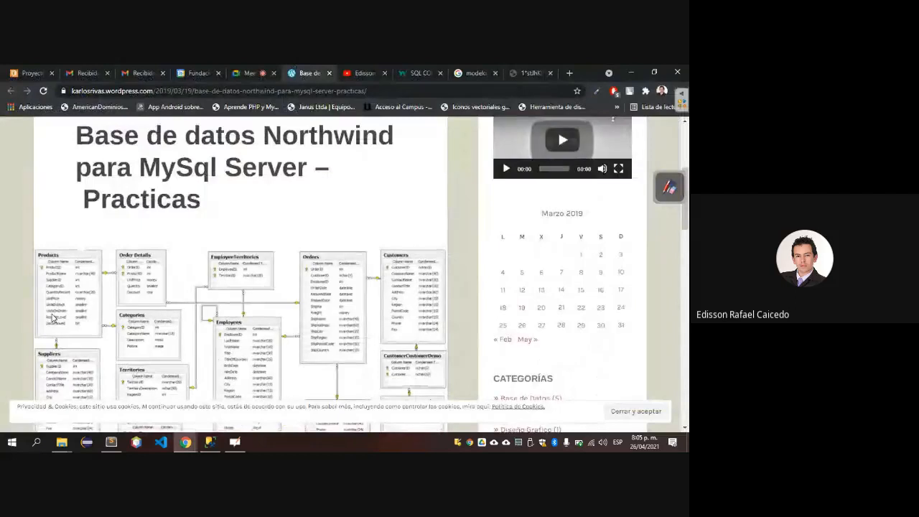
scroll(52, 318, "down", 7)
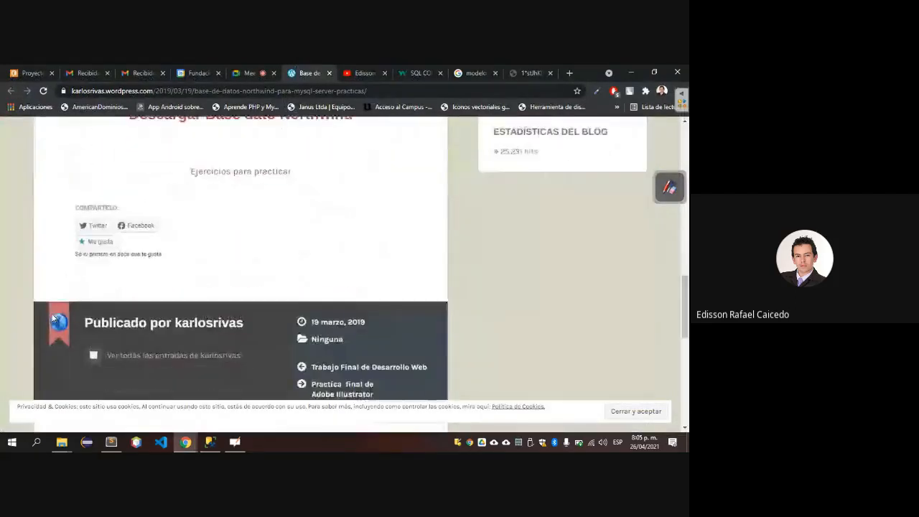
scroll(151, 230, "up", 2)
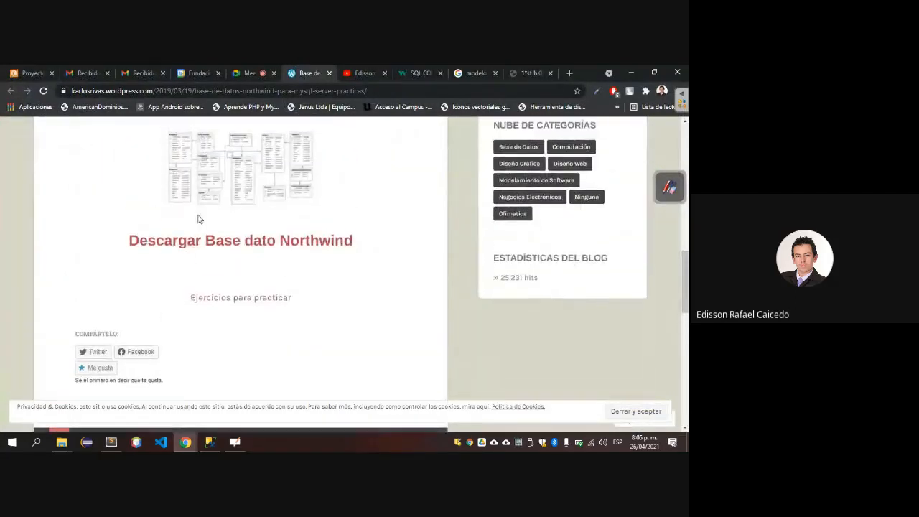
left_click(203, 243)
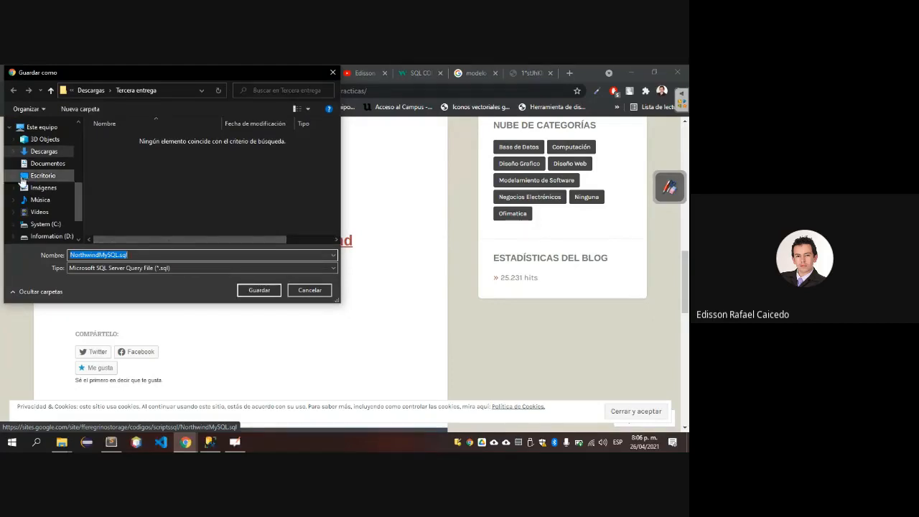
left_click(37, 151)
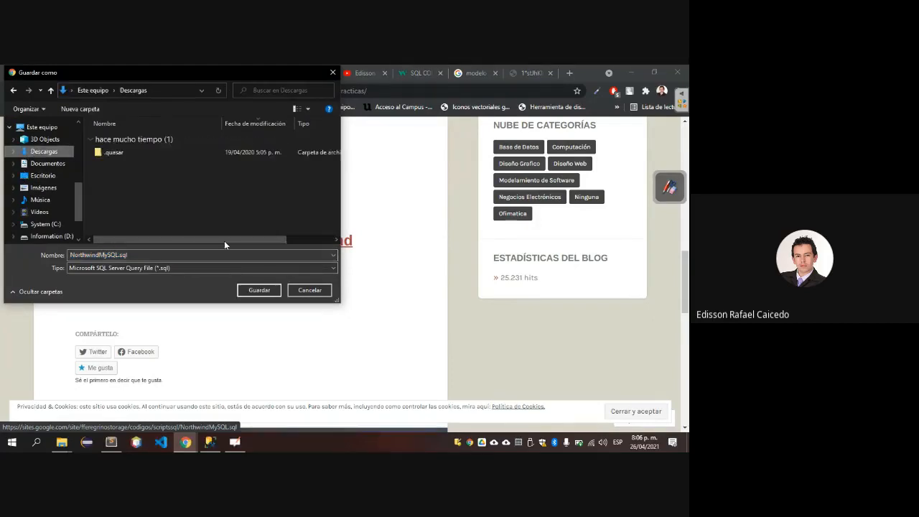
left_click(252, 293)
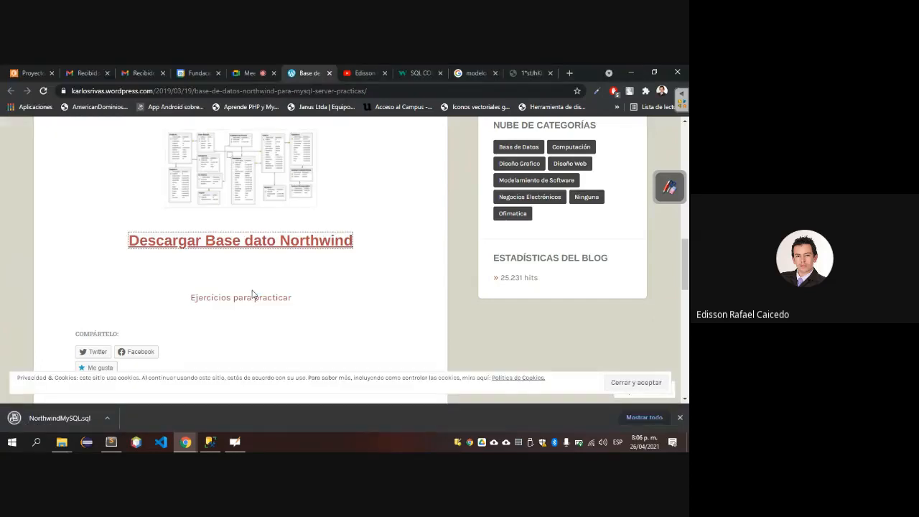
key("alt+Tab")
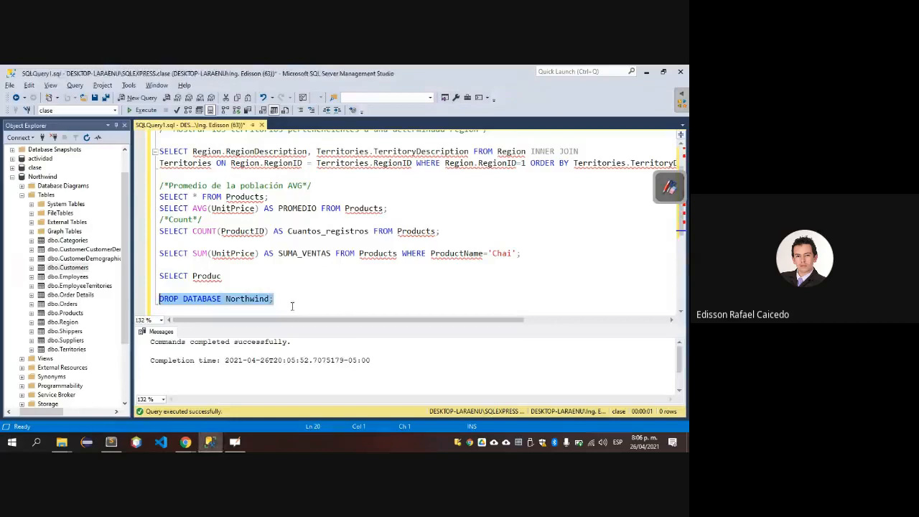
Switch back to SQL Server Management Studio and refresh the Databases folder in Object Explorer, collapsing the Northwind tree.
left_click(291, 307)
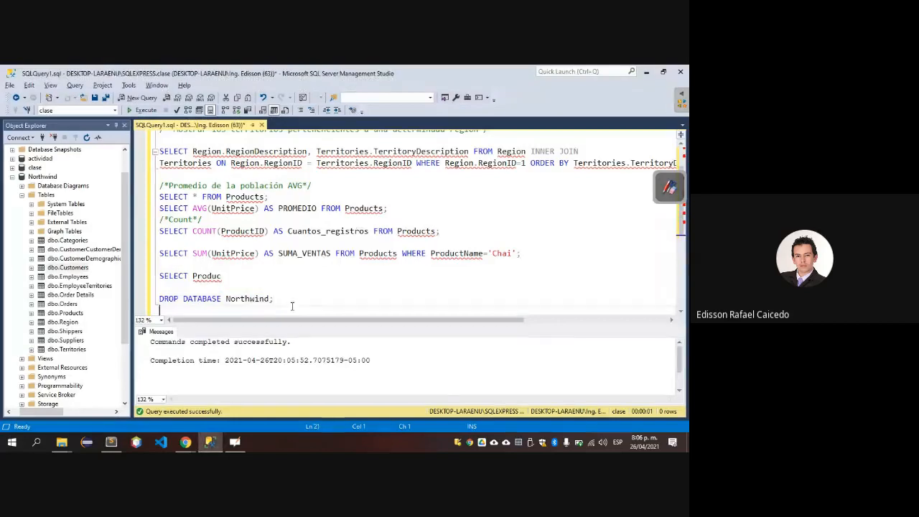
left_click(12, 177)
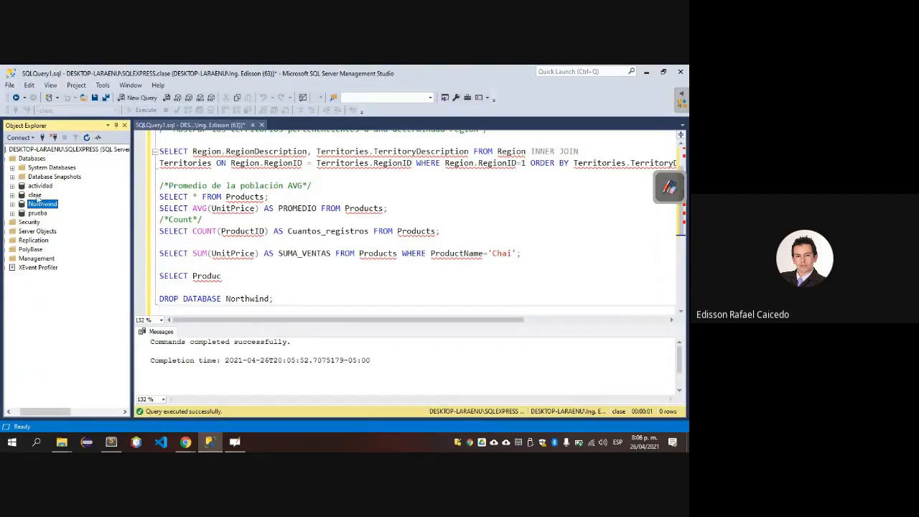
scroll(37, 197, "left", 2)
left_click(18, 159)
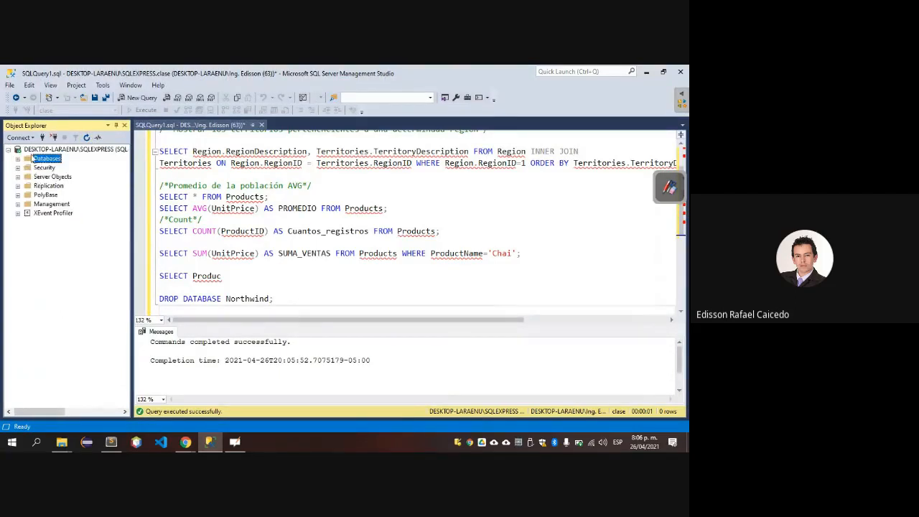
left_click(85, 138)
left_click(18, 158)
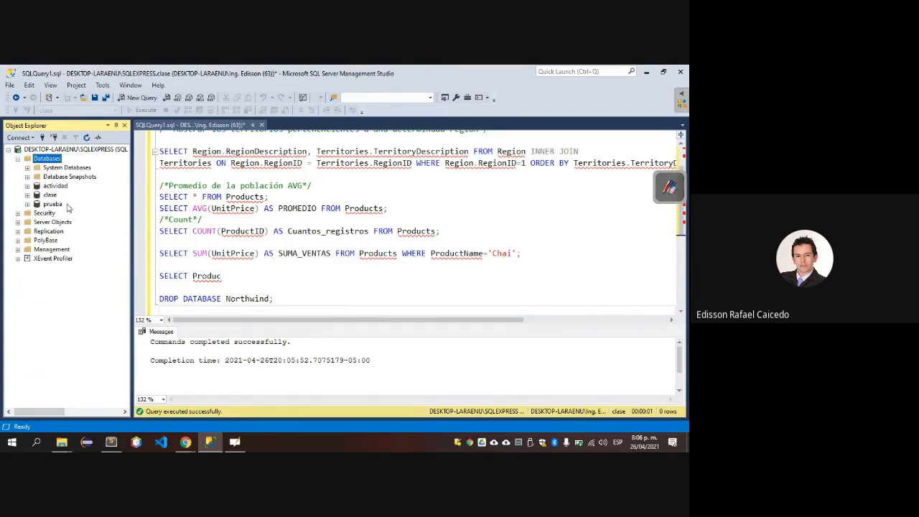
left_click(27, 89)
key("Right")
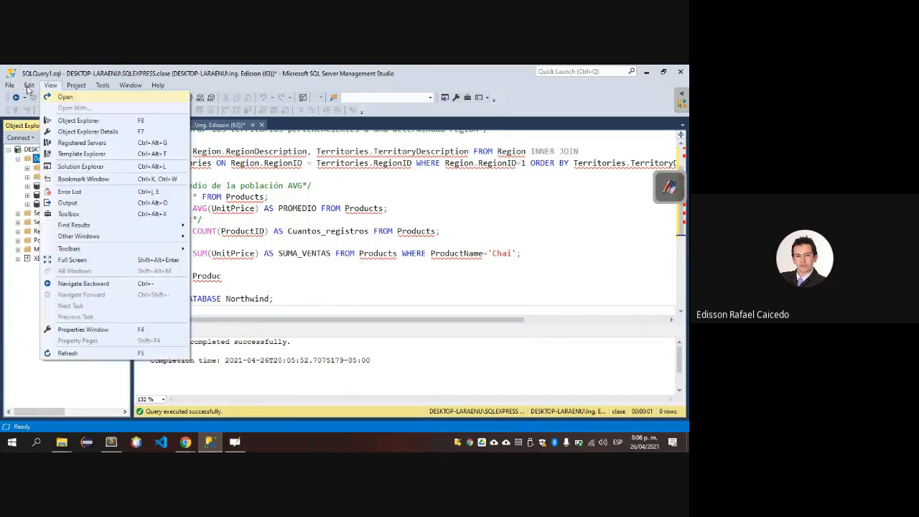
left_click(47, 85)
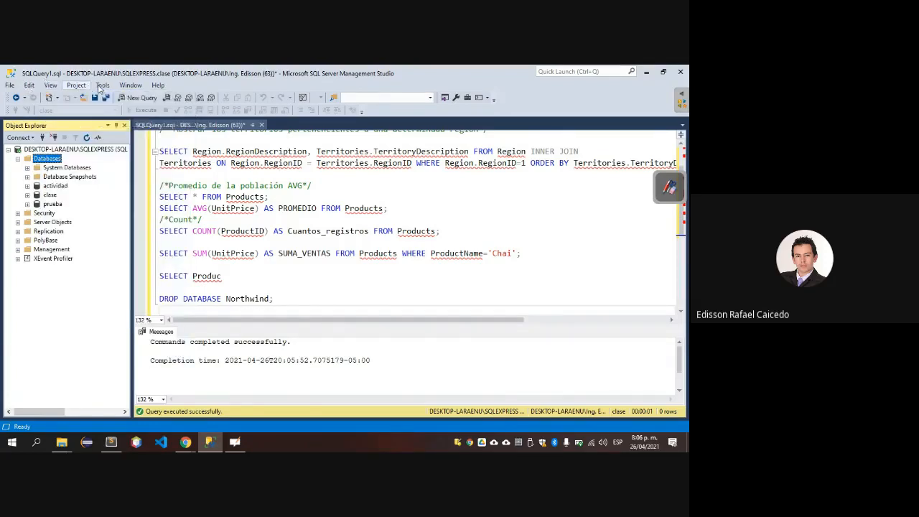
left_click(103, 86)
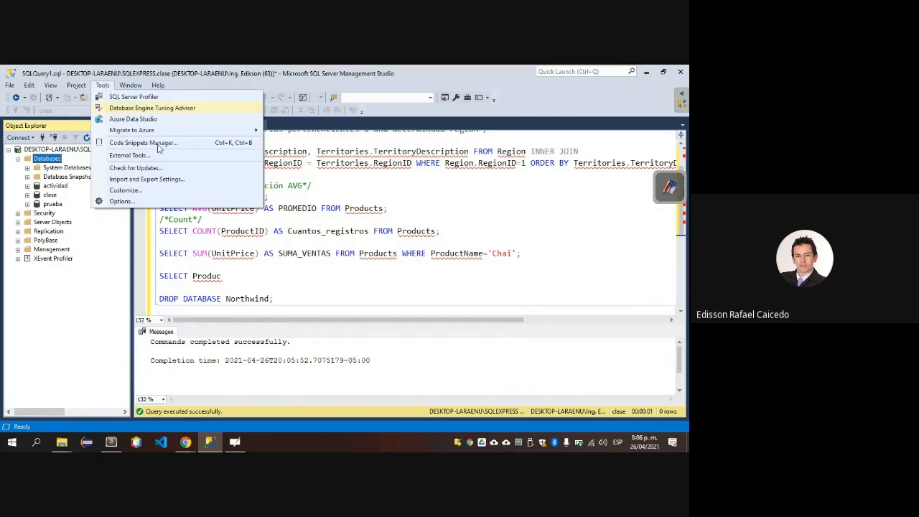
left_click(203, 303)
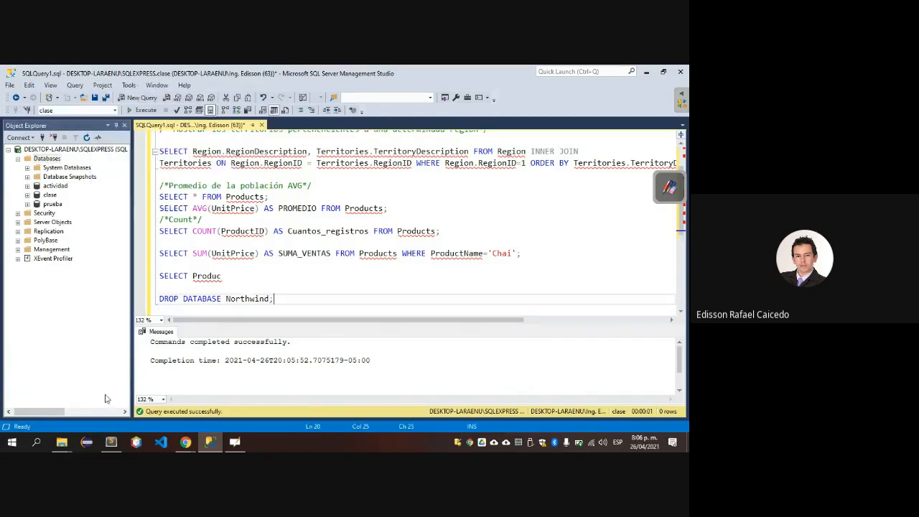
Switch to Chrome, show the downloaded NorthwindMySQL.sql in its Descargas folder and open it with Bloc de notas.
left_click(186, 441)
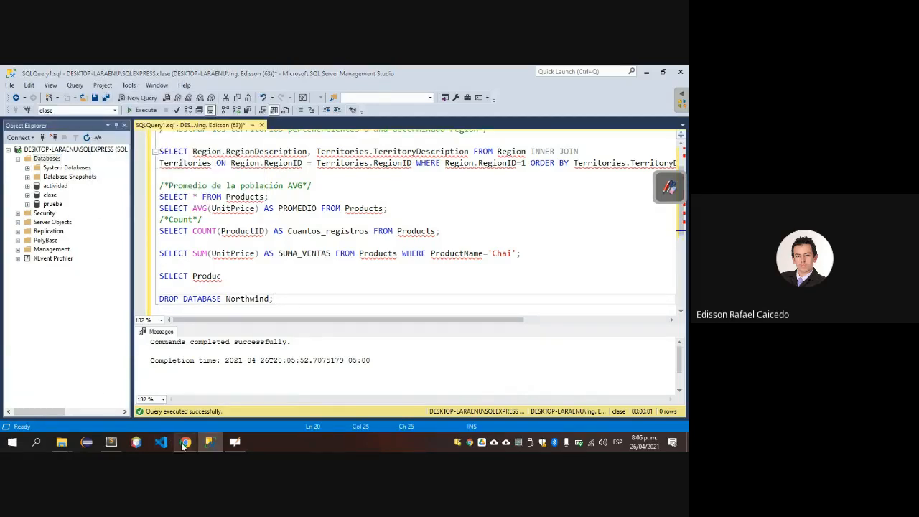
left_click(156, 408)
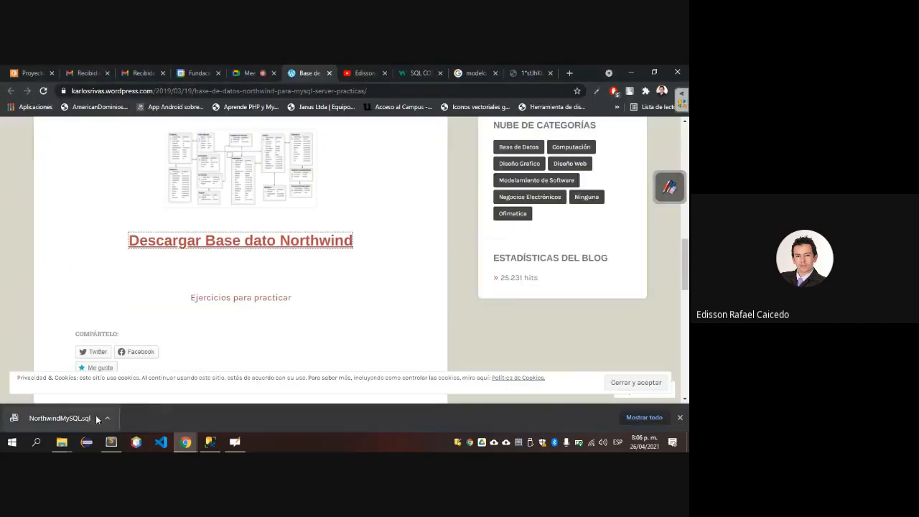
left_click(106, 417)
left_click(145, 383)
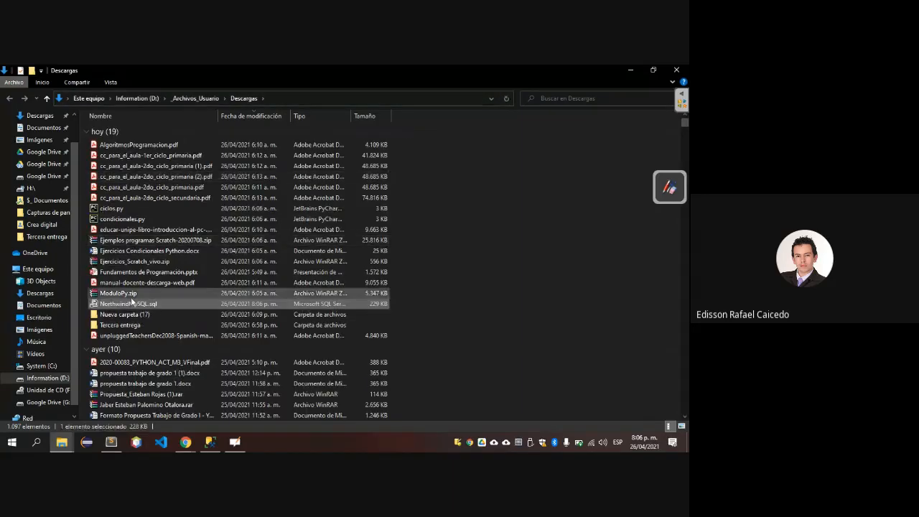
right_click(136, 306)
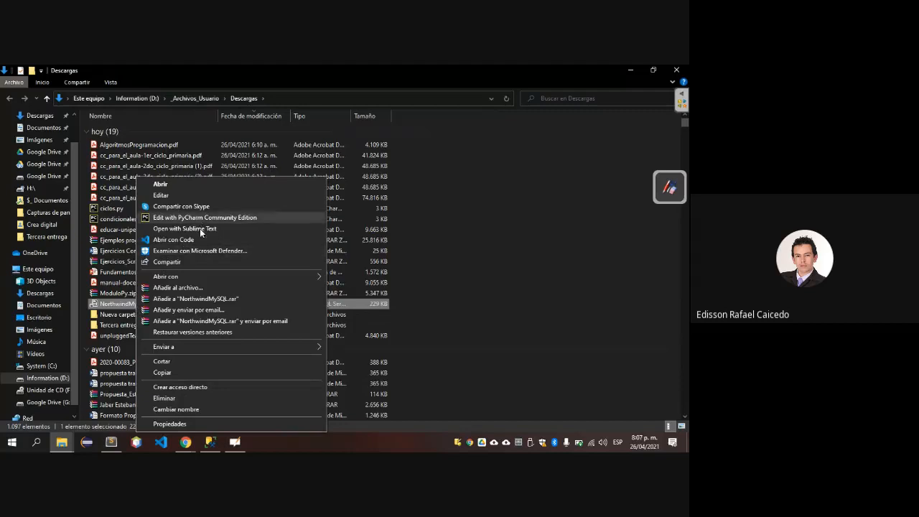
mouse_move(205, 278)
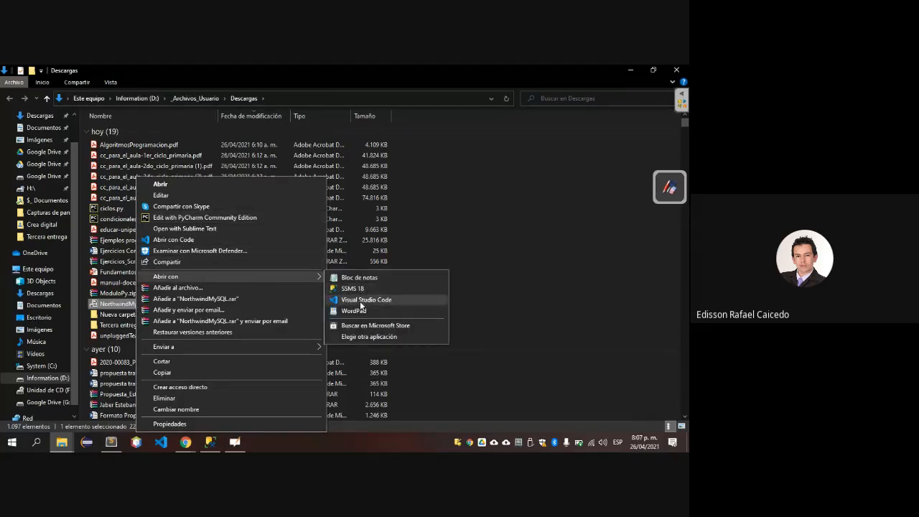
left_click(359, 277)
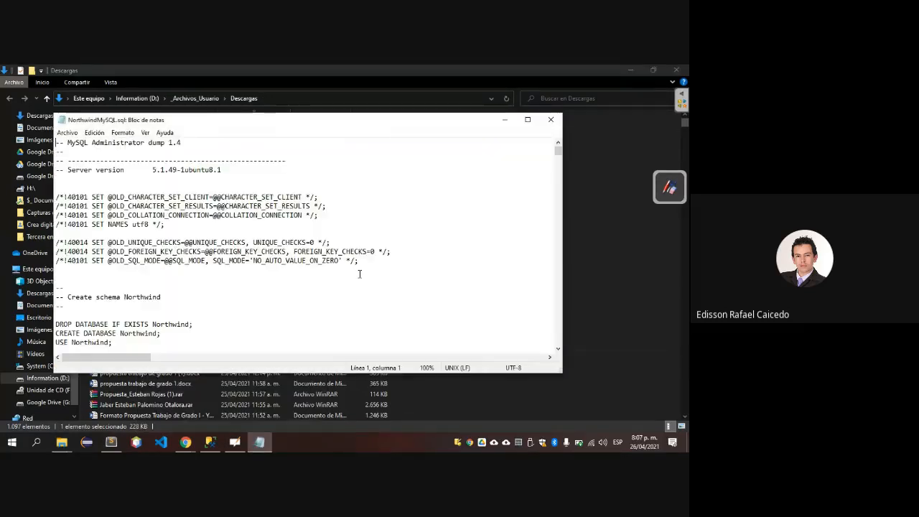
Copy the entire NorthwindMySQL.sql script into a new query in SQL Server Management Studio and execute it.
key("ctrl+a")
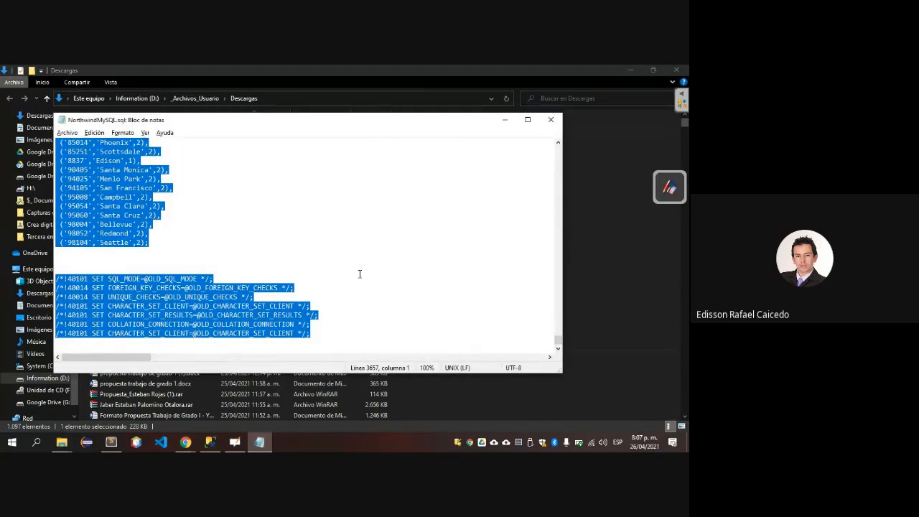
key("alt+Tab")
key("alt+Tab")
key("alt+Tab")
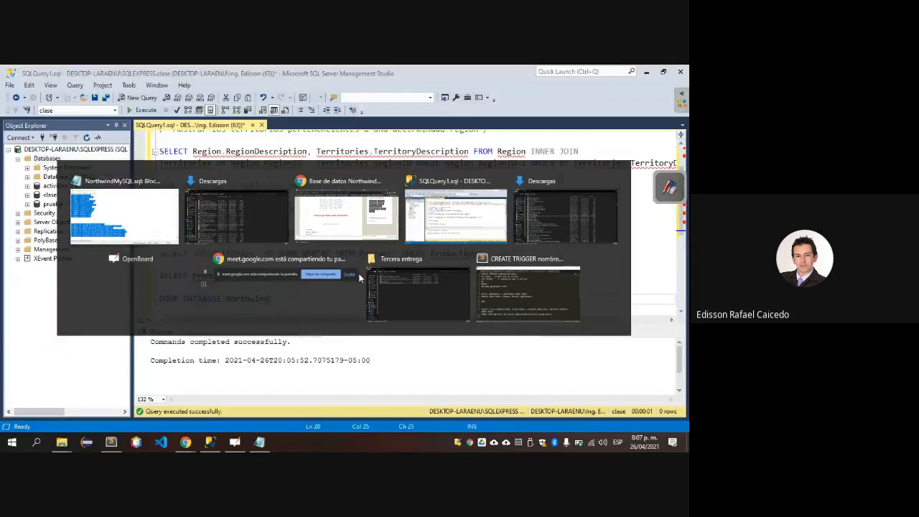
left_click(143, 98)
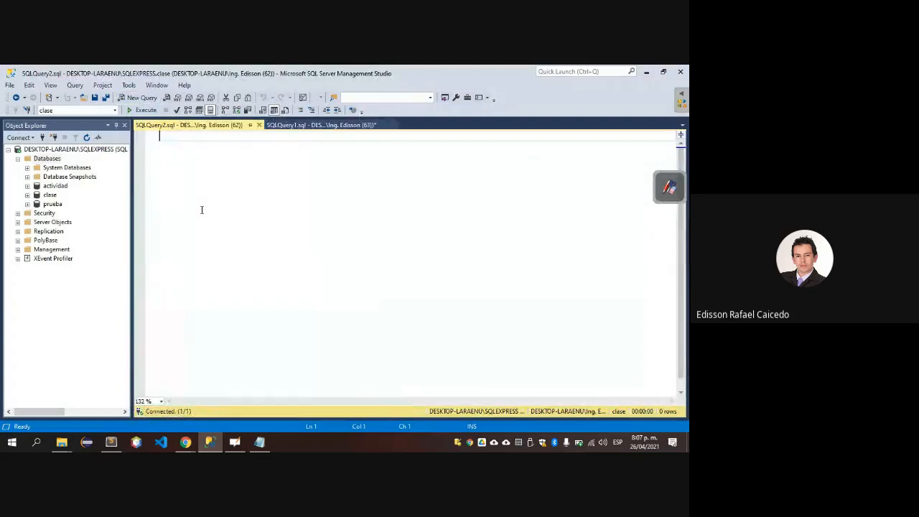
key("ctrl+v")
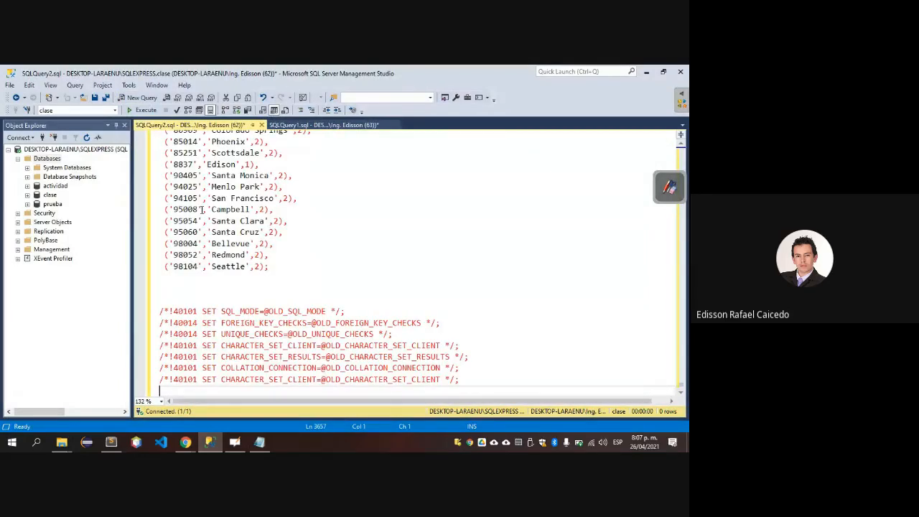
key("F5")
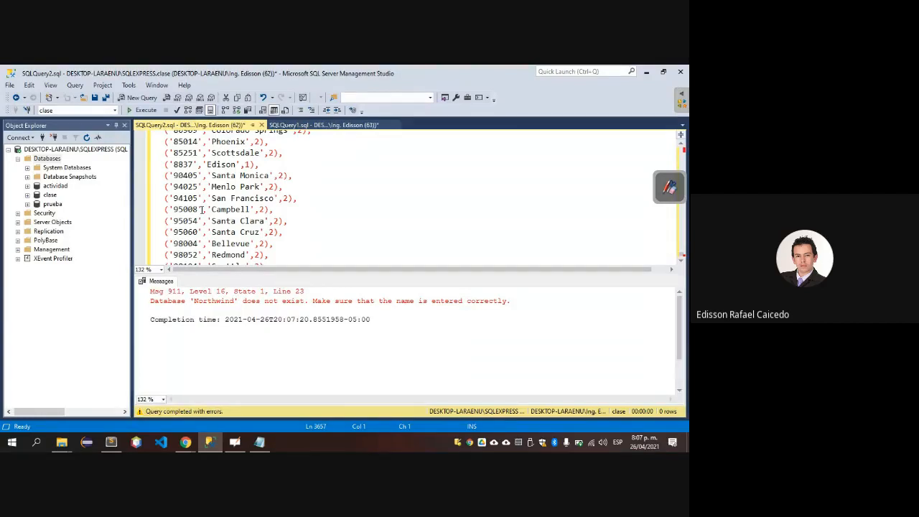
Comment out the DROP DATABASE IF EXISTS Northwind; line with /* */ and execute the whole script again.
key("ctrl+Home")
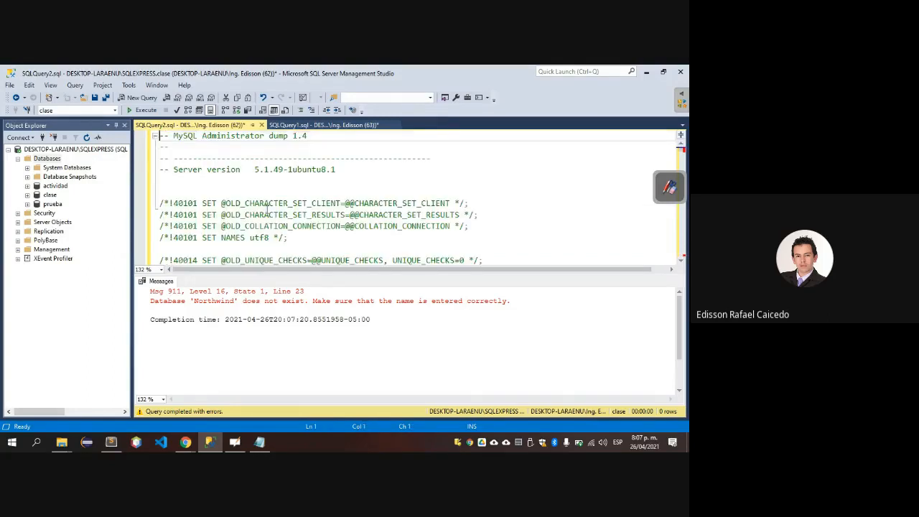
key("Down")
key("Down")
key("Down")
key("Down")
key("Down")
key("Down")
key("Down")
key("Down")
key("Down")
key("Down")
key("Down")
key("Down")
key("Down")
key("Down")
key("Down")
key("Down")
key("Down")
key("Down")
key("Down")
key("Down")
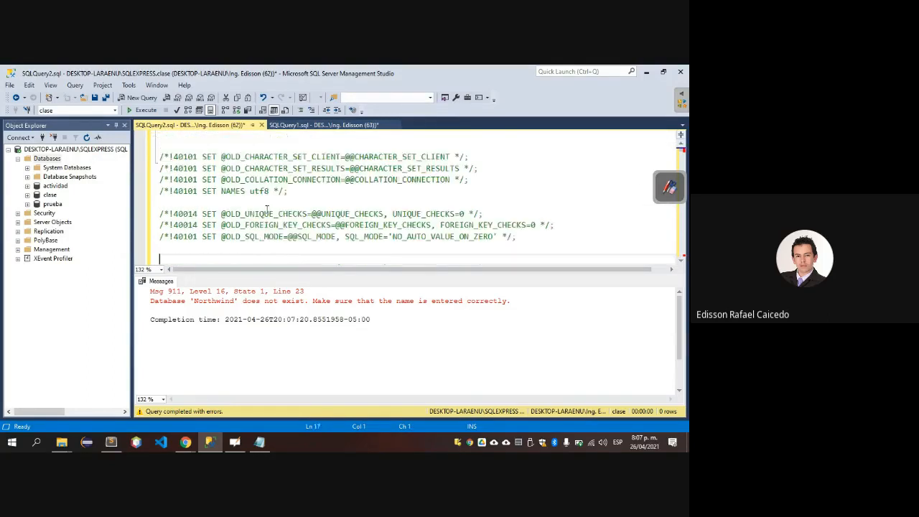
key("Up")
key("Up")
key("Up")
key("Up")
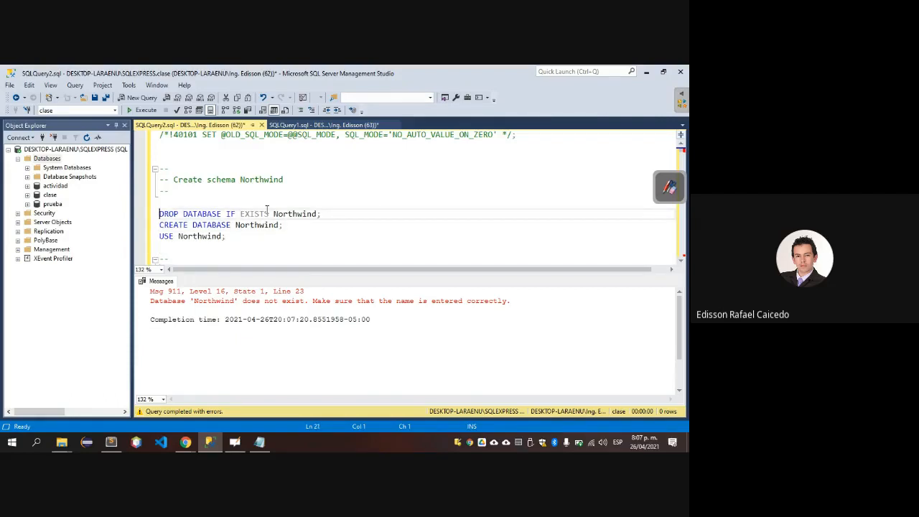
type("/*")
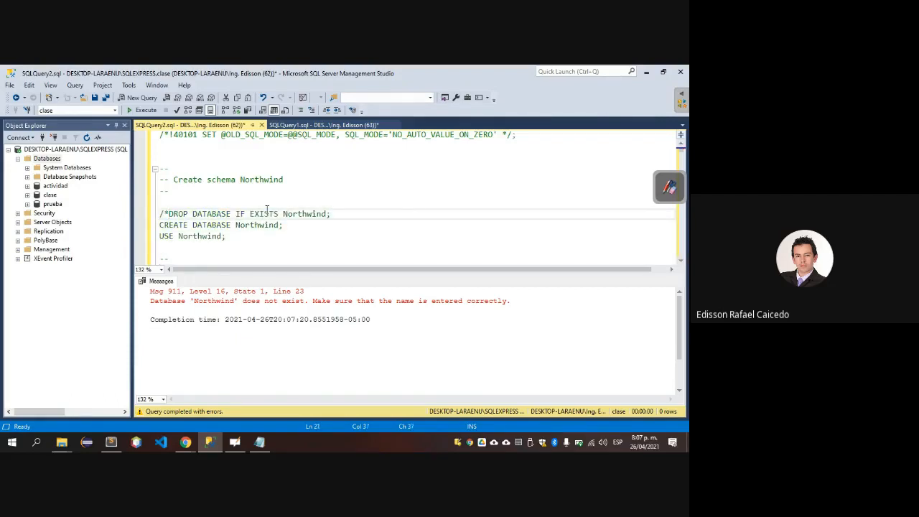
type("*/")
key("F5")
Execute only the CREATE DATABASE Northwind; statement of the script.
left_click(289, 224)
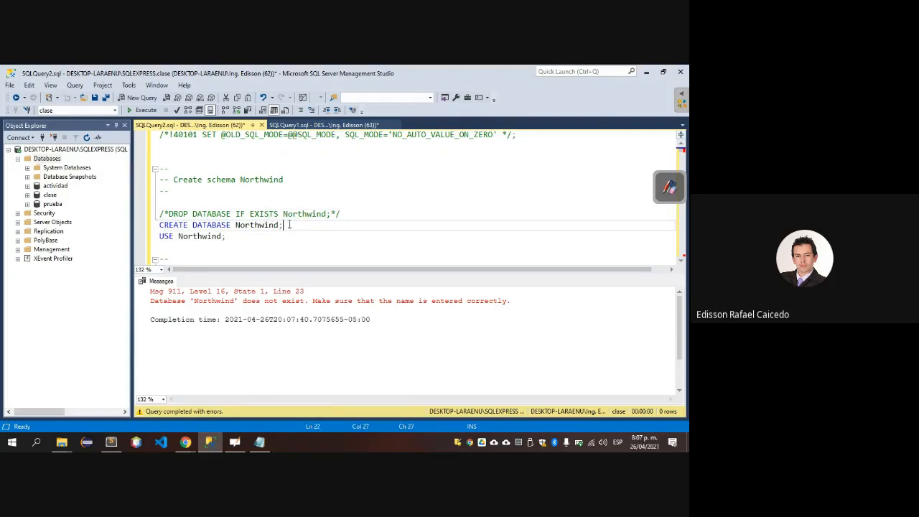
key("shift+Home")
key("F5")
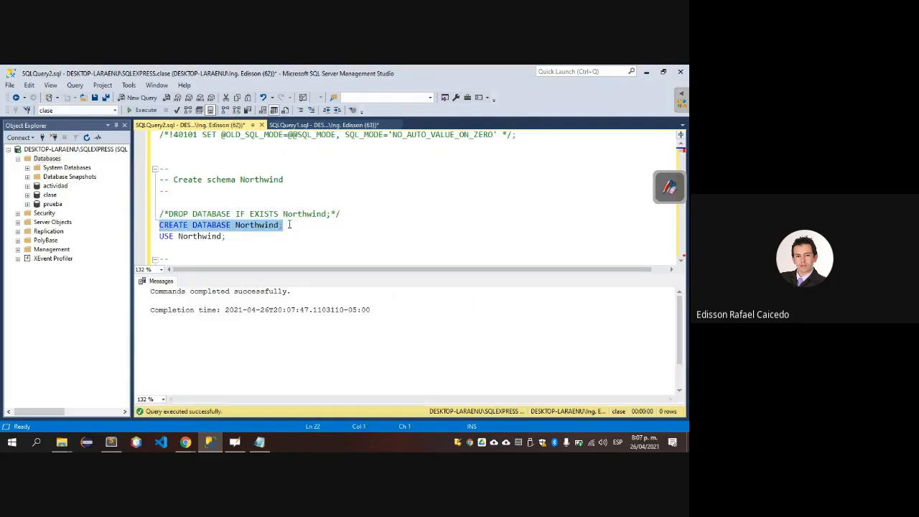
Execute the remainder of the script, from the USE Northwind; line to the end.
key("Down")
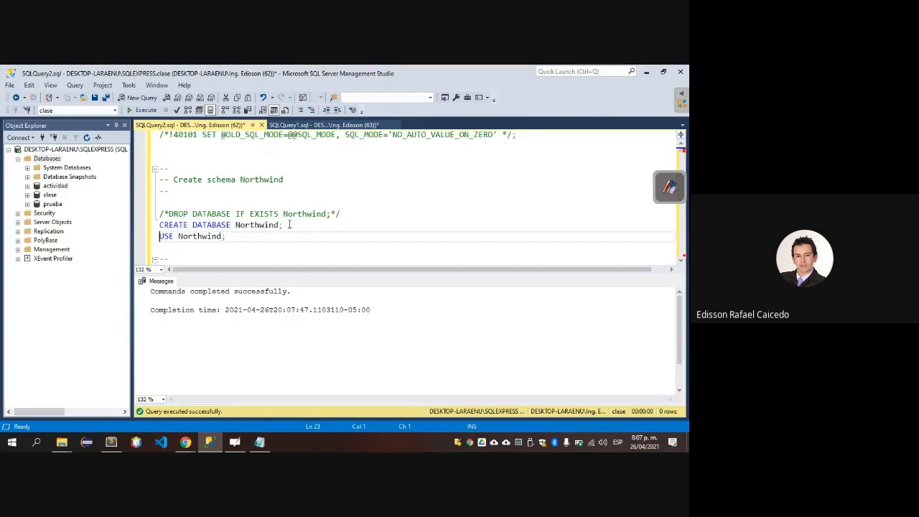
key("ctrl+shift+End")
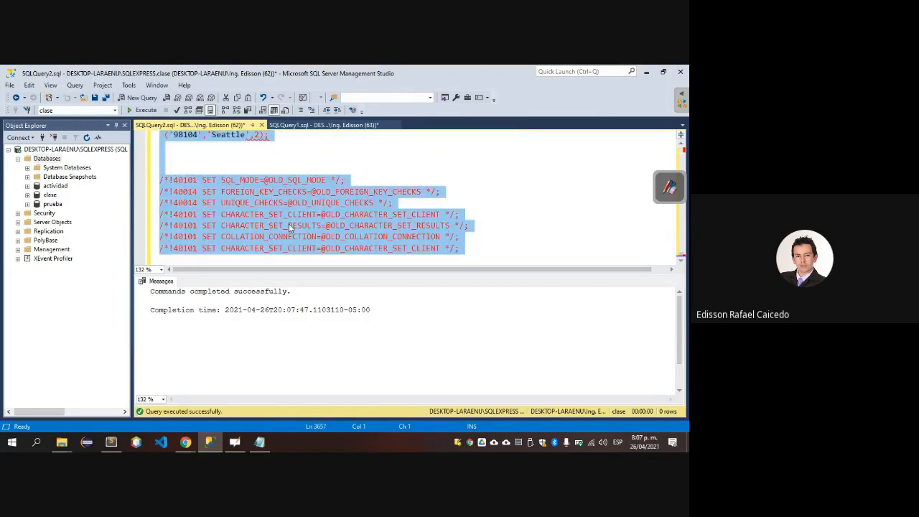
key("F5")
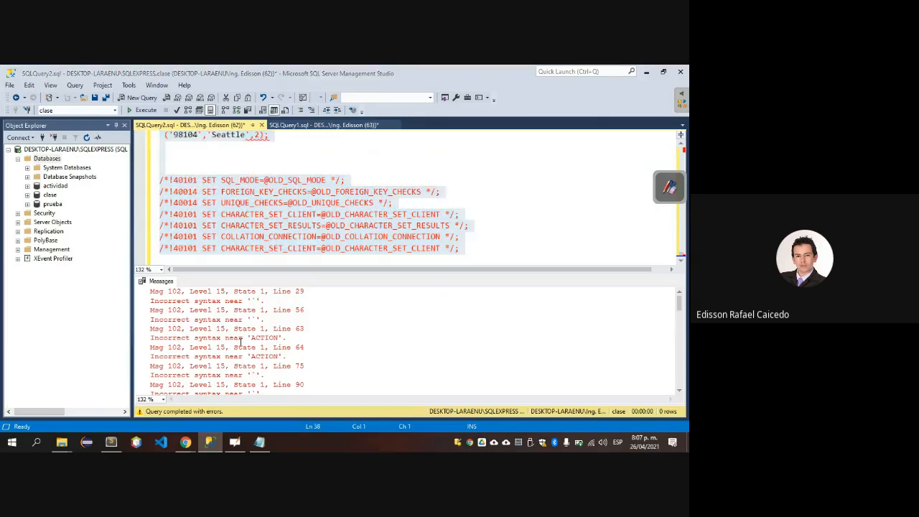
Examine the execution messages of the script from beginning to end.
left_click(342, 339)
scroll(342, 340, "down", 5)
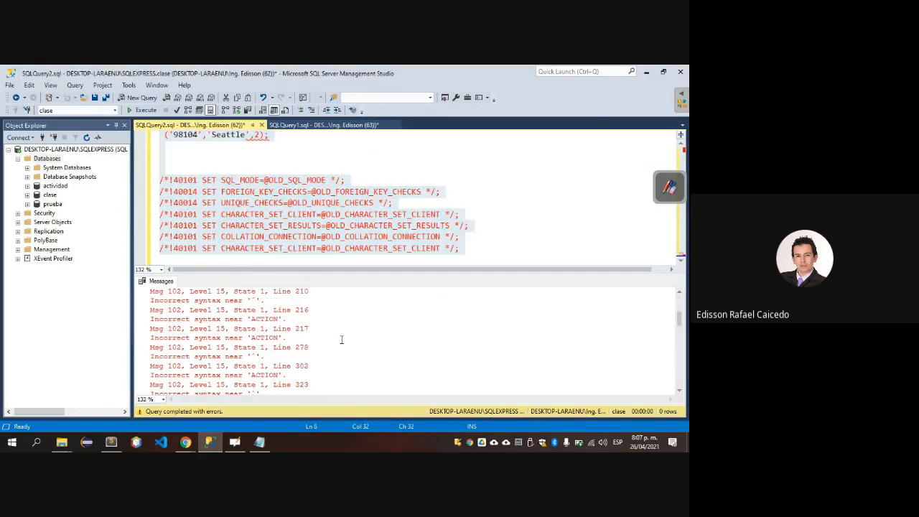
scroll(342, 339, "down", 10)
scroll(342, 339, "up", 3)
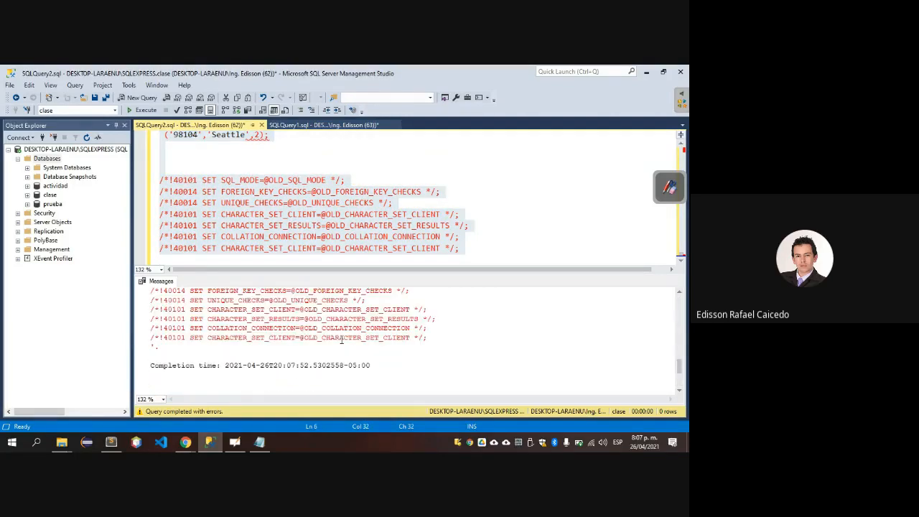
scroll(342, 340, "up", 10)
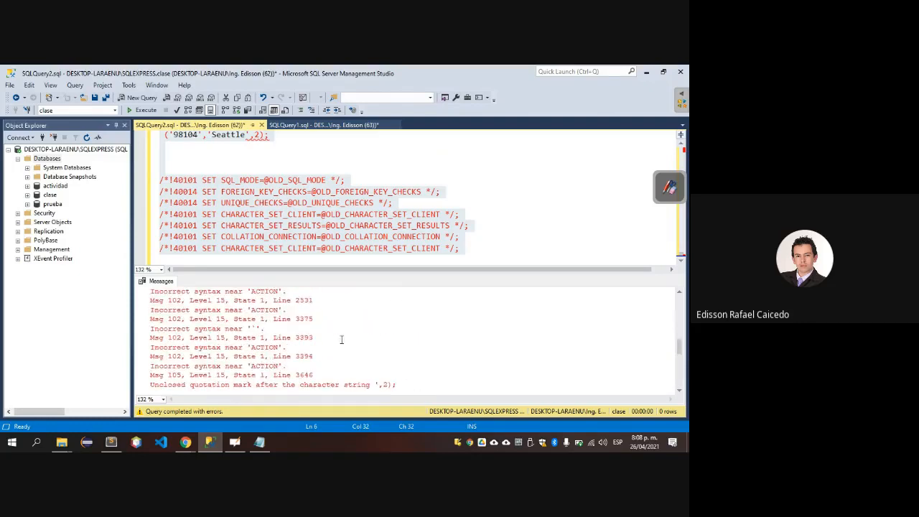
scroll(342, 339, "up", 5)
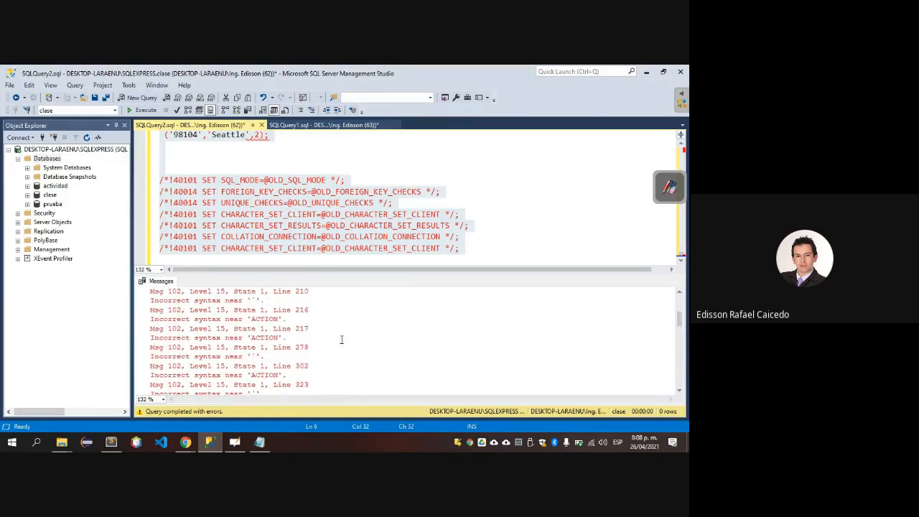
scroll(342, 340, "up", 2)
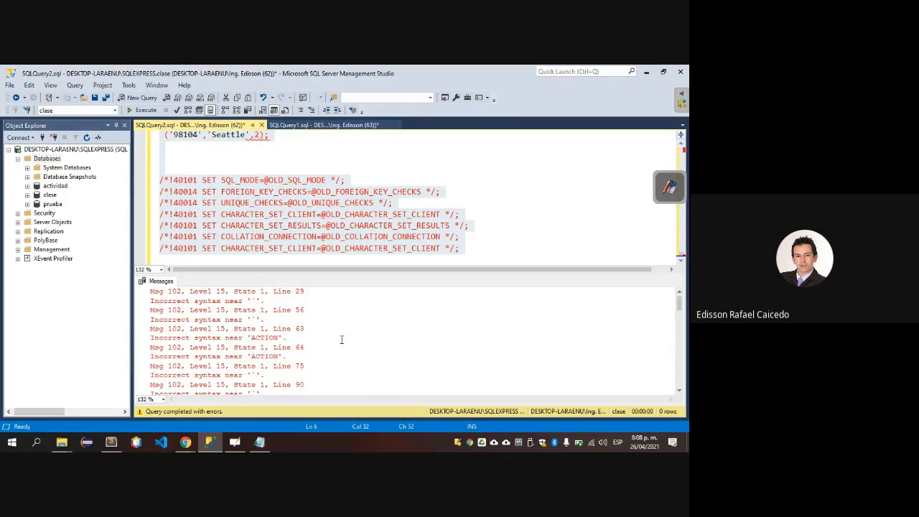
left_click(342, 340)
Reload the Databases folder in Object Explorer and expand it to check for the Northwind database.
left_click(18, 159)
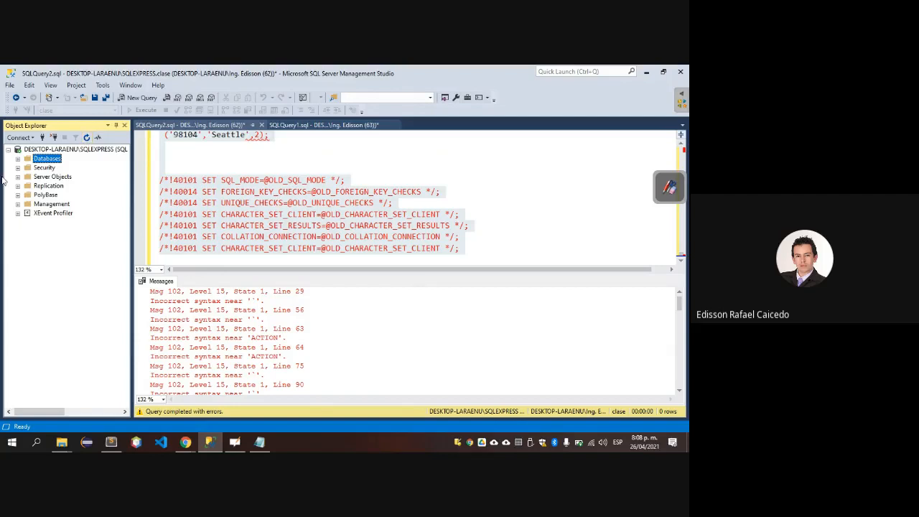
left_click(18, 159)
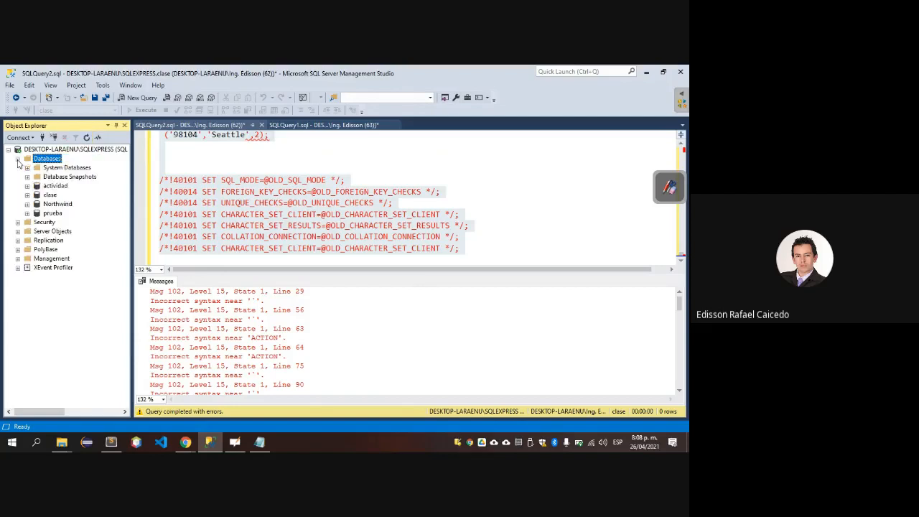
Expand the Northwind database in Object Explorer to check its contents, and collapse it again.
left_click(28, 204)
left_click(38, 222)
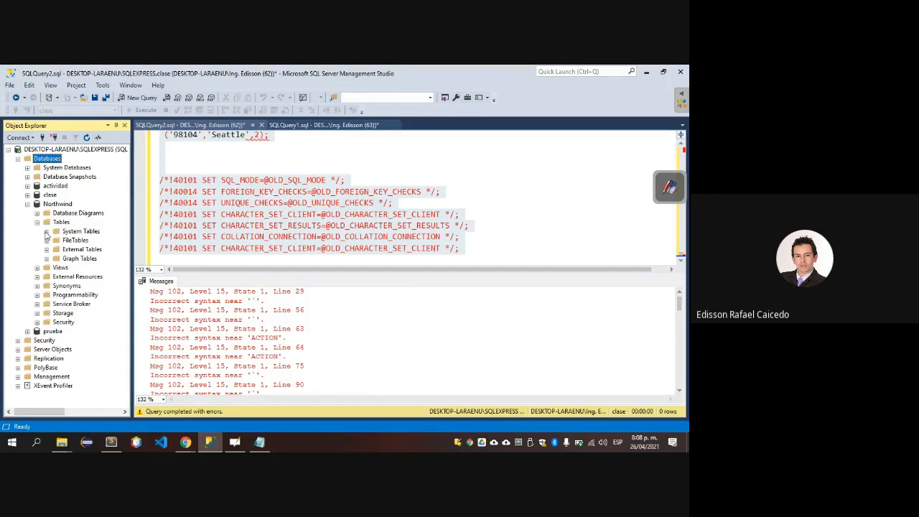
left_click(27, 204)
left_click(212, 214)
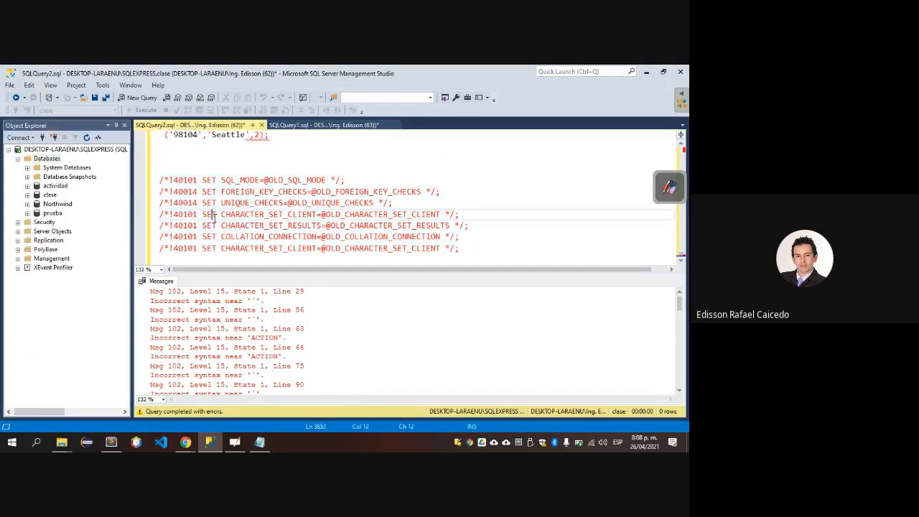
Close the SQLQuery2.sql script without saving its changes.
left_click(255, 165)
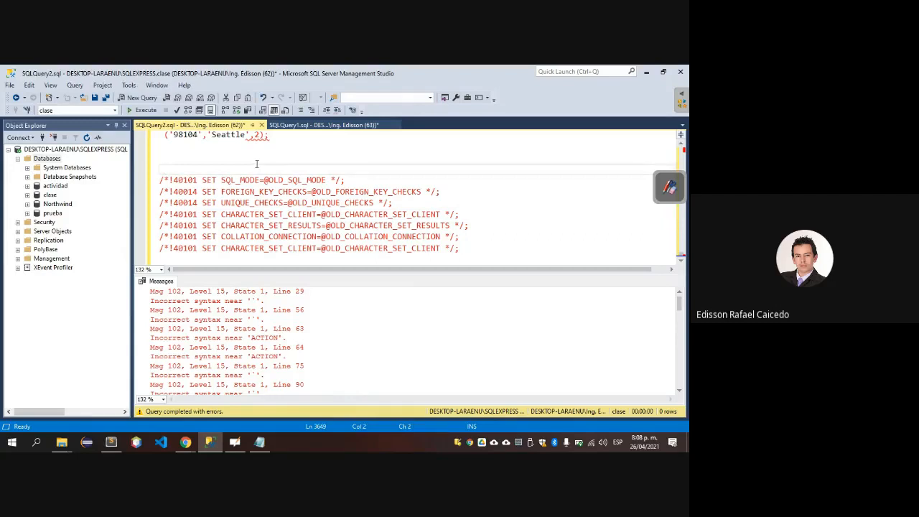
left_click(262, 125)
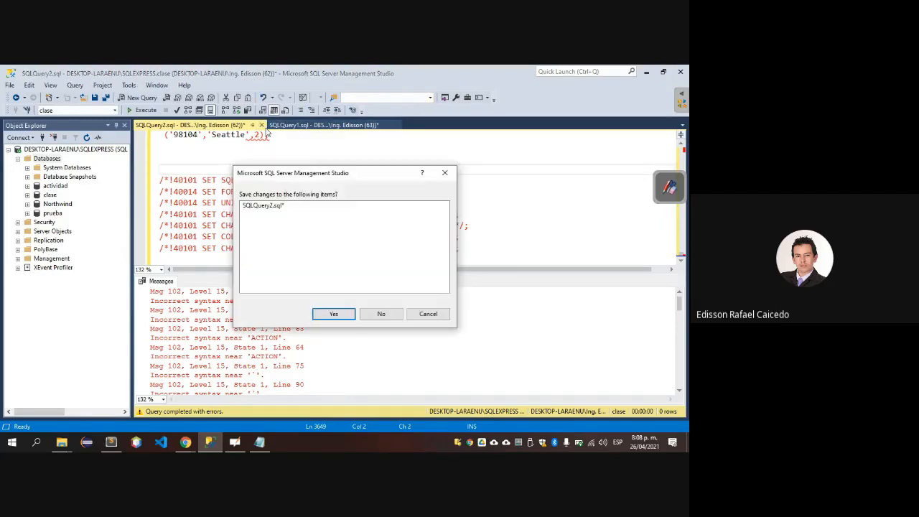
left_click(333, 314)
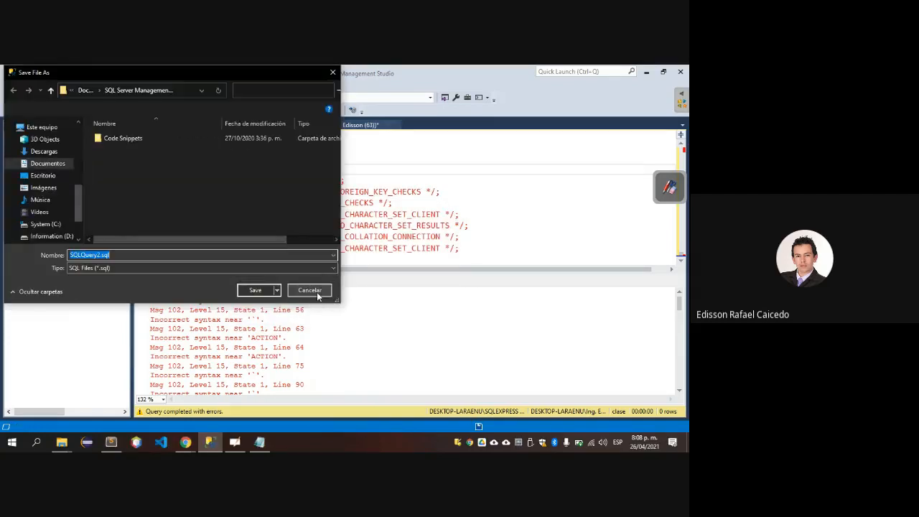
left_click(316, 292)
left_click(263, 127)
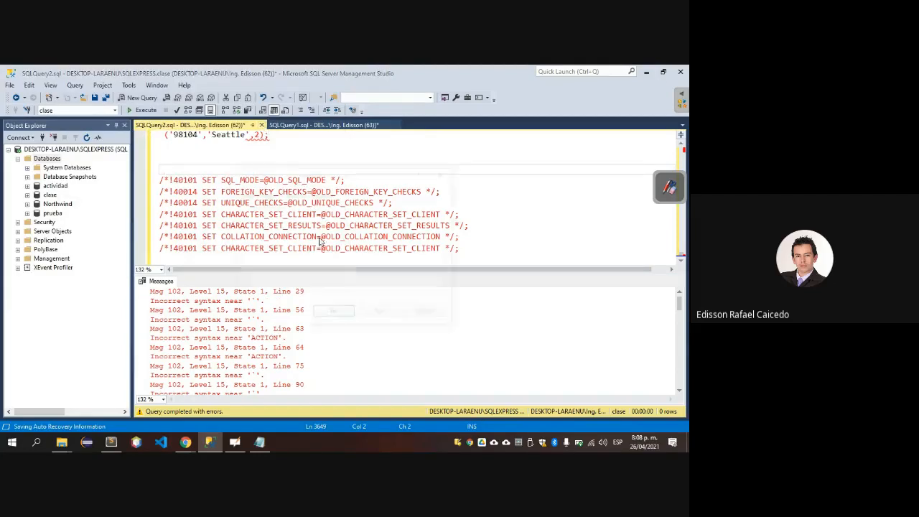
left_click(382, 315)
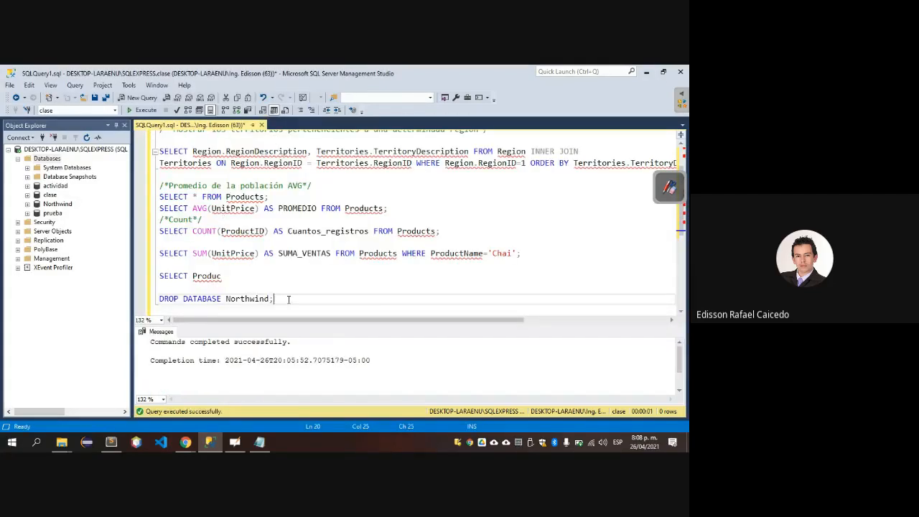
Execute only the DROP DATABASE Northwind; statement in SQLQuery1.sql.
key("shift+Home")
key("F5")
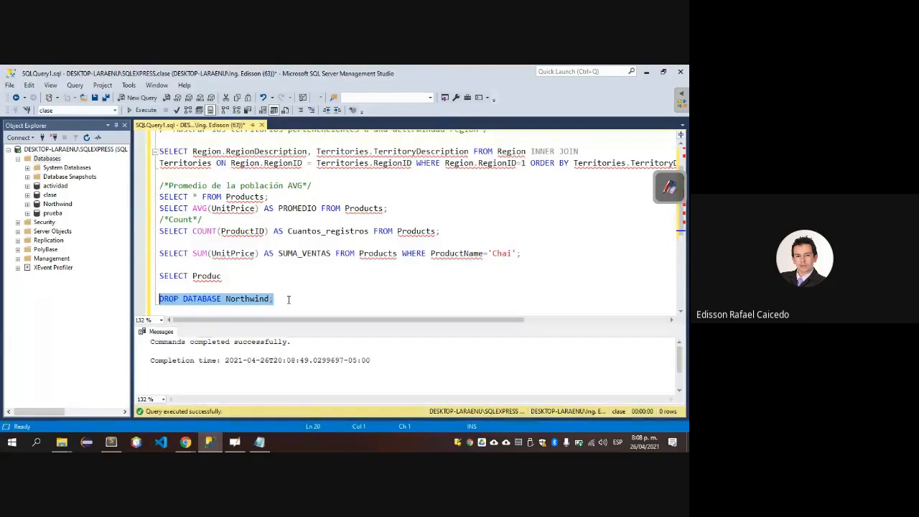
left_click(10, 84)
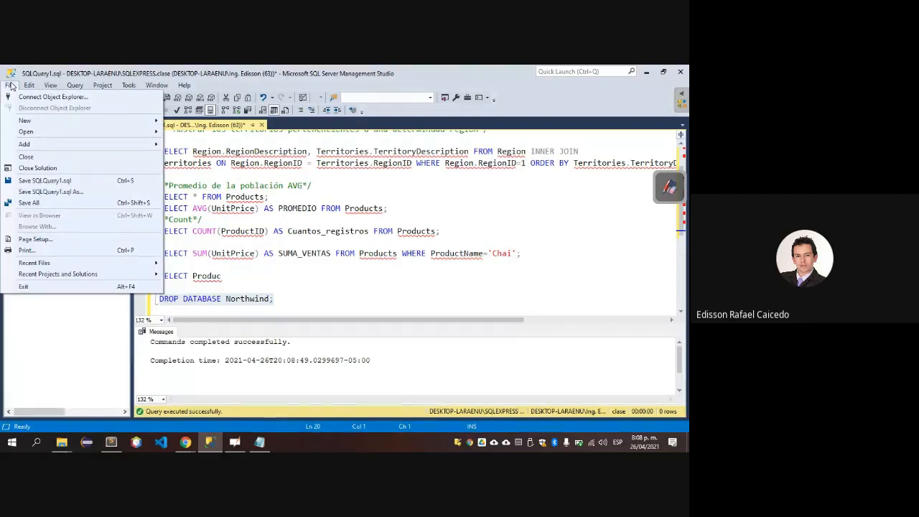
left_click(373, 289)
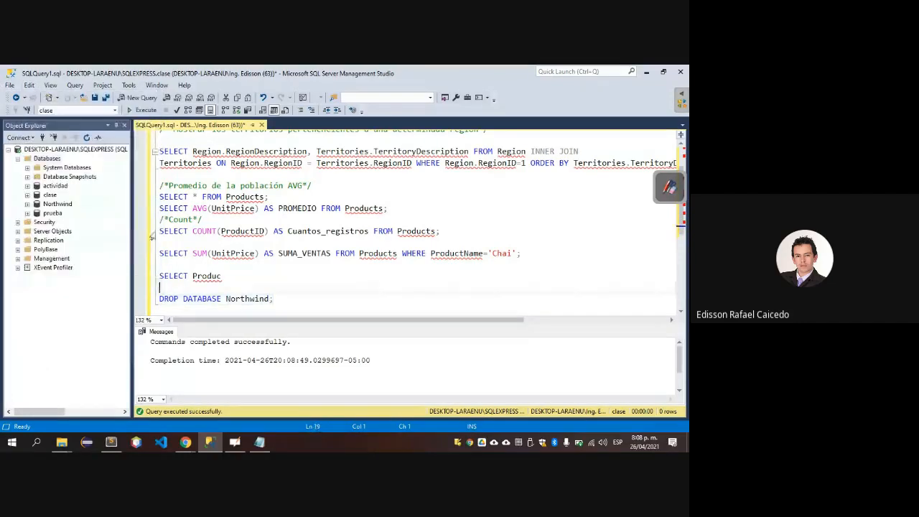
Refresh the server in Object Explorer and expand the Databases folder to check whether Northwind is still listed.
right_click(43, 160)
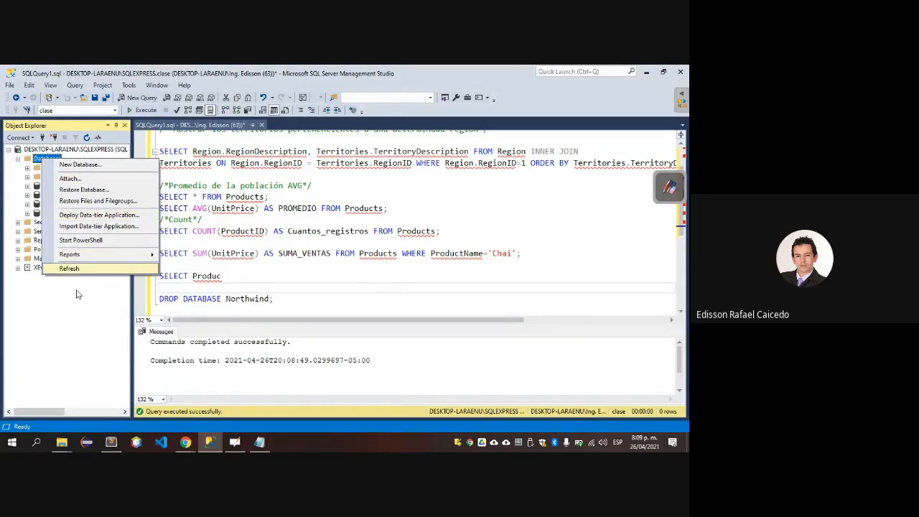
left_click(81, 314)
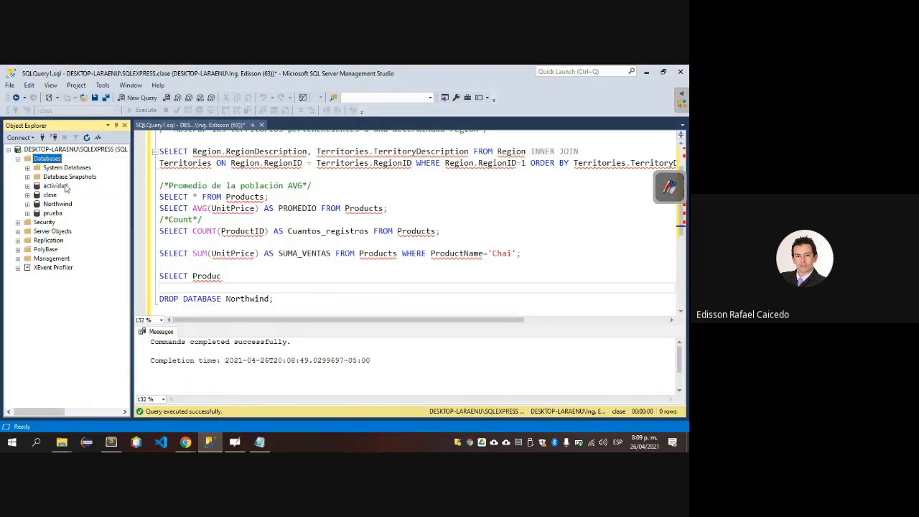
left_click(55, 186)
right_click(56, 186)
left_click(29, 269)
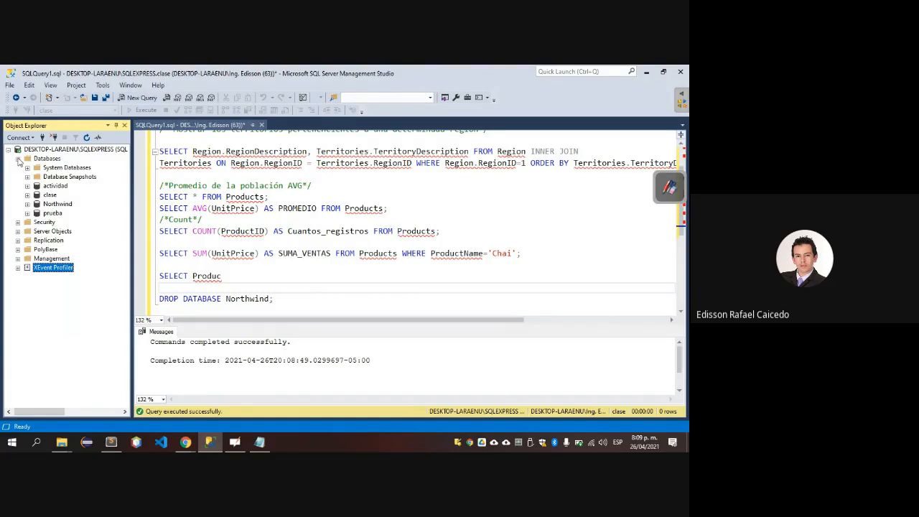
left_click(17, 158)
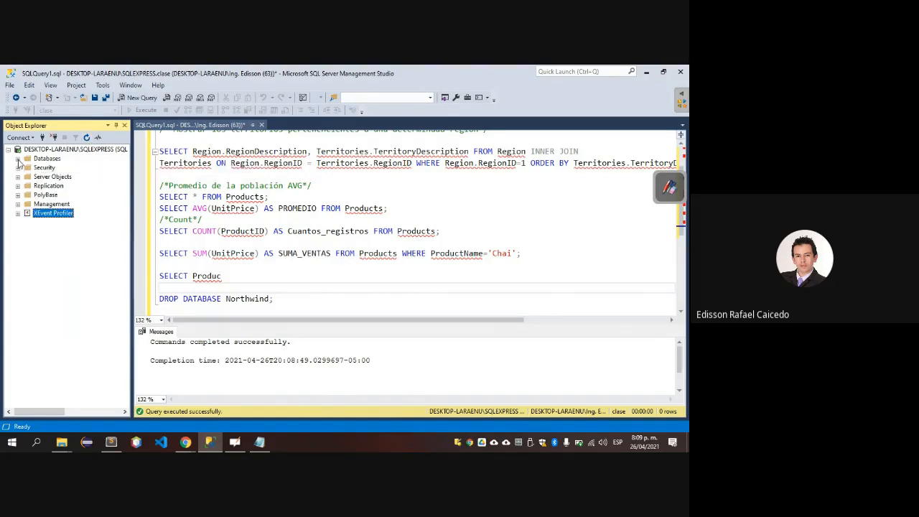
left_click(18, 159)
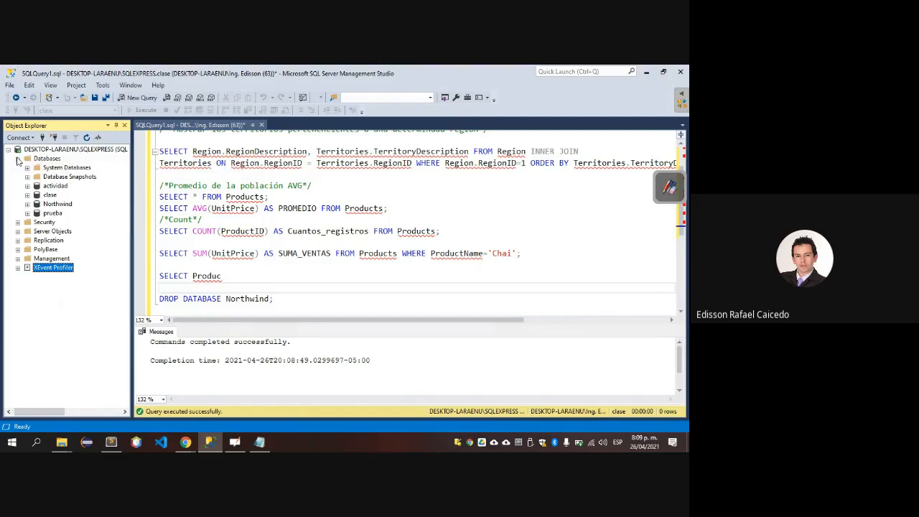
left_click(18, 159)
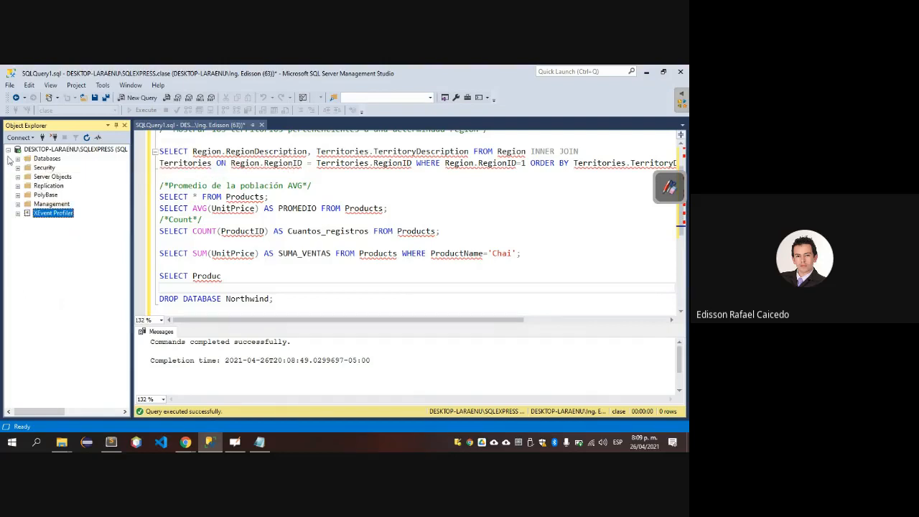
left_click(8, 149)
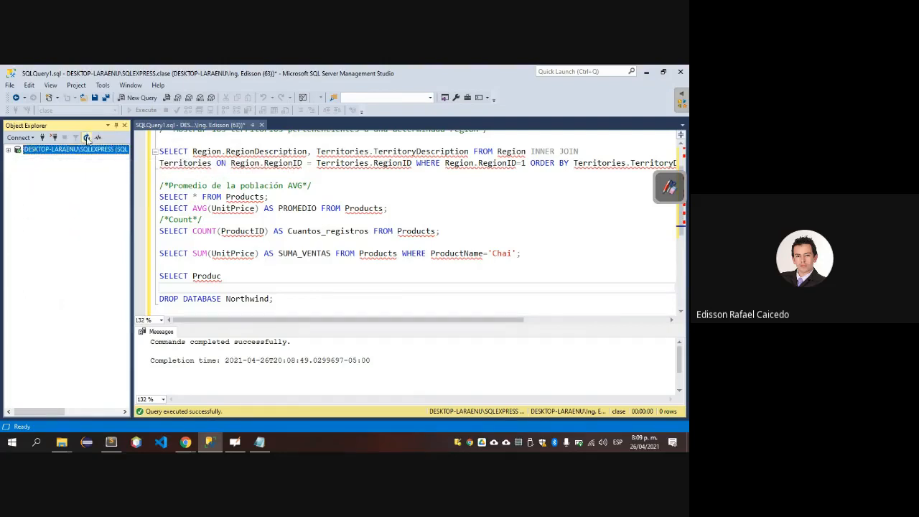
left_click(9, 149)
left_click(18, 159)
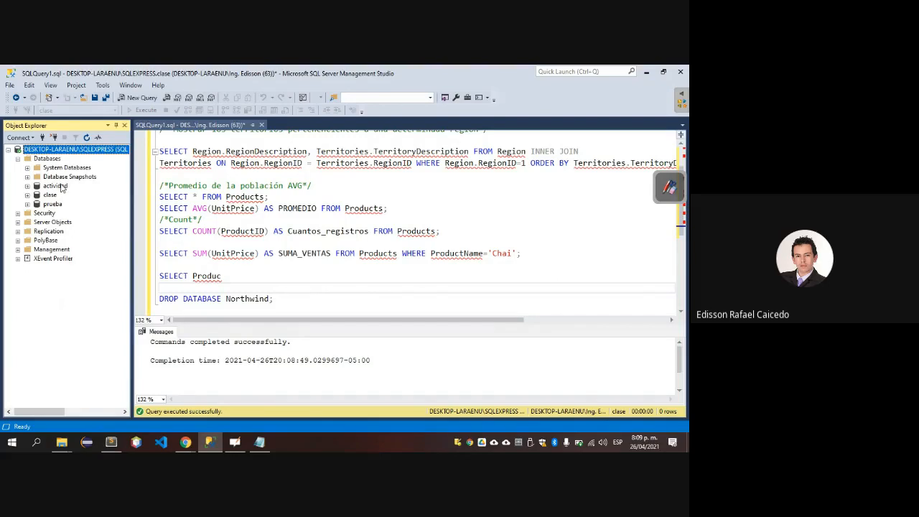
left_click(61, 187)
right_click(62, 187)
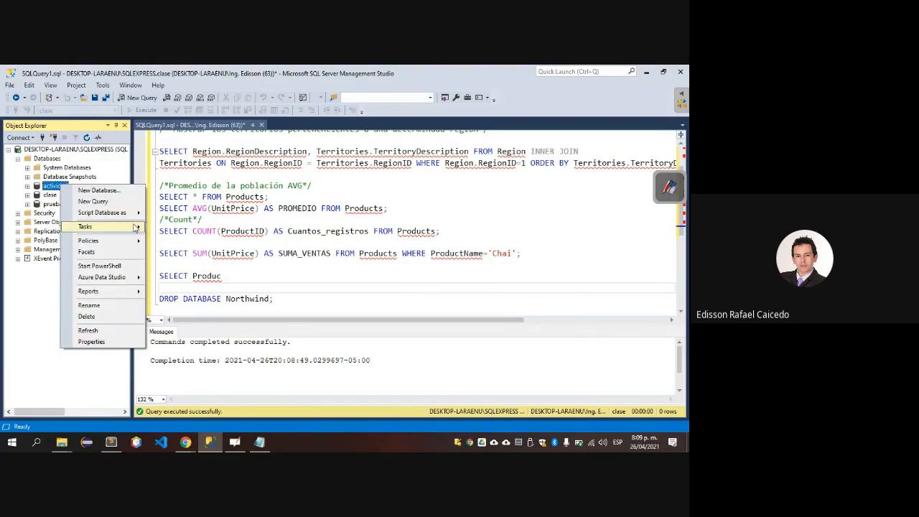
mouse_move(135, 228)
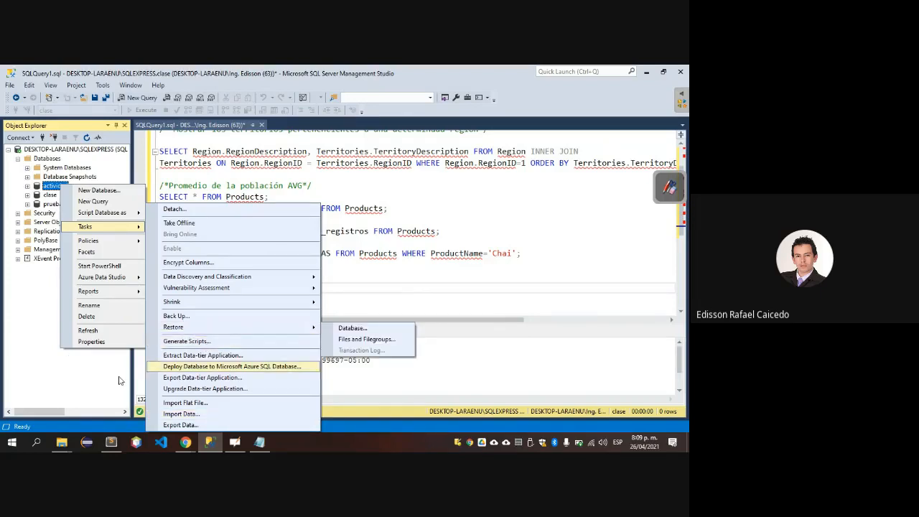
left_click(120, 380)
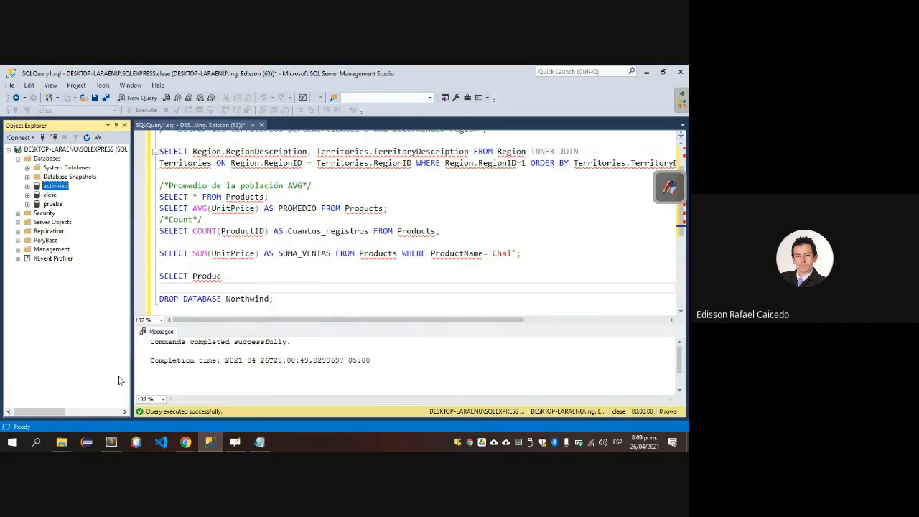
Start the Import Data wizard for the actividad database and proceed to the data source page.
right_click(58, 186)
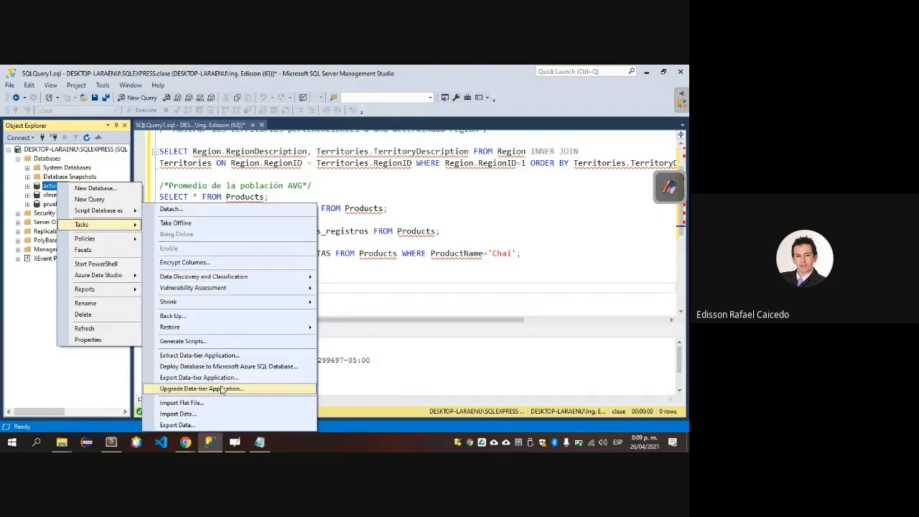
left_click(199, 416)
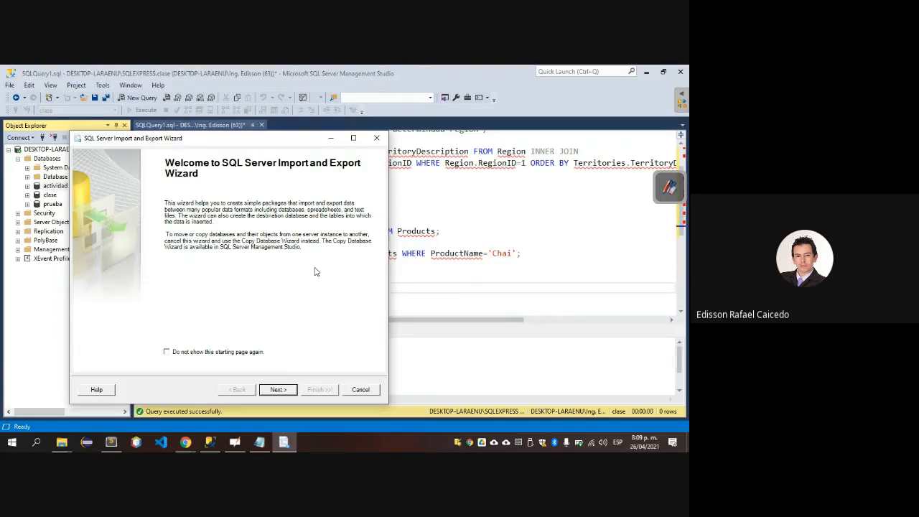
left_click(280, 391)
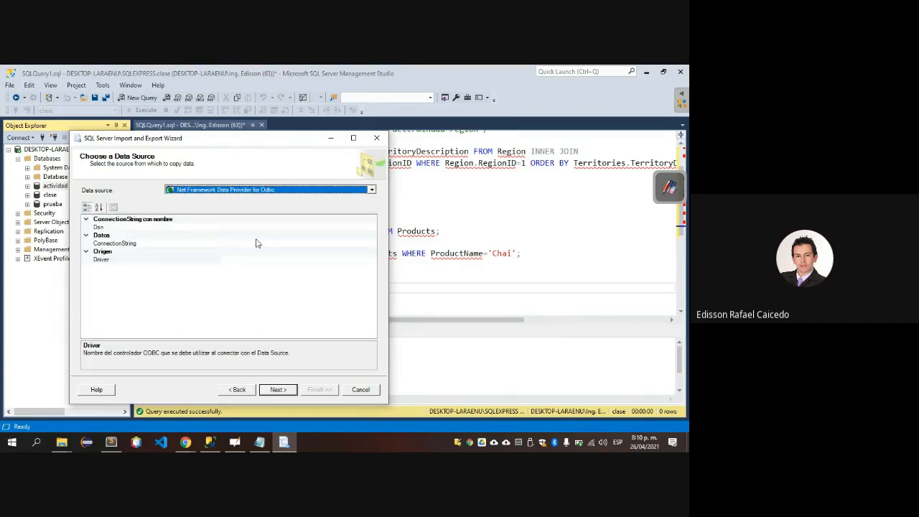
left_click(261, 191)
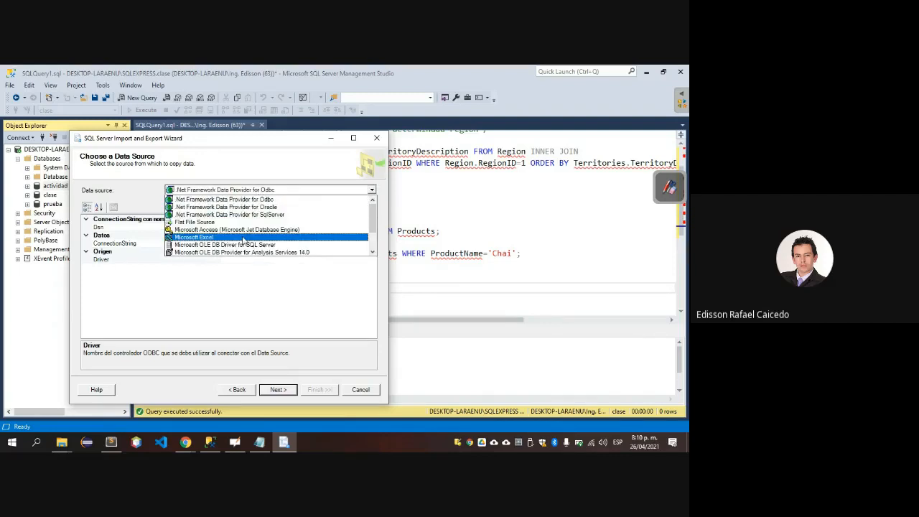
left_click(372, 253)
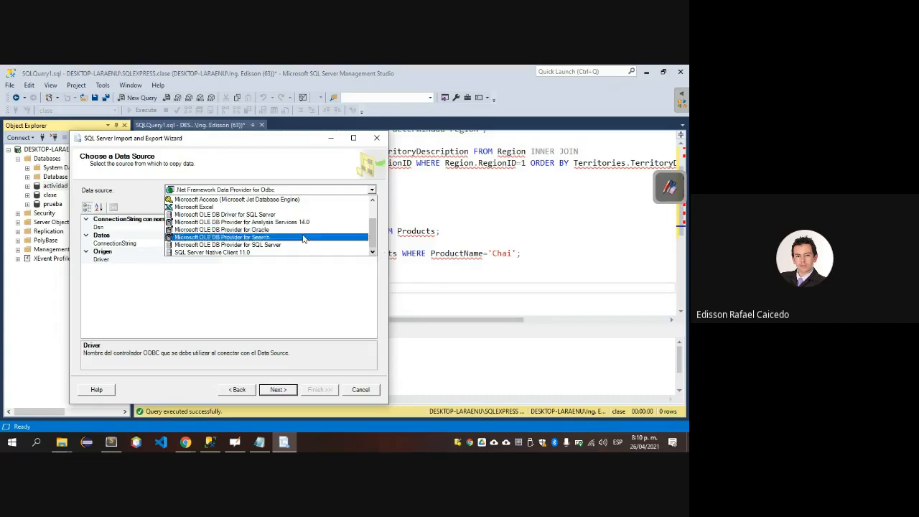
left_click(245, 391)
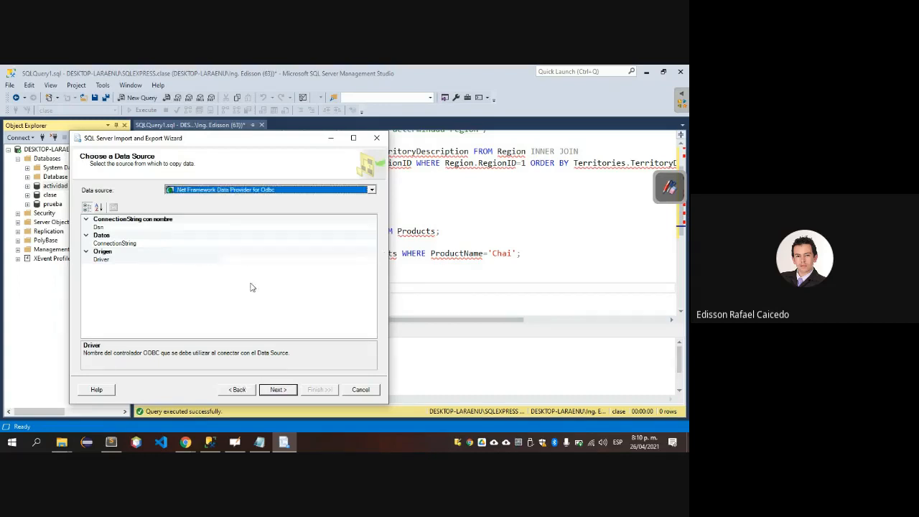
left_click(238, 389)
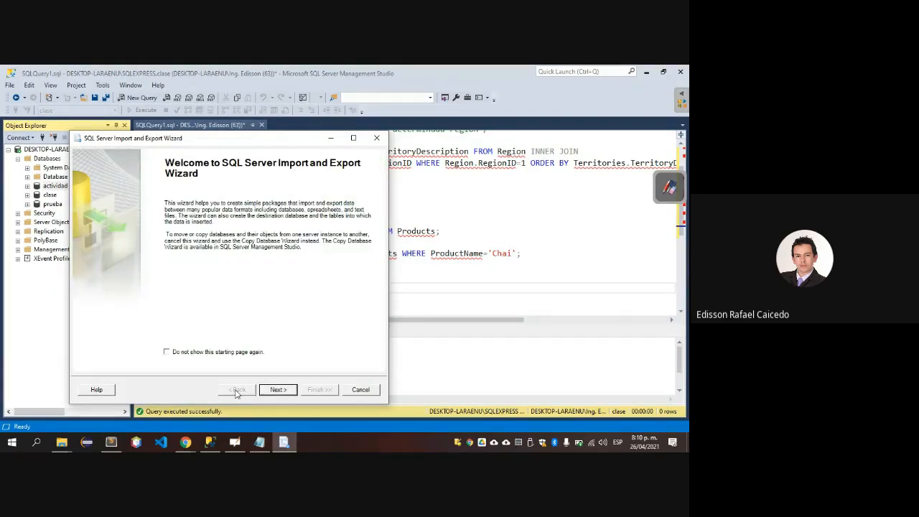
left_click(295, 392)
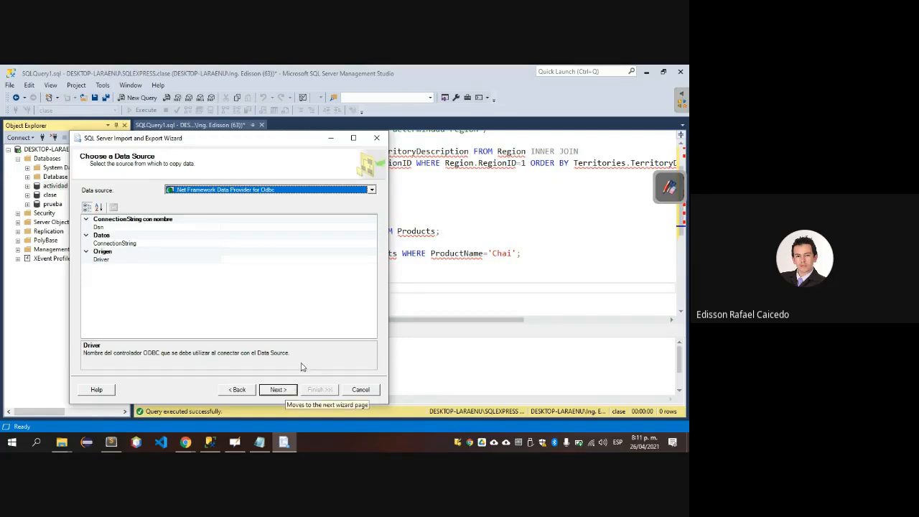
Set the import data source to Flat File Source and select NorthwindMySQL.sql from the Descargas folder, showing all file types.
left_click(343, 189)
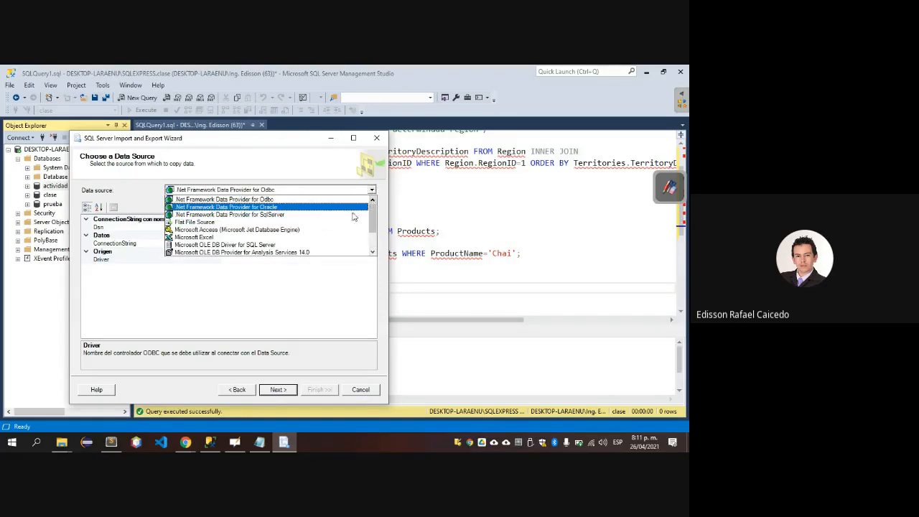
left_click(263, 224)
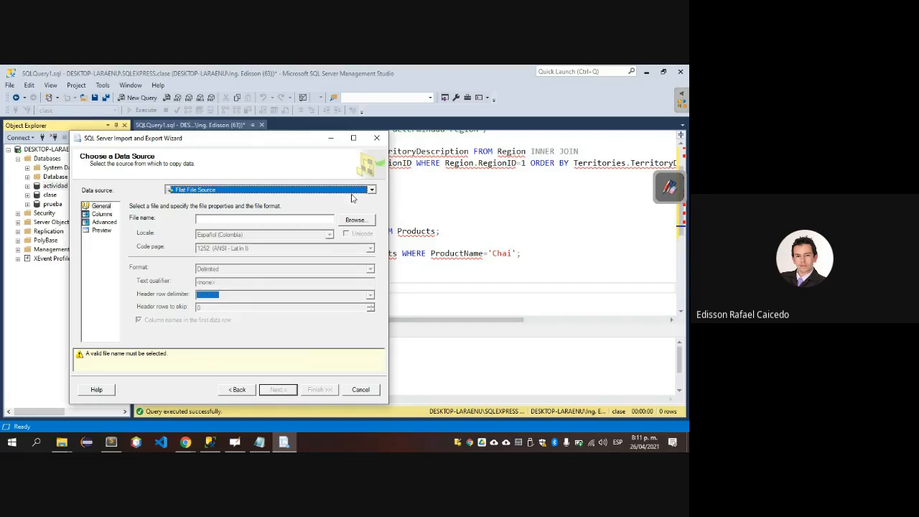
left_click(359, 220)
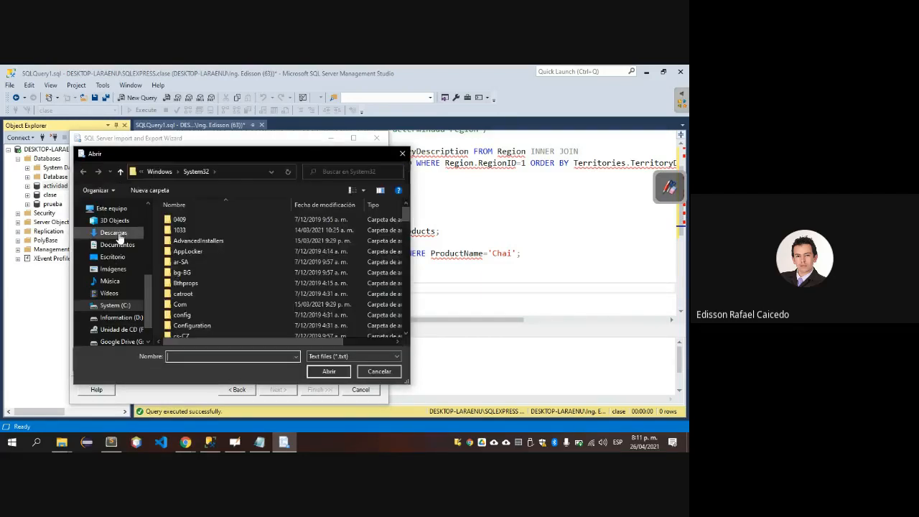
left_click(115, 233)
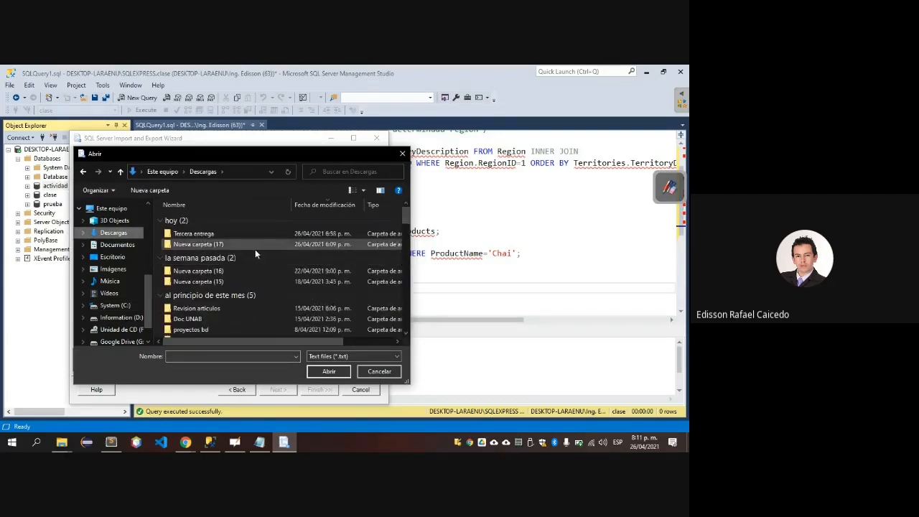
left_click(327, 357)
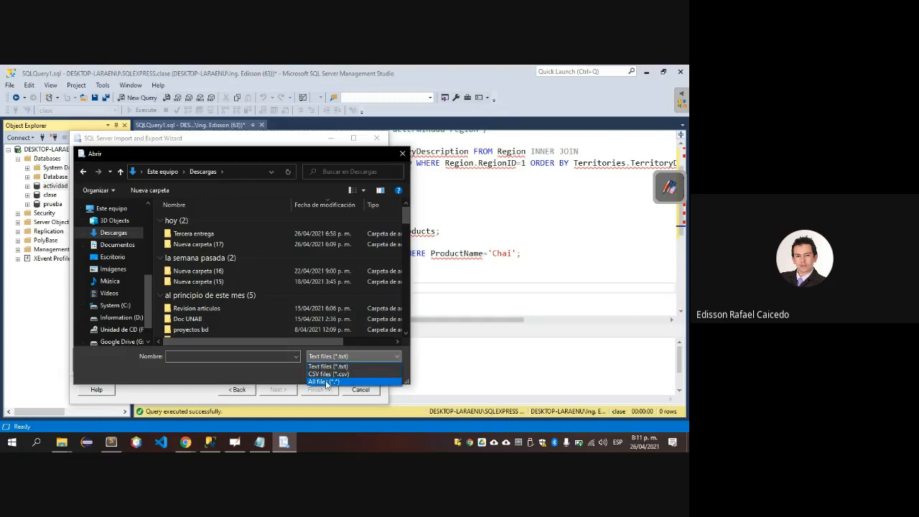
left_click(324, 381)
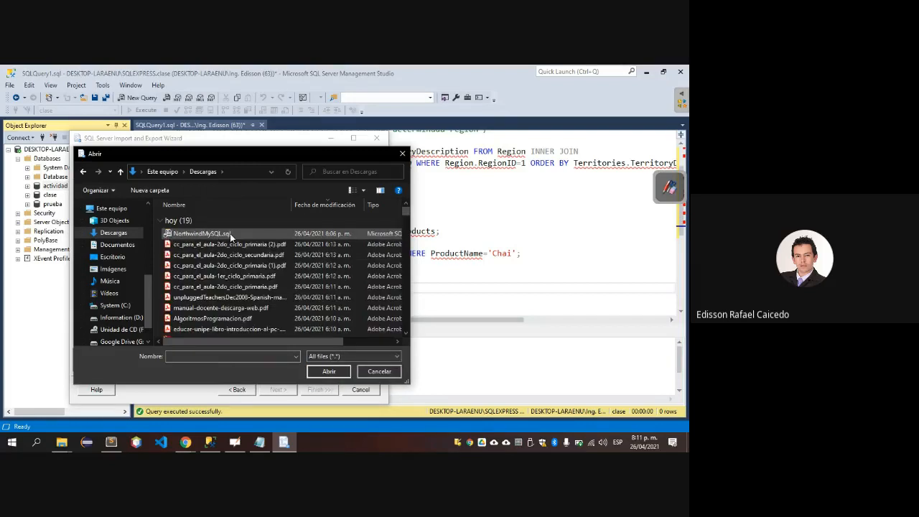
left_click(229, 234)
left_click(338, 371)
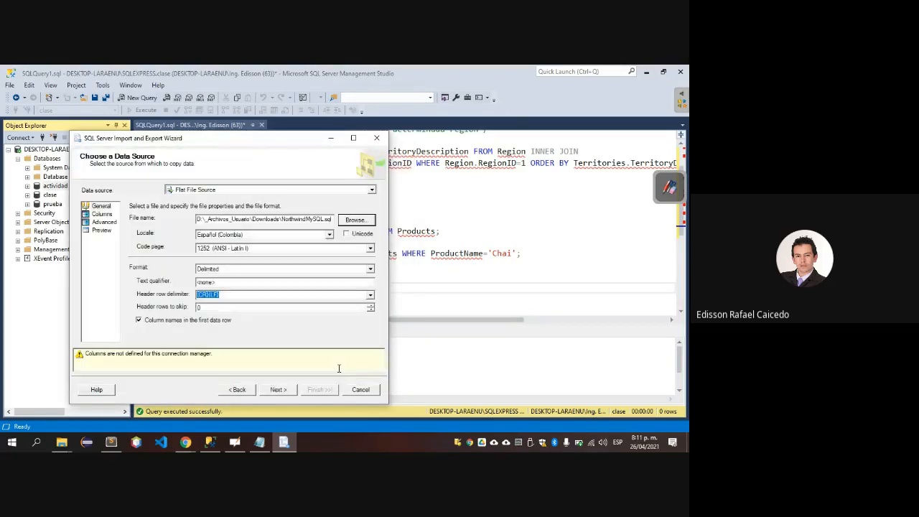
Try to continue the import with .Net Framework Data Provider for Odbc as the destination, and exit the wizard.
left_click(287, 391)
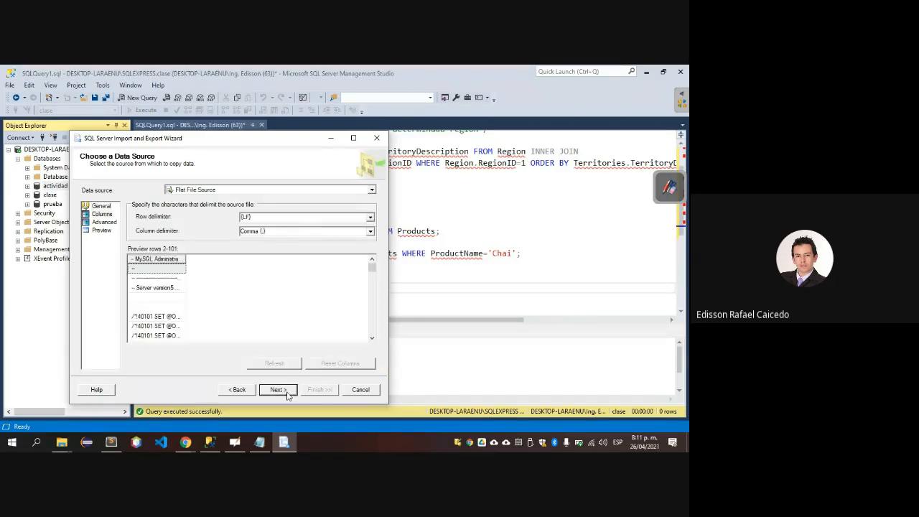
left_click(287, 392)
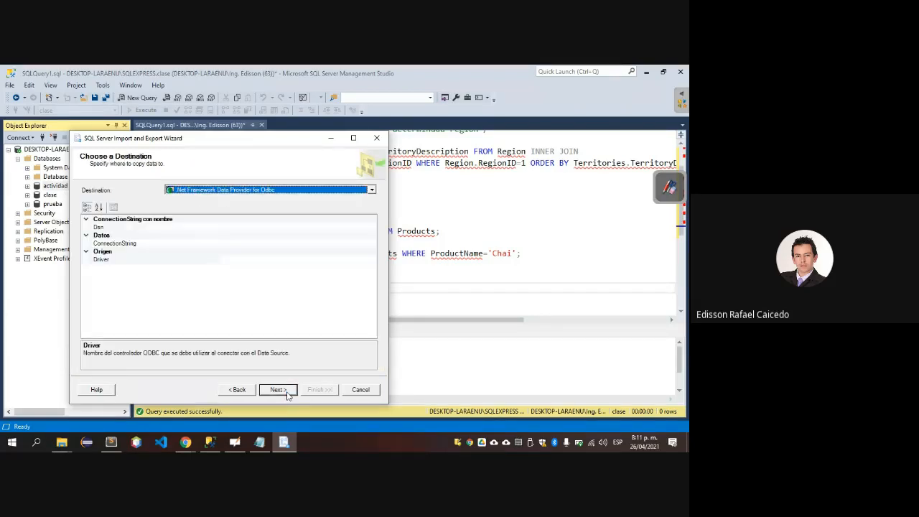
left_click(288, 392)
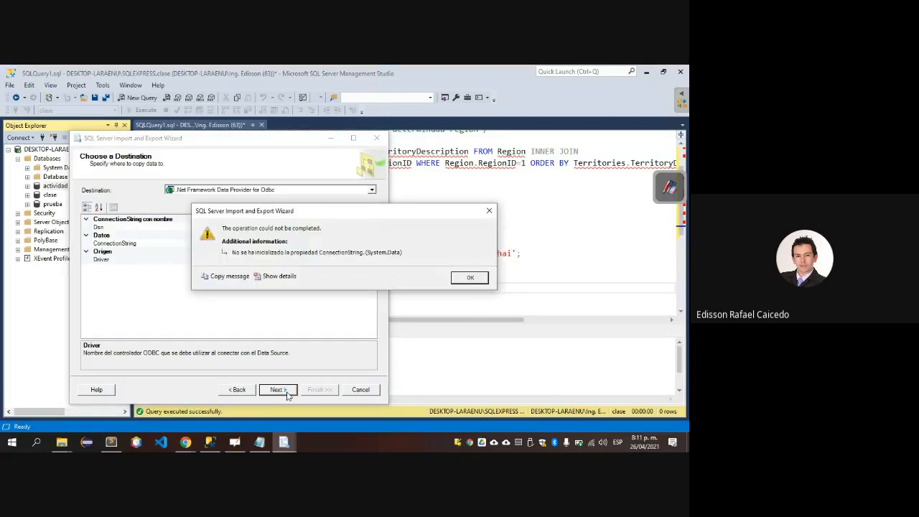
left_click(473, 280)
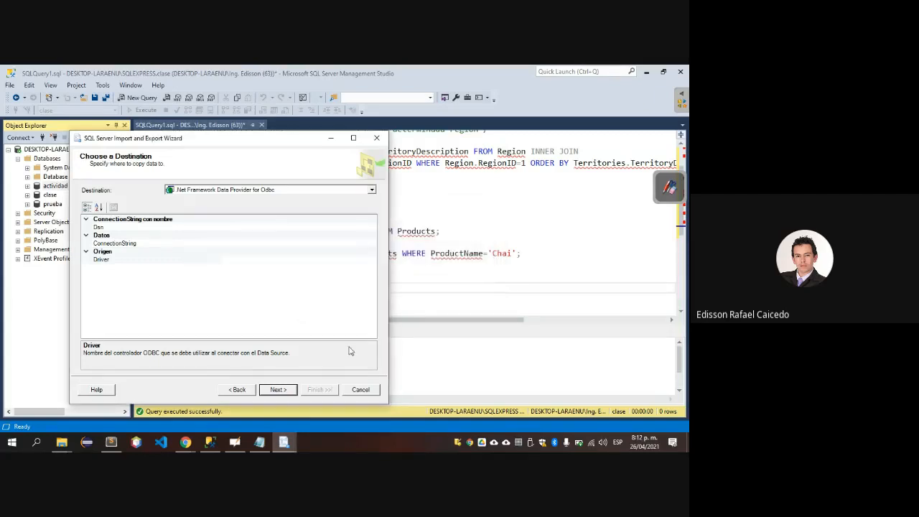
left_click(360, 389)
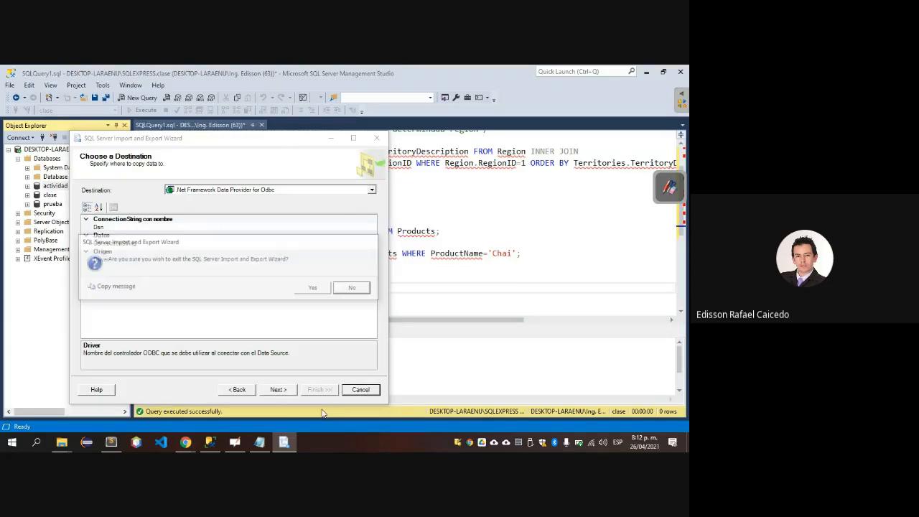
left_click(313, 289)
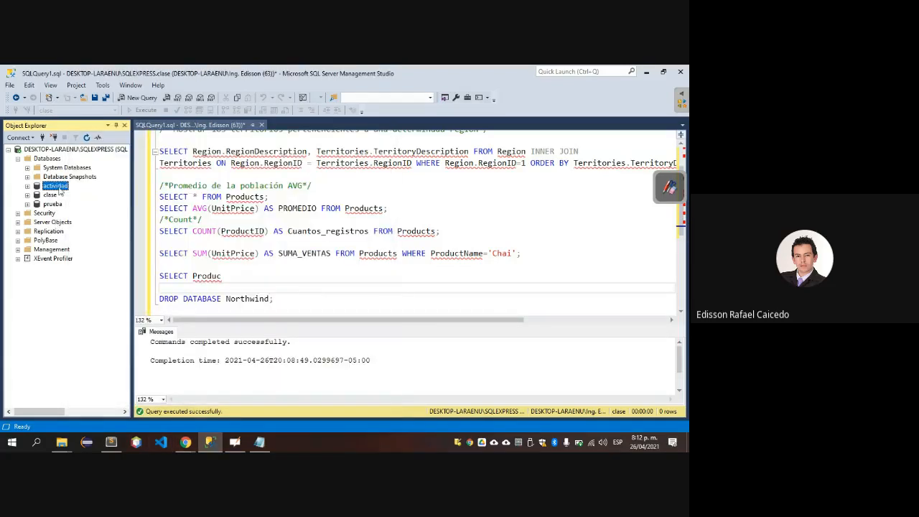
right_click(60, 188)
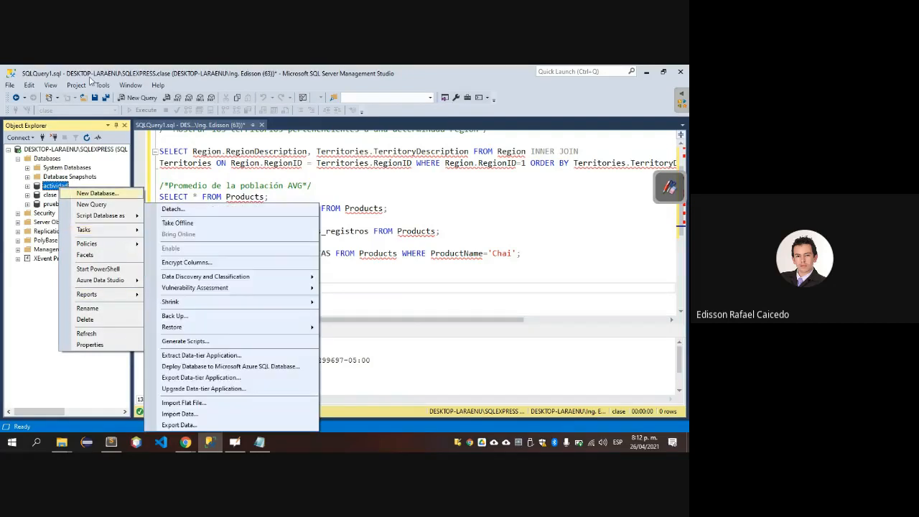
left_click(76, 85)
key("Right")
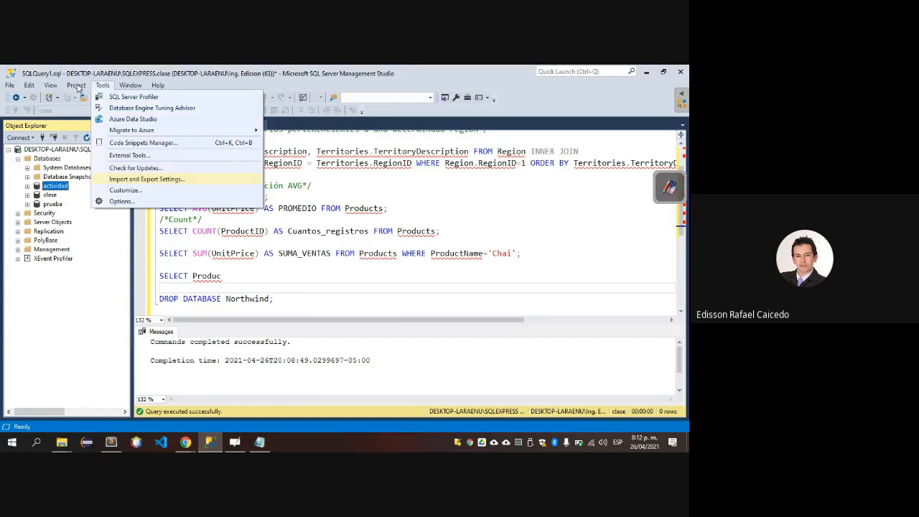
key("Right")
key("Left")
key("Left")
key("Left")
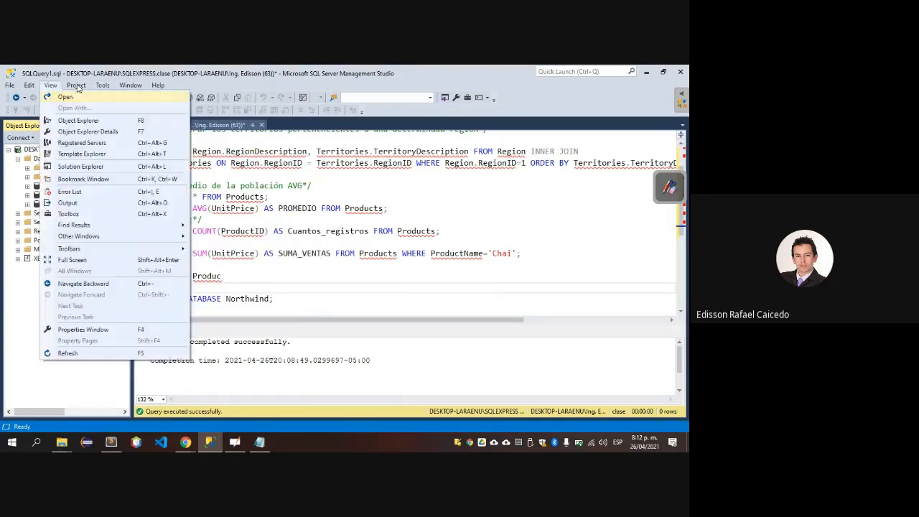
key("Left")
left_click(24, 324)
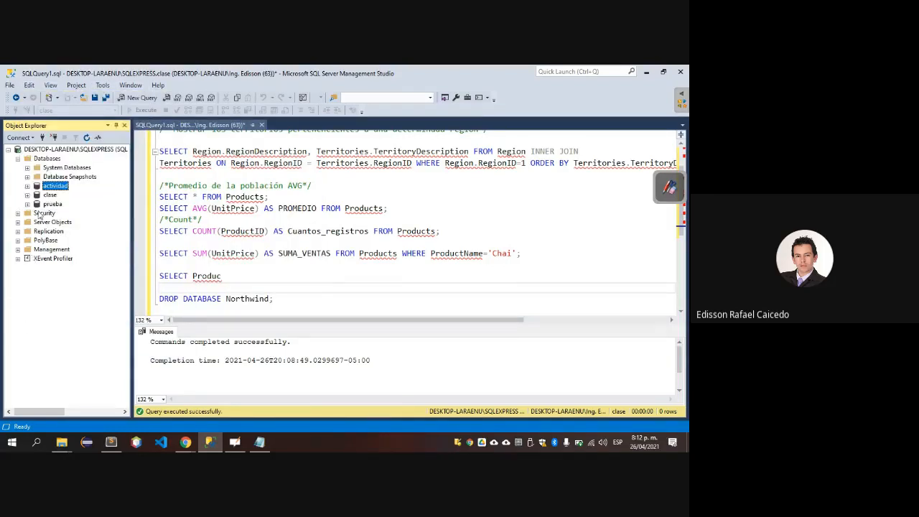
Check which source databases the Restore Database dialog offers for actividad, and close it without restoring.
right_click(51, 187)
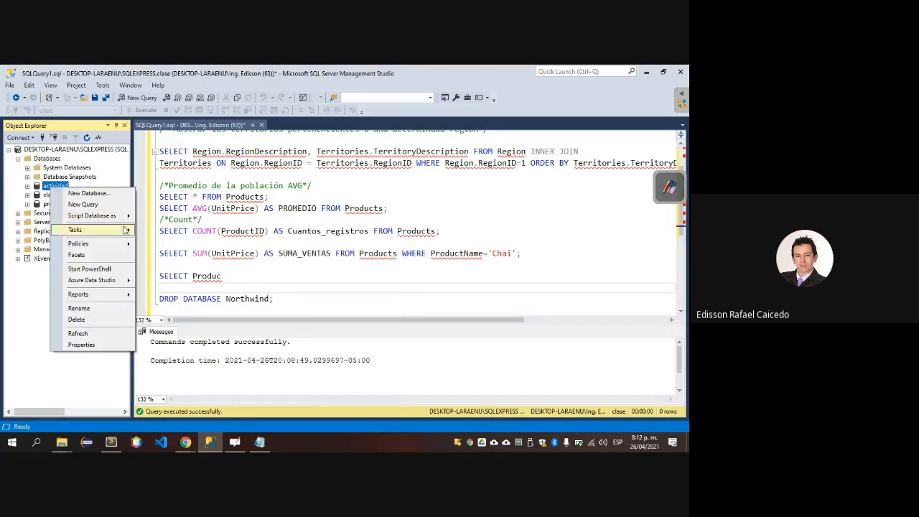
mouse_move(126, 216)
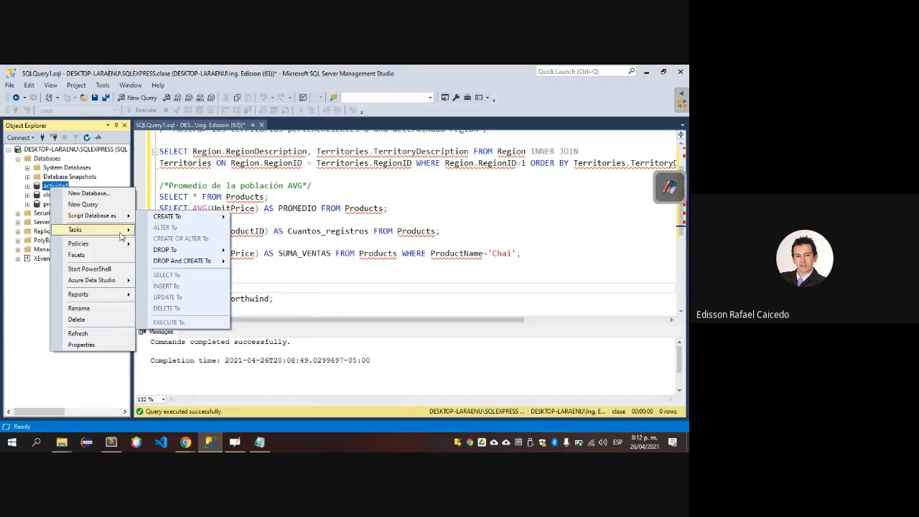
mouse_move(188, 279)
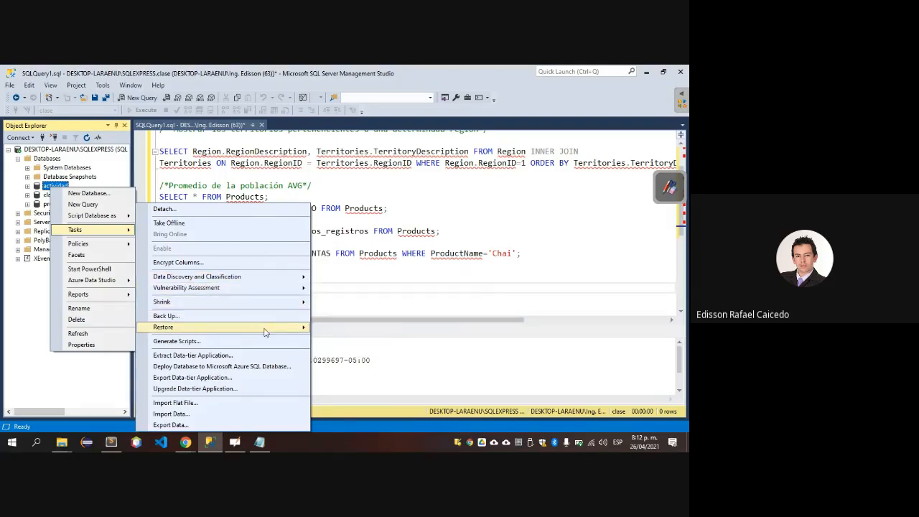
mouse_move(265, 331)
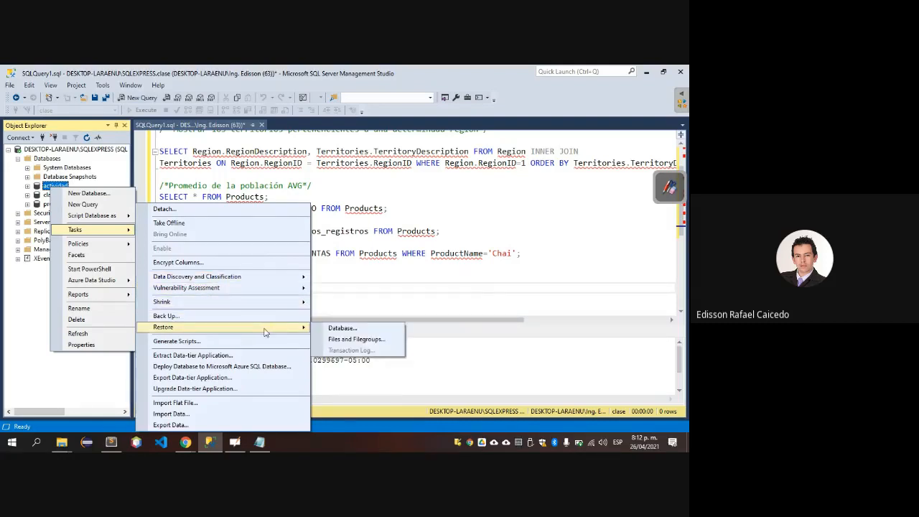
left_click(335, 330)
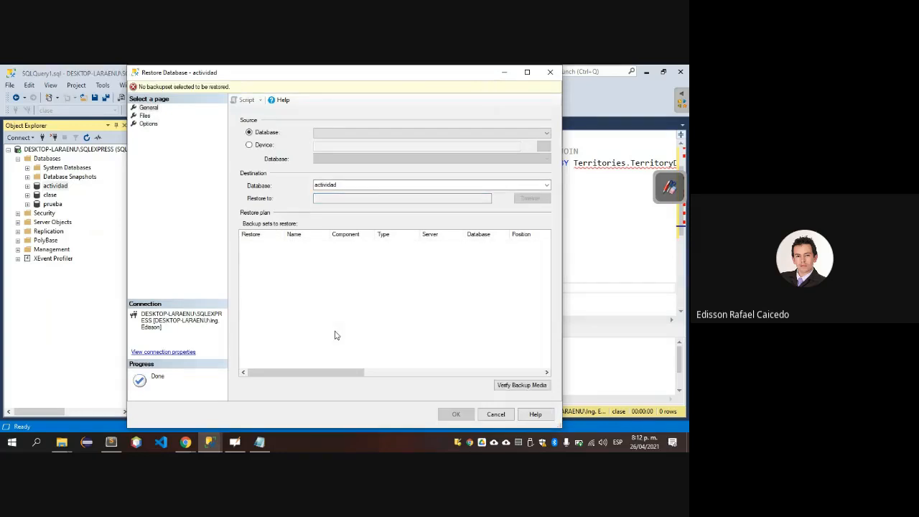
left_click(547, 133)
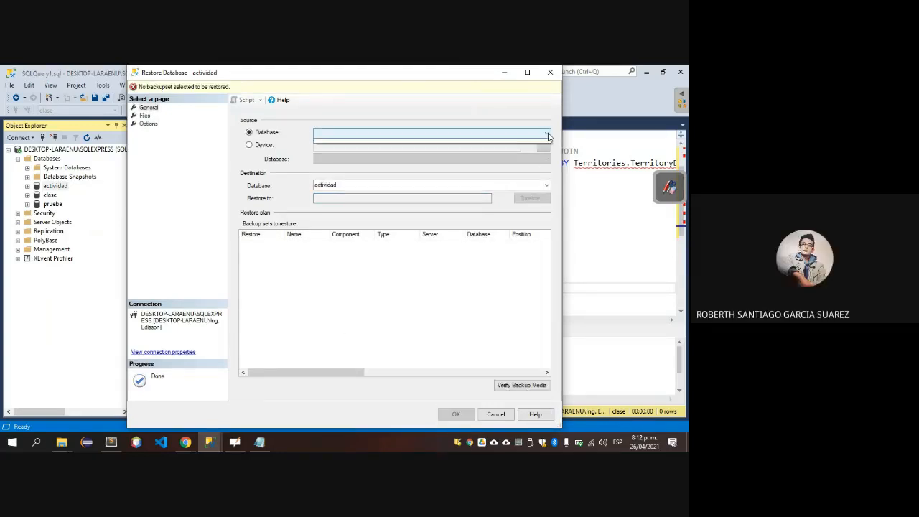
left_click(529, 121)
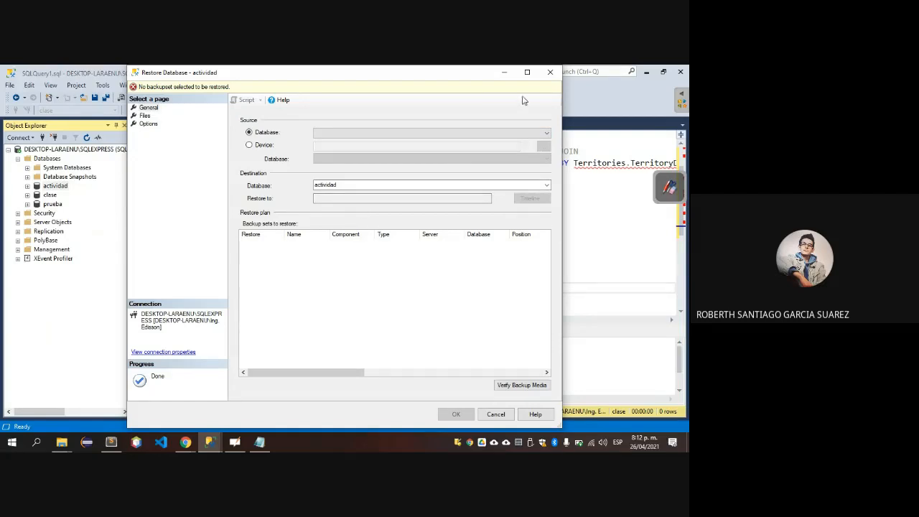
left_click(548, 72)
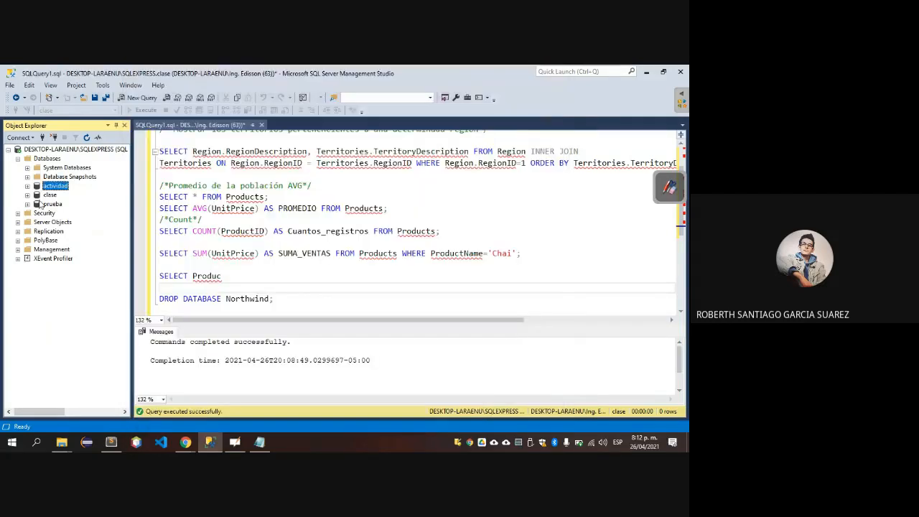
right_click(54, 188)
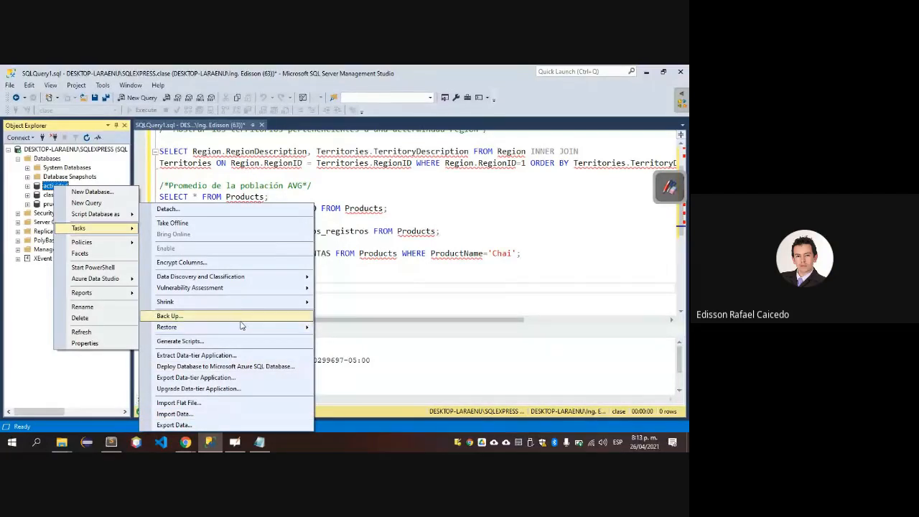
left_click(231, 343)
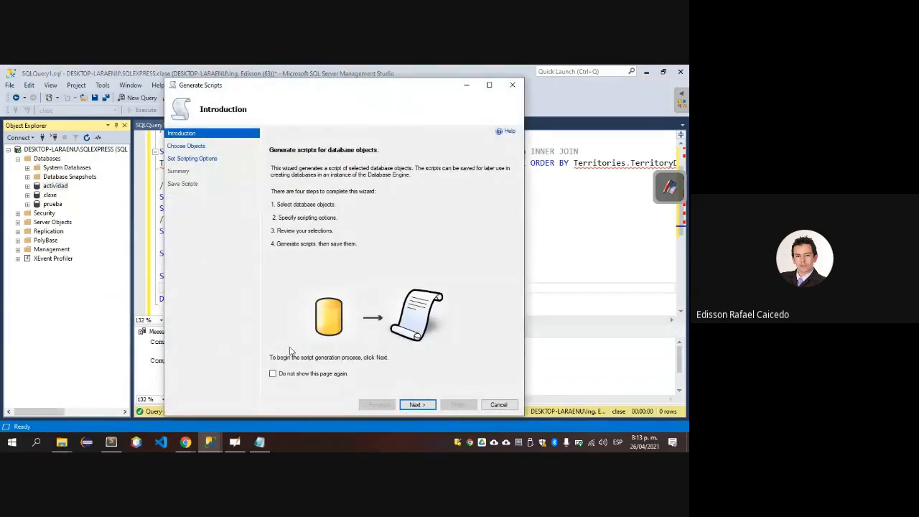
left_click(417, 406)
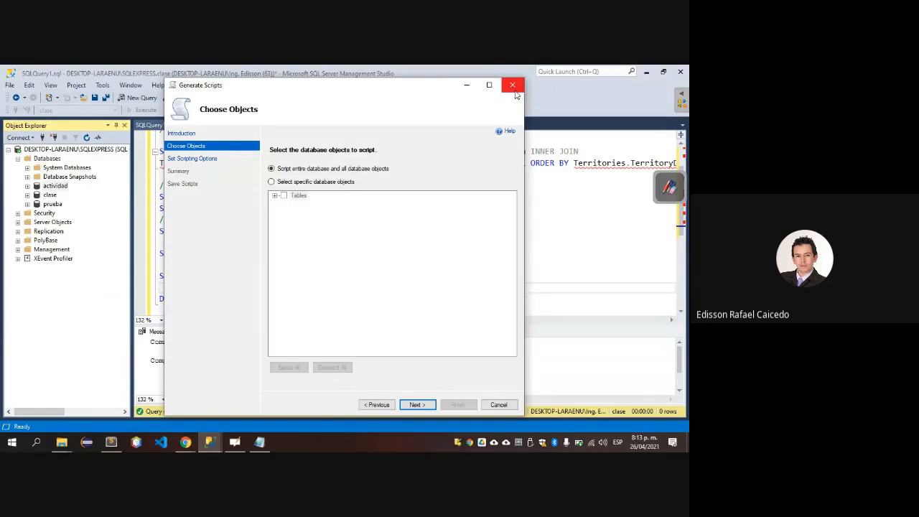
left_click(513, 85)
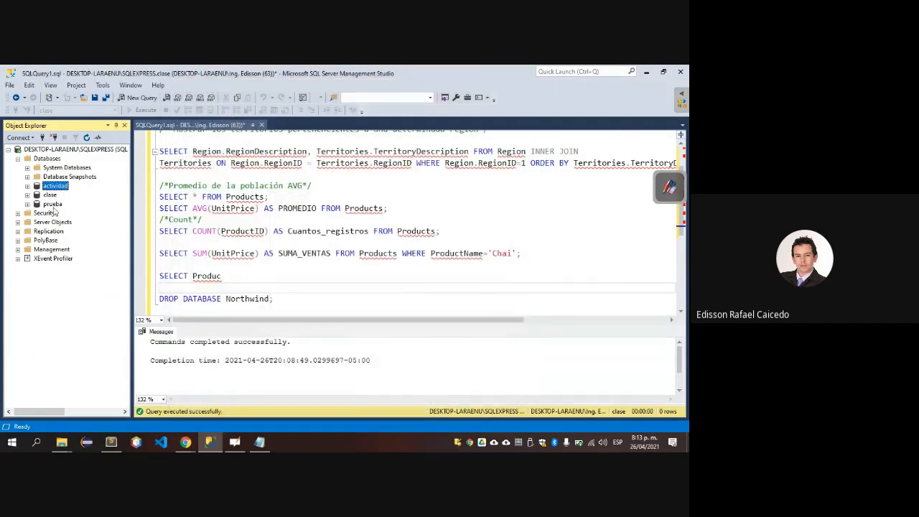
Generate a script of the entire clase database and all its objects, saved as a single Unicode file, script.sql, in the Documents folder.
left_click(51, 195)
right_click(52, 199)
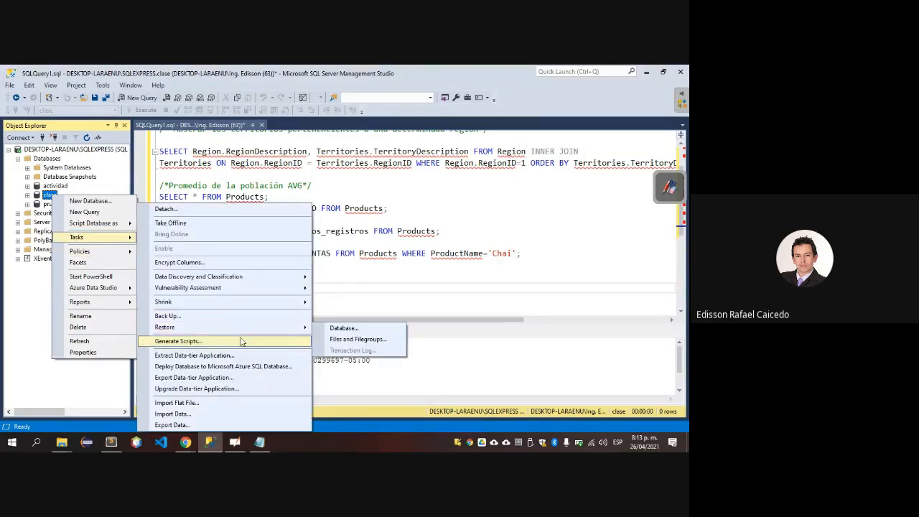
left_click(241, 341)
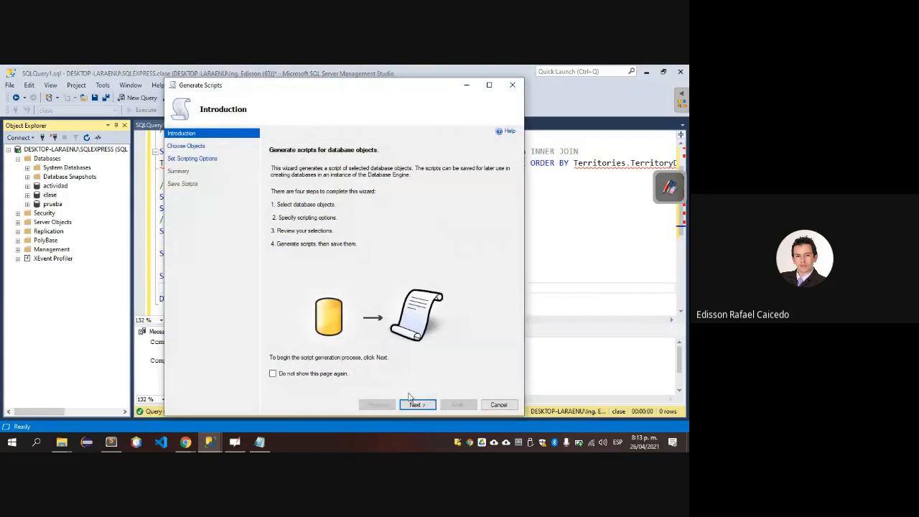
left_click(413, 404)
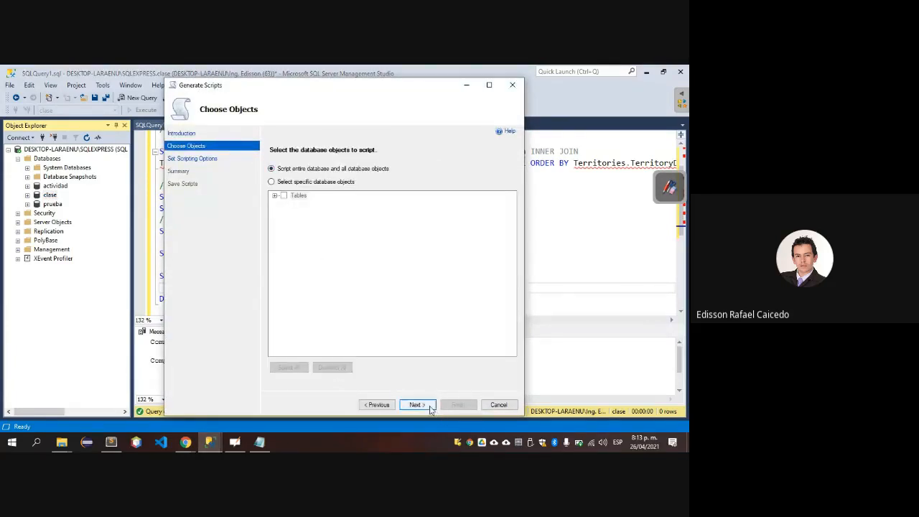
left_click(416, 405)
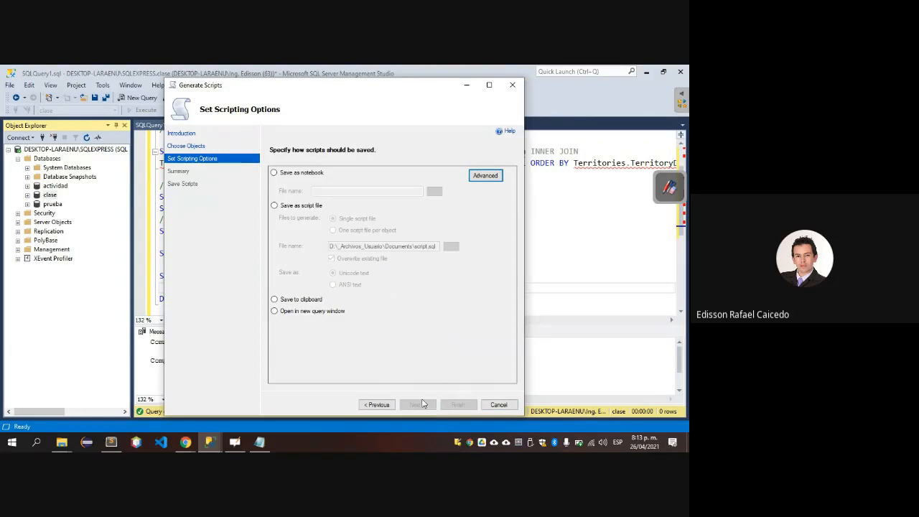
left_click(273, 205)
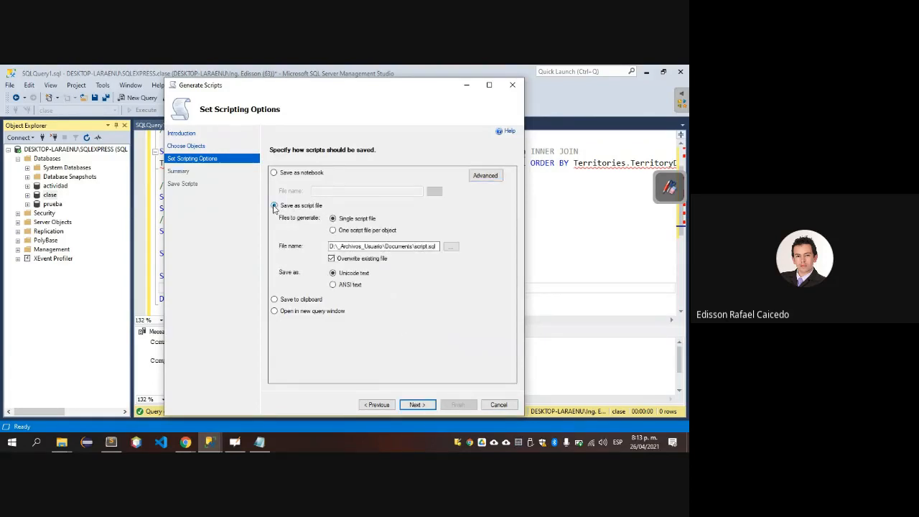
left_click(415, 405)
left_click(414, 405)
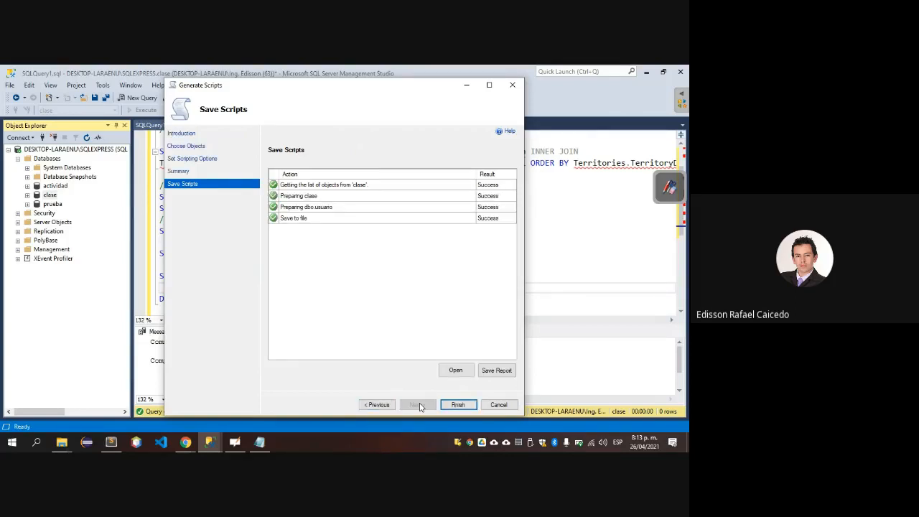
Finish the script generation wizard for clase and close the NorthwindMySQL.sql text window.
left_click(457, 405)
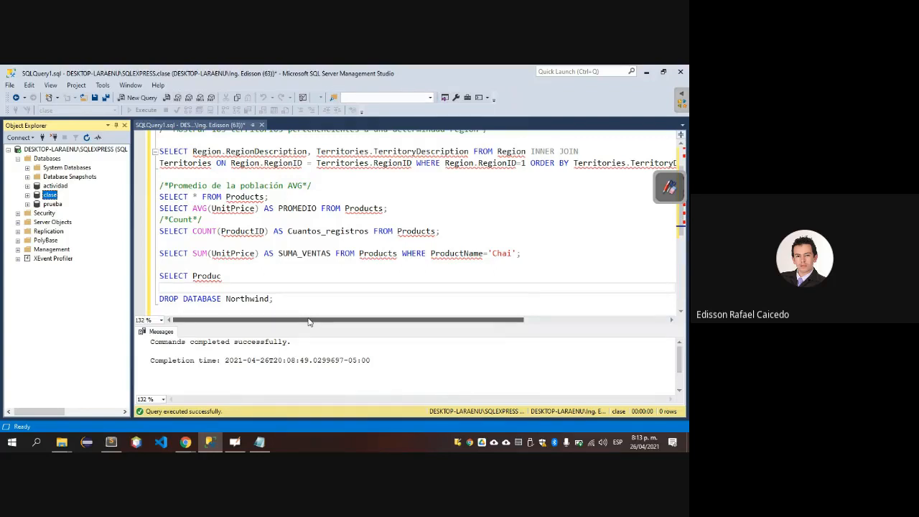
key("alt+Tab")
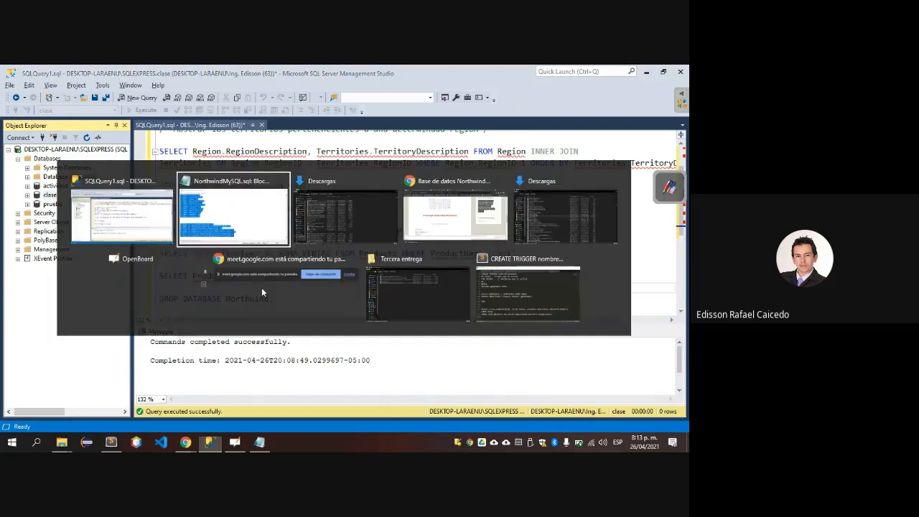
key("alt+F4")
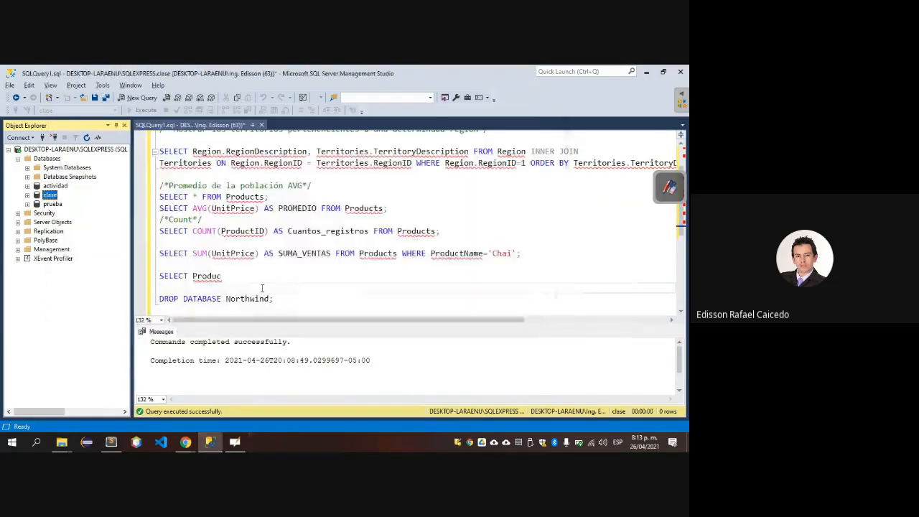
Switch to File Explorer and open the 2. Bases de datos folder under Google Drive, _Docente, Unisangil.
key("alt+Tab")
key("alt+Tab")
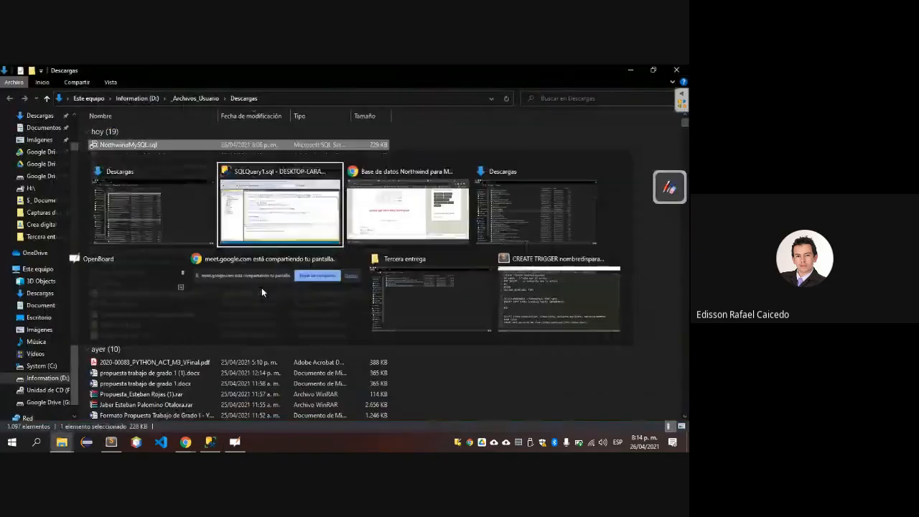
key("alt+Tab")
key("alt+Tab")
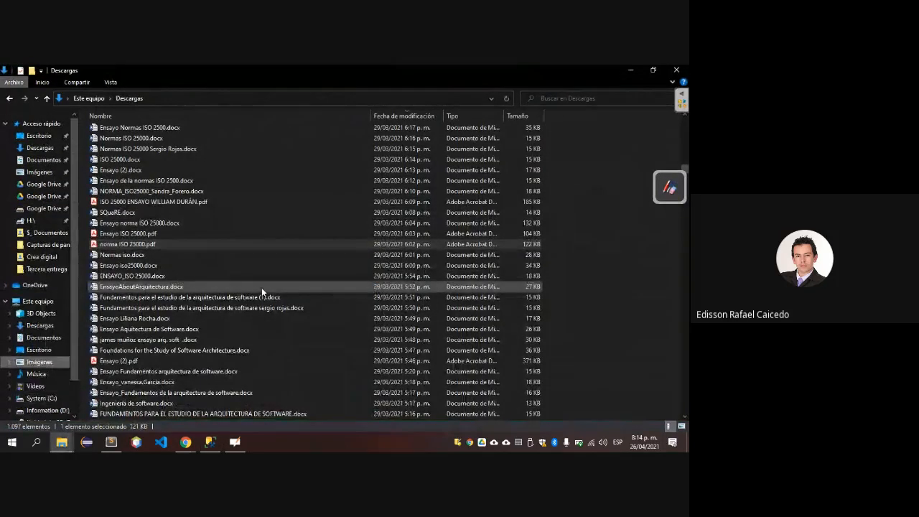
key("Up")
key("Up")
key("Up")
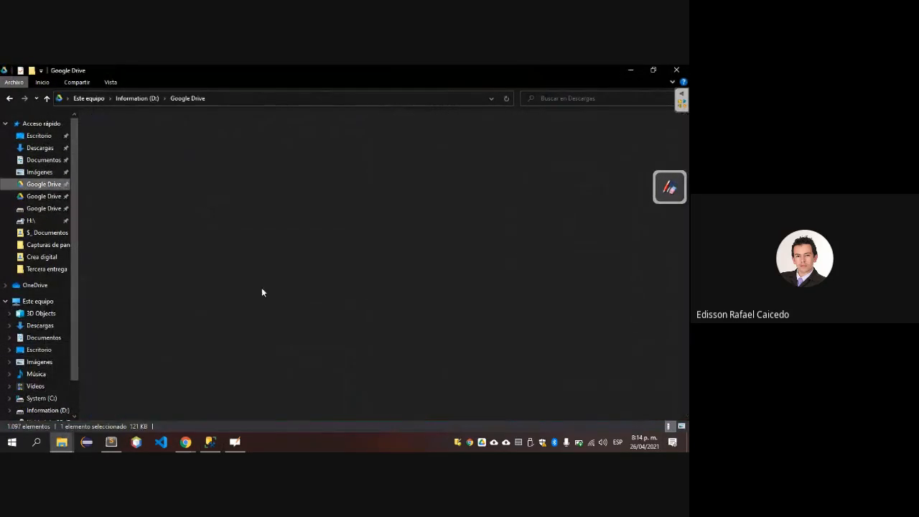
key("Return")
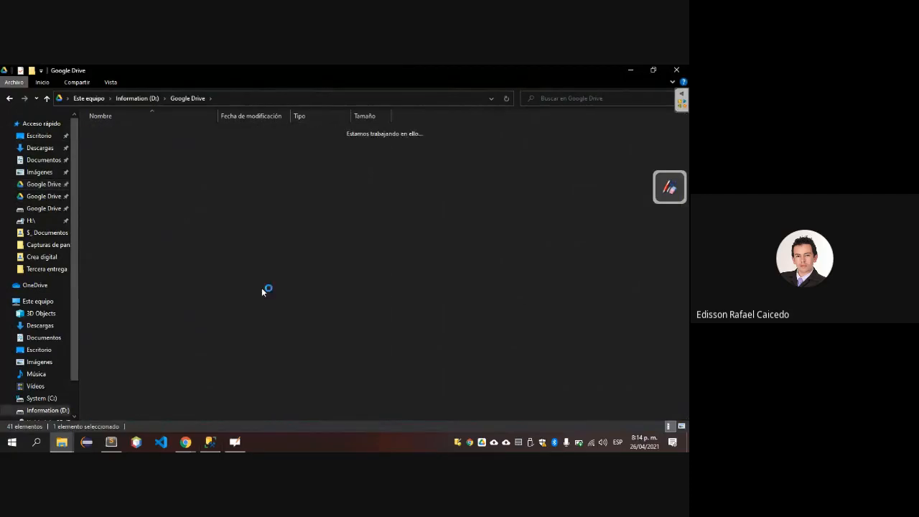
key("Down")
key("Down")
key("Down")
key("Down")
key("Up")
key("Down")
key("Return")
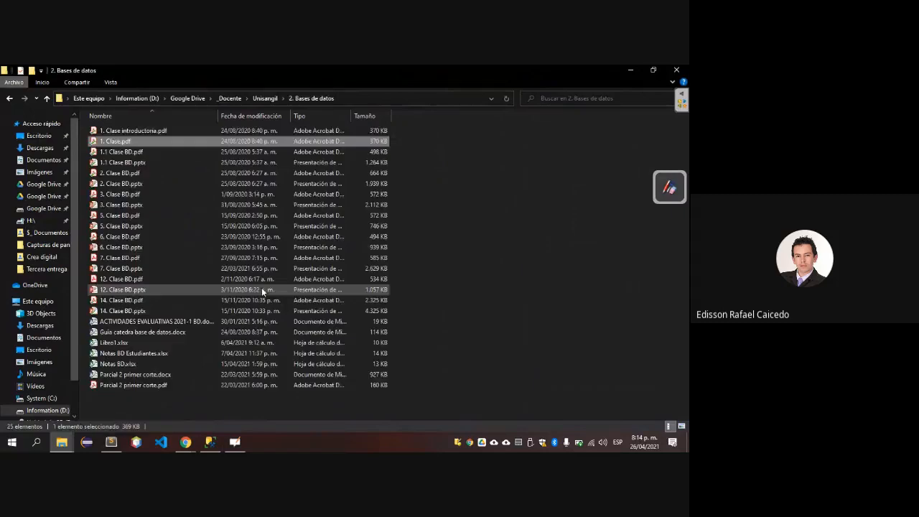
Look through the files in the 2. Bases de datos folder for database material.
key("Down")
key("Down")
key("Down")
key("Down")
key("Down")
key("Down")
key("Down")
key("Down")
key("Down")
key("Down")
key("Down")
key("Down")
key("Down")
key("Down")
key("Down")
key("Down")
key("Down")
key("Down")
key("Down")
key("Down")
key("Up")
key("Up")
key("Up")
key("Up")
key("Up")
key("Up")
key("Up")
key("Up")
key("Up")
key("Up")
key("Up")
key("Up")
key("Up")
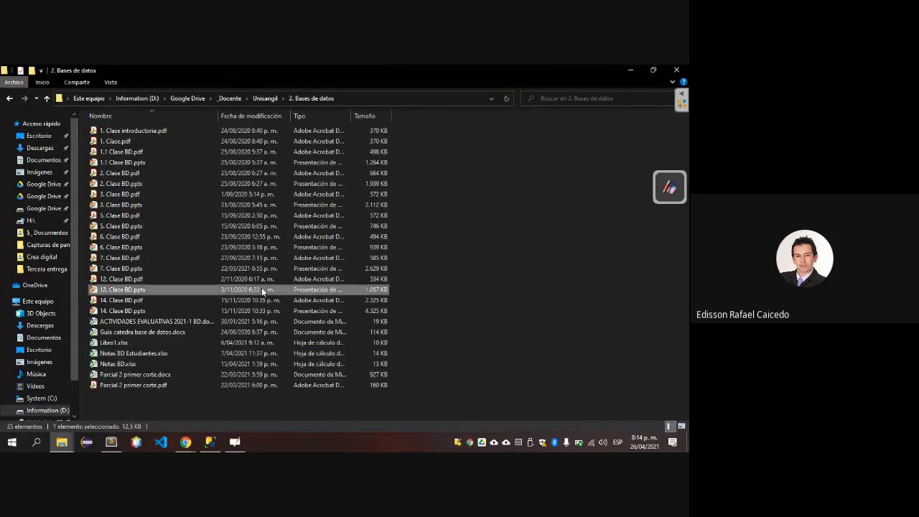
key("Down")
key("Down")
key("Down")
key("Down")
key("Down")
key("Down")
key("Down")
key("Down")
key("Down")
key("Down")
key("Down")
key("Down")
key("Down")
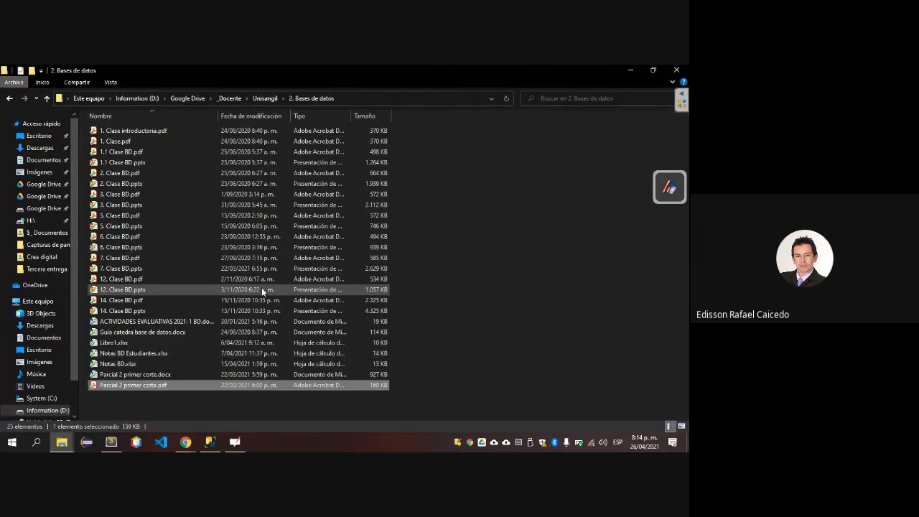
key("Up")
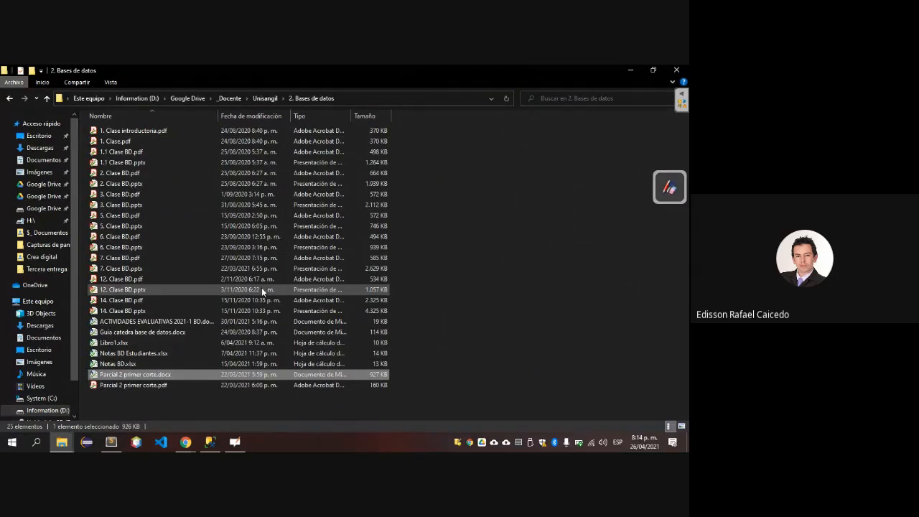
Search the Descargas folder for nort, then view the first North America.txt result and close it.
left_click(41, 327)
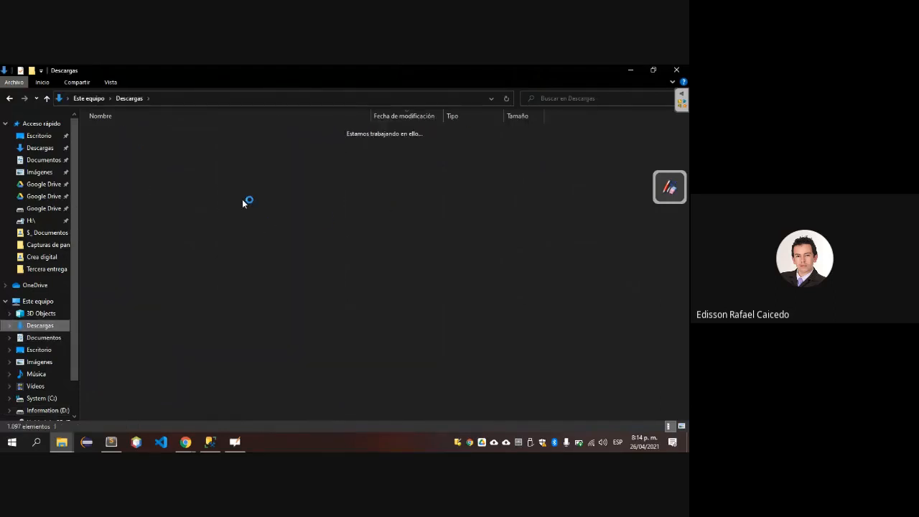
left_click(580, 101)
type("nort")
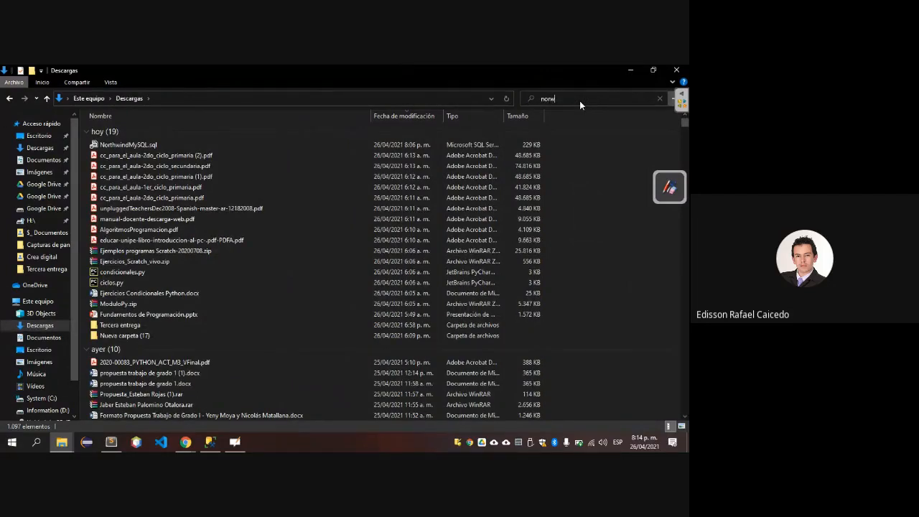
key("Return")
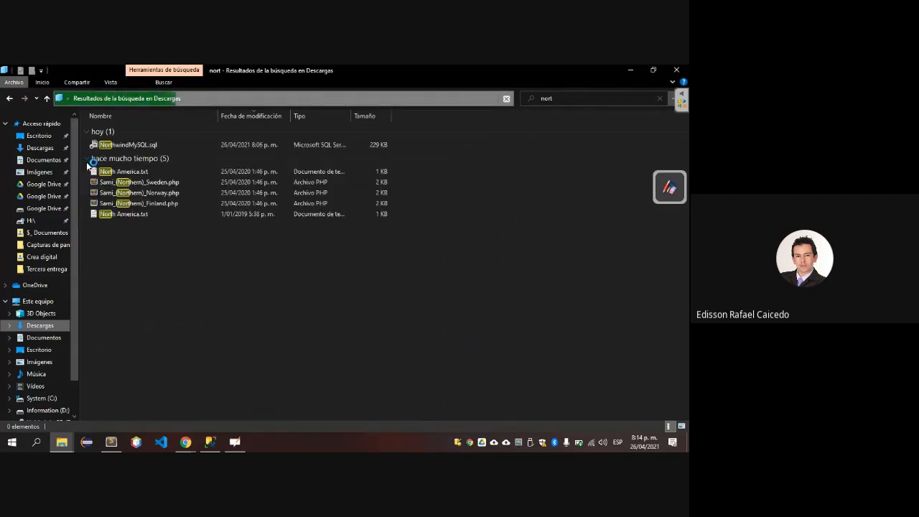
left_click(136, 172)
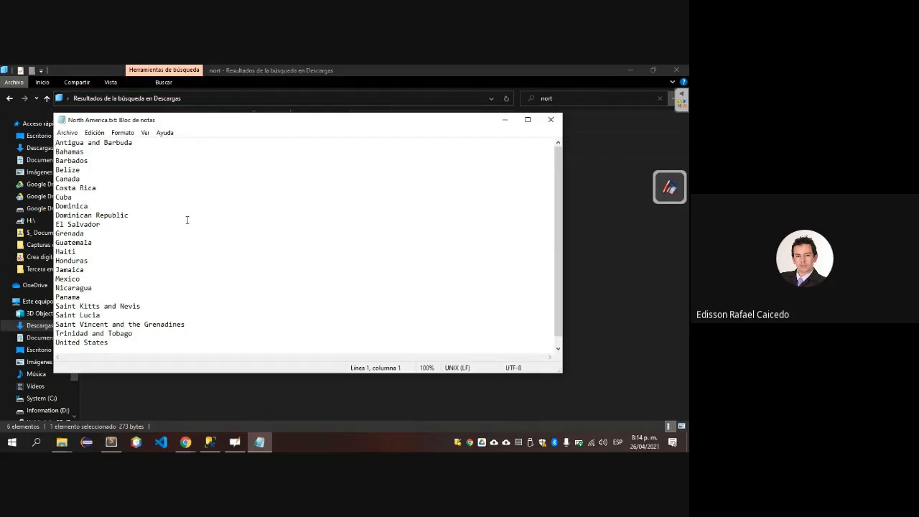
key("alt+F4")
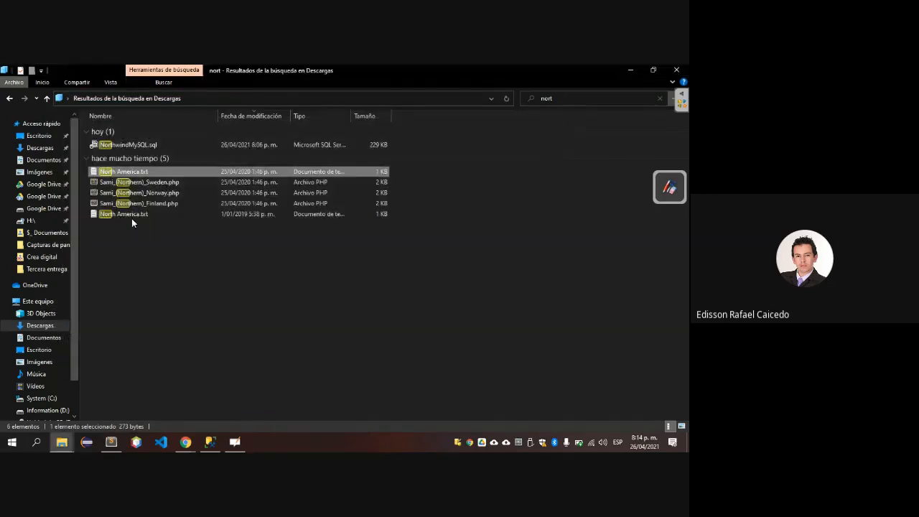
Switch to Sublime Text and look through the open files for database scripts.
key("alt+Tab")
key("alt+Tab")
key("alt+Tab")
key("alt+Tab")
key("alt+Tab")
key("alt+Tab")
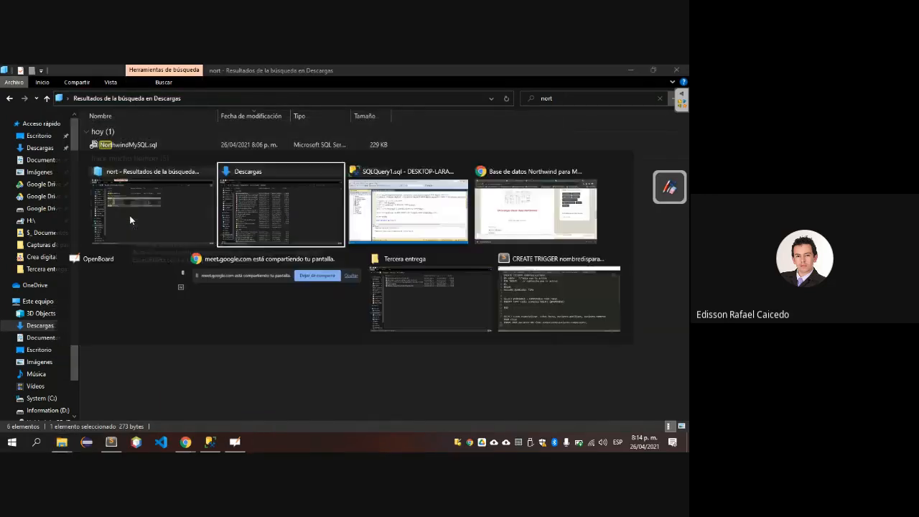
key("alt+Tab")
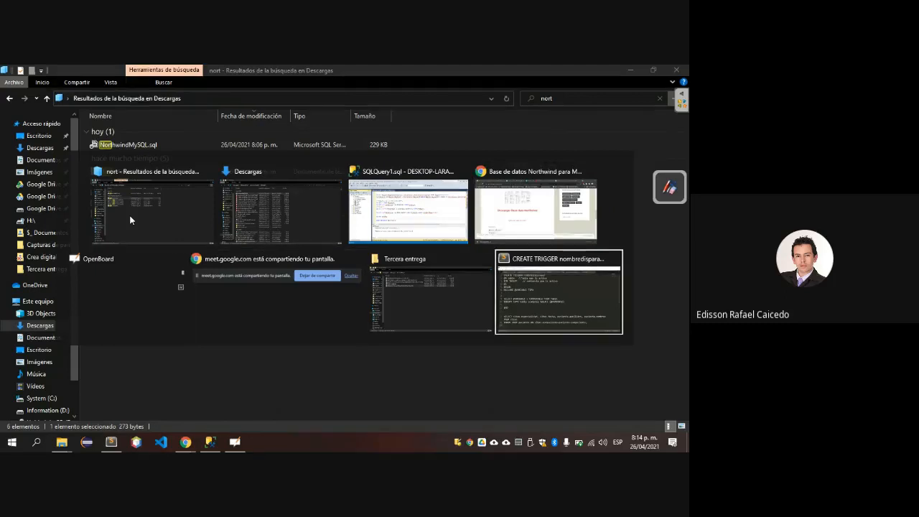
key("ctrl+Tab")
key("ctrl+Tab")
key("ctrl+Tab")
key("ctrl+Tab")
key("ctrl+Tab")
key("ctrl+Tab")
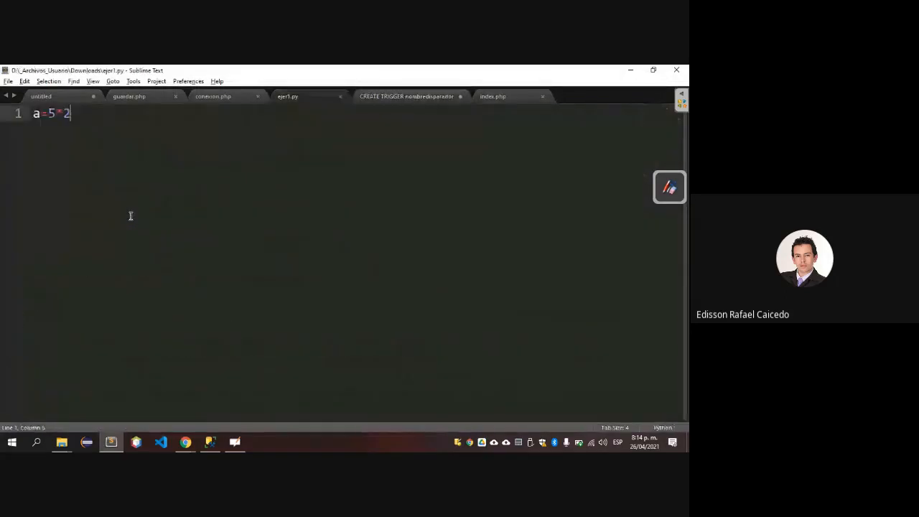
key("ctrl+Tab")
key("ctrl+Tab")
key("ctrl+Tab")
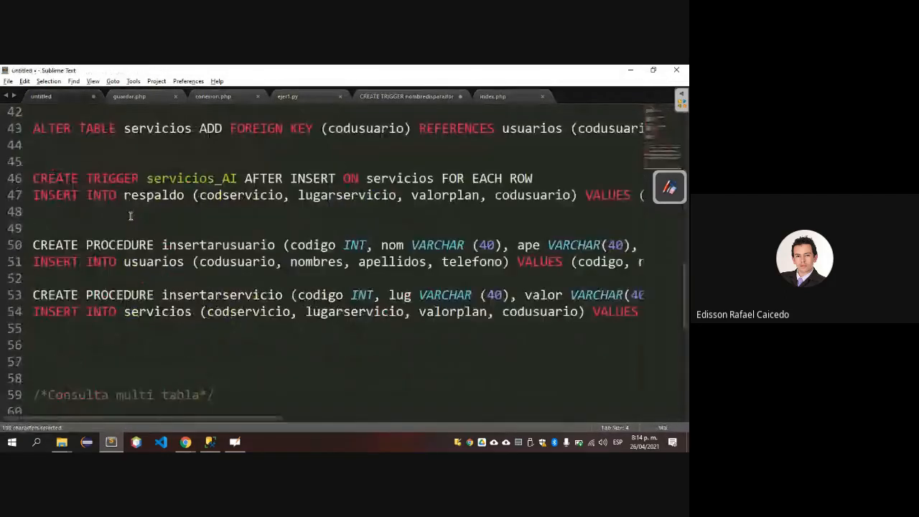
key("ctrl+Tab")
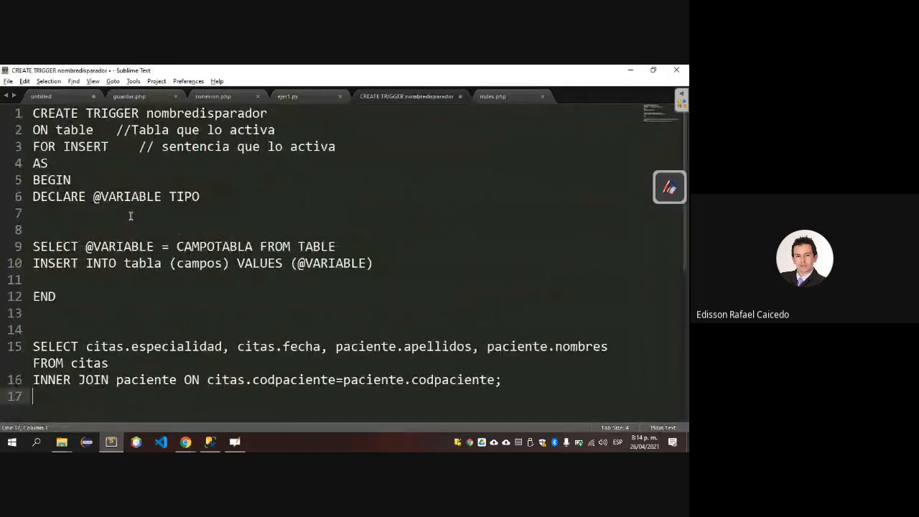
Switch to SQL Server Management Studio, open the Restore Database dialog for actividad and check its available source databases.
key("alt+Tab")
key("alt+Tab")
key("alt+Tab")
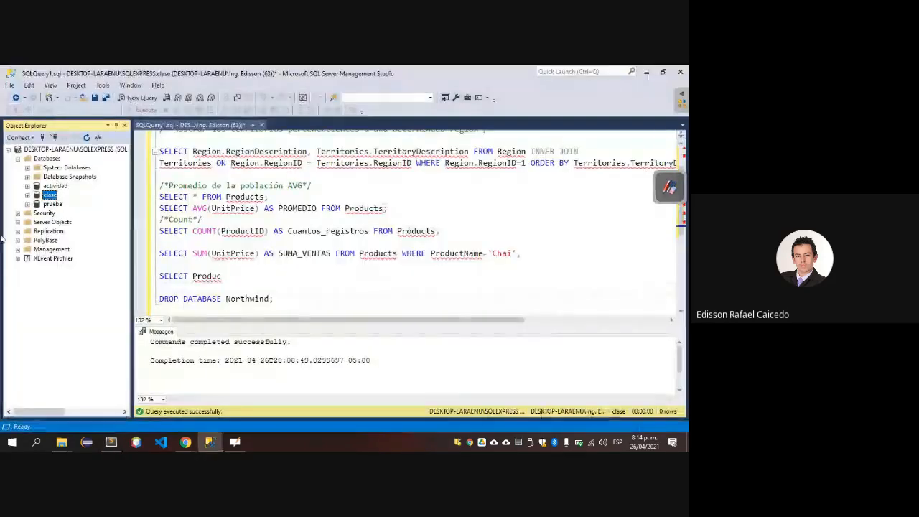
left_click(62, 187)
right_click(62, 188)
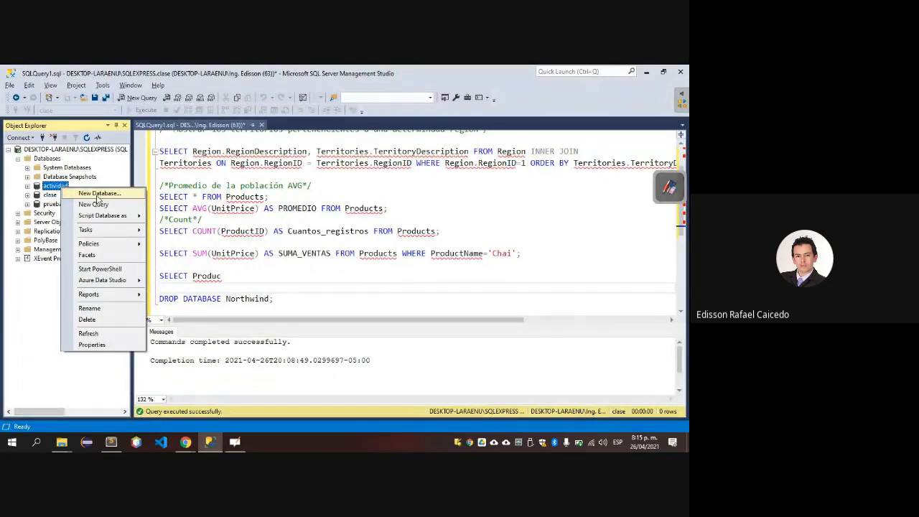
mouse_move(120, 234)
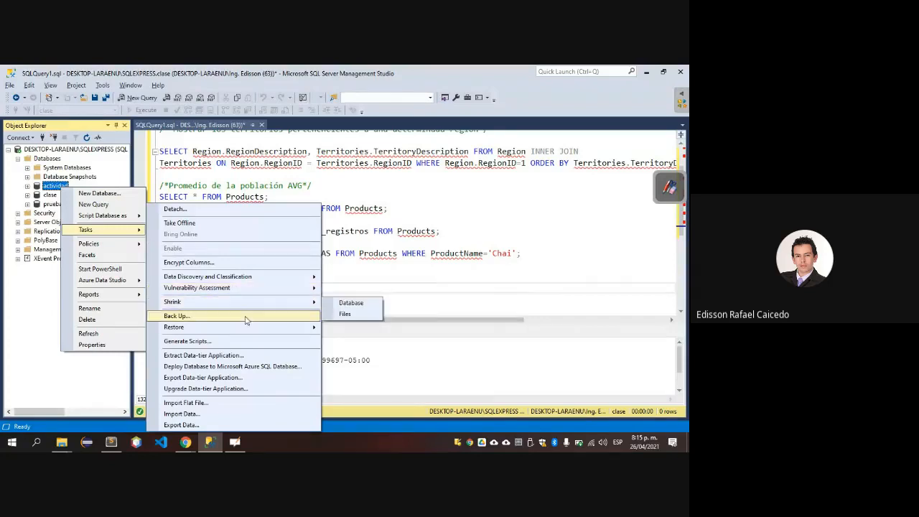
mouse_move(246, 330)
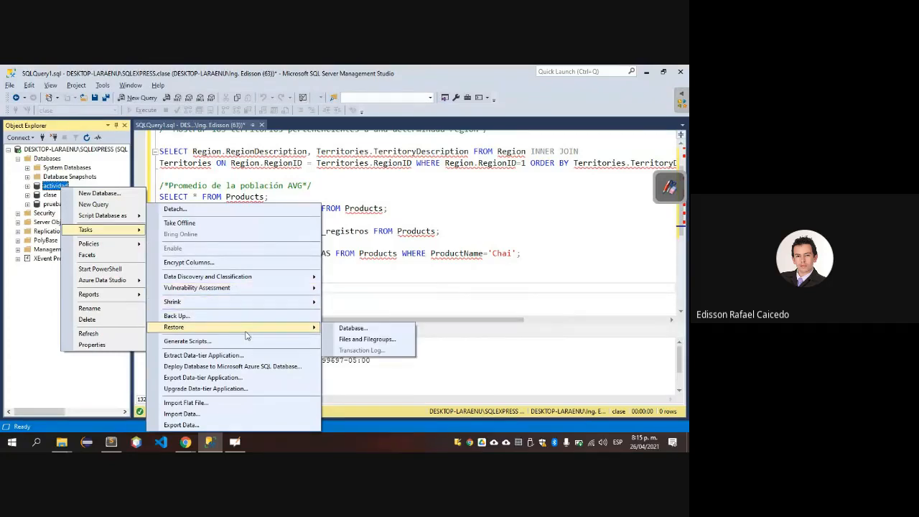
left_click(338, 330)
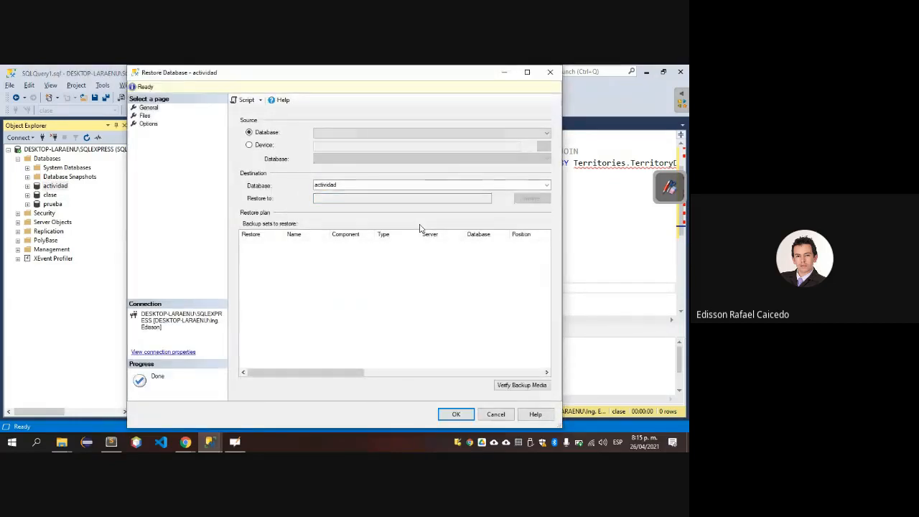
left_click(546, 132)
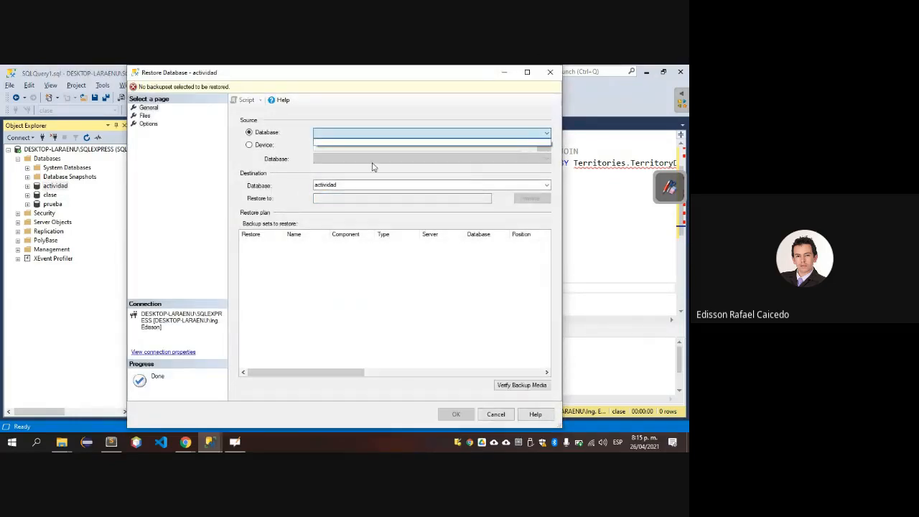
left_click(281, 174)
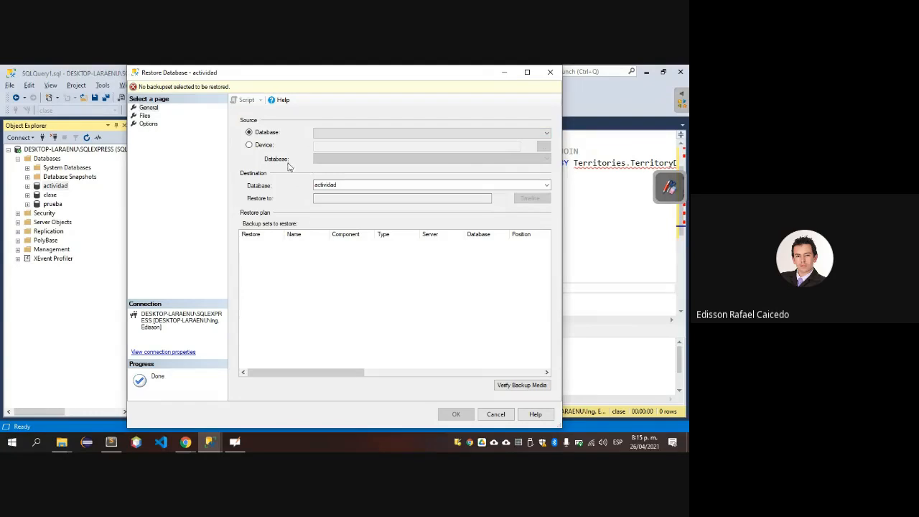
Set the restore source to a device and start adding a backup file with File as the media type.
left_click(249, 144)
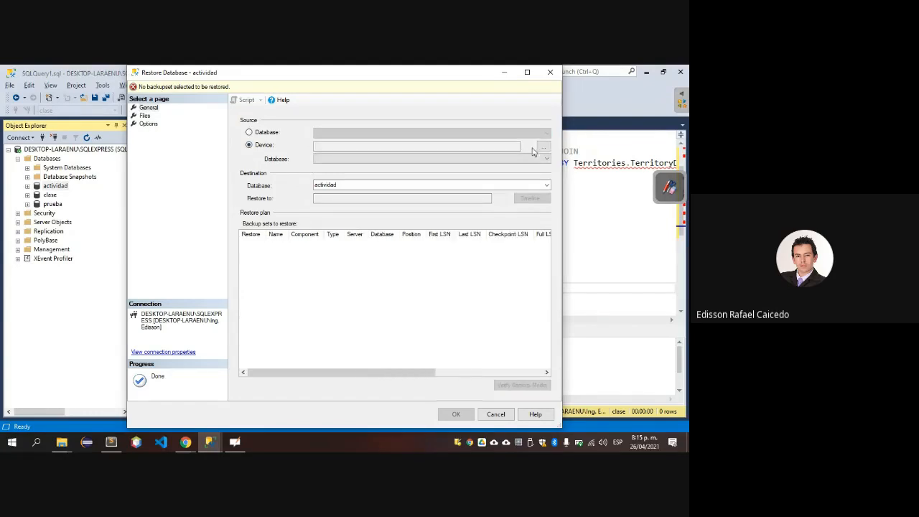
left_click(544, 146)
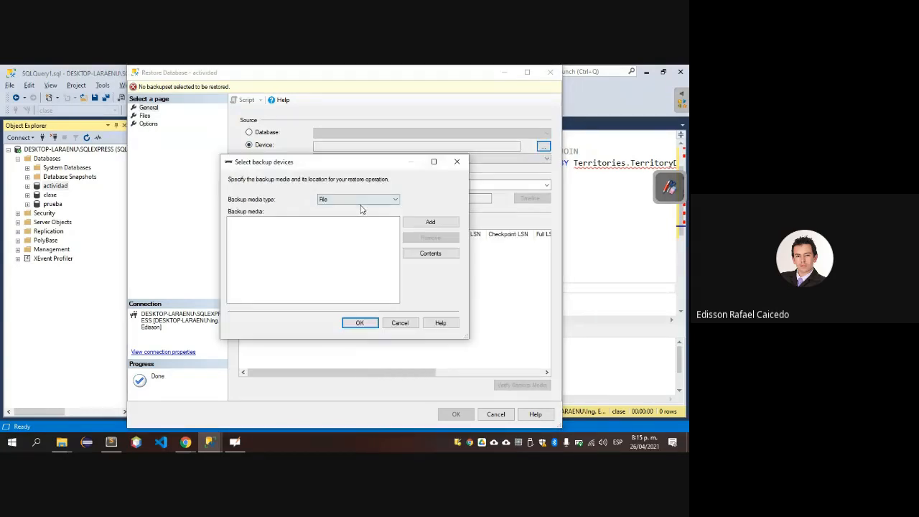
left_click(388, 200)
left_click(412, 200)
left_click(415, 224)
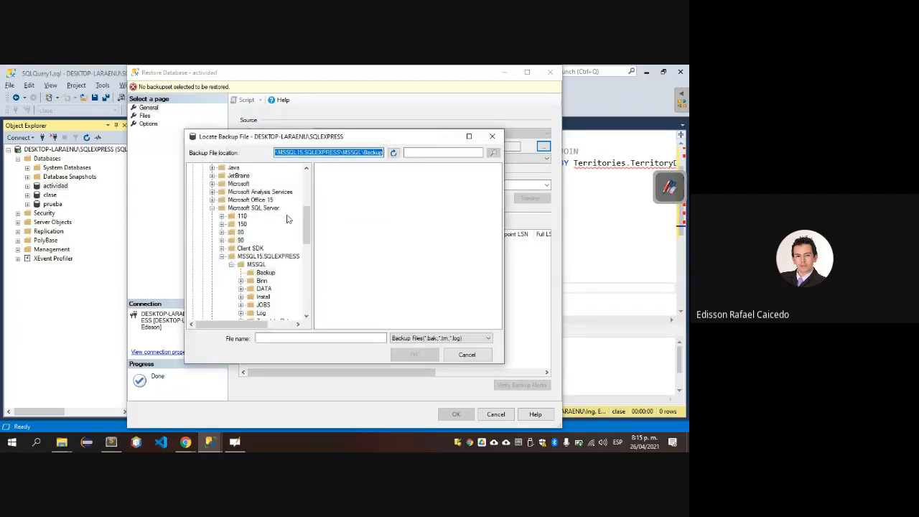
Browse the backup file locations to the D:\_Archivos_Usuario\Downloads folder.
left_click(211, 208)
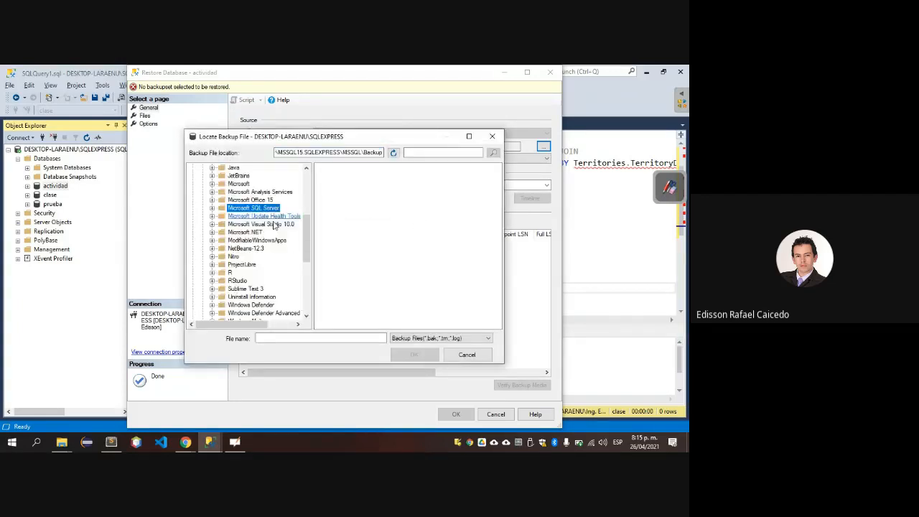
scroll(222, 233, "up", 3)
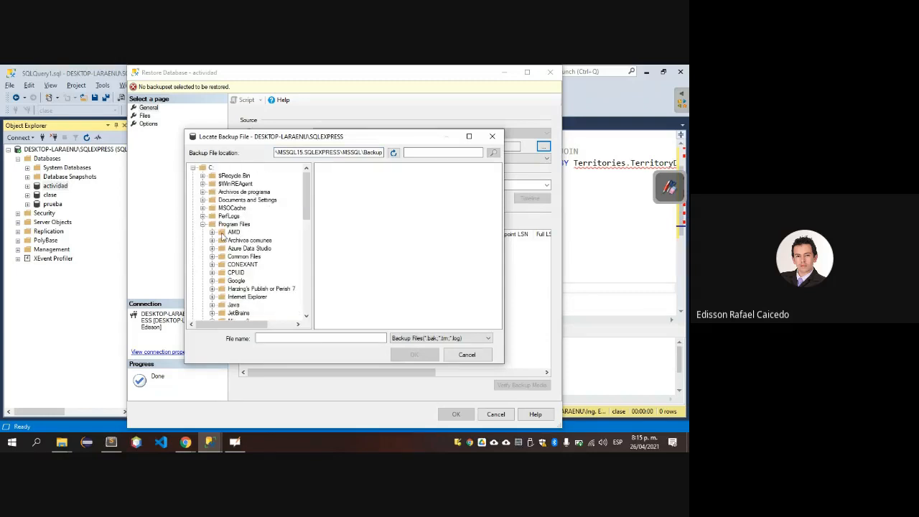
left_click(203, 224)
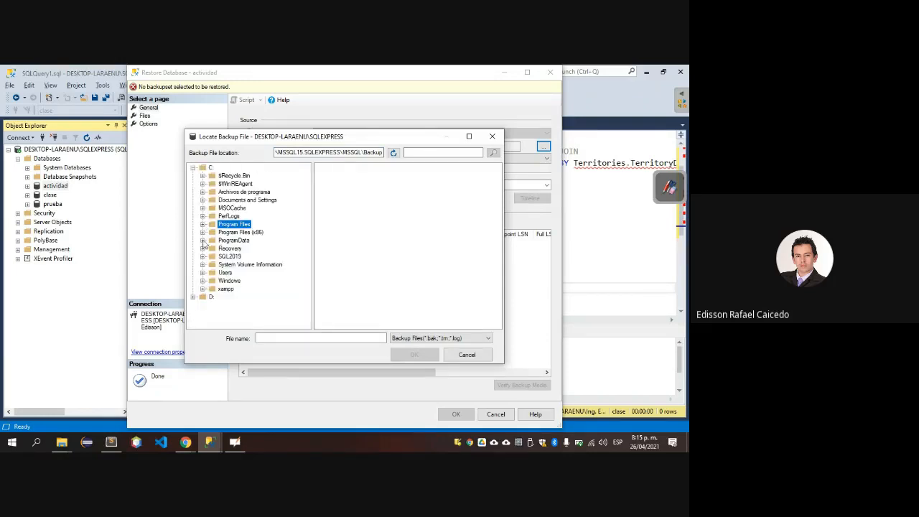
left_click(193, 297)
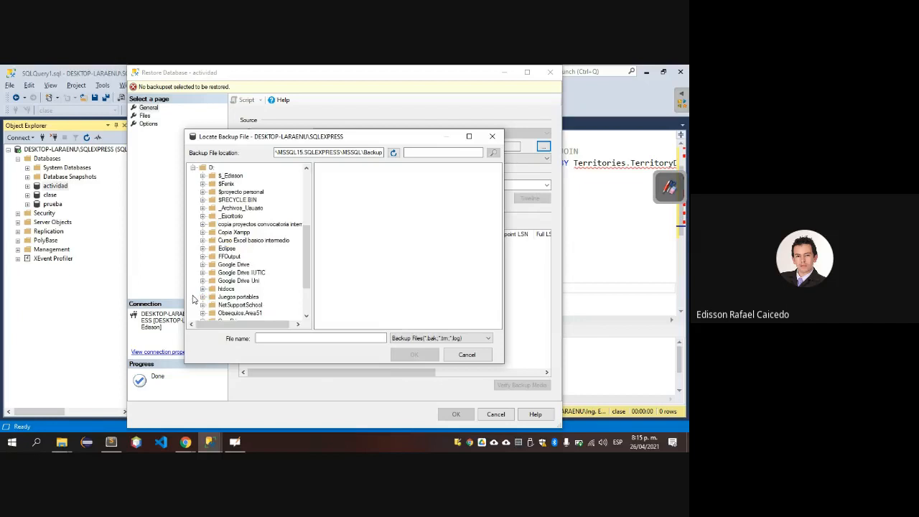
left_click(203, 208)
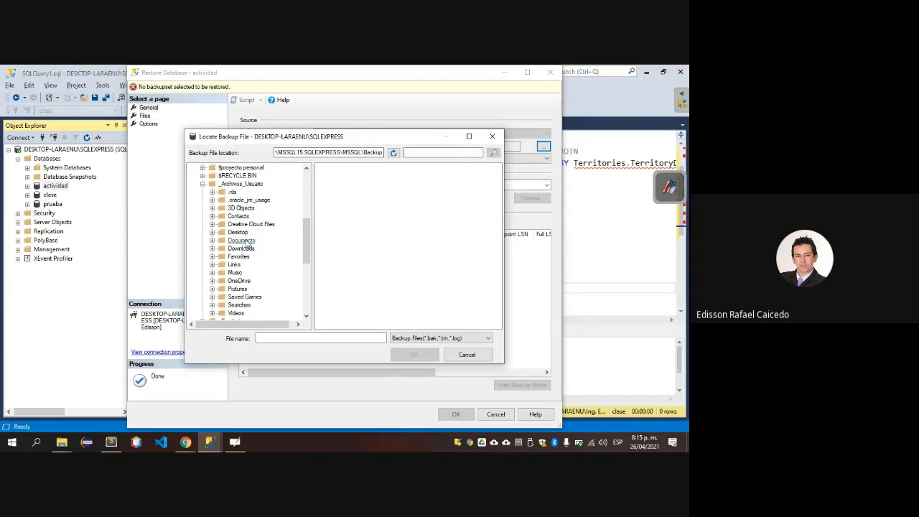
left_click(212, 248)
left_click(243, 168)
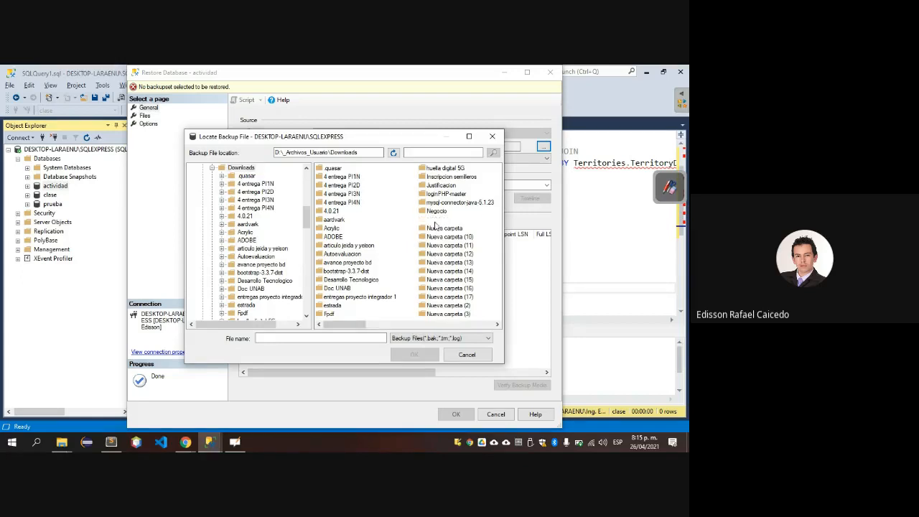
Look through the Downloads folder contents and set the file type filter to All Files(*).
left_click(435, 222)
key("p")
left_click(435, 222)
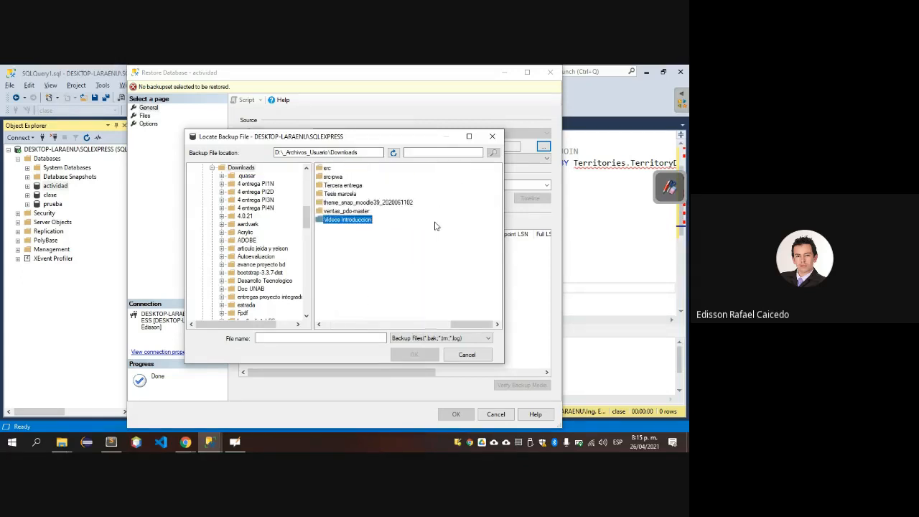
left_click(416, 338)
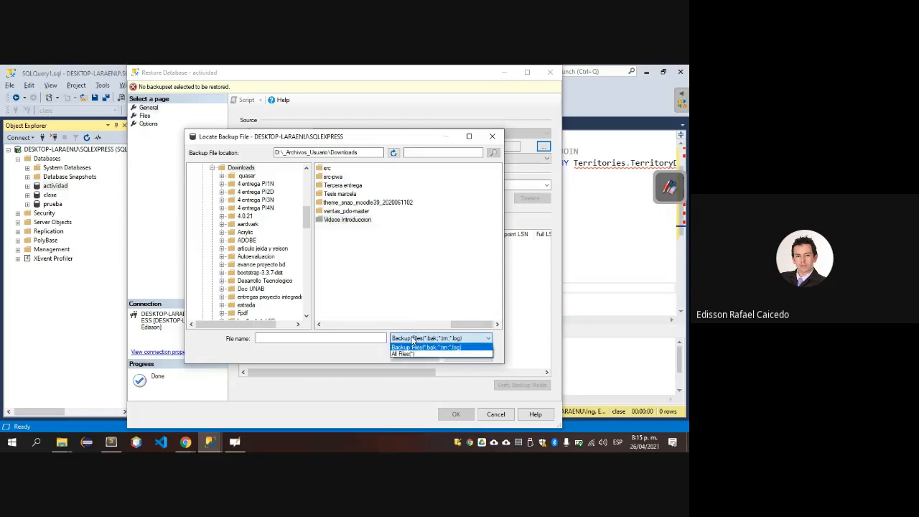
left_click(406, 354)
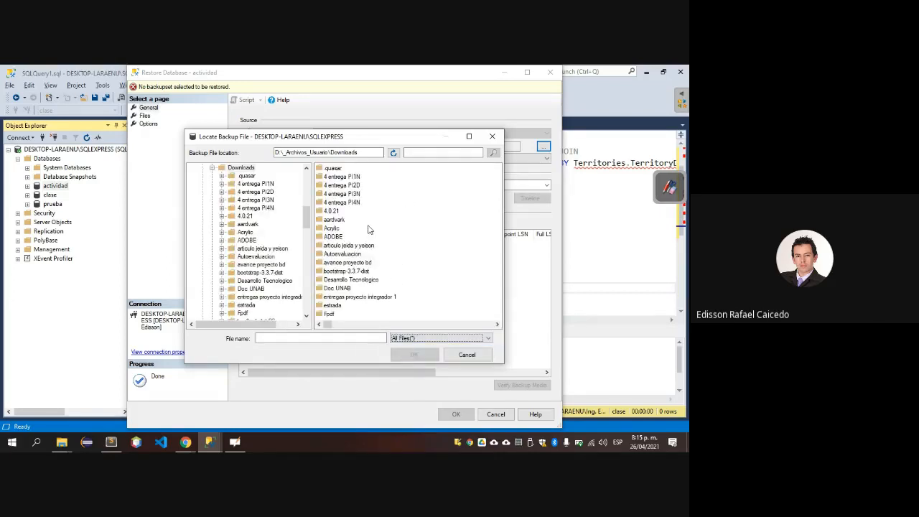
Search the Downloads folder for nor.
left_click(407, 153)
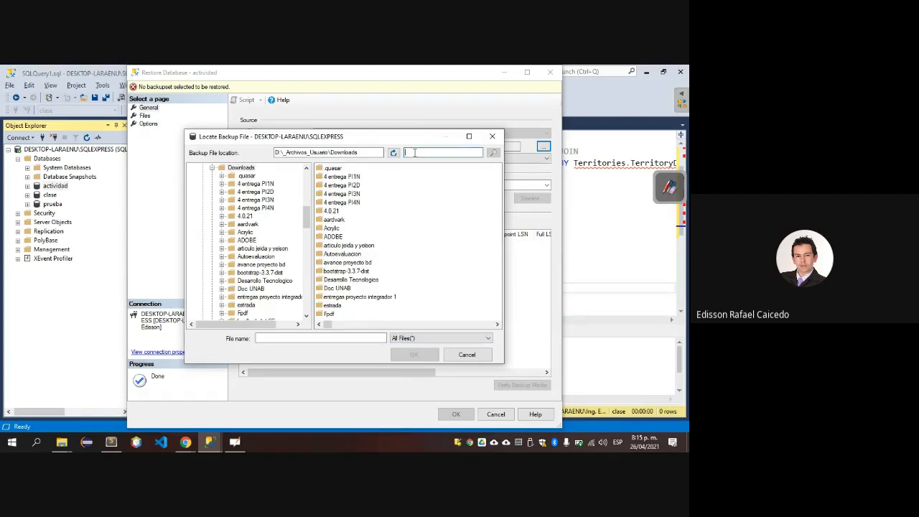
type("nort")
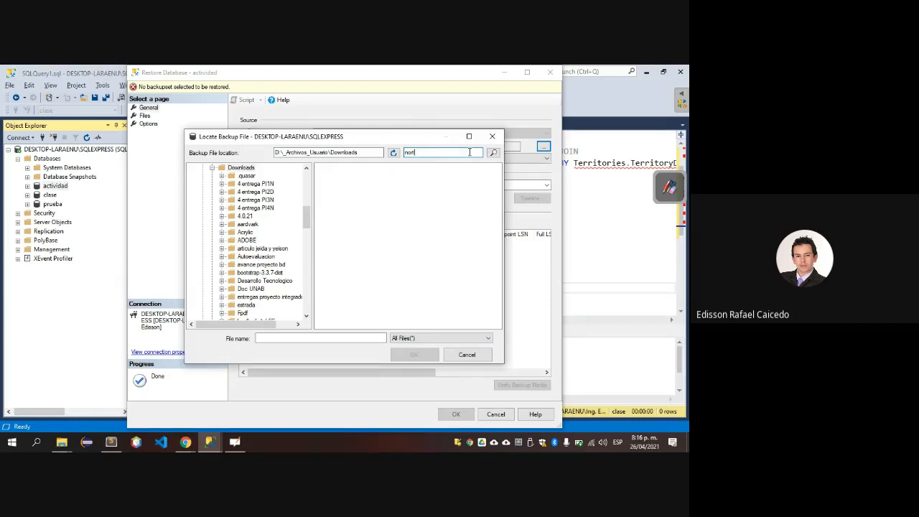
key("BackSpace")
left_click(493, 152)
List the Downloads folder again, pick NorthwindMySQL.sql as the backup file and accept it as the restore device.
left_click(242, 168)
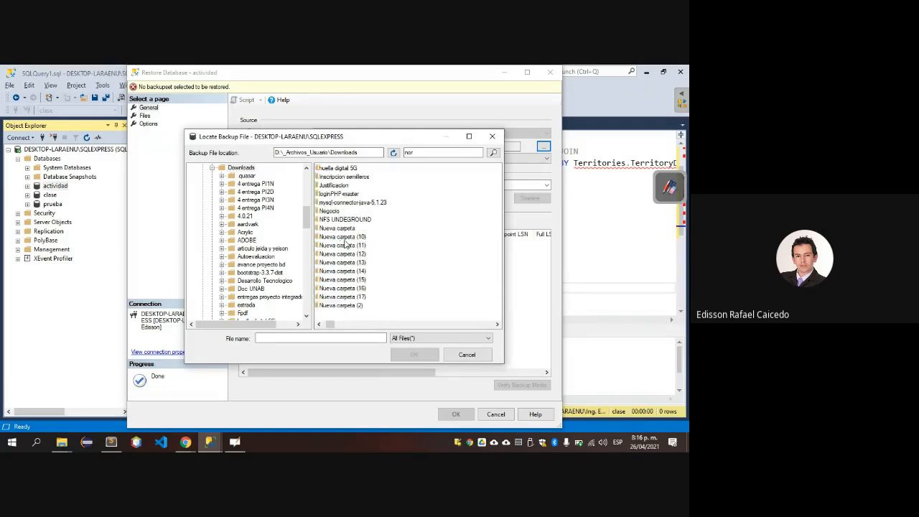
key("n")
key("n")
key("n")
key("n")
key("n")
key("n")
key("n")
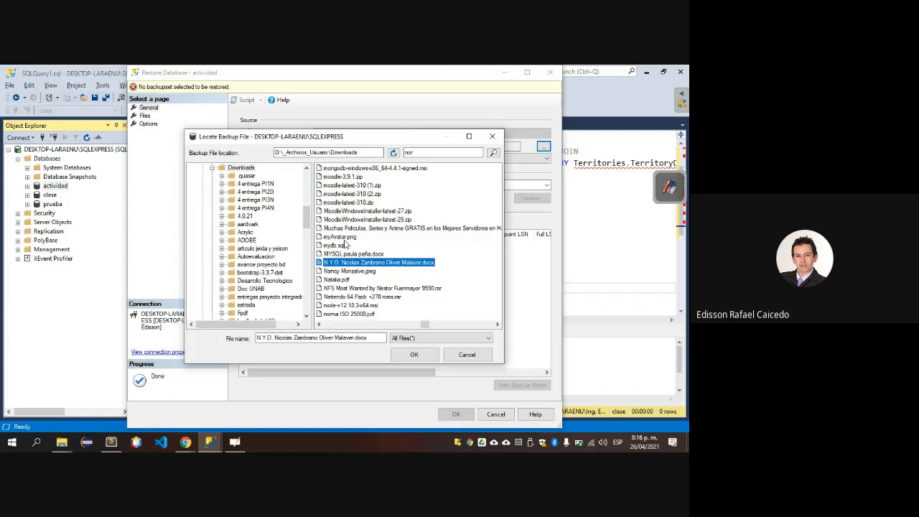
key("n")
key("n")
key("n")
key("n")
key("n")
key("n")
key("n")
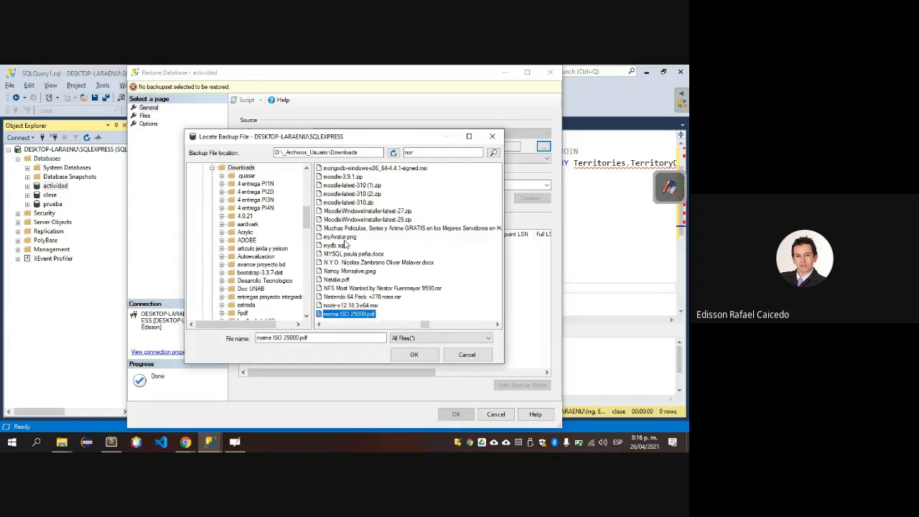
key("n")
key("n")
key("n")
key("n")
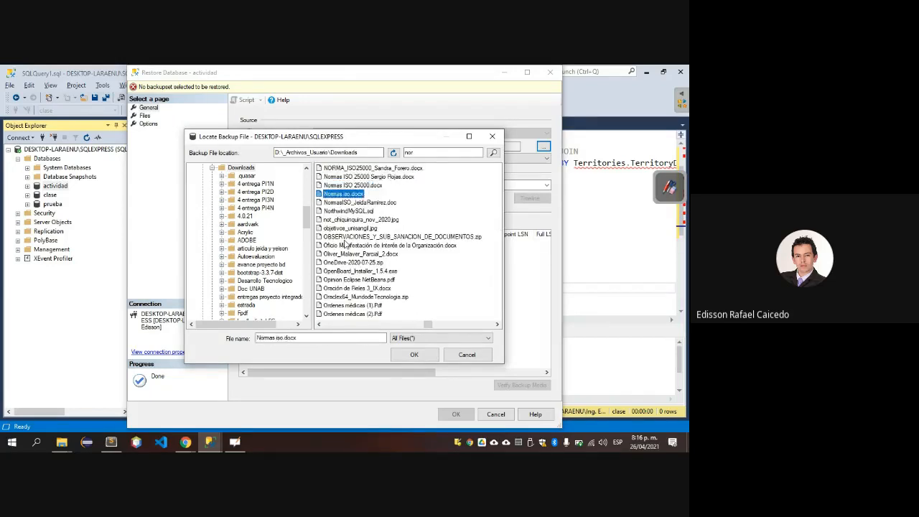
key("n")
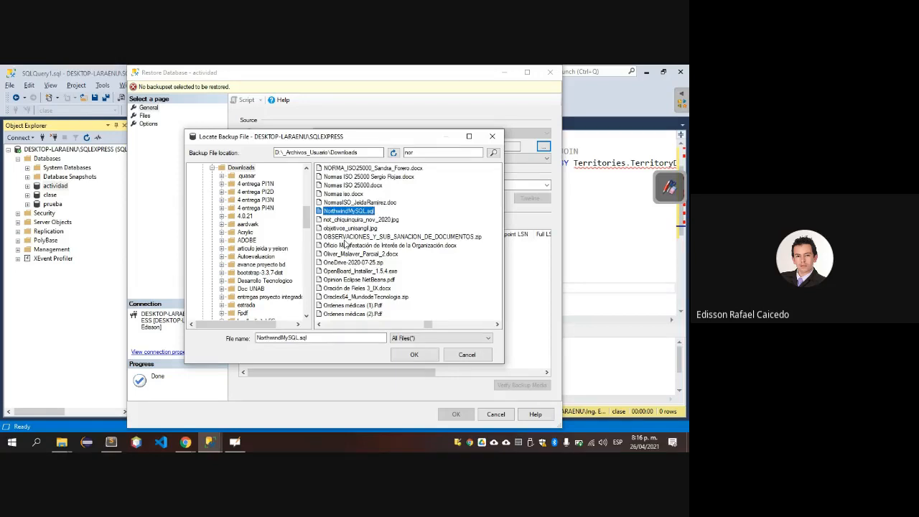
double_click(357, 212)
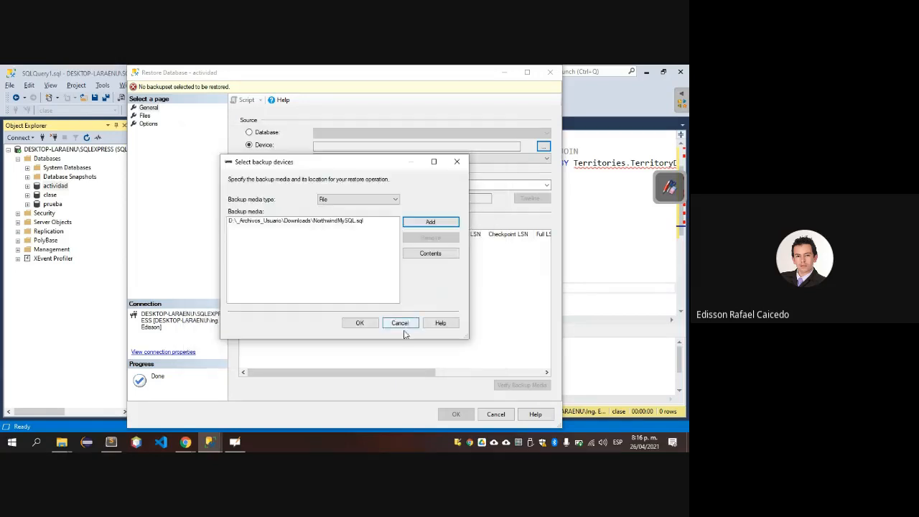
left_click(359, 323)
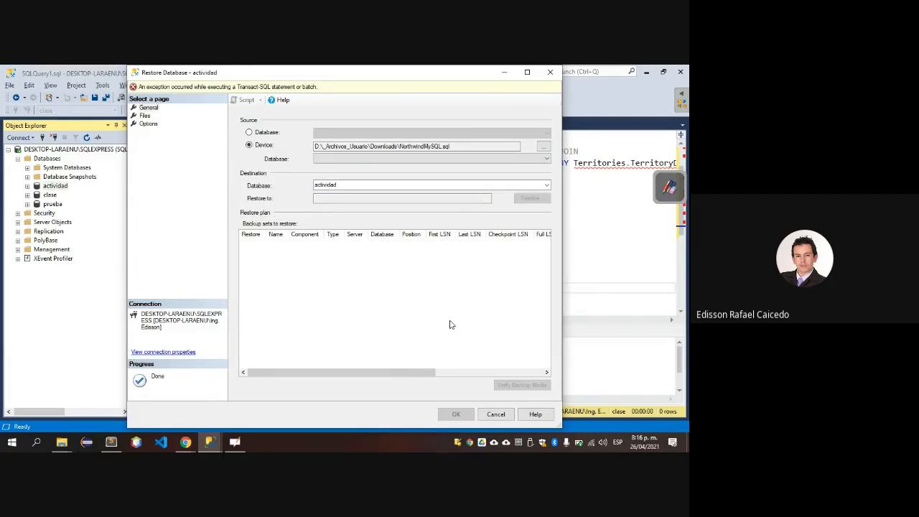
Check the destination database choices and close the Restore Database dialog without restoring.
left_click(546, 186)
left_click(282, 179)
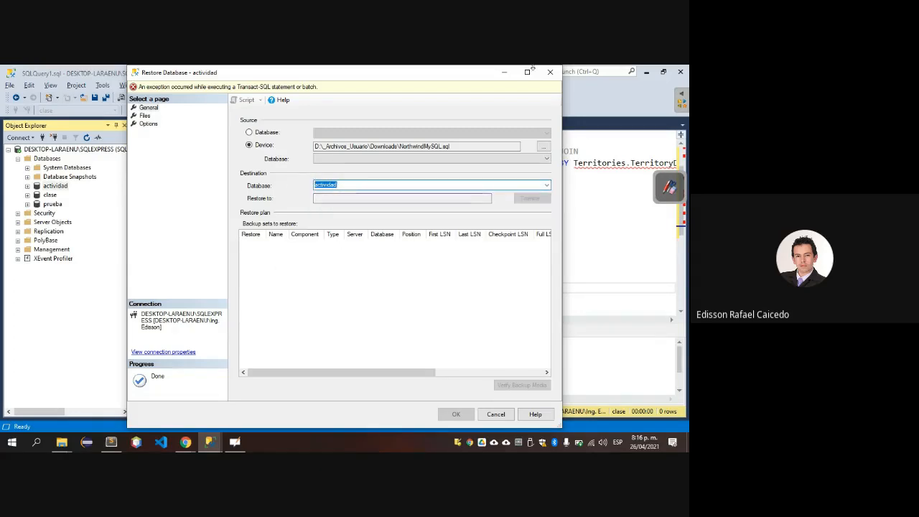
left_click(550, 72)
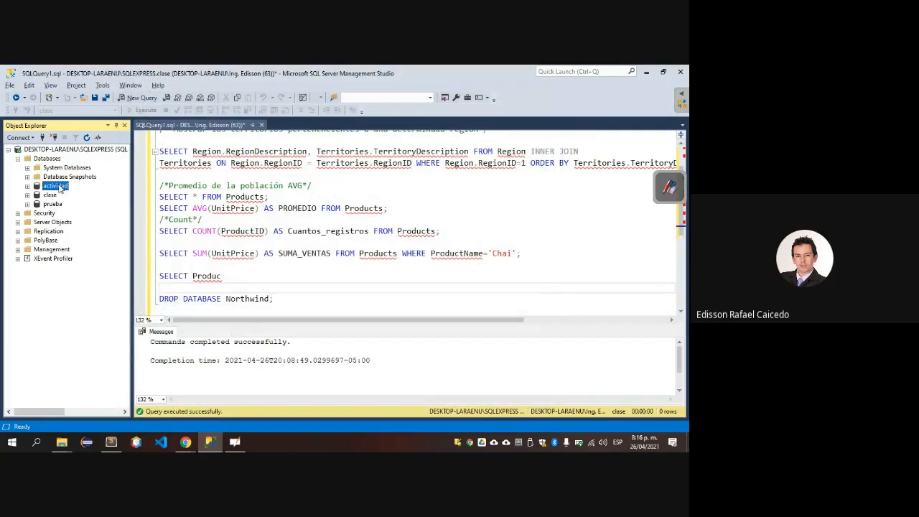
Start the Import Data wizard for the actividad database and continue to the data source selection.
right_click(58, 186)
mouse_move(118, 227)
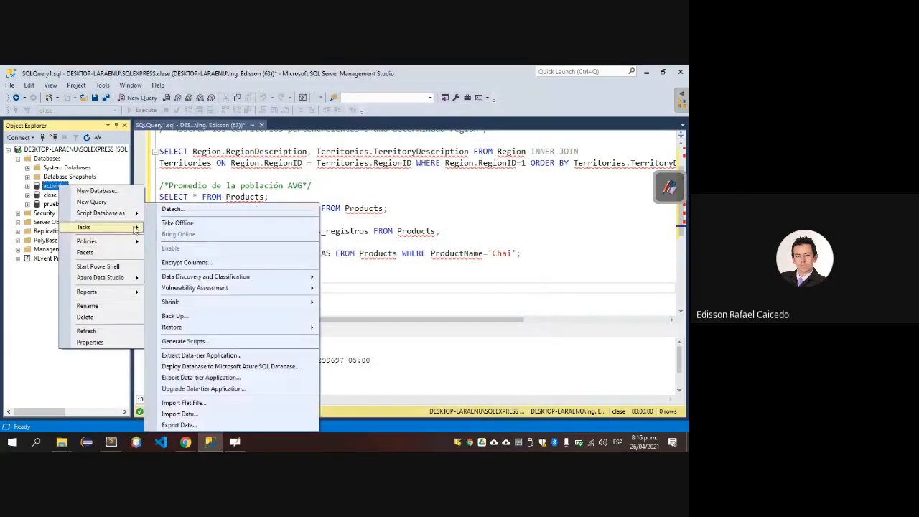
left_click(237, 414)
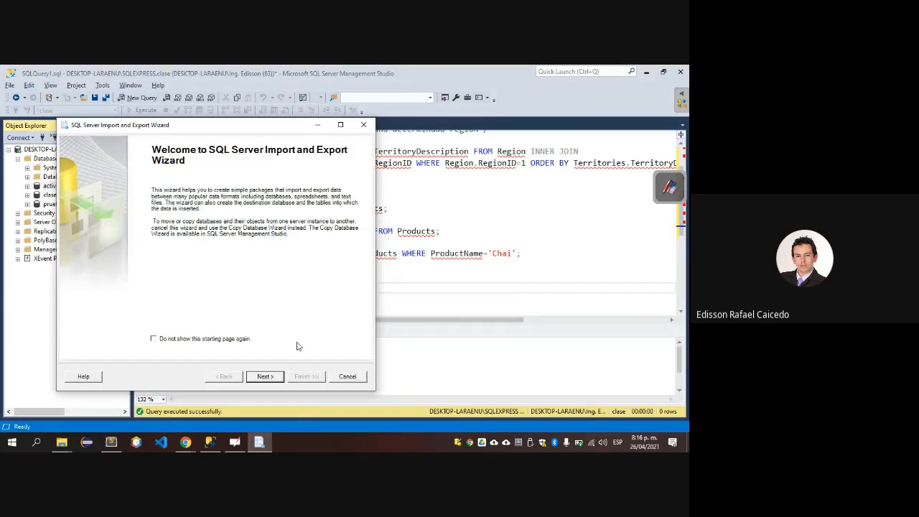
left_click(276, 375)
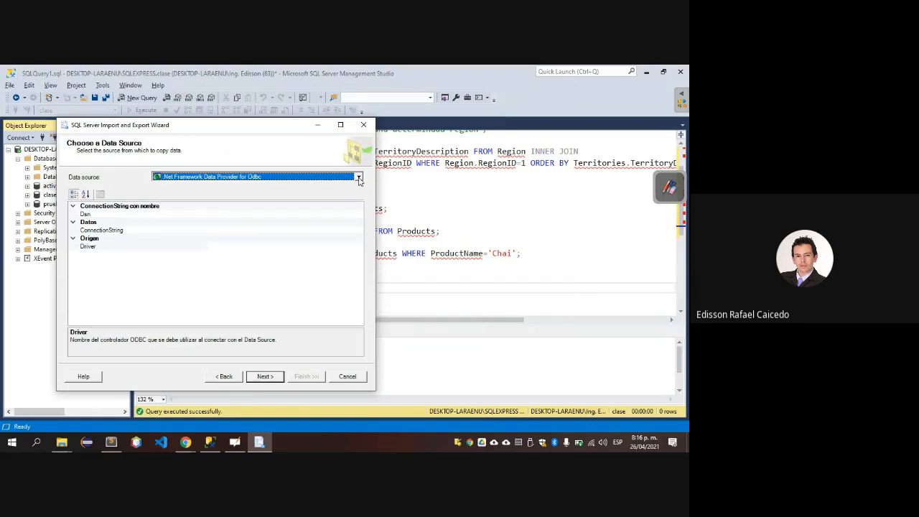
Set the import data source to SQL Server Native Client 11.0 and open the list of server names.
left_click(358, 178)
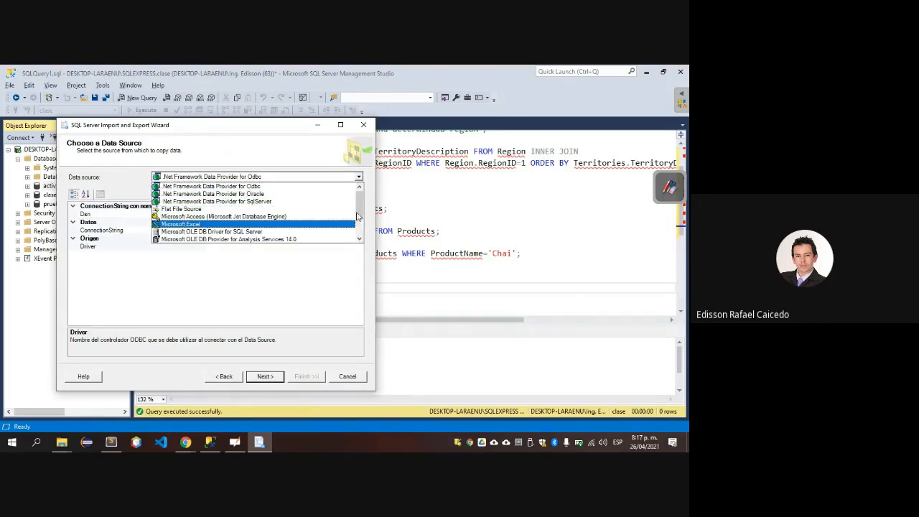
left_click(359, 239)
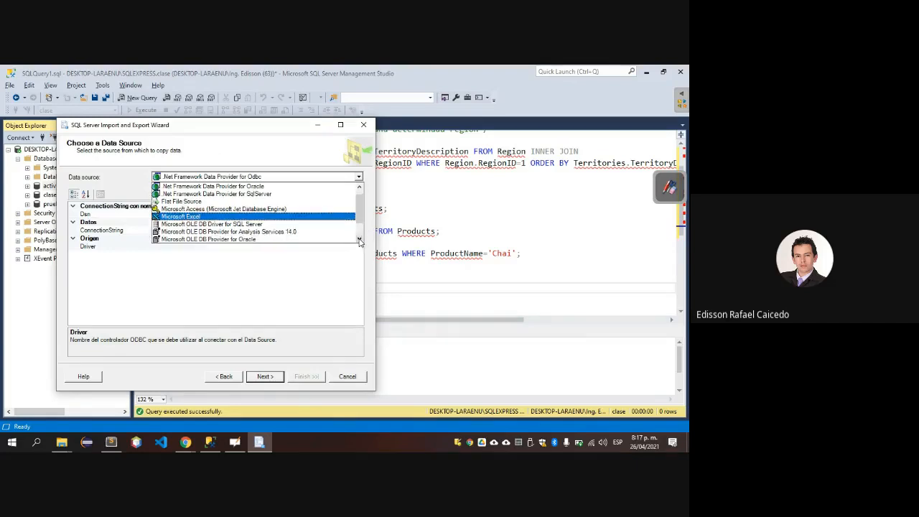
left_click(359, 241)
left_click(359, 240)
left_click(359, 240)
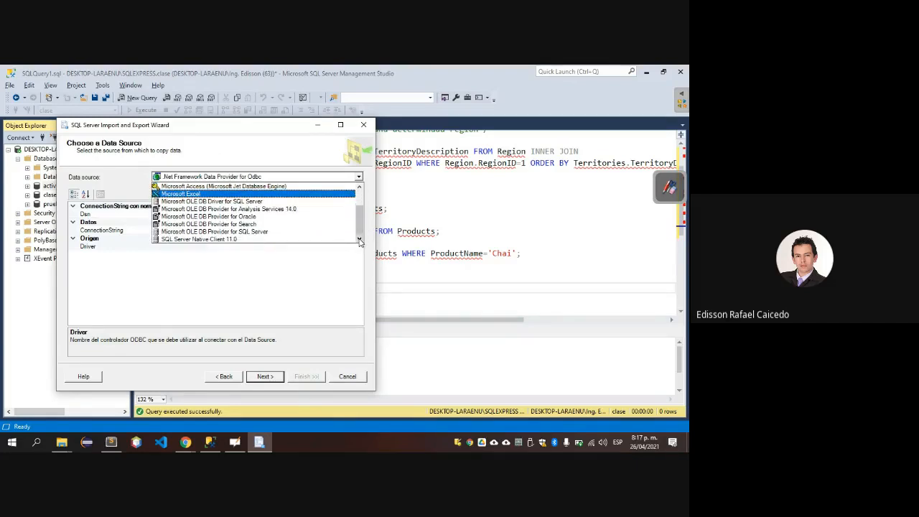
left_click(325, 239)
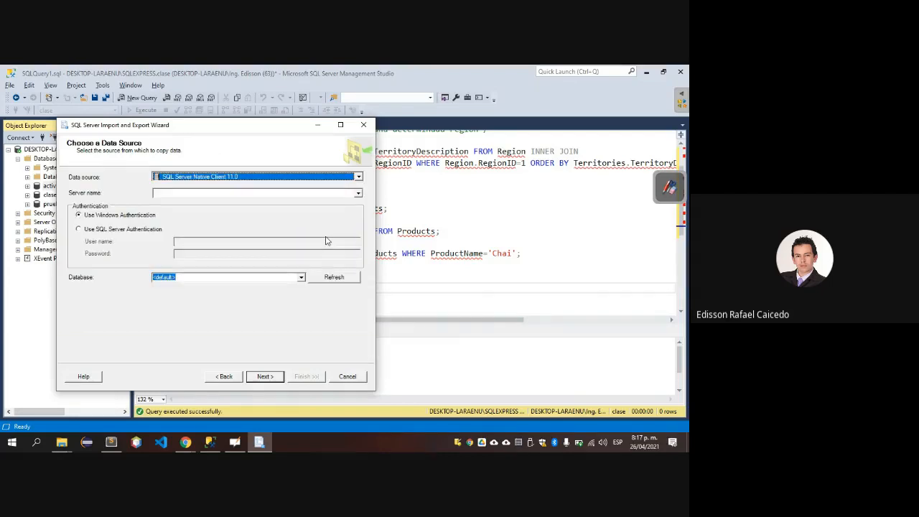
left_click(354, 192)
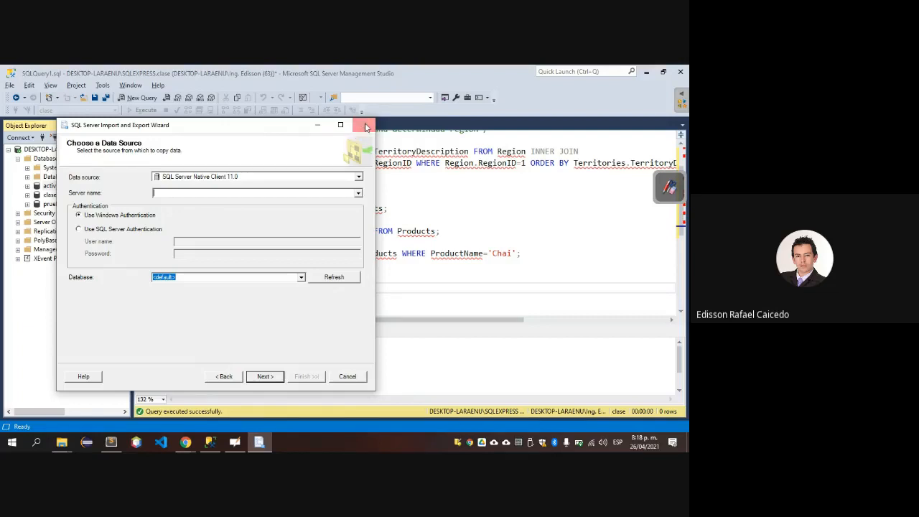
Close the import wizard without importing and show the properties of the miscellaneous files project.
left_click(365, 127)
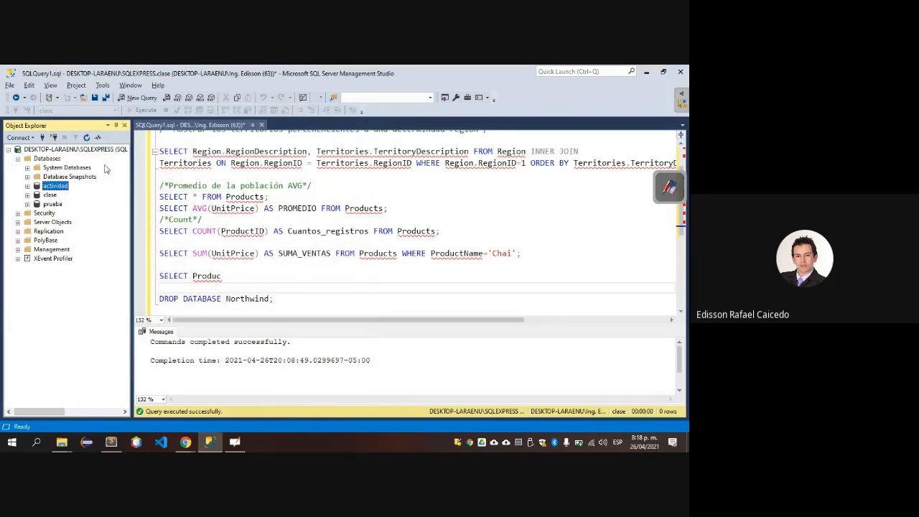
left_click(76, 85)
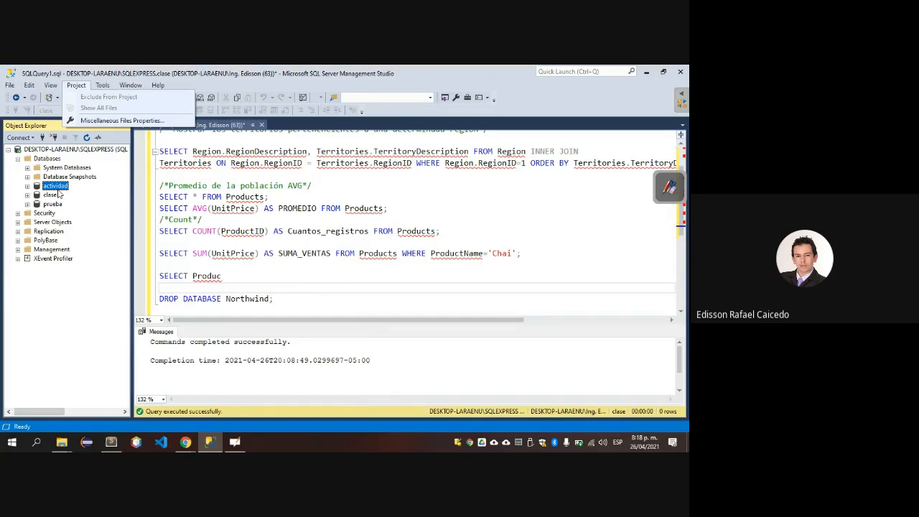
left_click(120, 121)
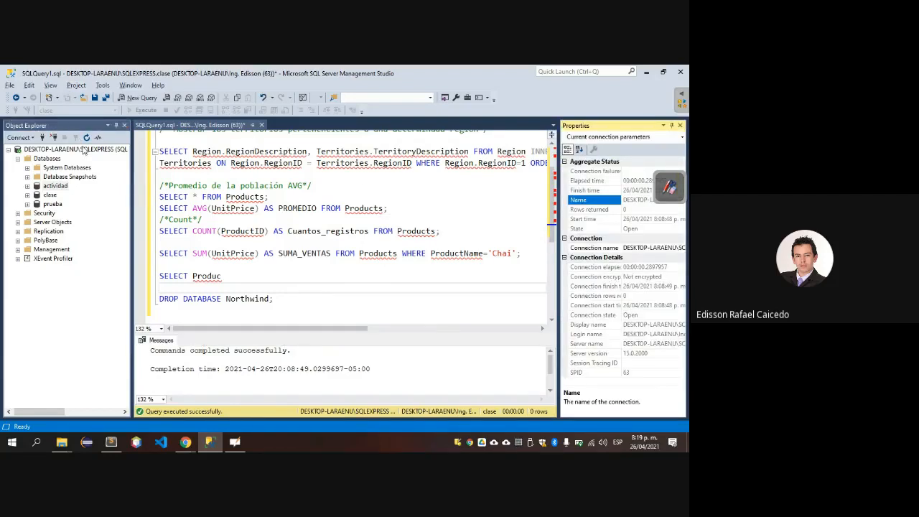
Switch to Chrome and search the web for "importar script sql server" in a new tab.
key("alt+Tab")
key("alt+Tab")
key("alt+Tab")
key("alt+Tab")
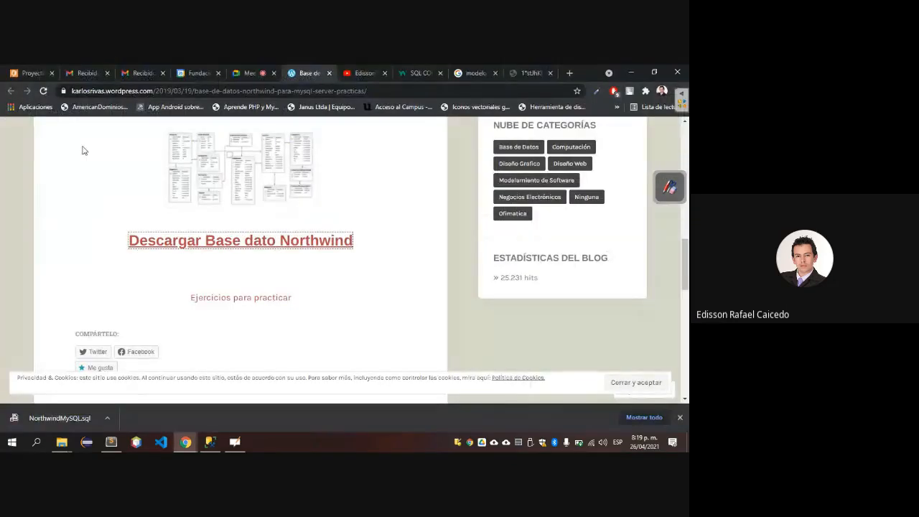
key("ctrl+t")
type("importar ")
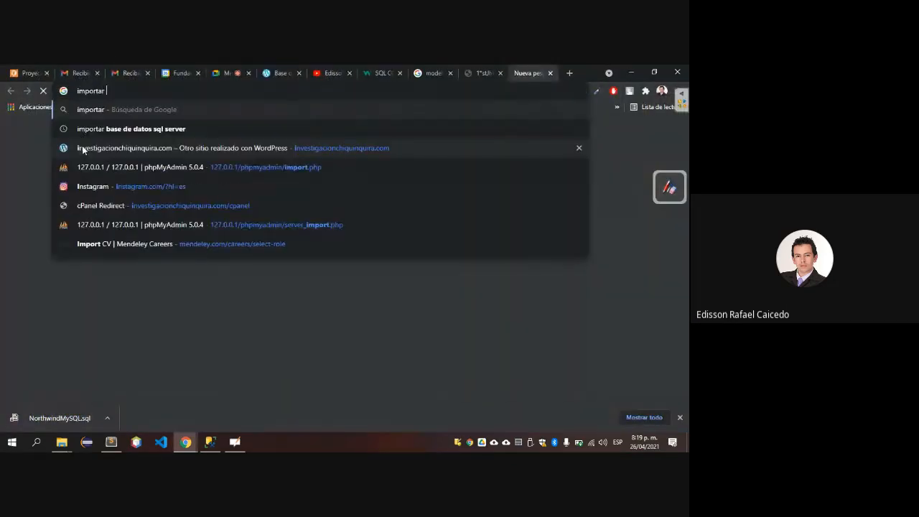
type("base de datos e")
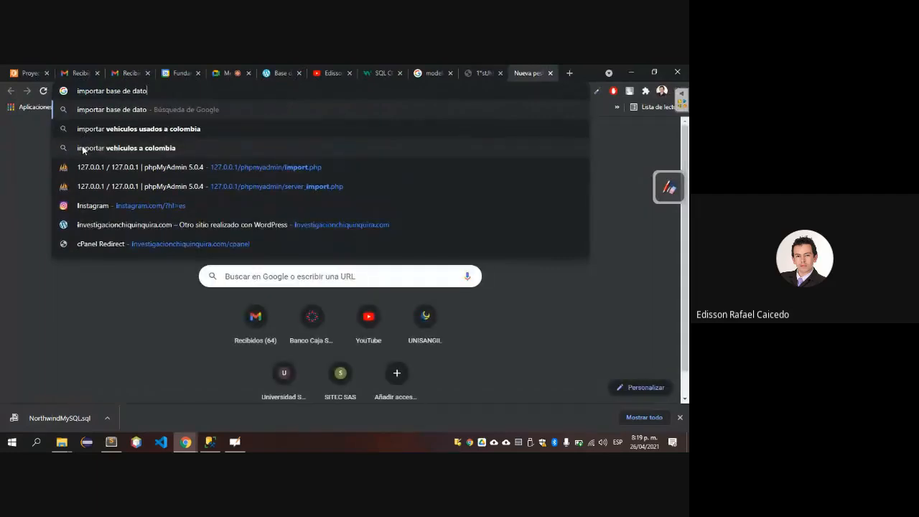
key("BackSpace")
key("BackSpace")
key("BackSpace")
key("BackSpace")
key("BackSpace")
key("BackSpace")
key("BackSpace")
key("BackSpace")
key("BackSpace")
key("BackSpace")
key("BackSpace")
key("BackSpace")
key("BackSpace")
key("BackSpace")
key("BackSpace")
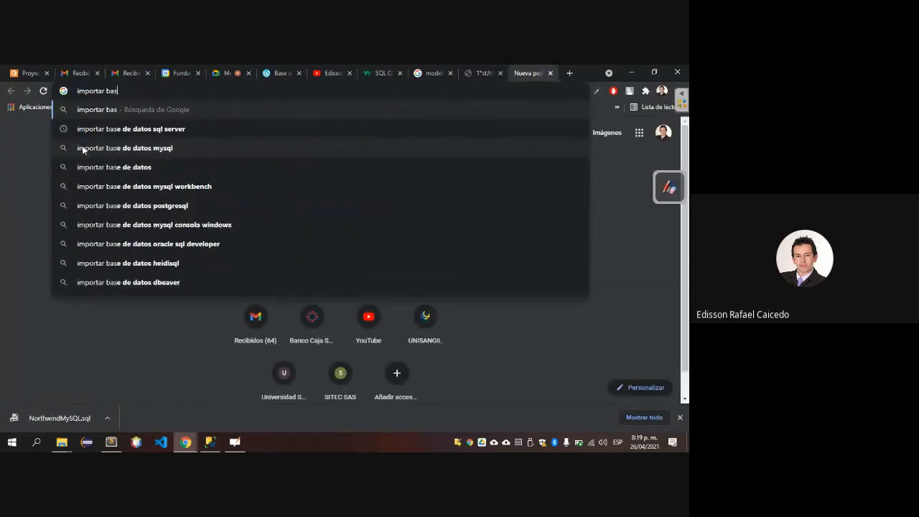
type("script")
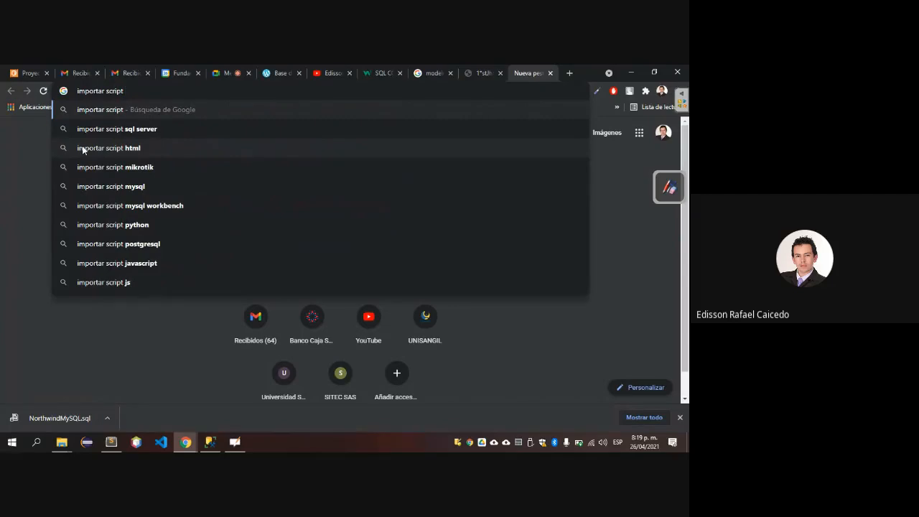
key("Down")
key("Return")
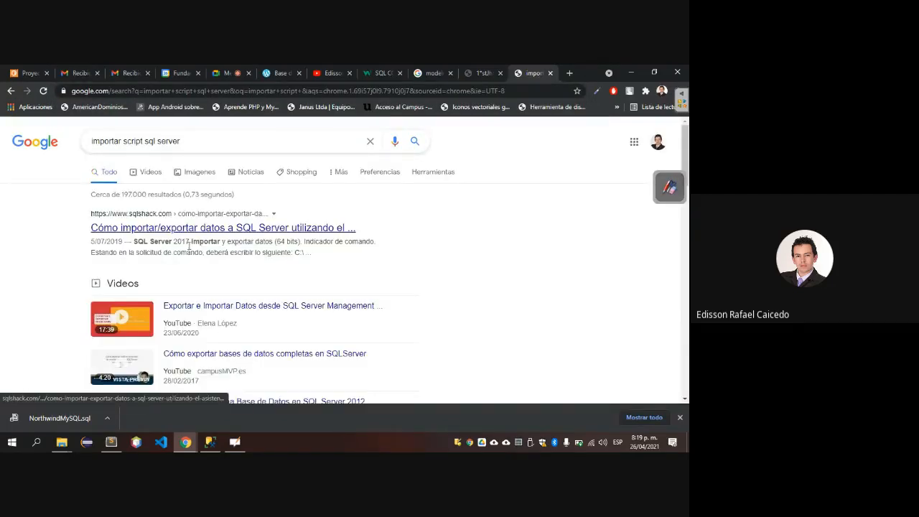
Open the SQLShack article on importing and exporting SQL Server data and read how to launch the wizard from SSMS and SSDT.
left_click(188, 230)
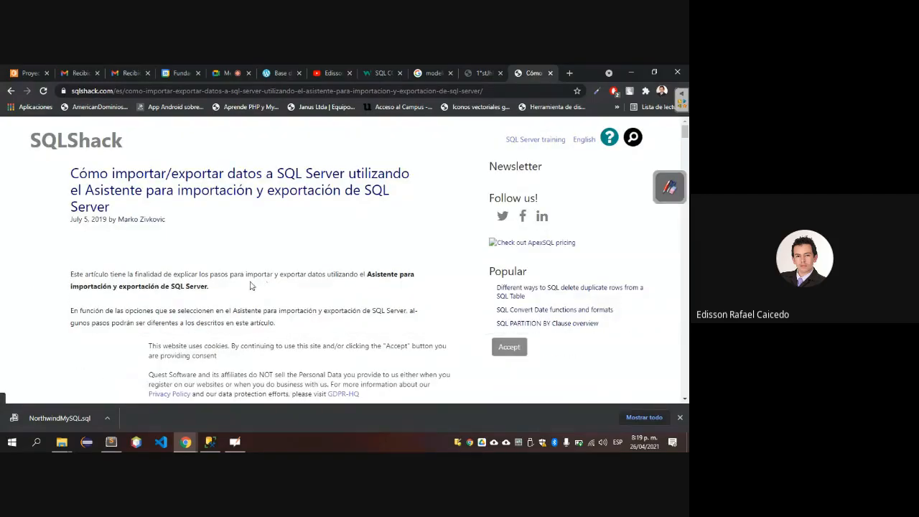
scroll(250, 286, "down", 10)
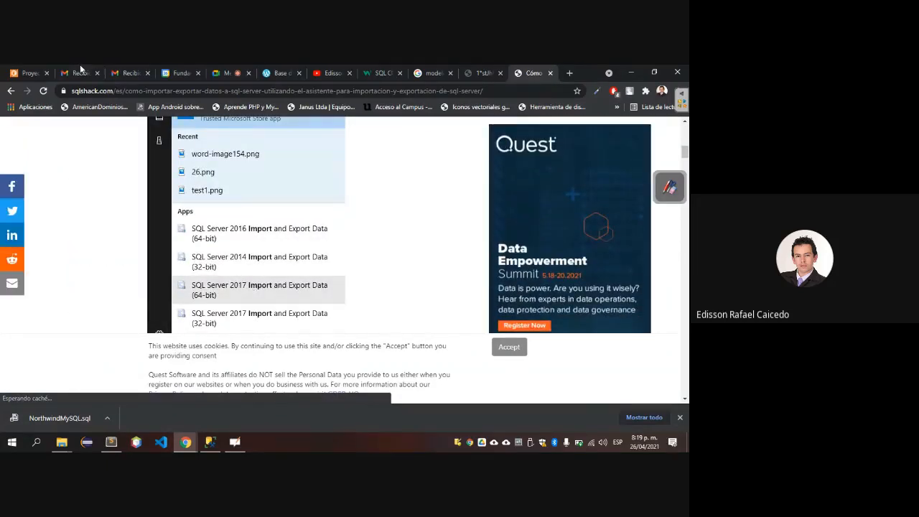
scroll(260, 394, "down", 8)
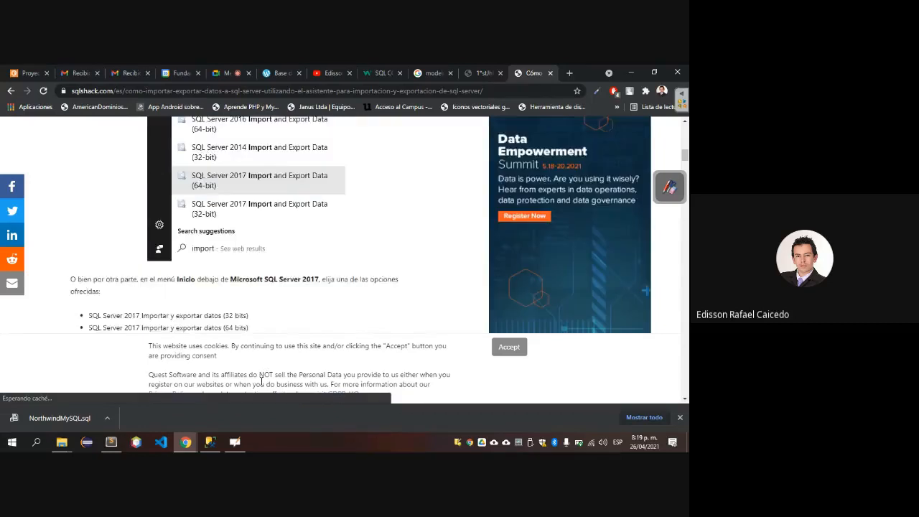
scroll(544, 379, "down", 7)
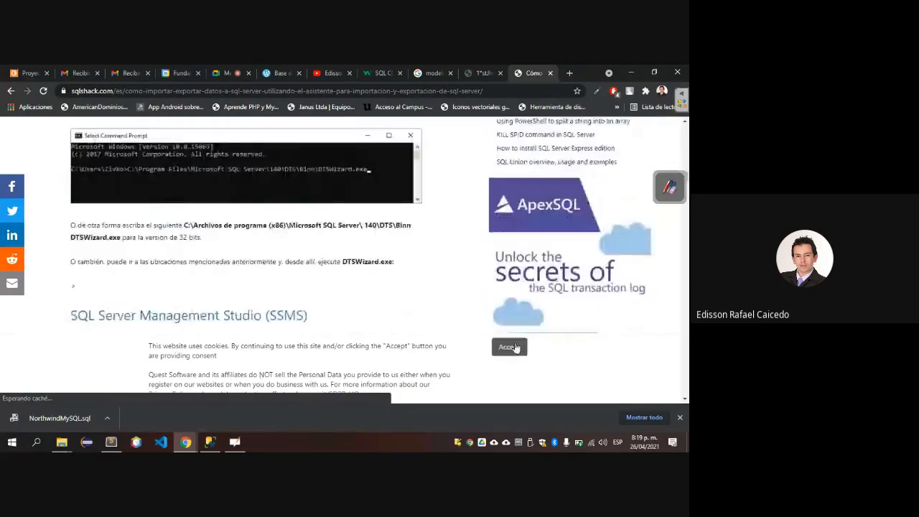
scroll(142, 257, "down", 3)
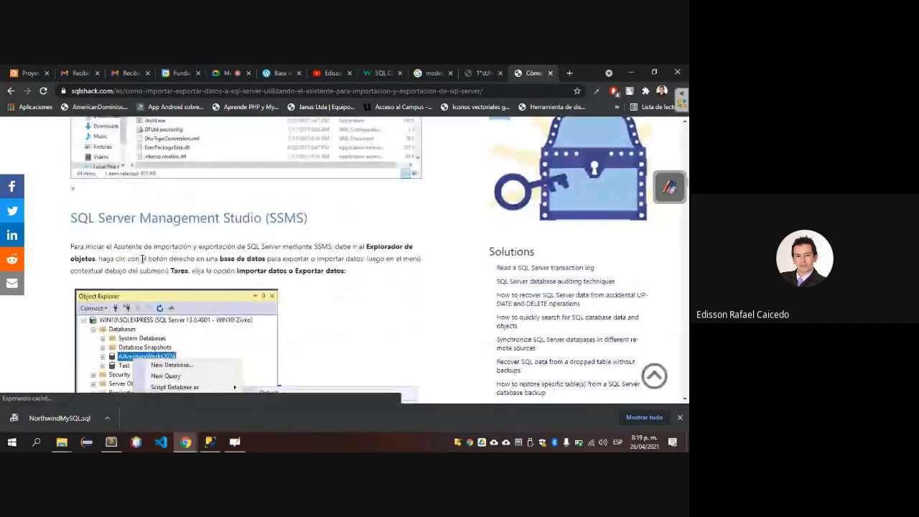
scroll(253, 280, "down", 5)
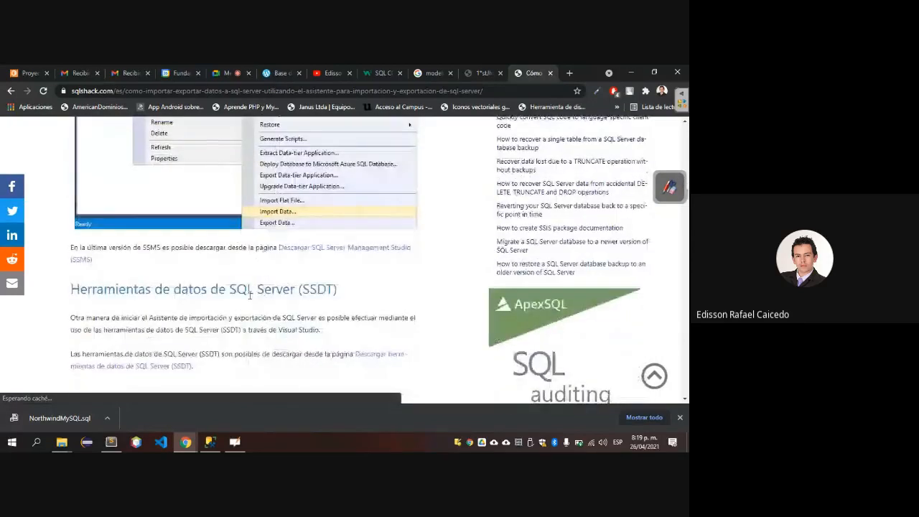
scroll(170, 293, "down", 6)
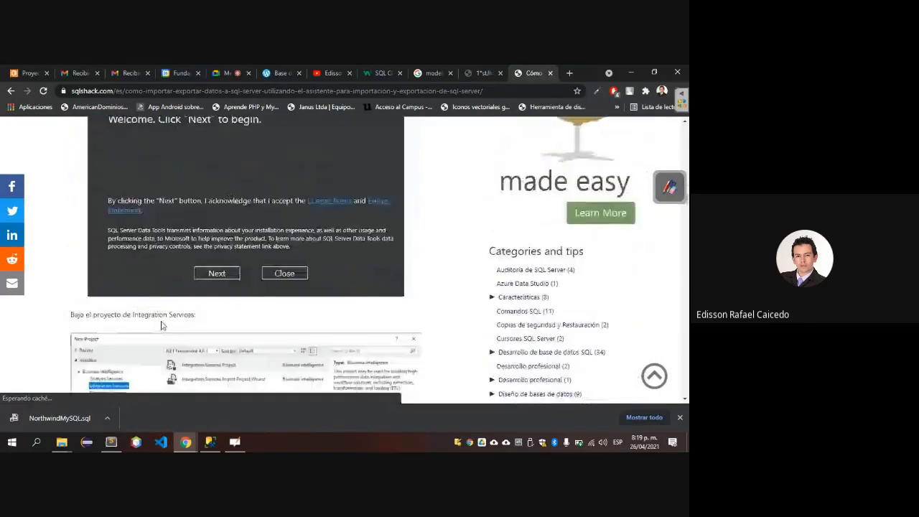
scroll(161, 325, "down", 4)
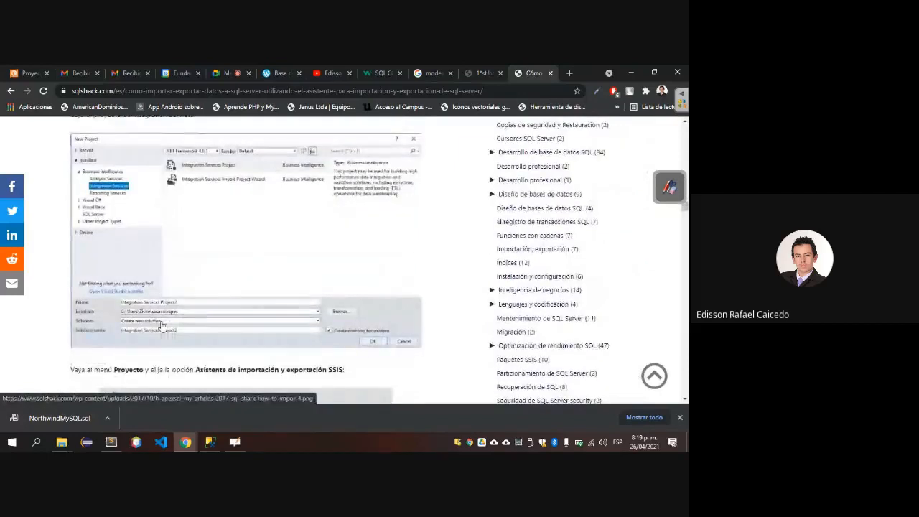
scroll(161, 325, "down", 5)
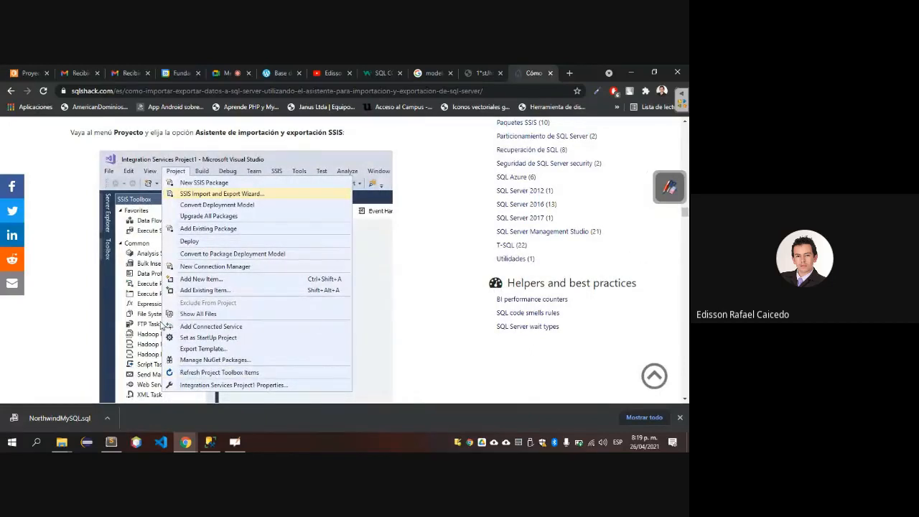
Switch back to SQL Server Management Studio, start a new database under Databases and check its owner selection without choosing one.
key("alt+Tab")
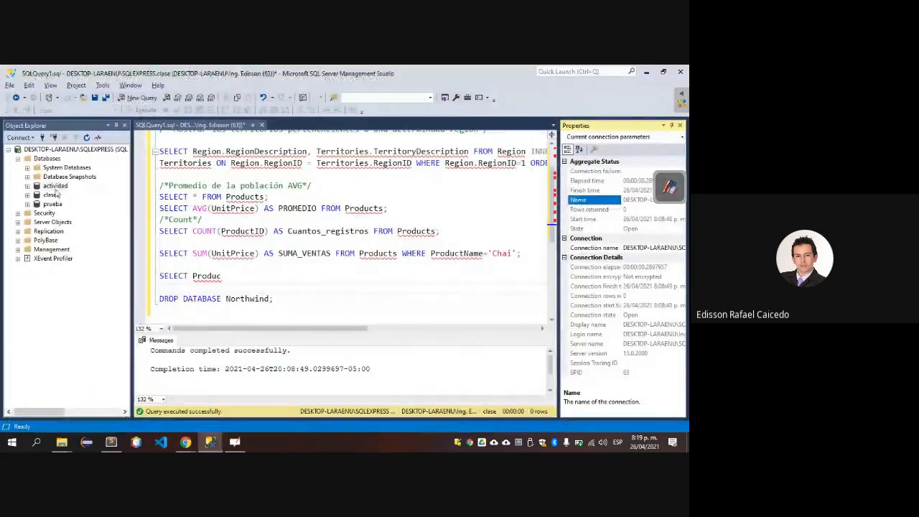
right_click(53, 186)
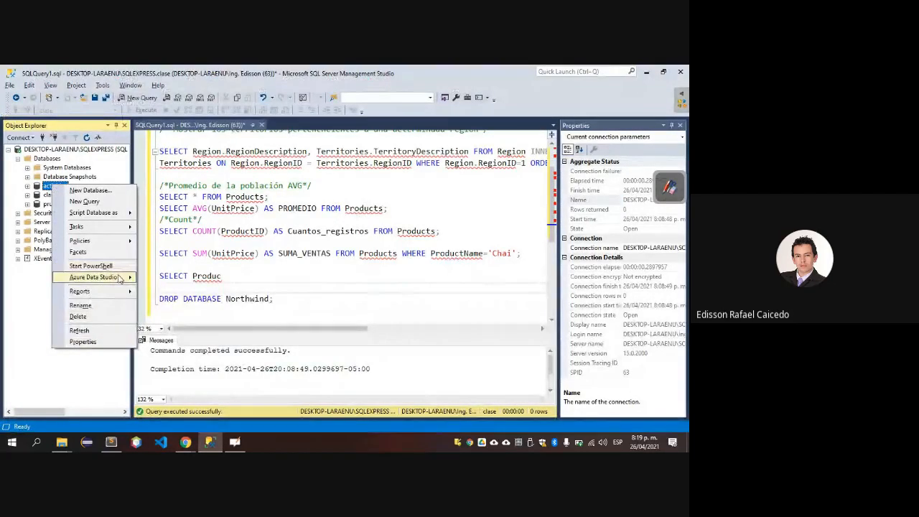
mouse_move(119, 279)
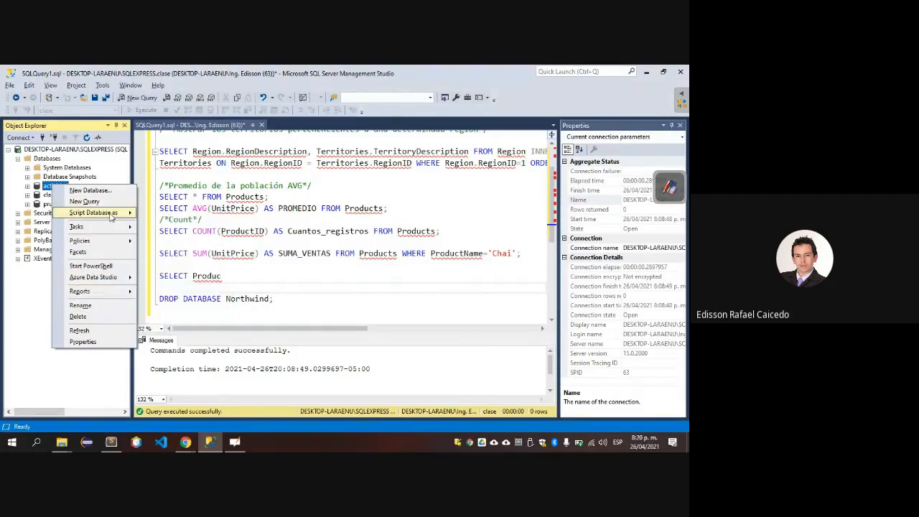
left_click(47, 158)
right_click(47, 157)
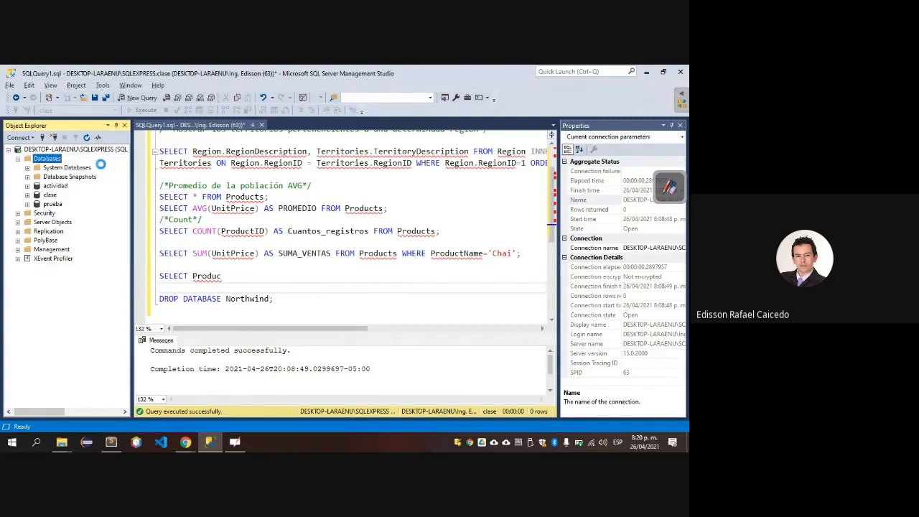
left_click(102, 166)
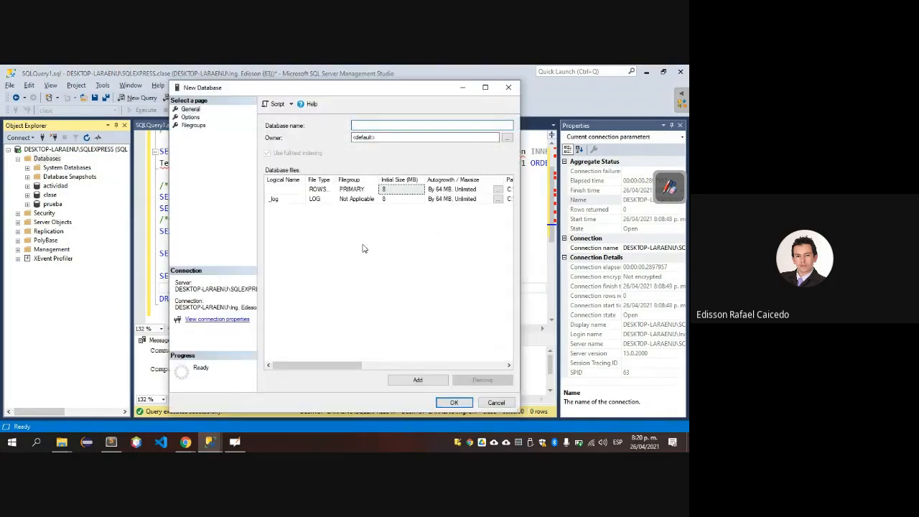
left_click(507, 137)
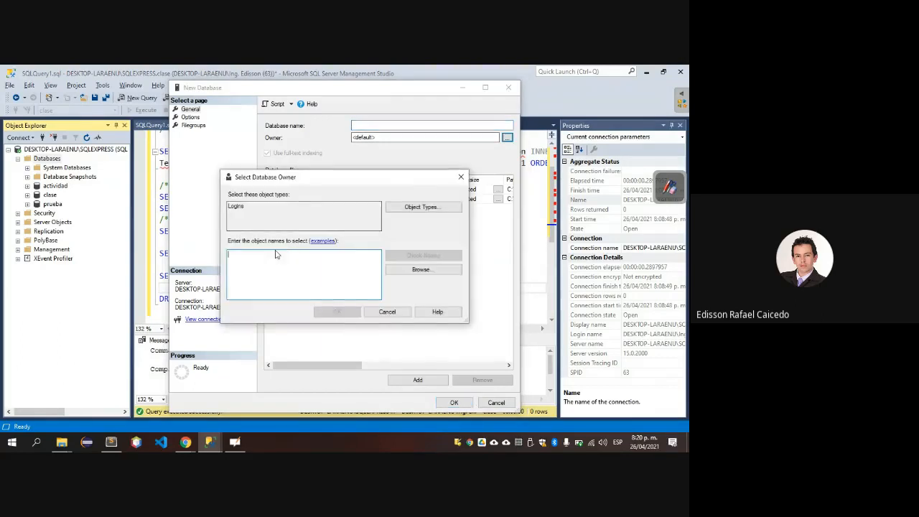
key("Escape")
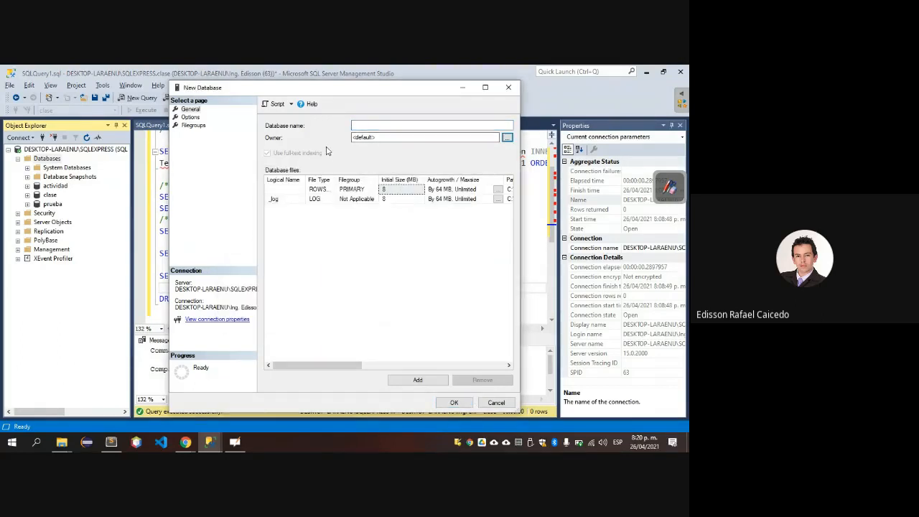
Try to script the unnamed new database to a file and to the clipboard.
left_click(290, 103)
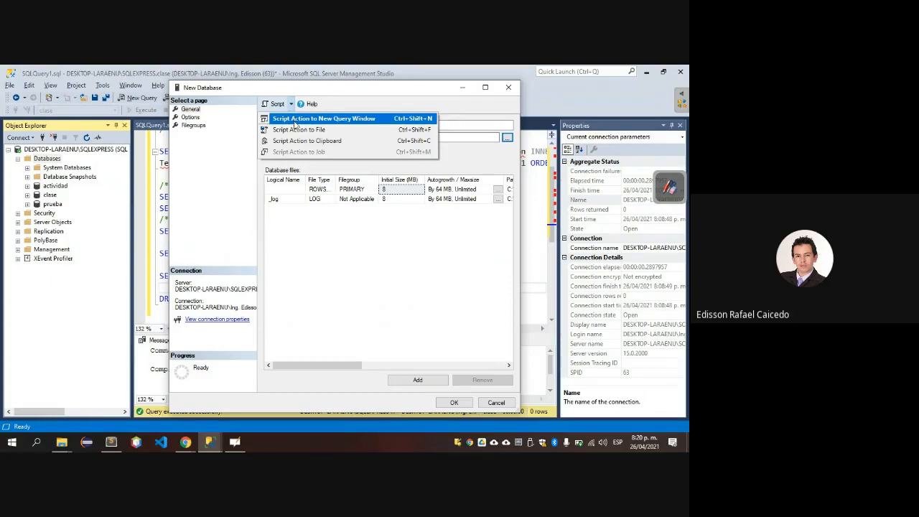
left_click(295, 130)
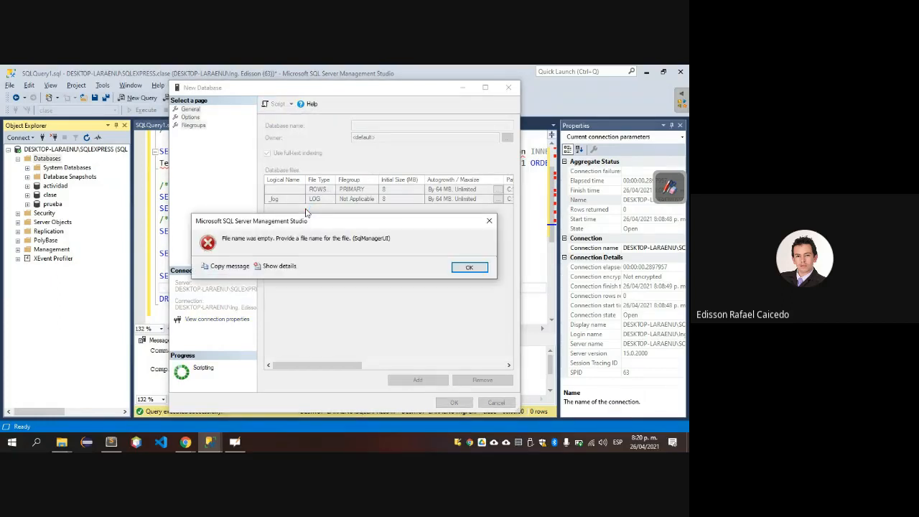
left_click(470, 268)
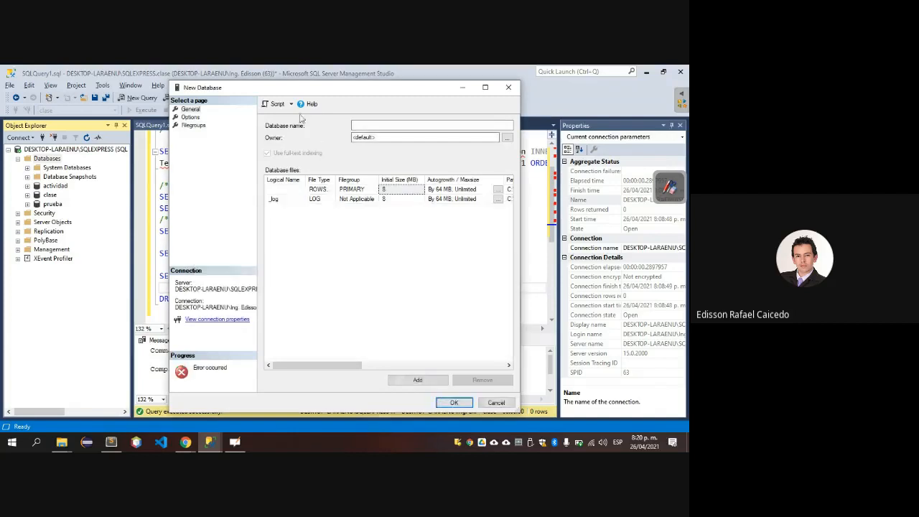
left_click(291, 106)
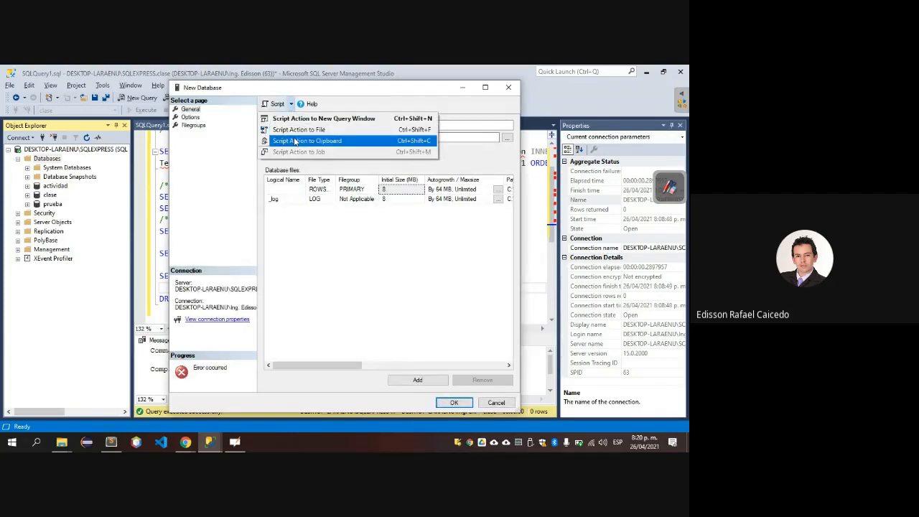
left_click(295, 140)
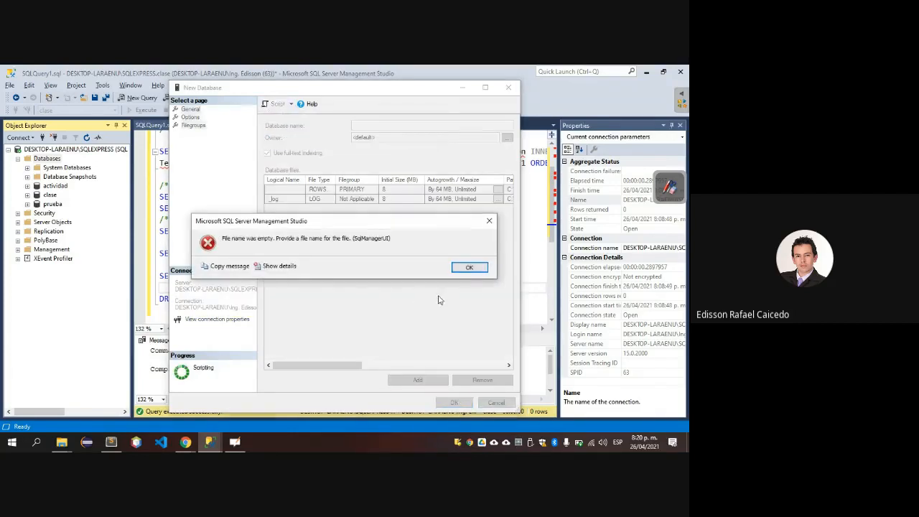
left_click(474, 270)
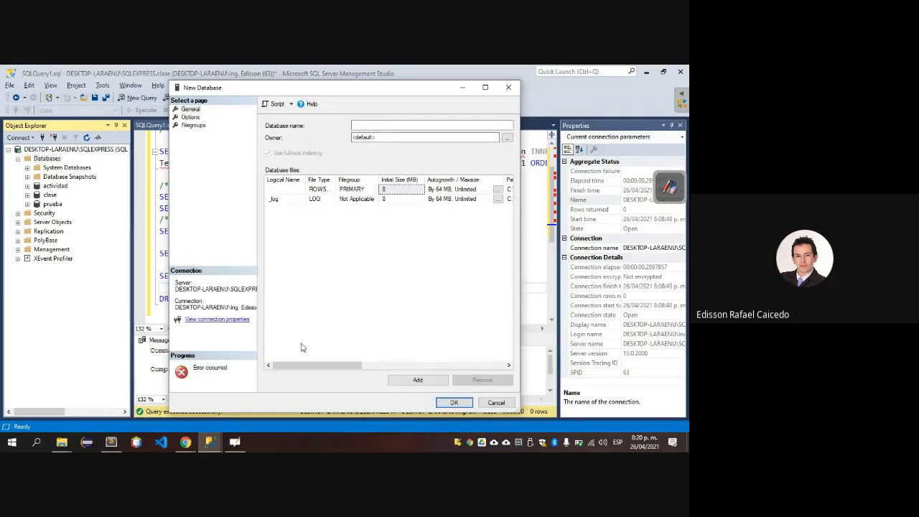
Add another data file row, check the new database's options and close the dialog without creating the database.
left_click(417, 379)
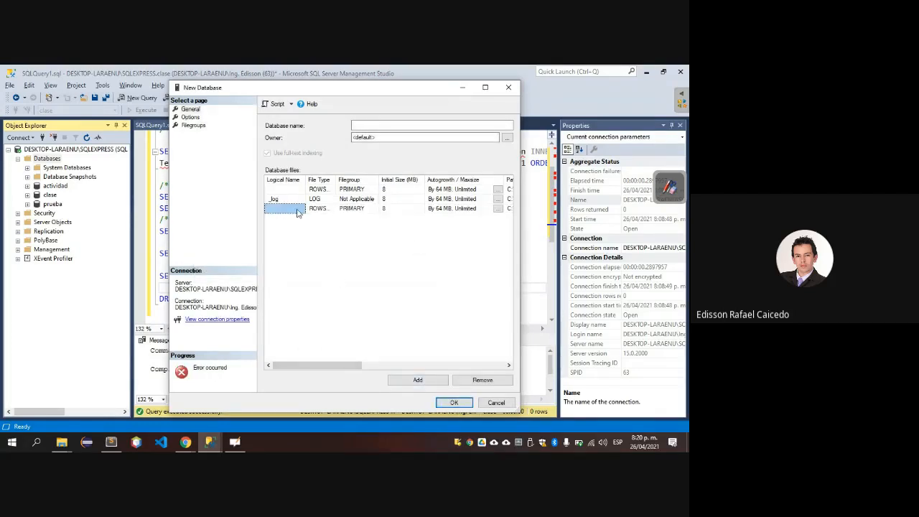
left_click(279, 104)
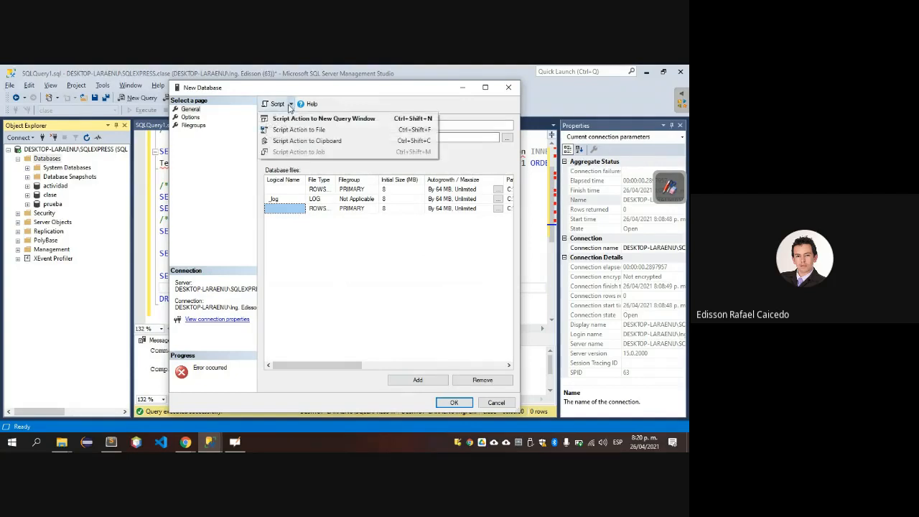
left_click(193, 117)
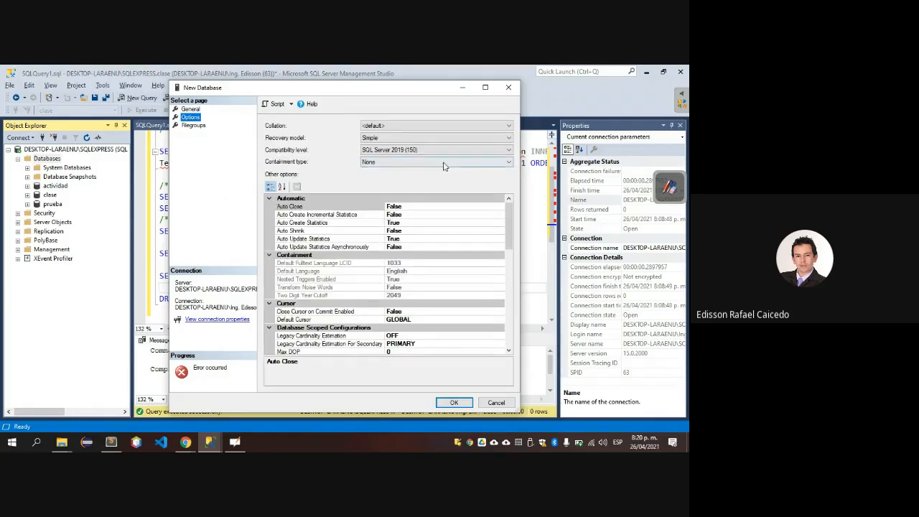
left_click(508, 89)
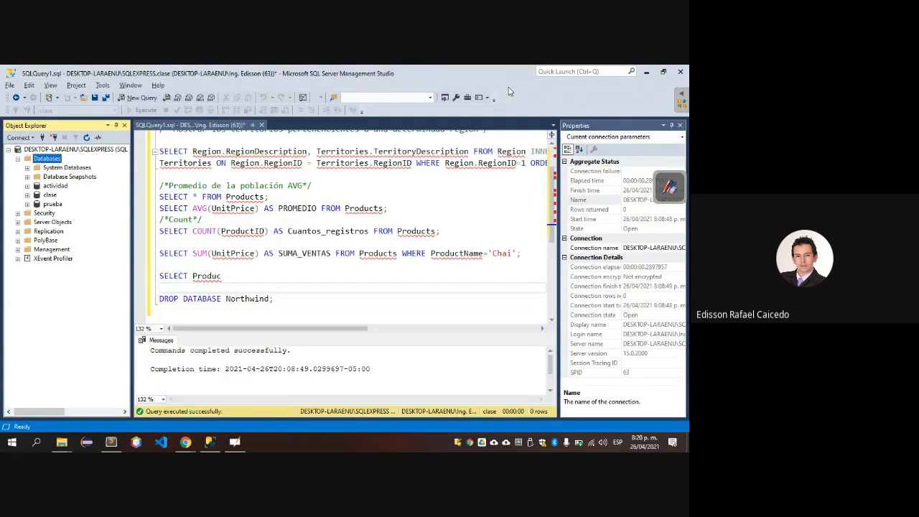
Switch to Chrome and open the Repair Toolbox guide on importing saved SQL scripts from the search results.
left_click(185, 442)
scroll(40, 275, "down", 4)
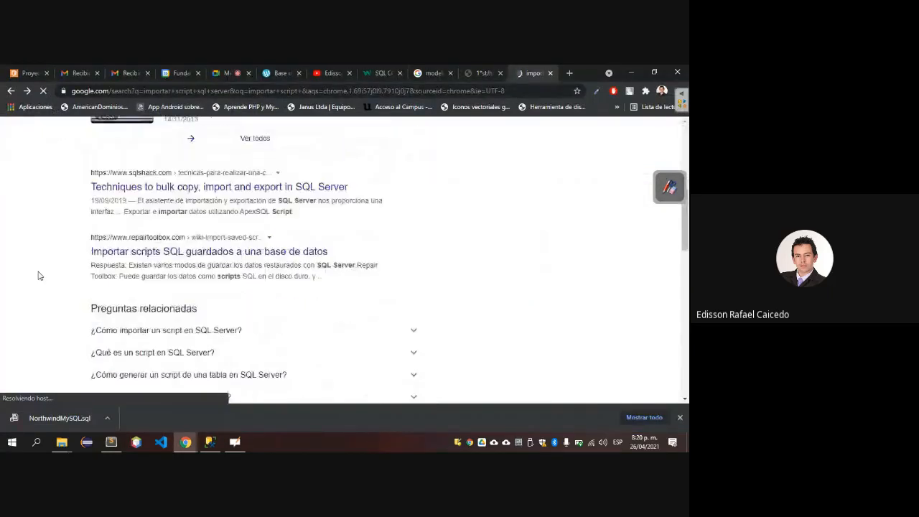
scroll(39, 276, "down", 1)
scroll(172, 234, "up", 1)
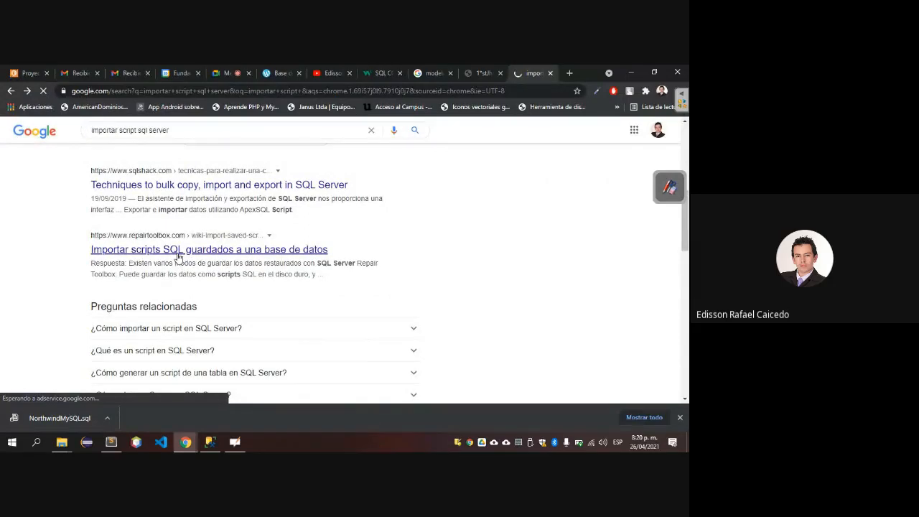
left_click(180, 251)
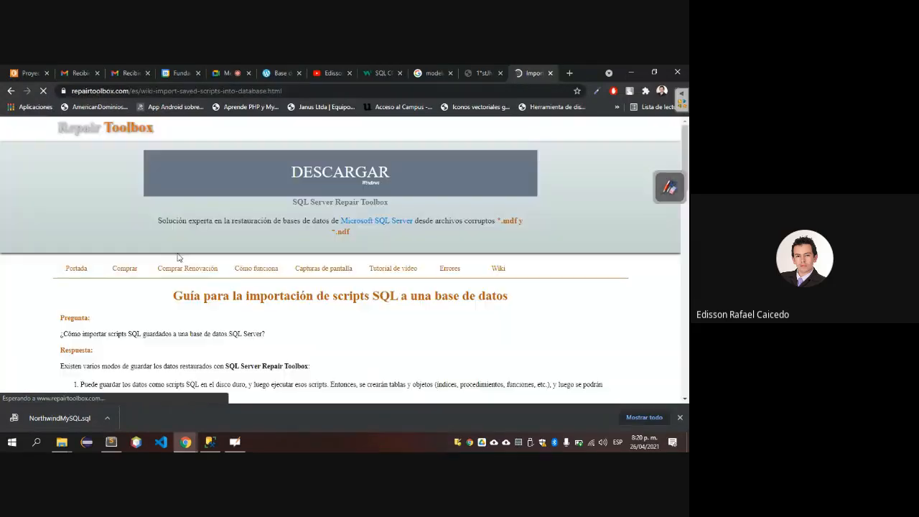
Read the guide's sections on script types, recommended execution order and the InstallTrusted.bat file.
scroll(180, 258, "down", 1)
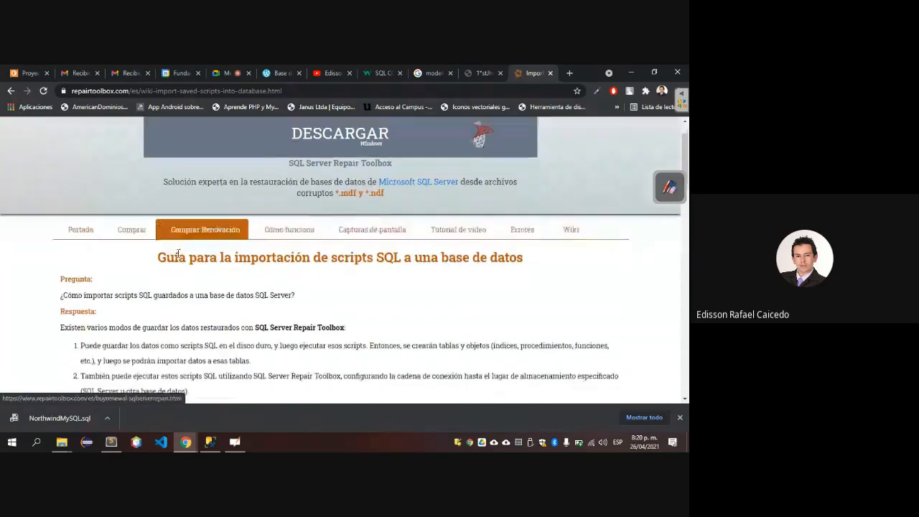
scroll(179, 258, "down", 2)
scroll(178, 257, "down", 3)
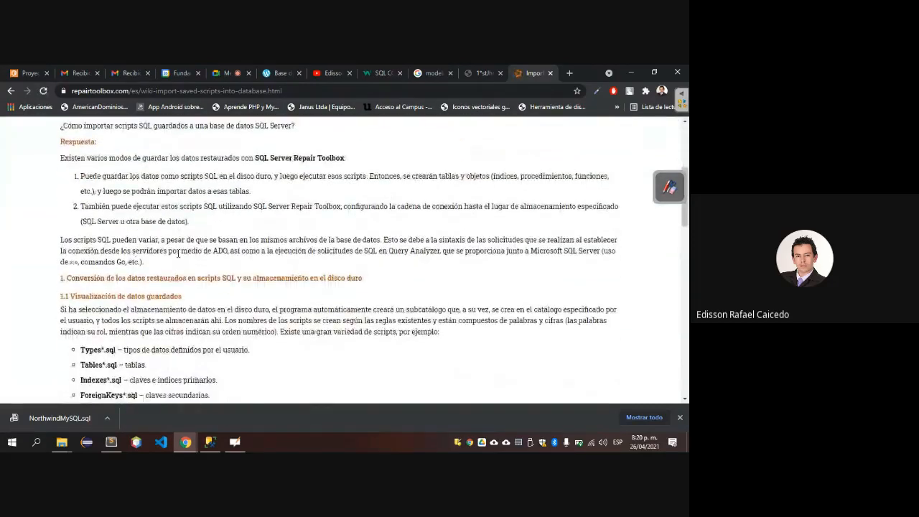
scroll(178, 252, "down", 2)
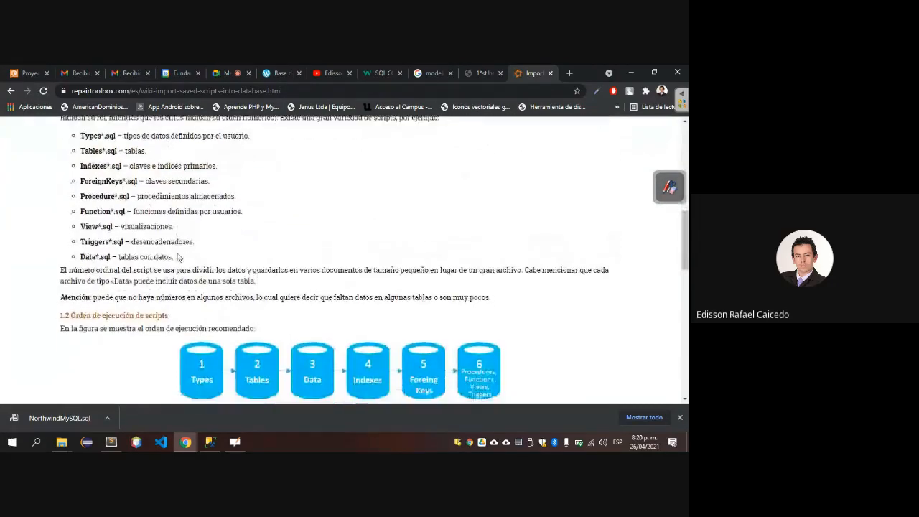
scroll(178, 253, "down", 7)
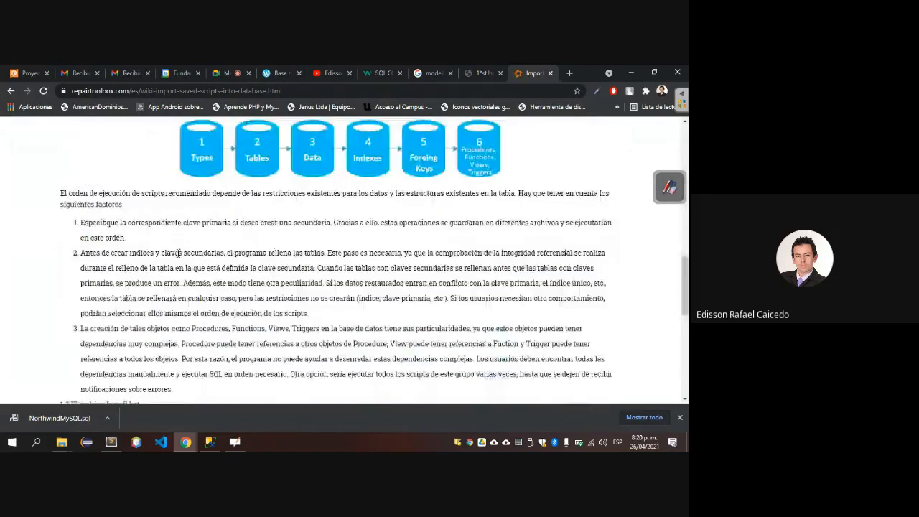
scroll(178, 257, "down", 3)
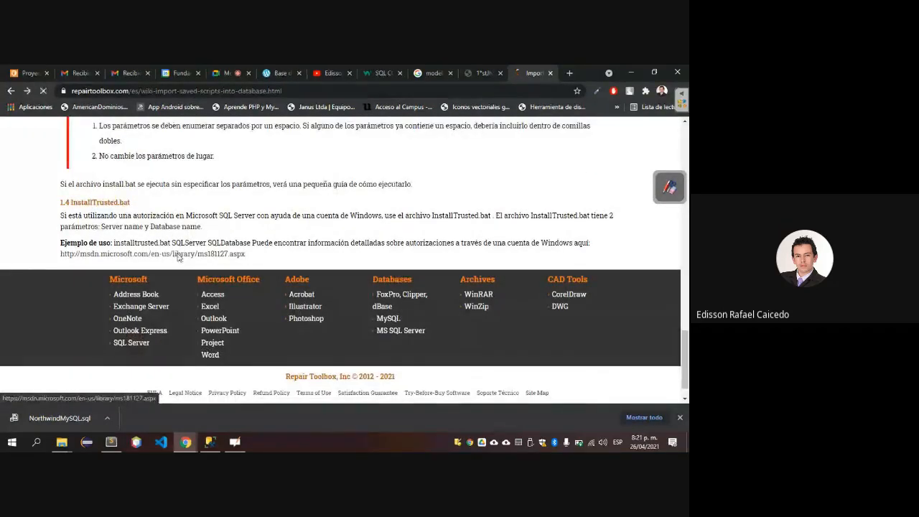
left_click(178, 256)
Switch to SQL Server Management Studio and start the Import Flat File wizard for the clase database, passing its introduction.
key("alt+Tab")
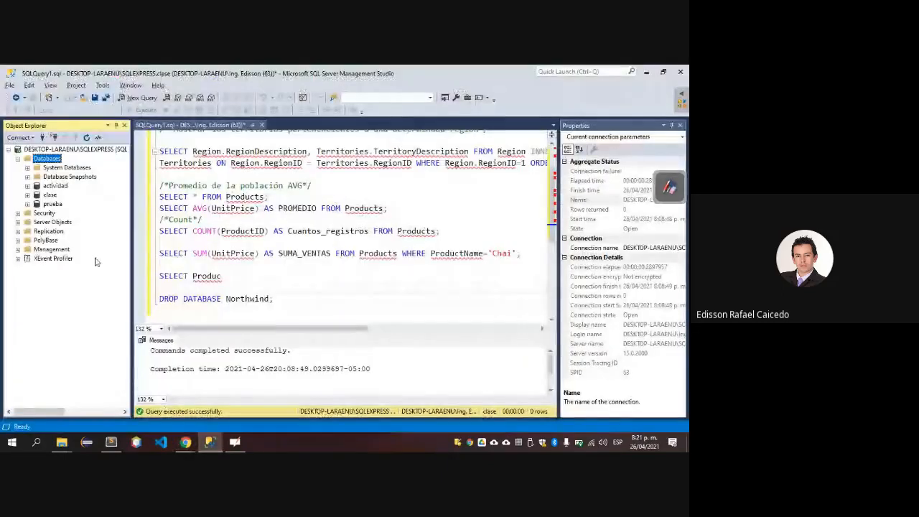
right_click(53, 194)
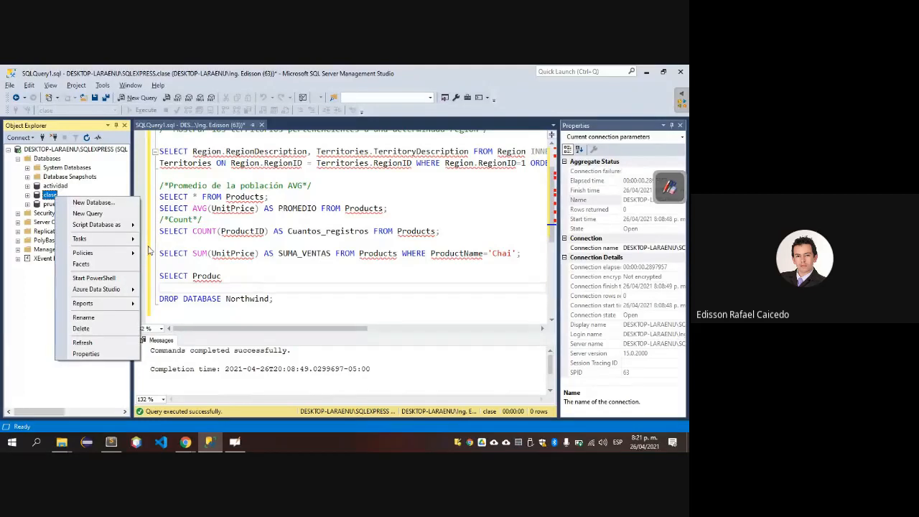
mouse_move(115, 240)
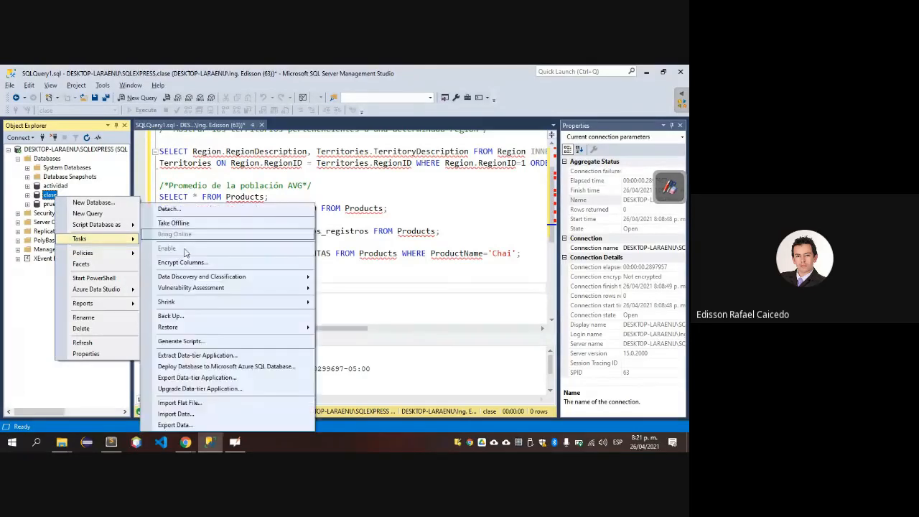
left_click(191, 404)
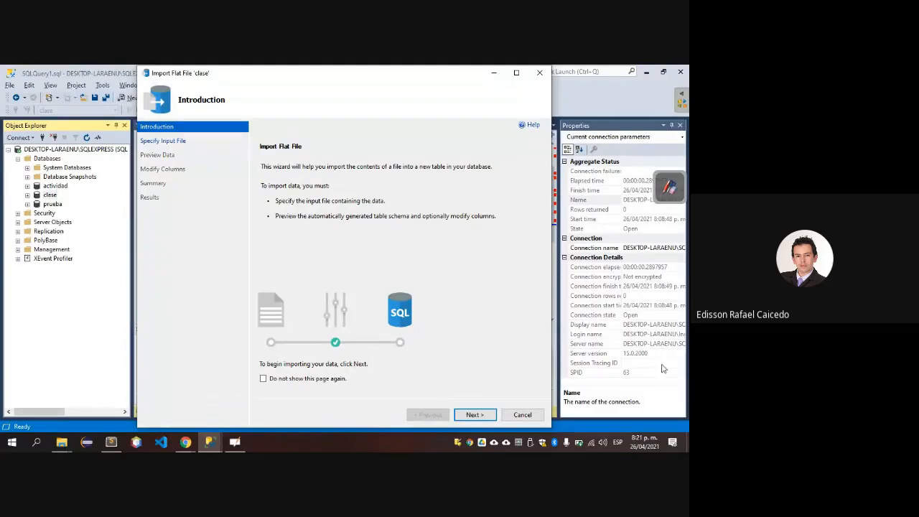
left_click(473, 414)
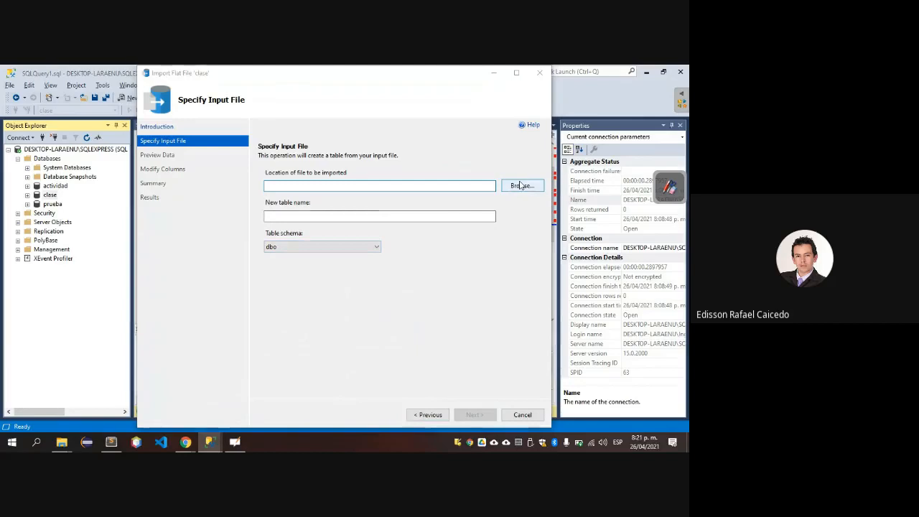
Choose NorthwindMySQL.sql from the Descargas folder as the input file, with all file types listed.
left_click(520, 185)
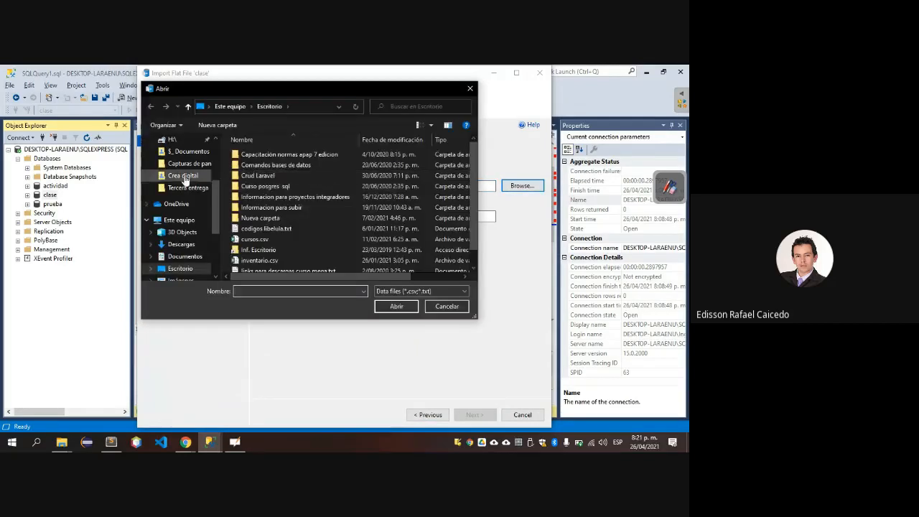
left_click(182, 245)
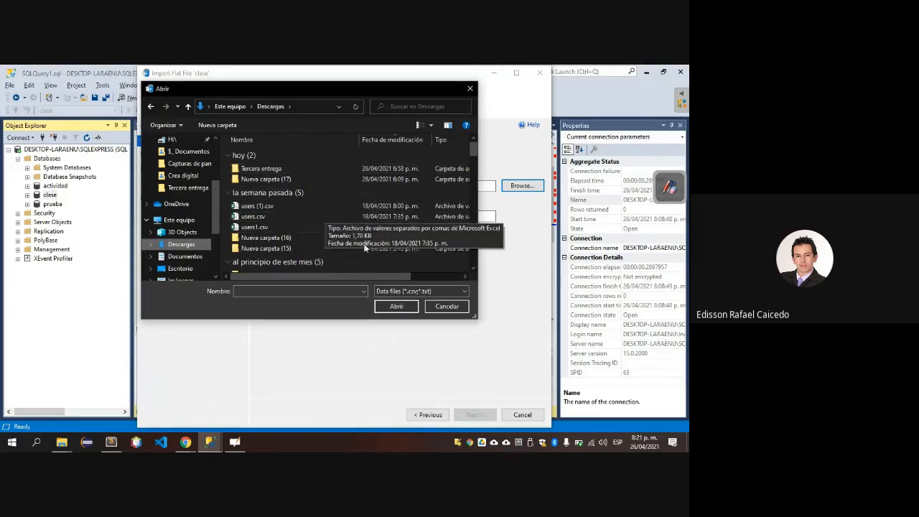
left_click(399, 290)
left_click(391, 308)
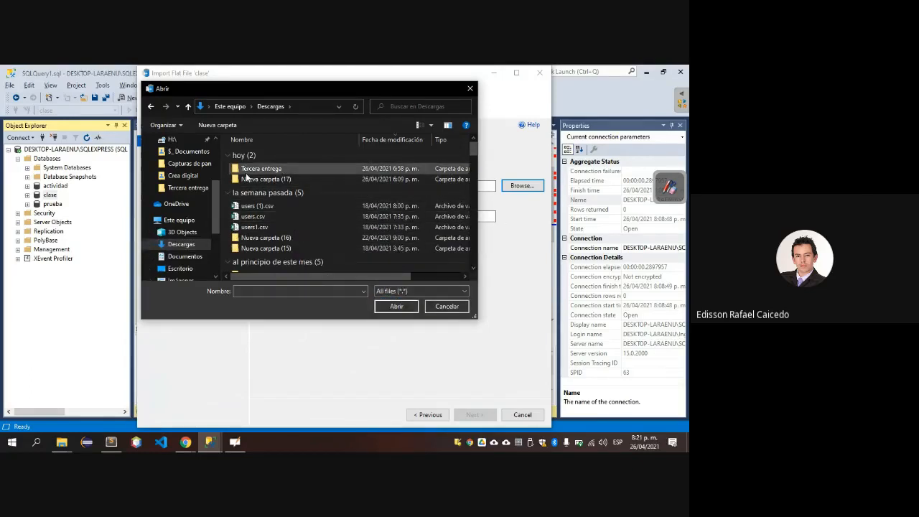
left_click(286, 168)
left_click(396, 307)
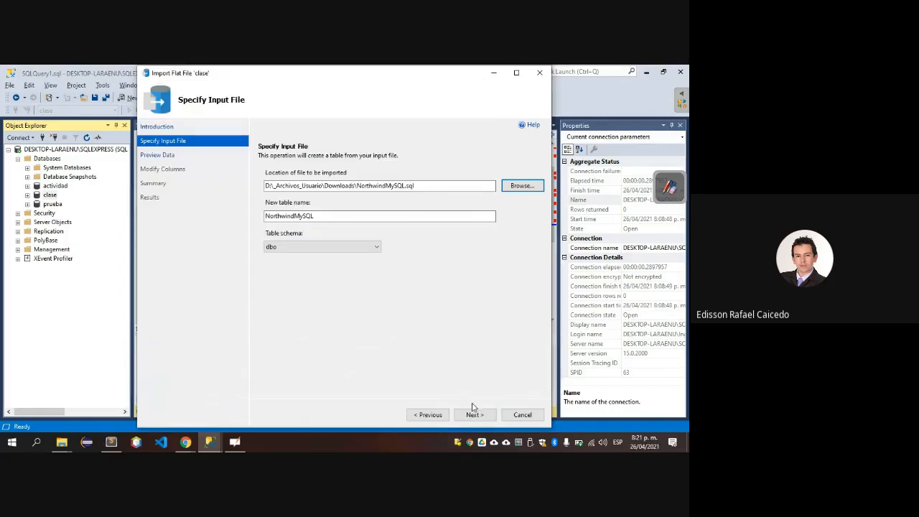
Accept the preview and column settings, import the file into clase as table dbo.NorthwindMySQL, and close the wizard.
left_click(474, 414)
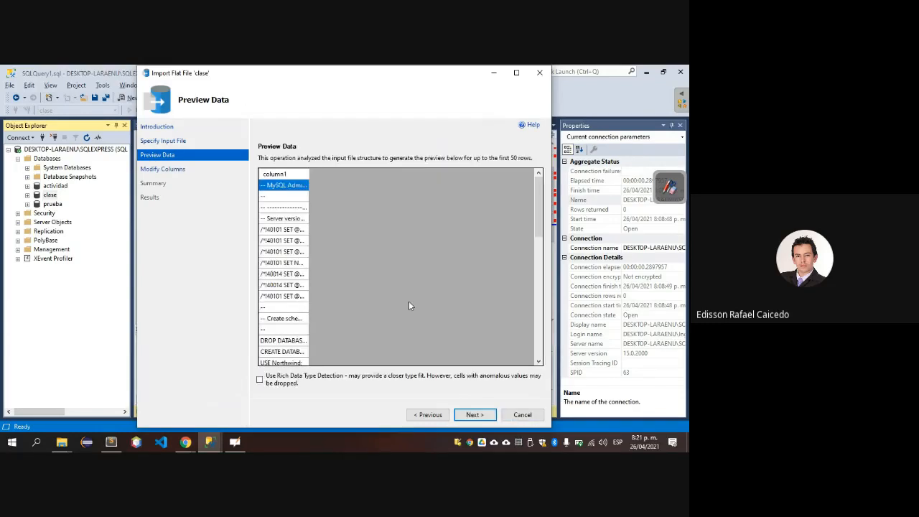
left_click(474, 415)
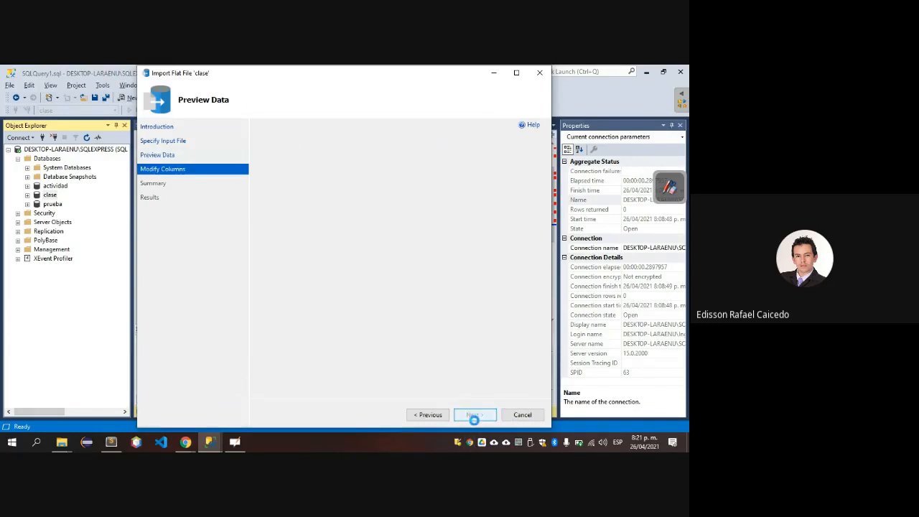
left_click(475, 419)
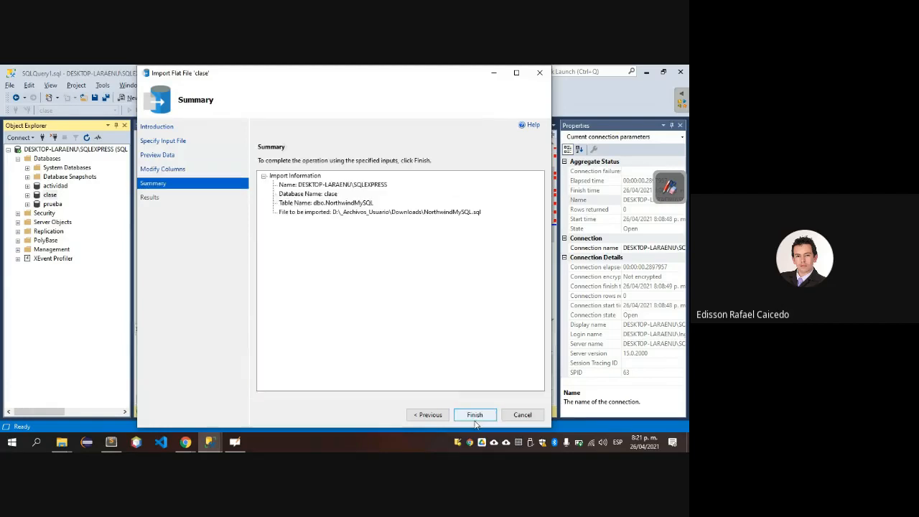
left_click(474, 417)
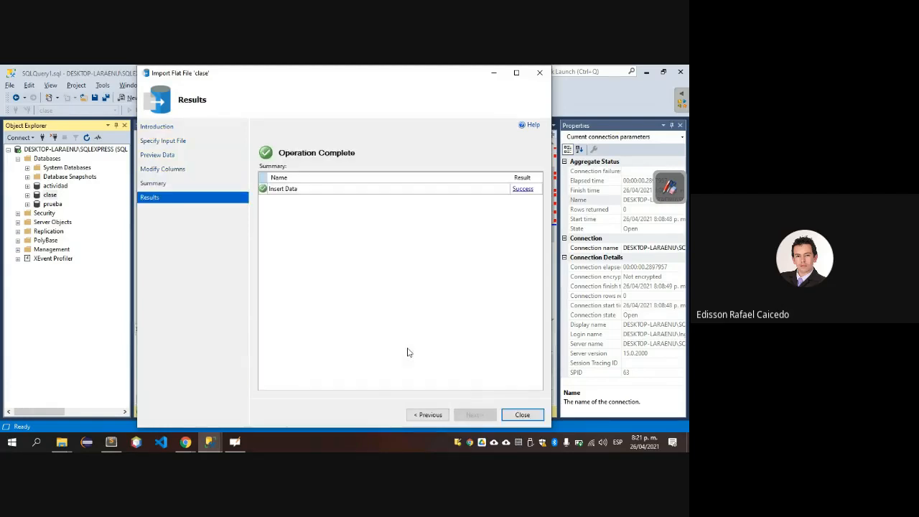
left_click(517, 414)
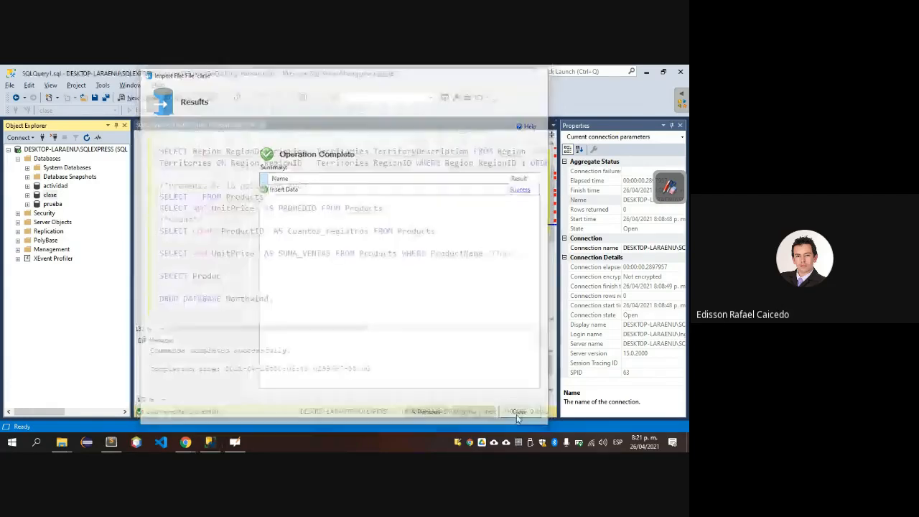
Refresh the server in Object Explorer and check its Databases folder for the imported database.
left_click(18, 158)
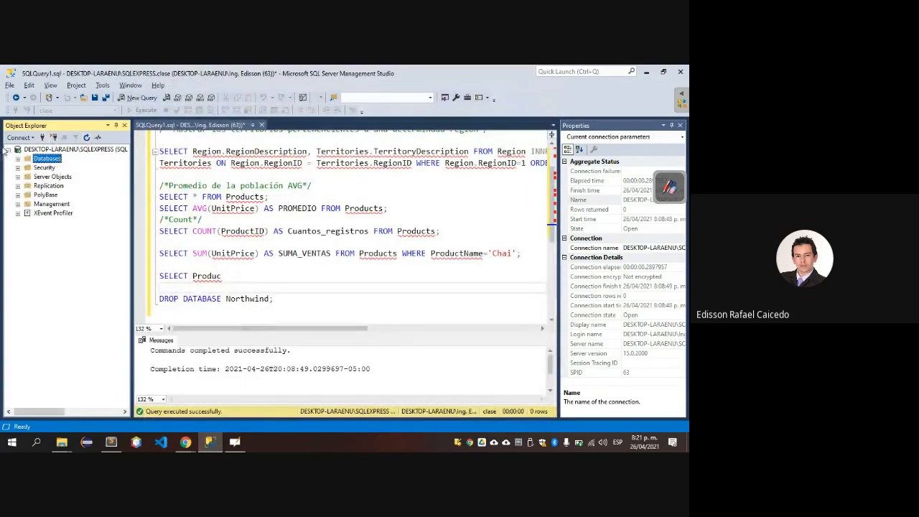
left_click(9, 149)
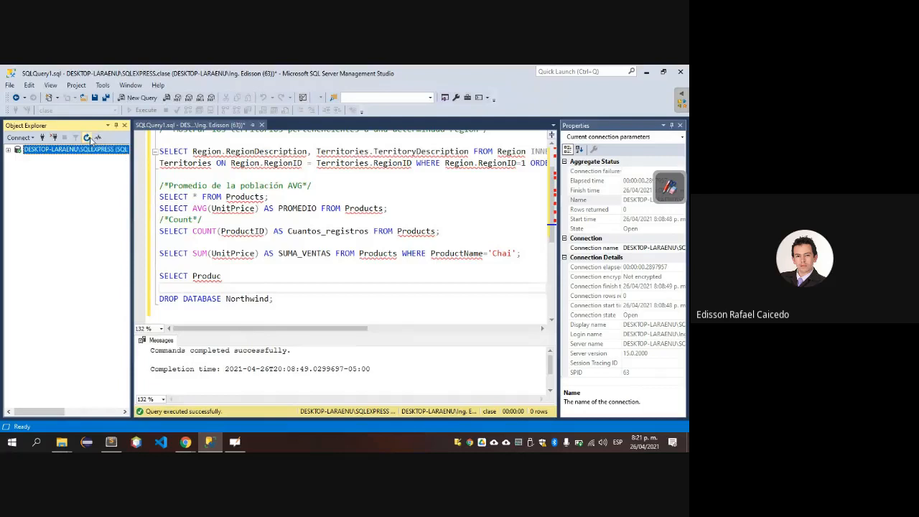
left_click(9, 149)
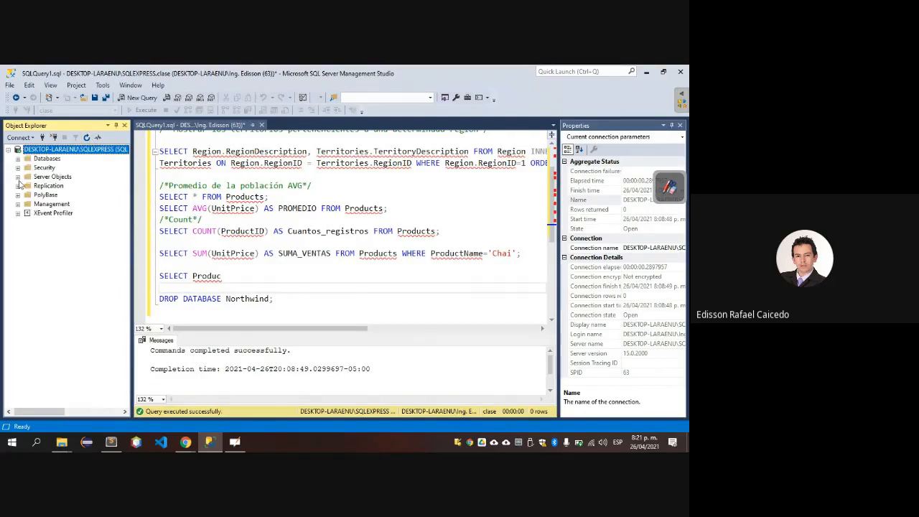
left_click(17, 159)
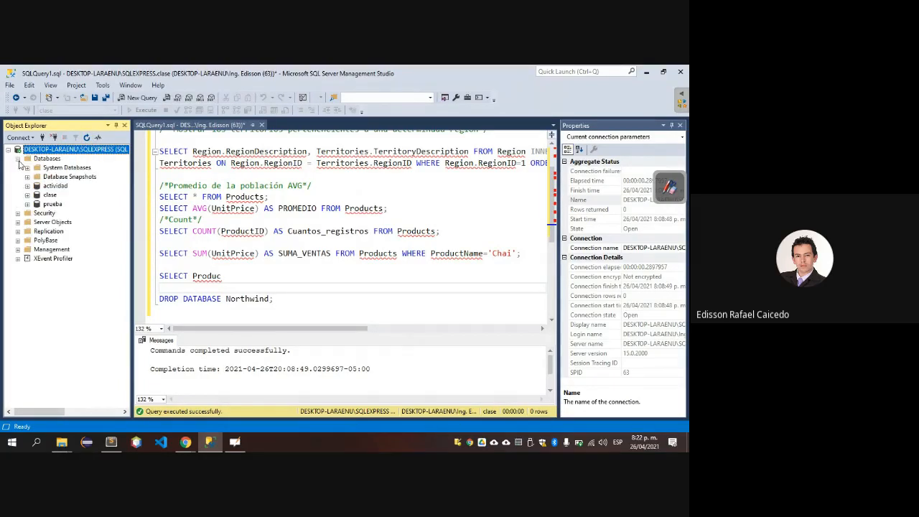
left_click(7, 150)
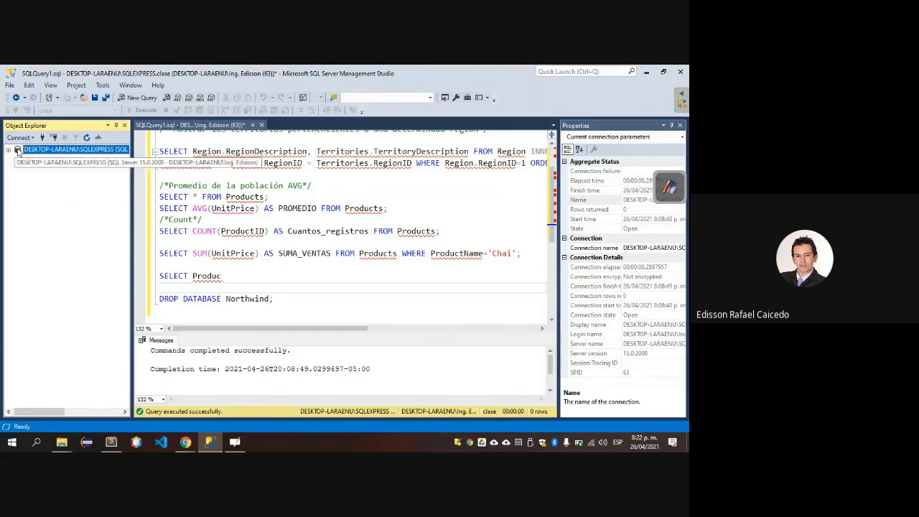
Check the query window's list of available databases for Northwind without changing the selection.
left_click(128, 129)
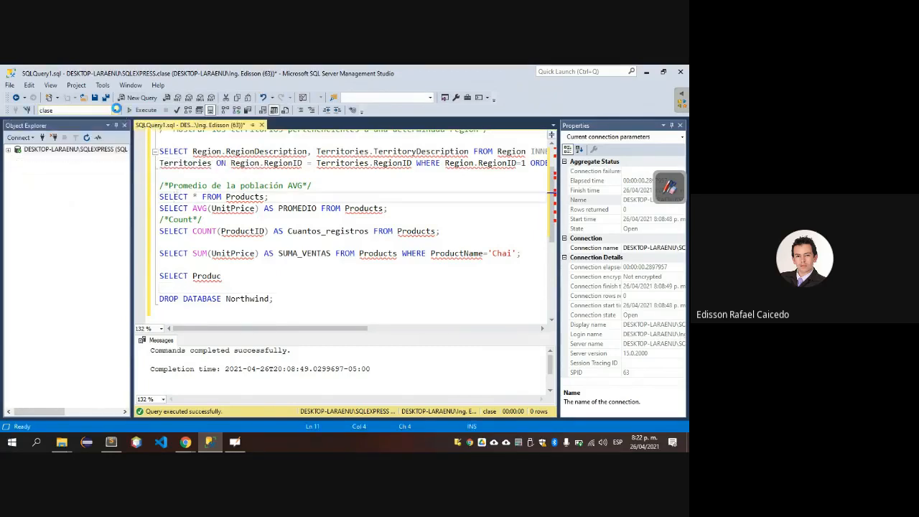
left_click(114, 110)
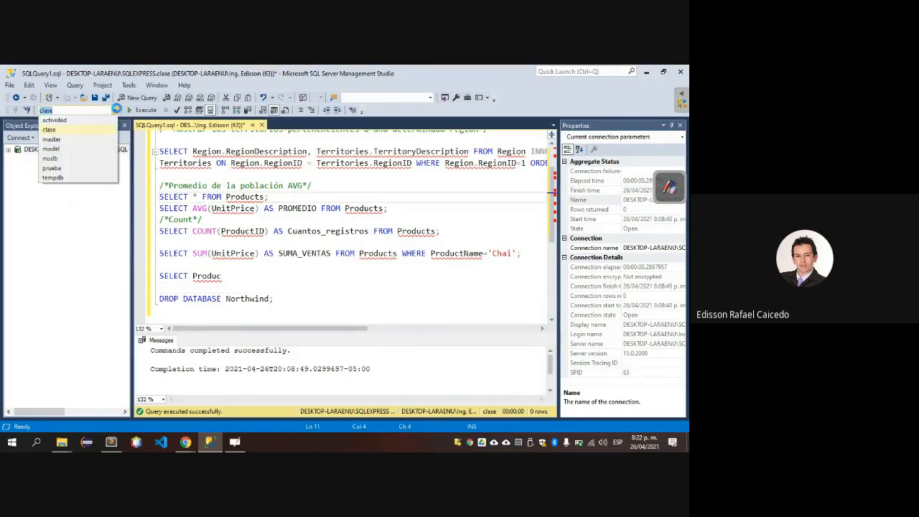
left_click(79, 197)
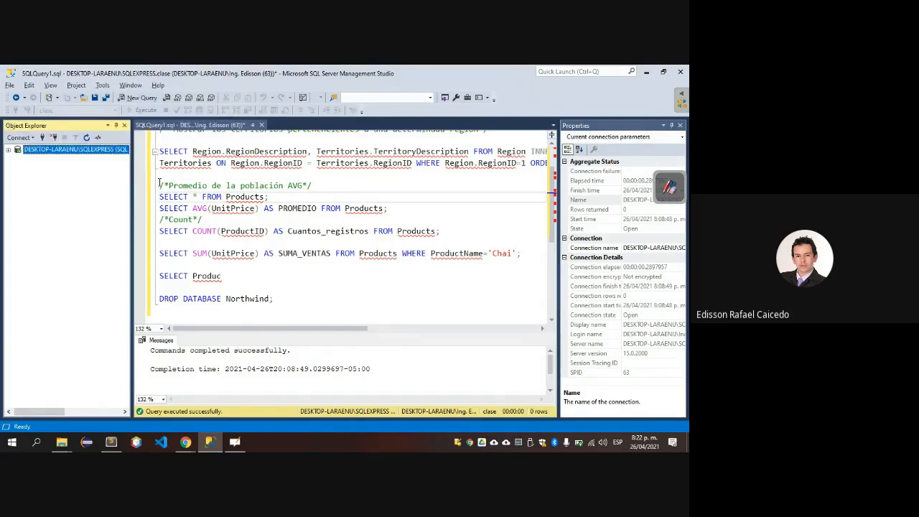
Switch back to Chrome, open the AWS documentation on importing SQL Server data from the search results and read its snapshot procedure.
key("alt+Tab")
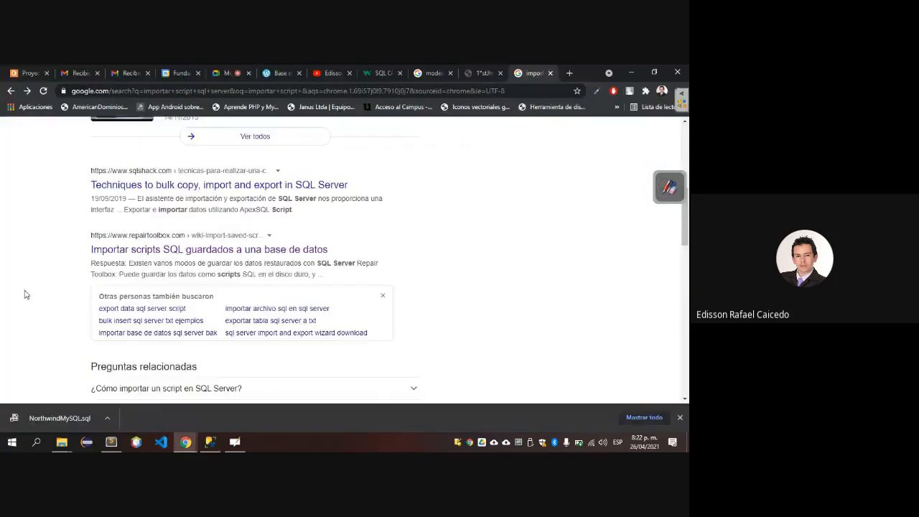
scroll(25, 294, "down", 5)
scroll(24, 294, "down", 1)
left_click(189, 246)
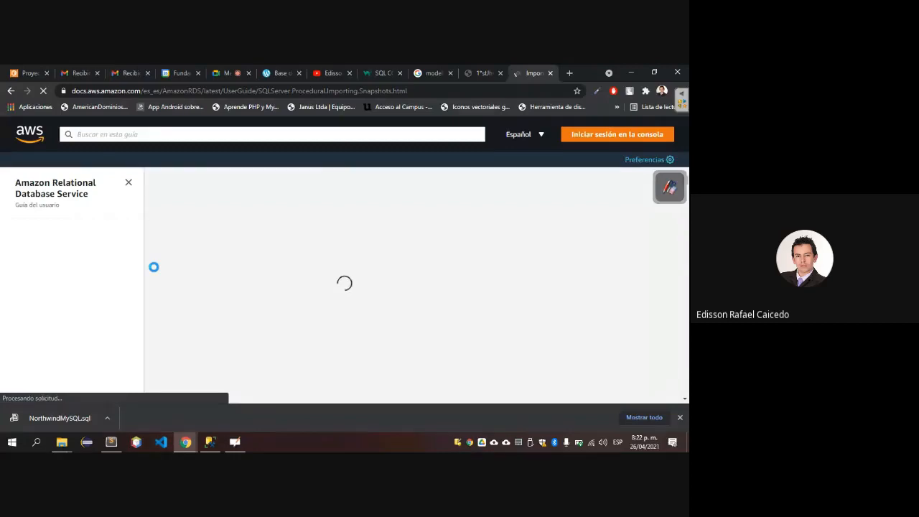
scroll(233, 316, "down", 5)
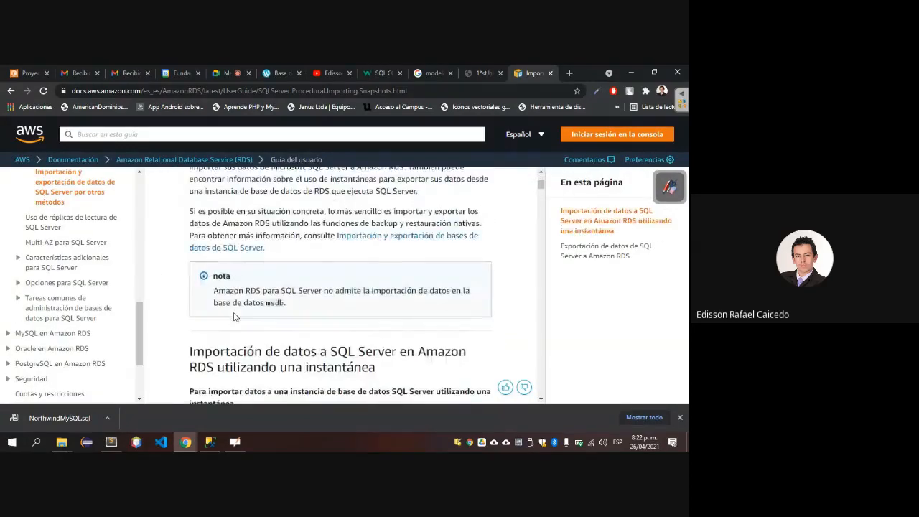
scroll(233, 317, "down", 5)
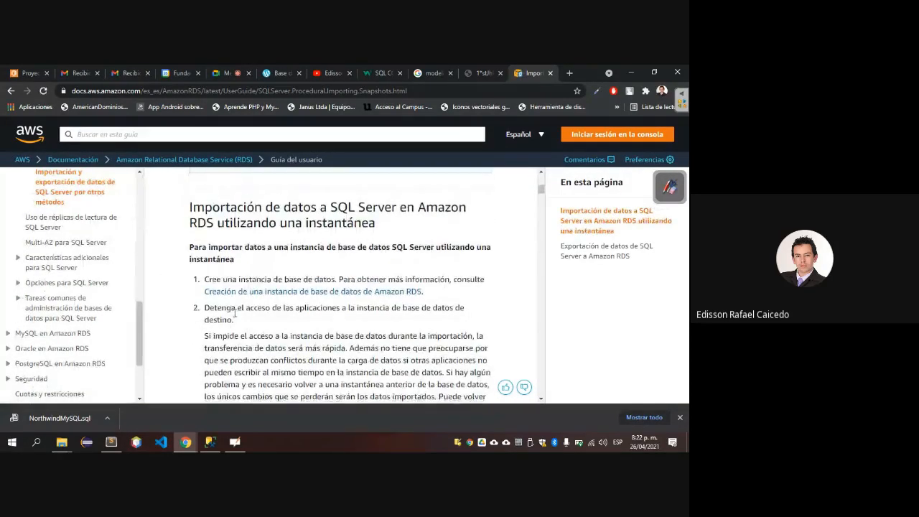
scroll(234, 314, "down", 6)
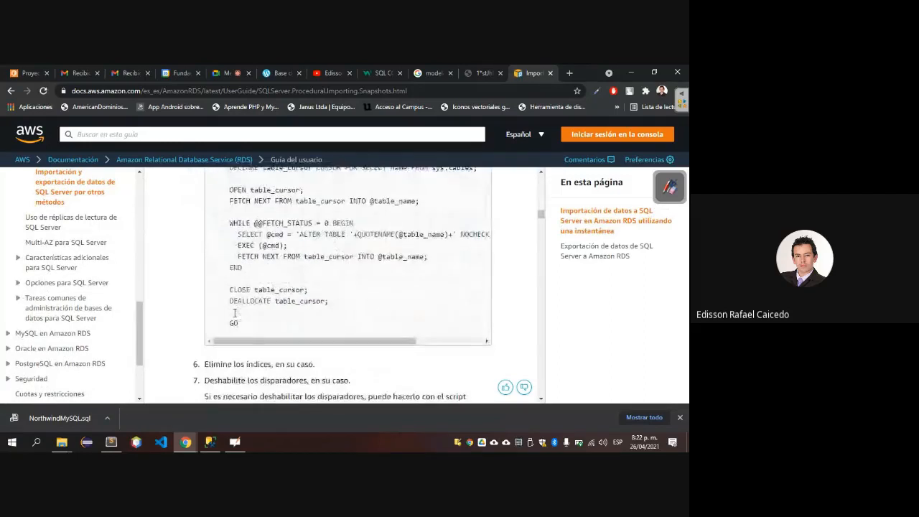
Read the rest of the AWS snapshot import procedure, including the section on SQL Server Management Studio import tools and bulk copy with bcp.
scroll(234, 314, "down", 3)
scroll(233, 317, "down", 2)
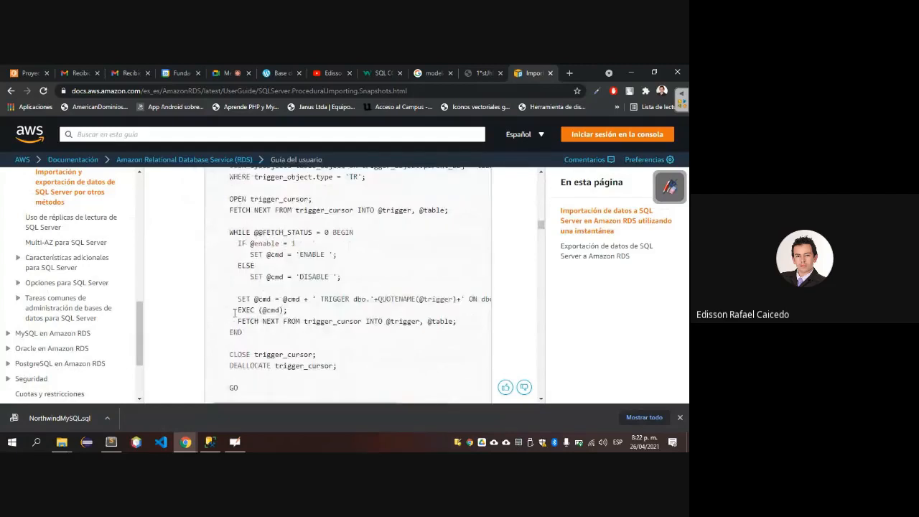
scroll(234, 314, "down", 10)
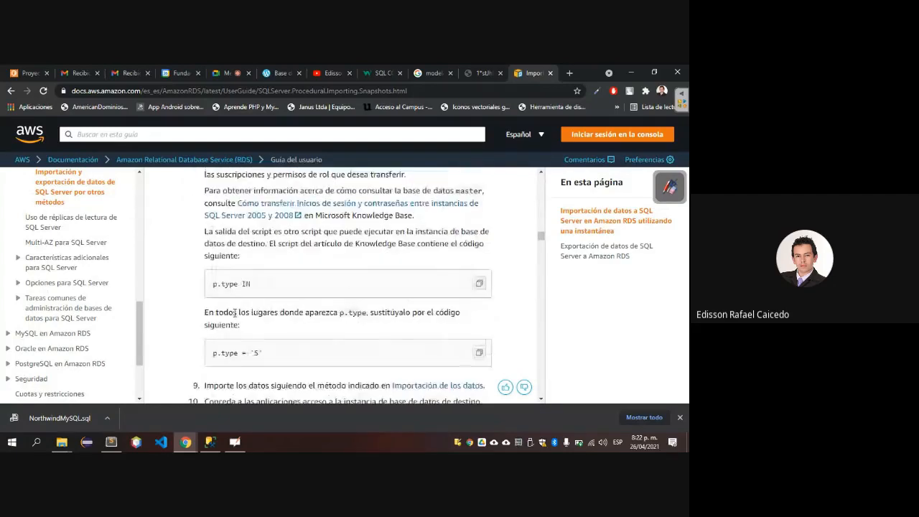
scroll(234, 314, "down", 3)
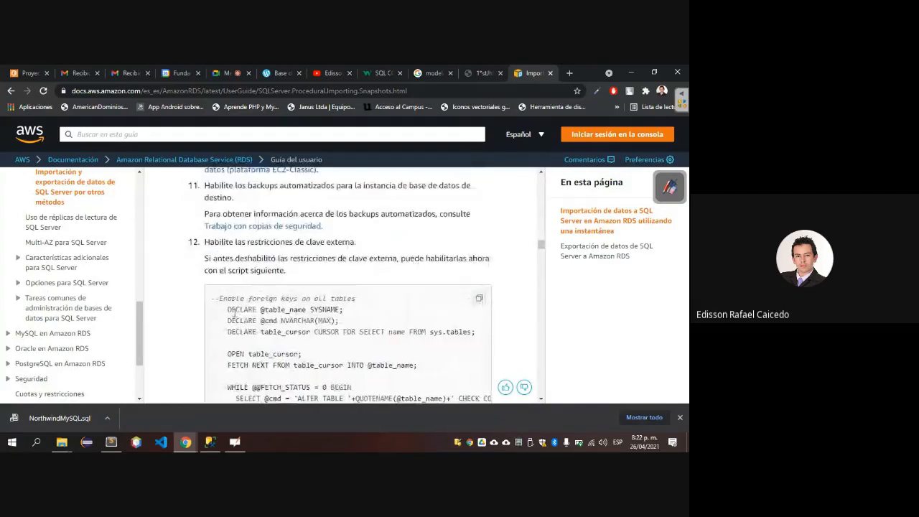
scroll(234, 314, "down", 2)
scroll(234, 313, "down", 4)
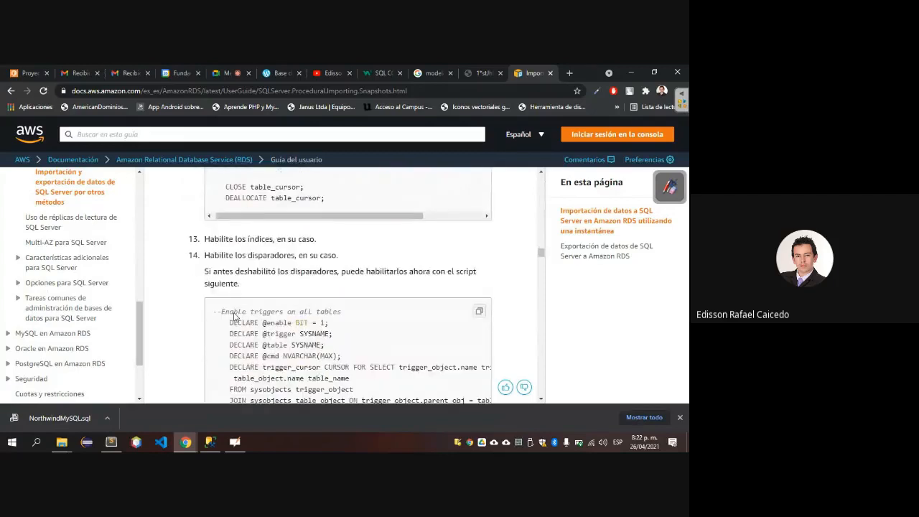
scroll(234, 313, "down", 2)
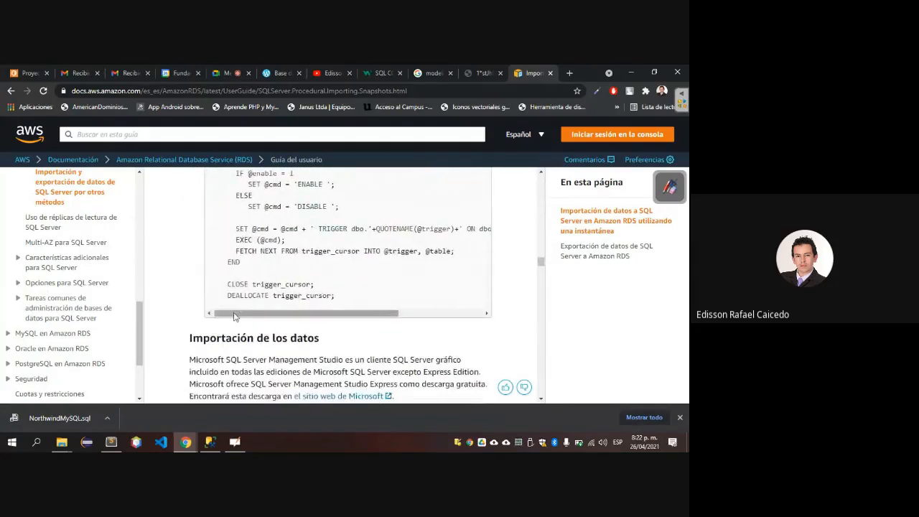
scroll(234, 313, "down", 4)
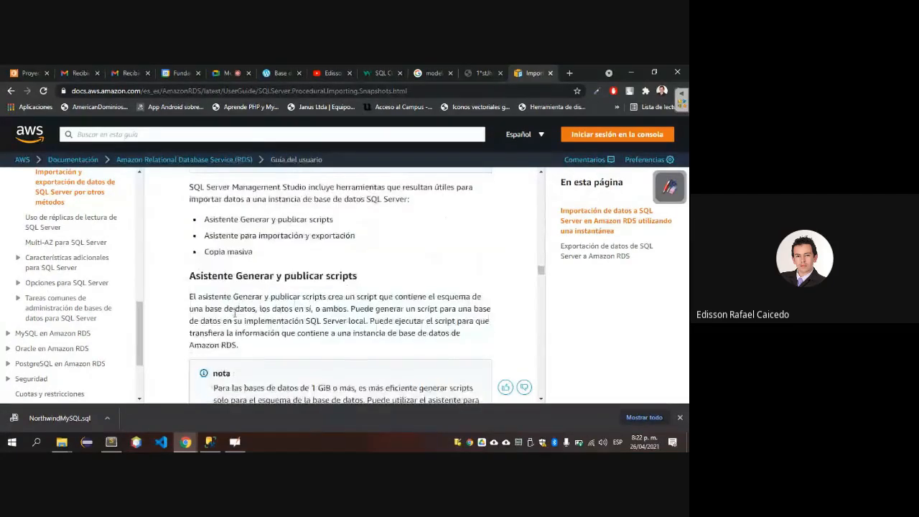
scroll(234, 313, "down", 4)
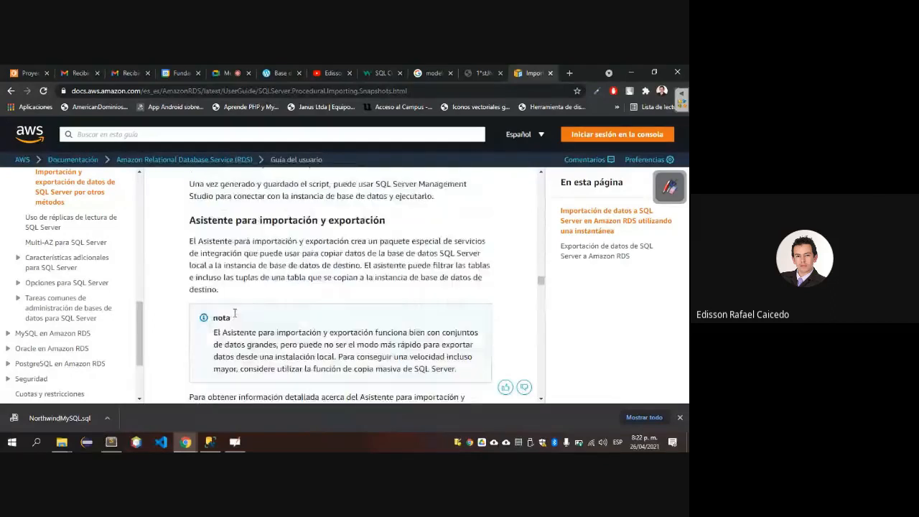
scroll(234, 314, "down", 5)
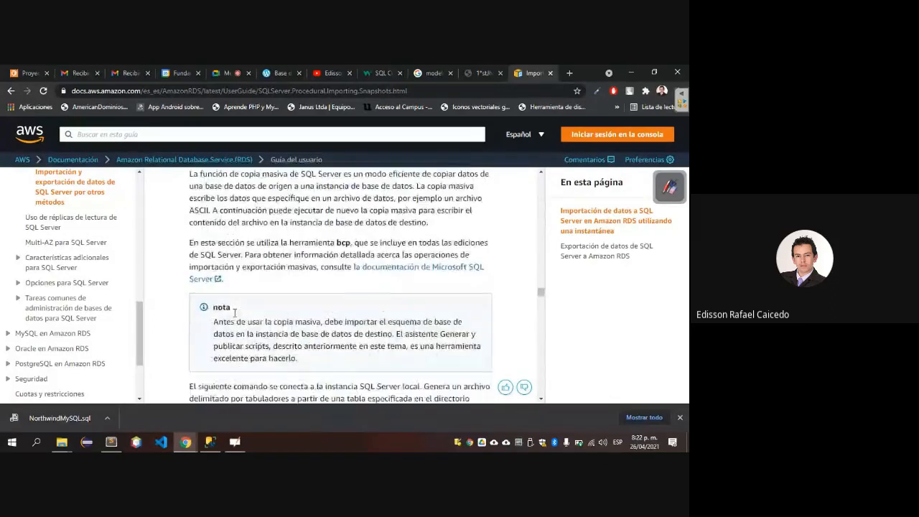
scroll(234, 314, "down", 2)
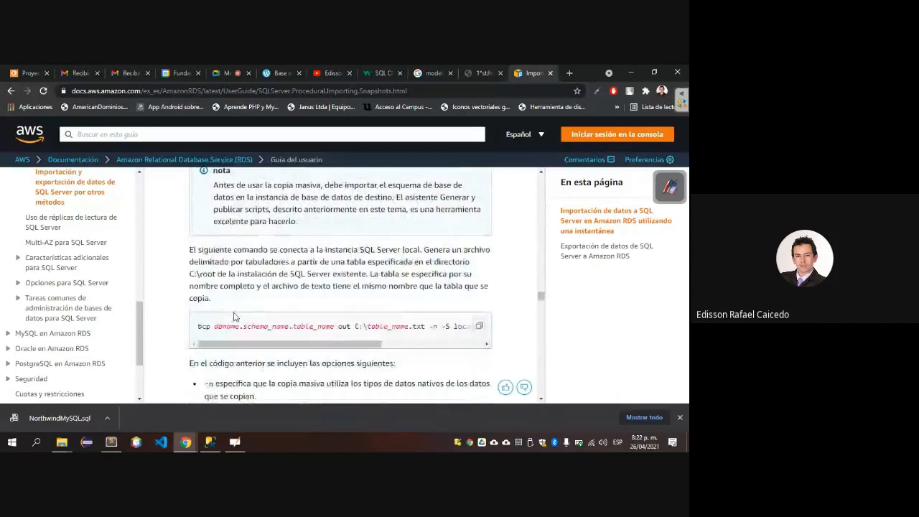
Switch back to SQL Server Management Studio, reconnect Object Explorer to the SQLEXPRESS server and expand its Databases folder.
key("alt+Tab")
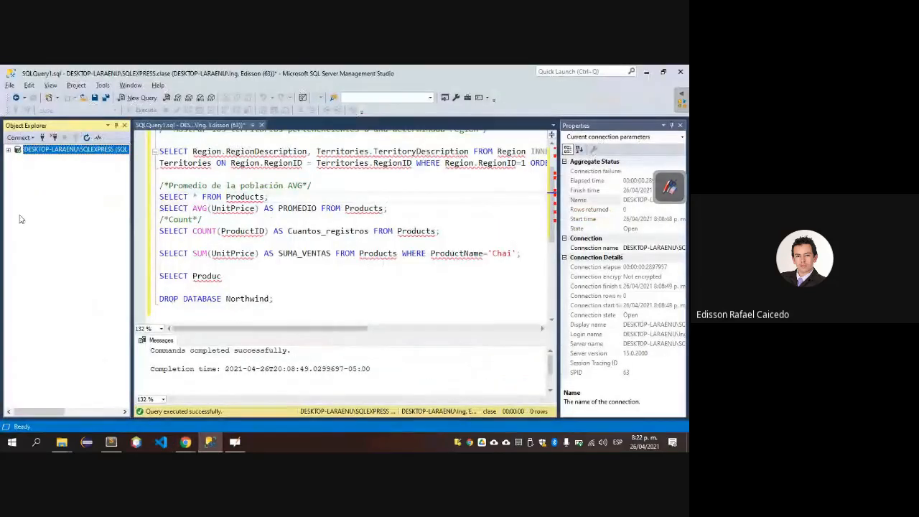
left_click(42, 137)
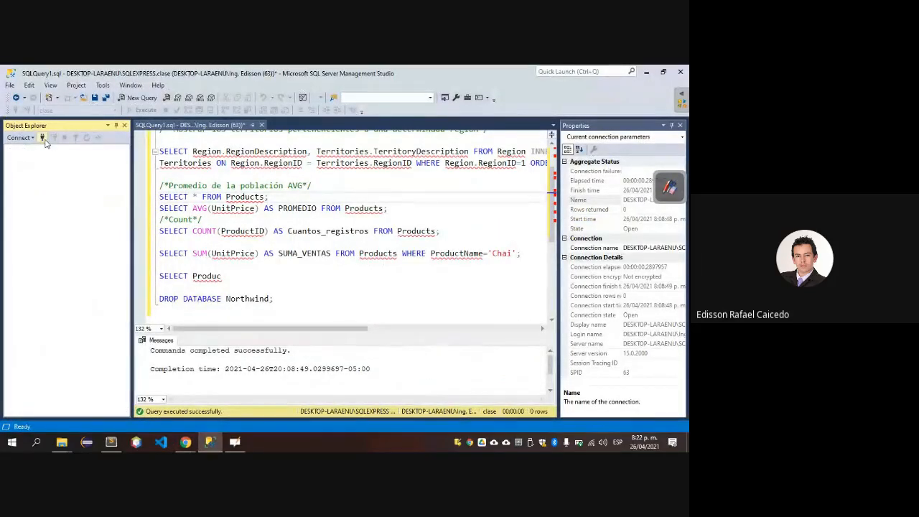
left_click(44, 140)
left_click(313, 266)
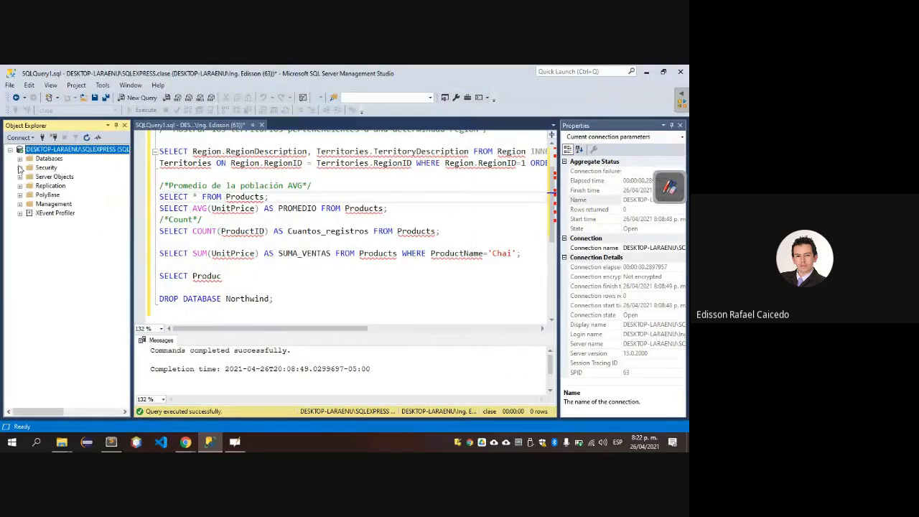
left_click(20, 160)
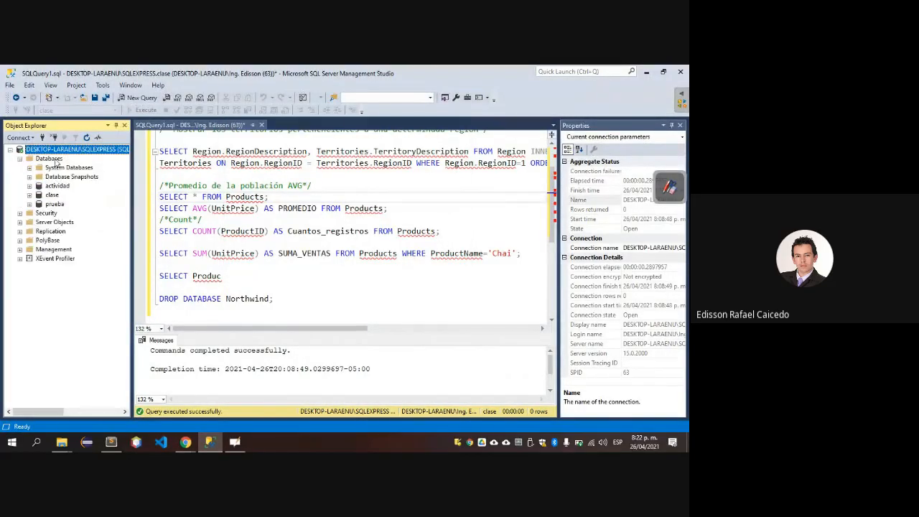
right_click(56, 187)
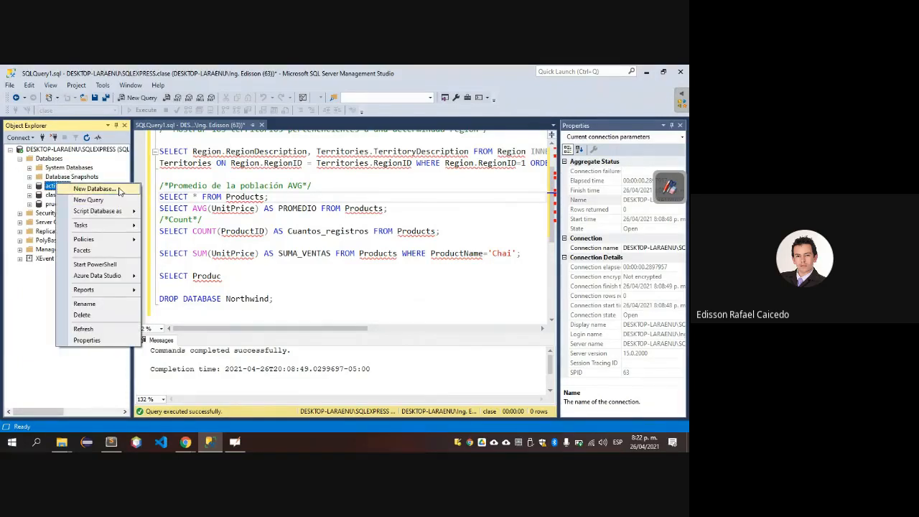
left_click(119, 190)
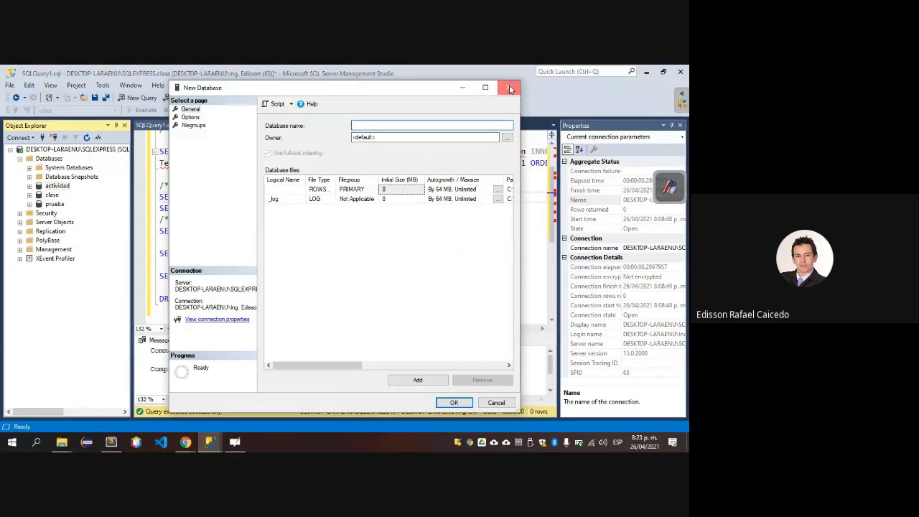
left_click(508, 87)
Try scripting the actividad database as CREATE to NorthwindMySQL.sql in Descargas, then decline replacing the file and cancel the save.
right_click(63, 188)
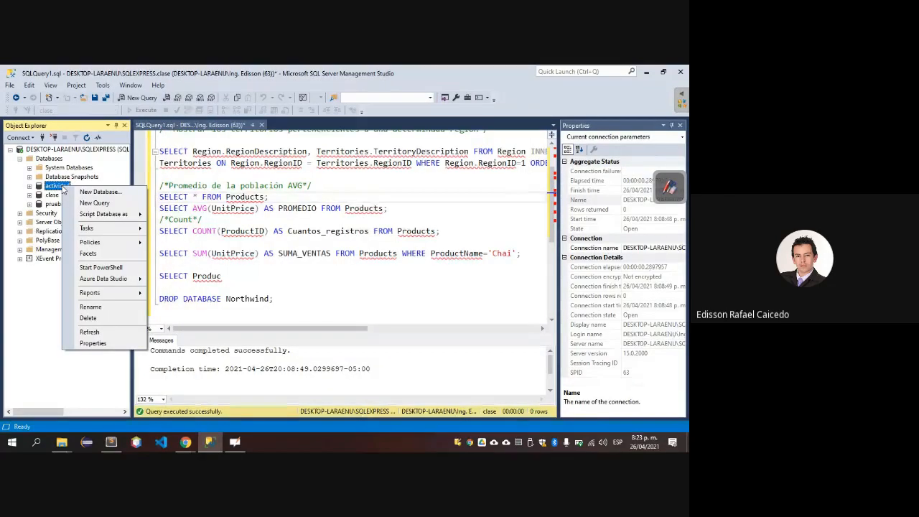
mouse_move(143, 218)
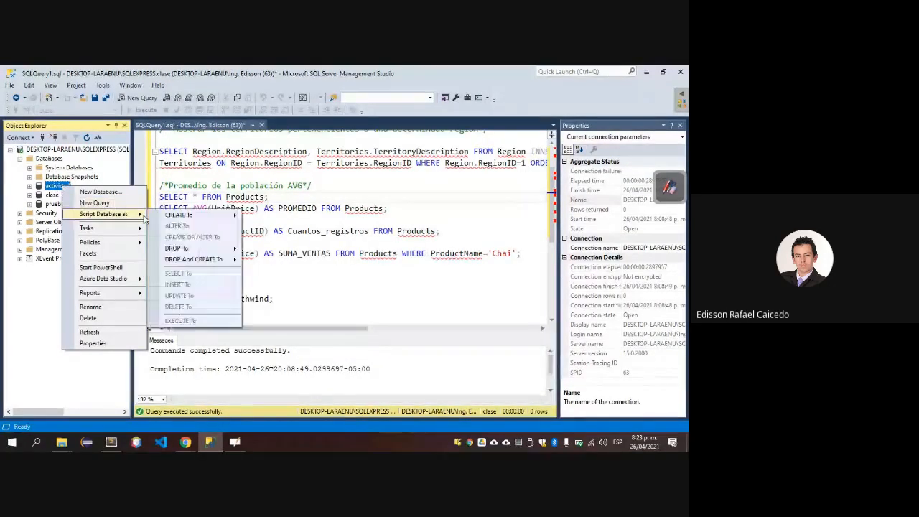
mouse_move(181, 220)
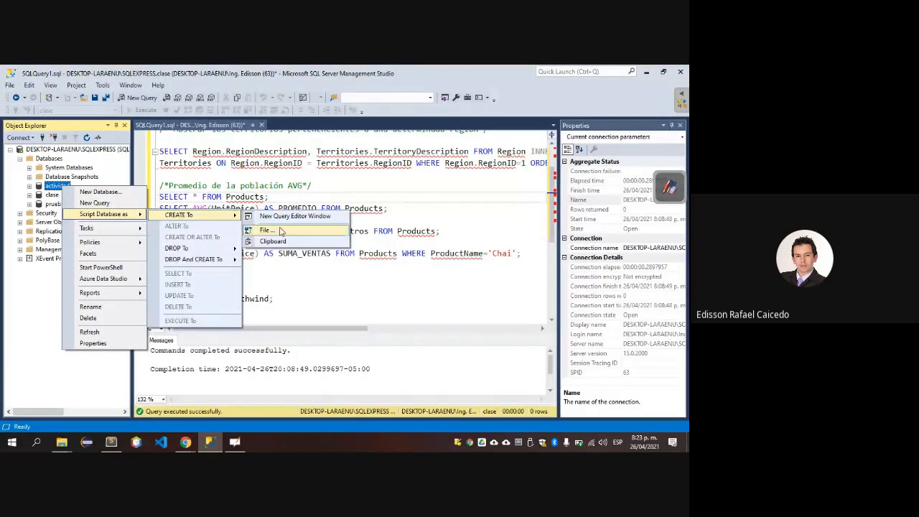
left_click(278, 217)
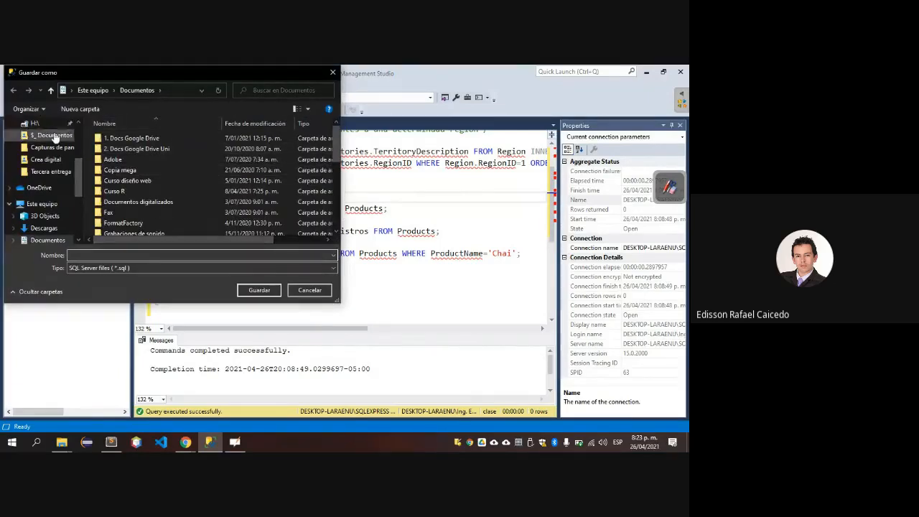
left_click(48, 231)
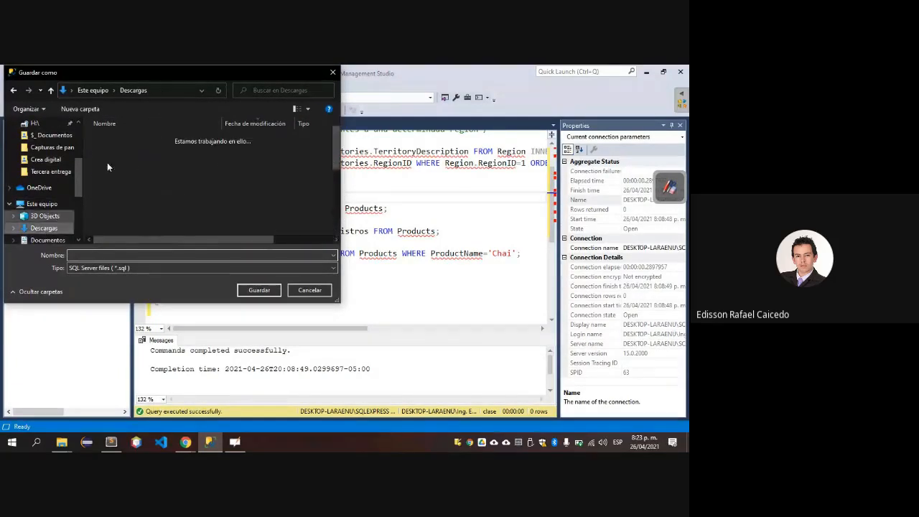
left_click(125, 153)
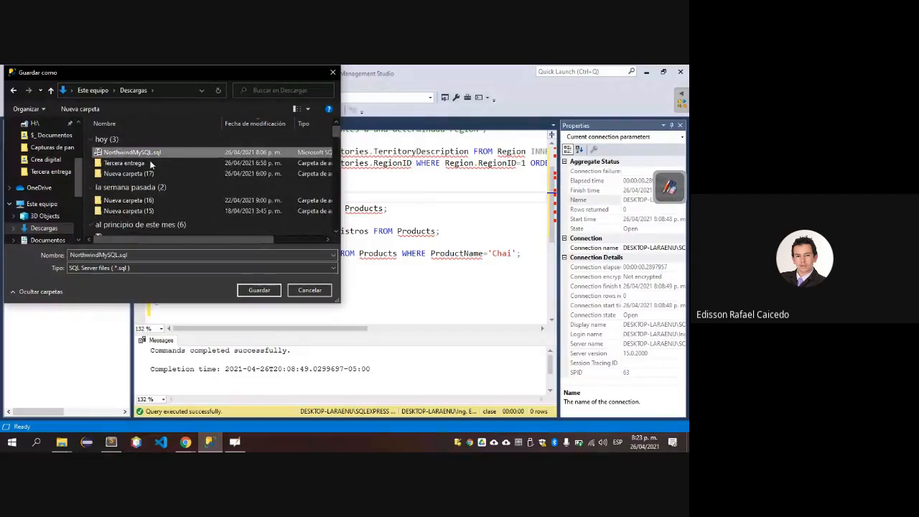
left_click(261, 290)
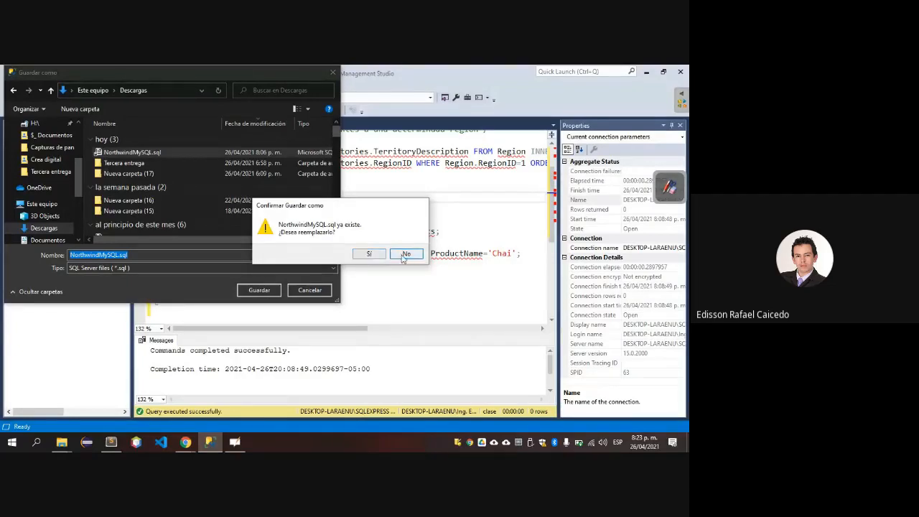
left_click(406, 254)
left_click(310, 290)
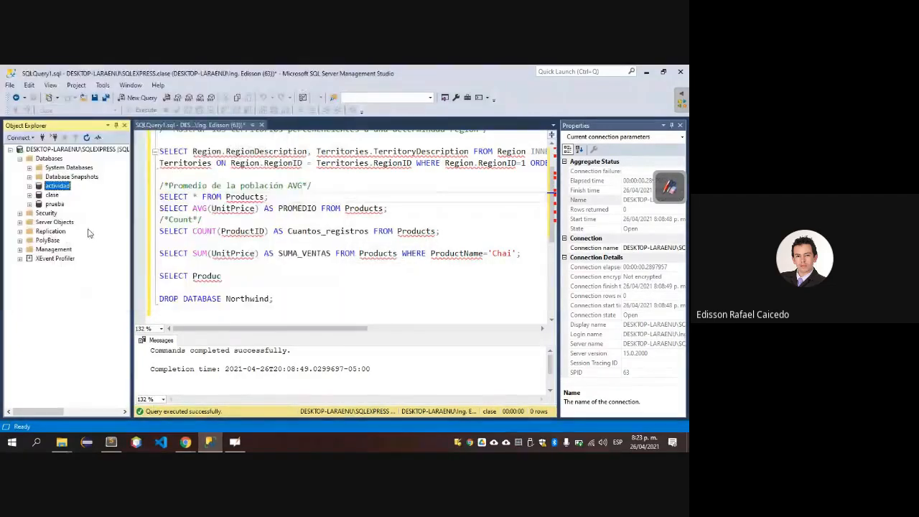
Start the Import Data wizard for the actividad database and continue past its welcome page to the data source choice.
right_click(56, 186)
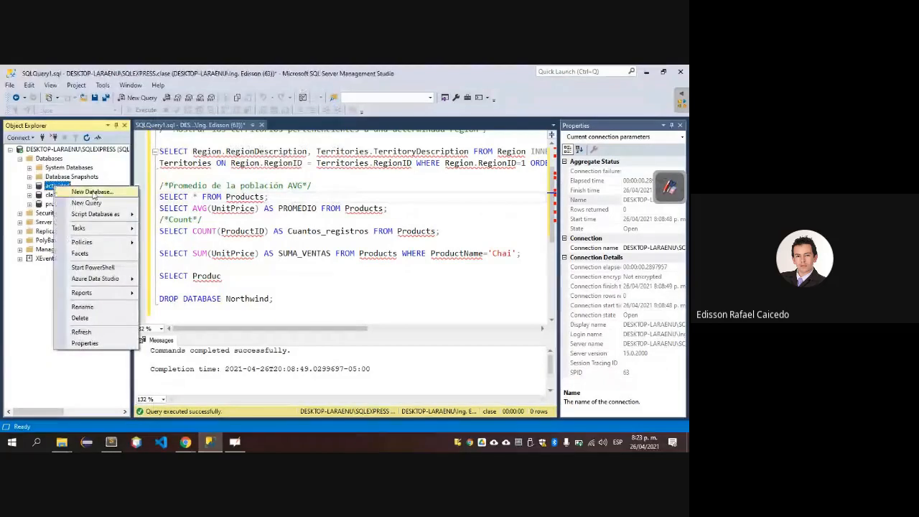
mouse_move(111, 214)
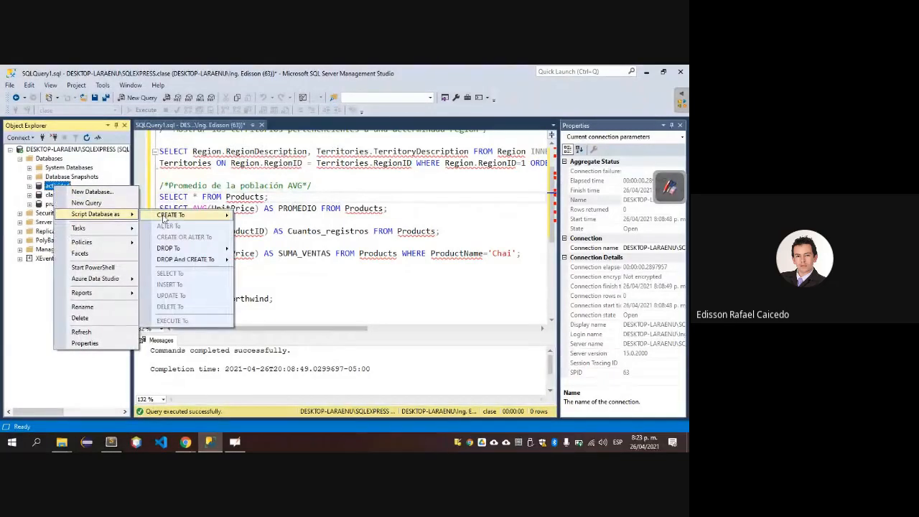
mouse_move(176, 219)
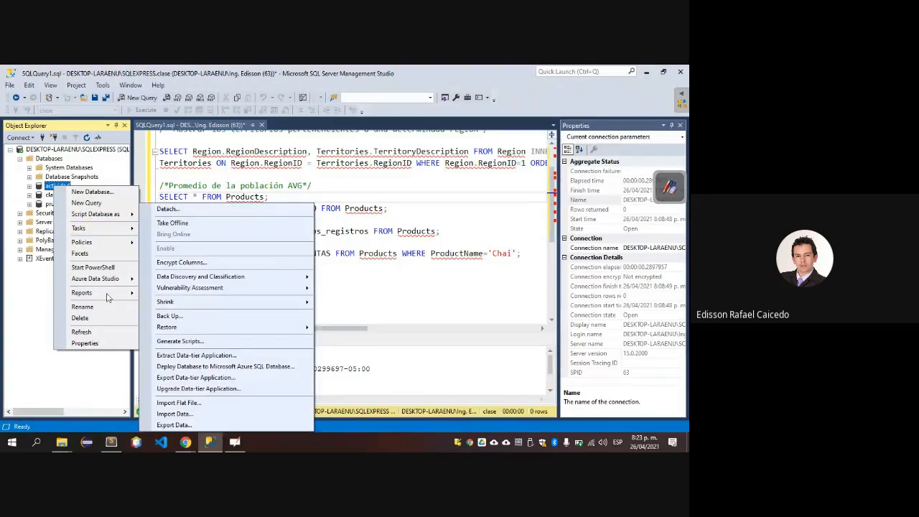
mouse_move(128, 230)
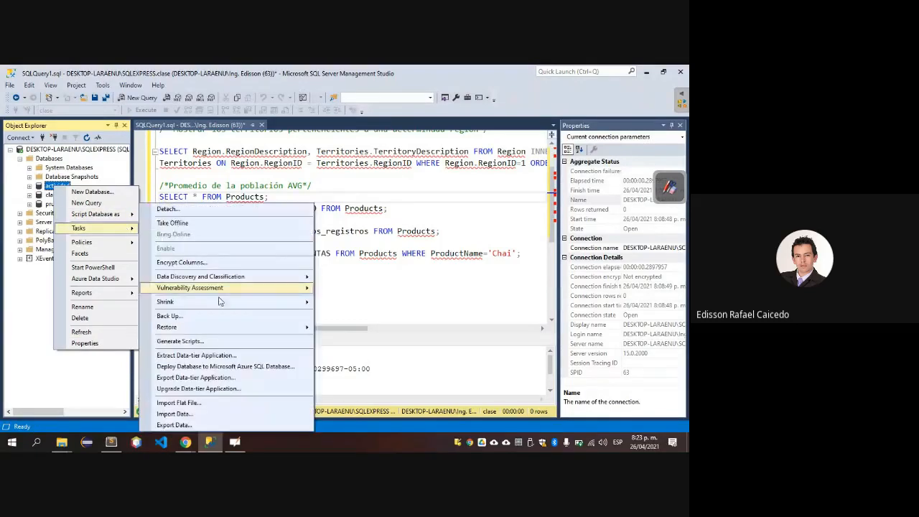
mouse_move(220, 304)
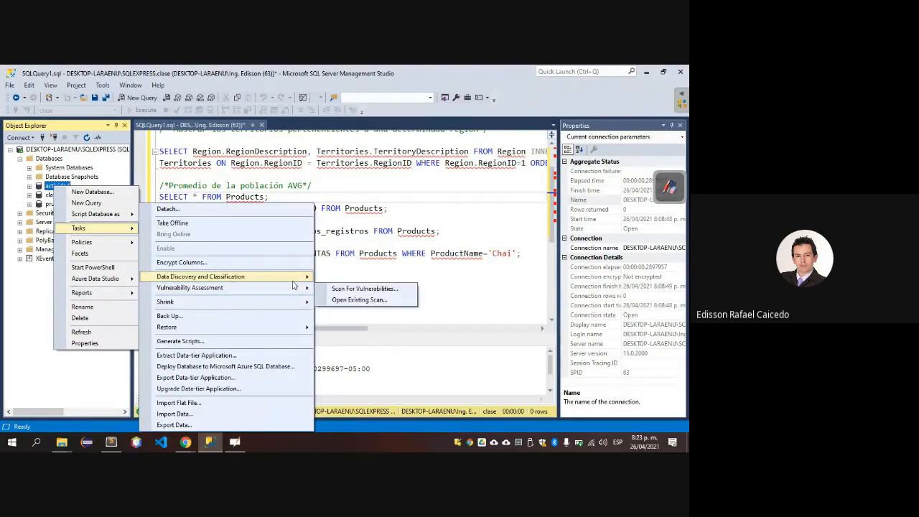
mouse_move(285, 334)
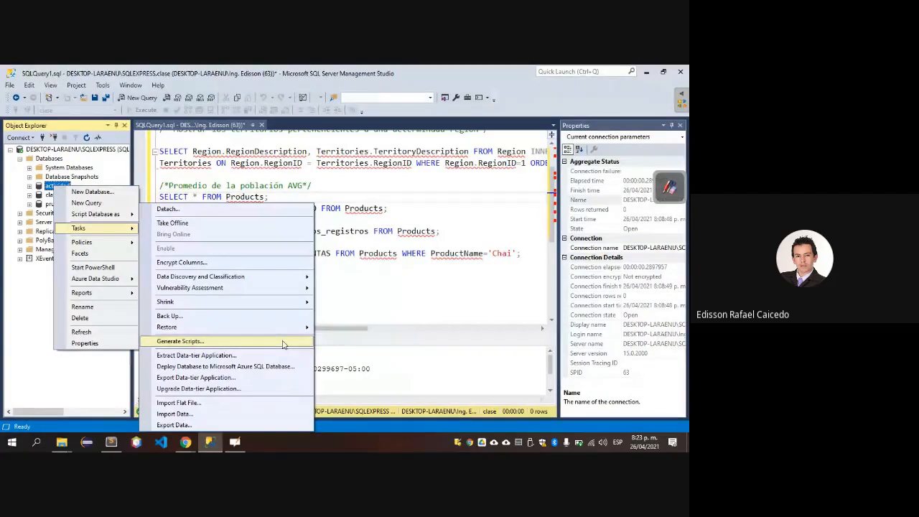
left_click(231, 414)
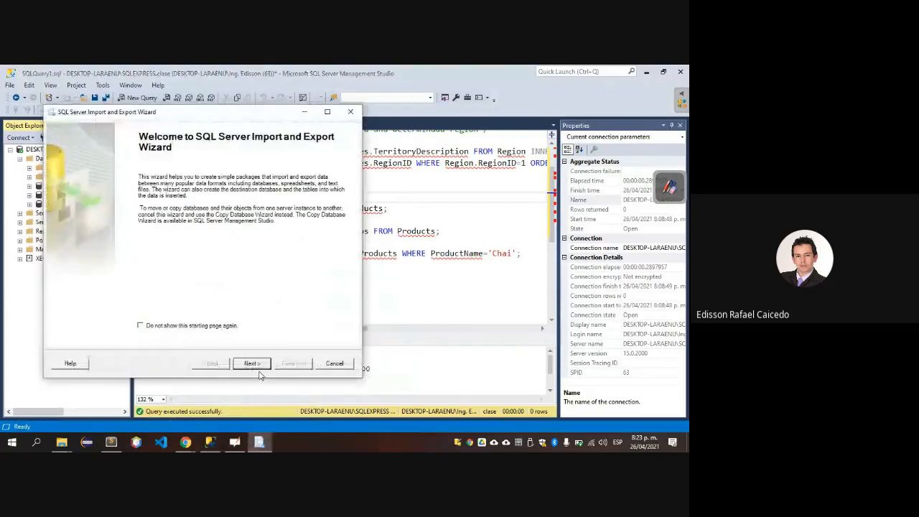
left_click(252, 362)
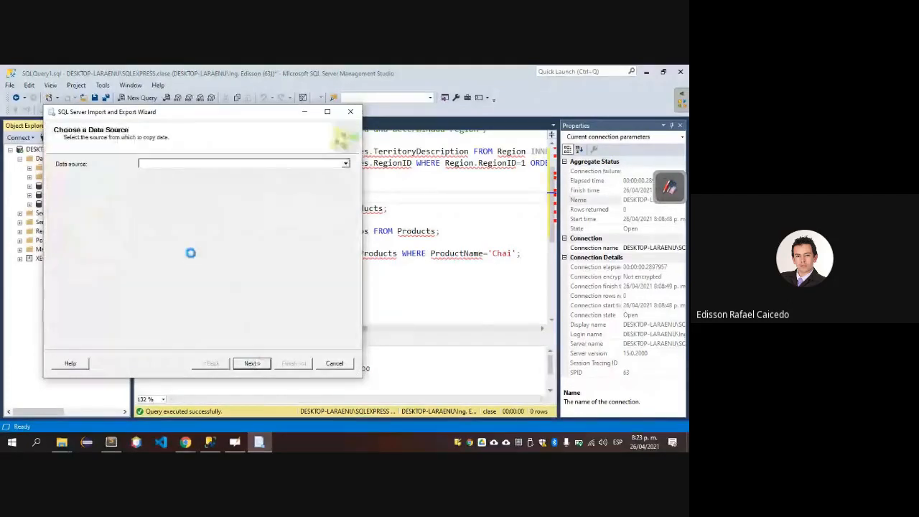
Look through the wizard's available data source types for one that suits the SQL file, keeping the Odbc provider selected.
left_click(345, 163)
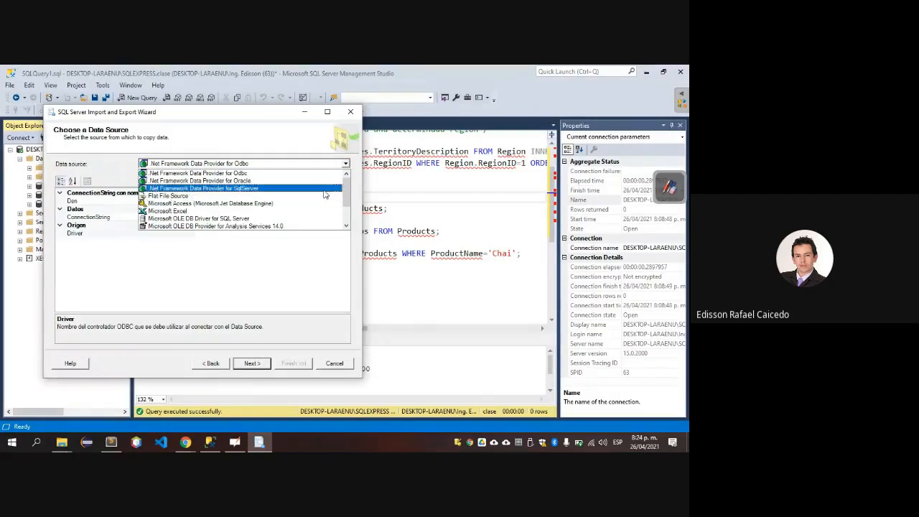
left_click(346, 226)
left_click(346, 226)
left_click(346, 226)
left_click(346, 226)
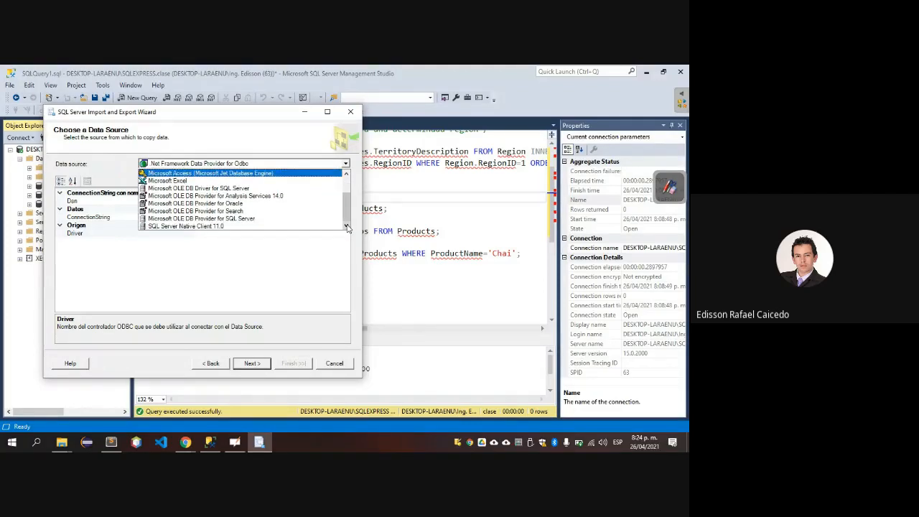
left_click_drag(348, 220, 351, 180)
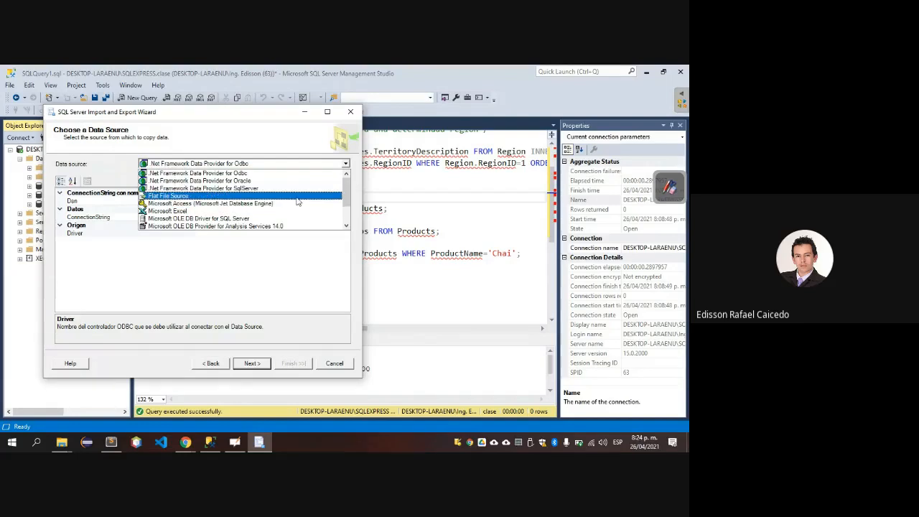
left_click(222, 341)
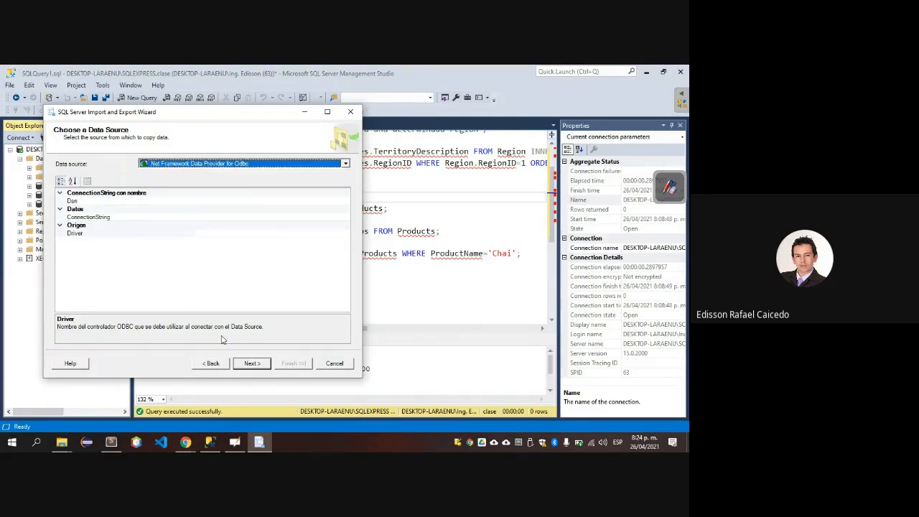
Try to continue the import with the Odbc provider, then dismiss the error and inspect its ConnectionString and Driver properties.
left_click(247, 363)
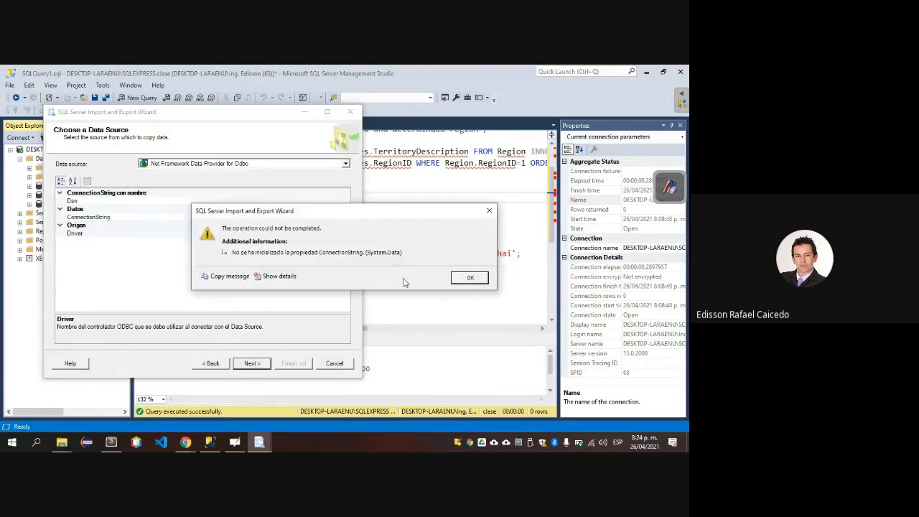
left_click(459, 277)
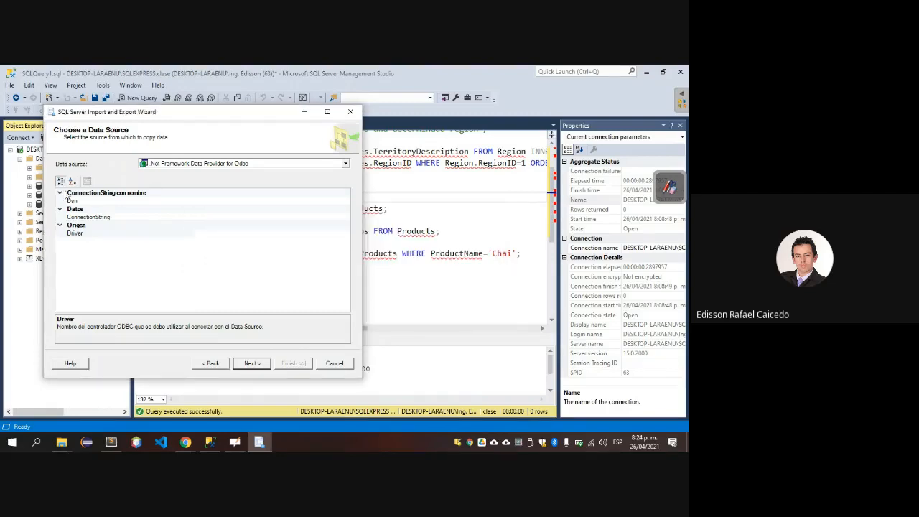
left_click(61, 194)
left_click(60, 194)
left_click(61, 209)
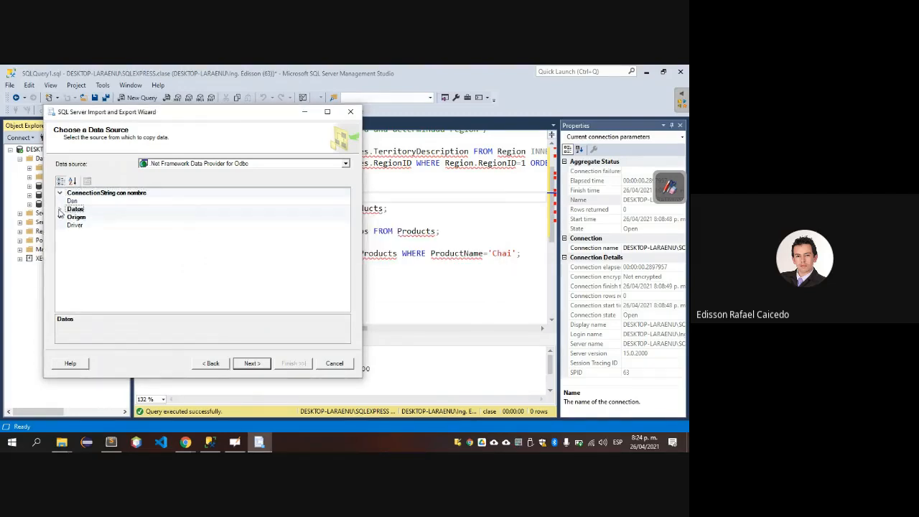
left_click(60, 209)
left_click(79, 217)
left_click(78, 234)
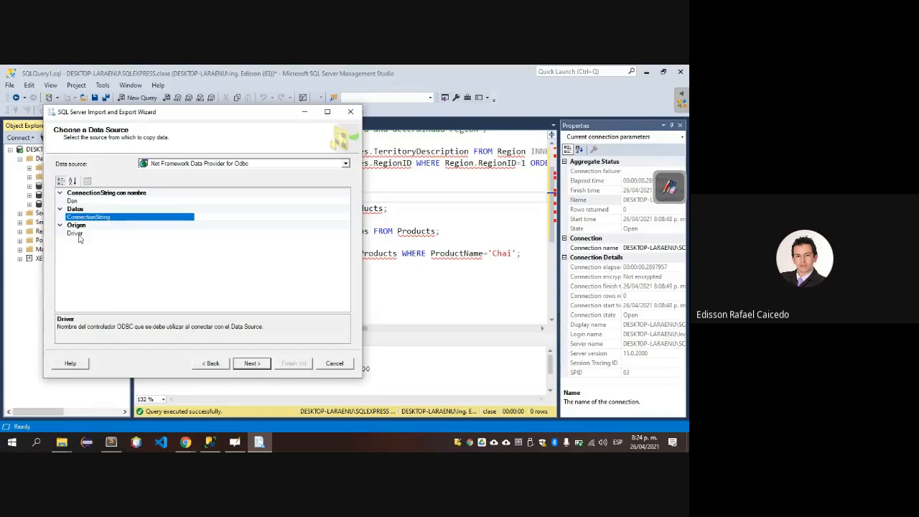
Try the .Net Framework Data Provider for SqlServer as the import's data source without filling in its connection properties.
left_click(255, 165)
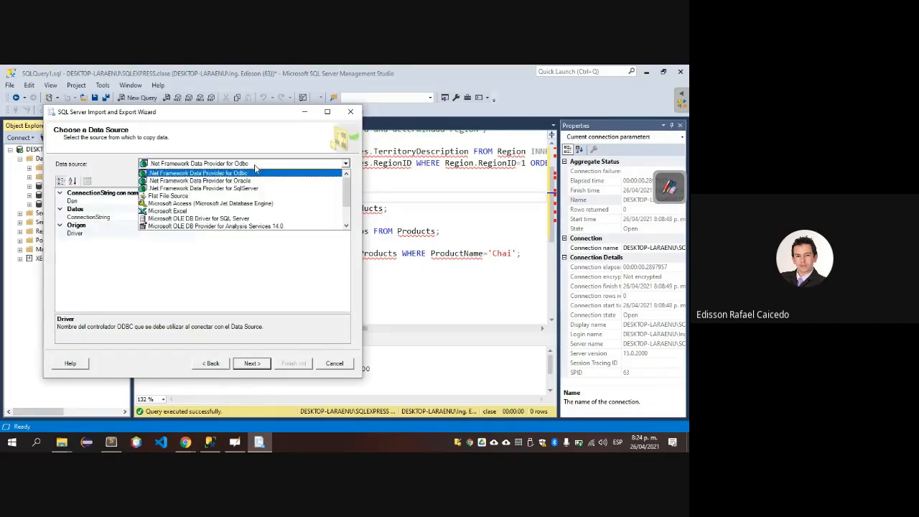
key("Down")
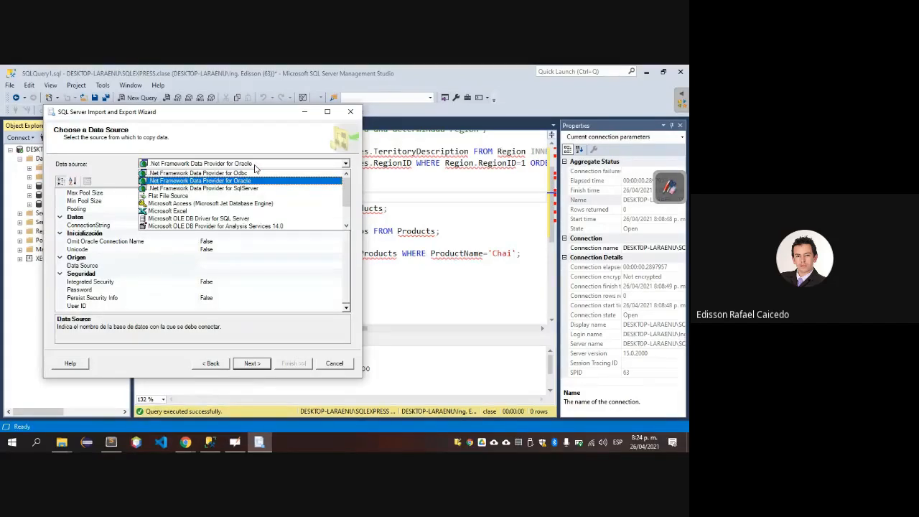
key("Down")
left_click(255, 165)
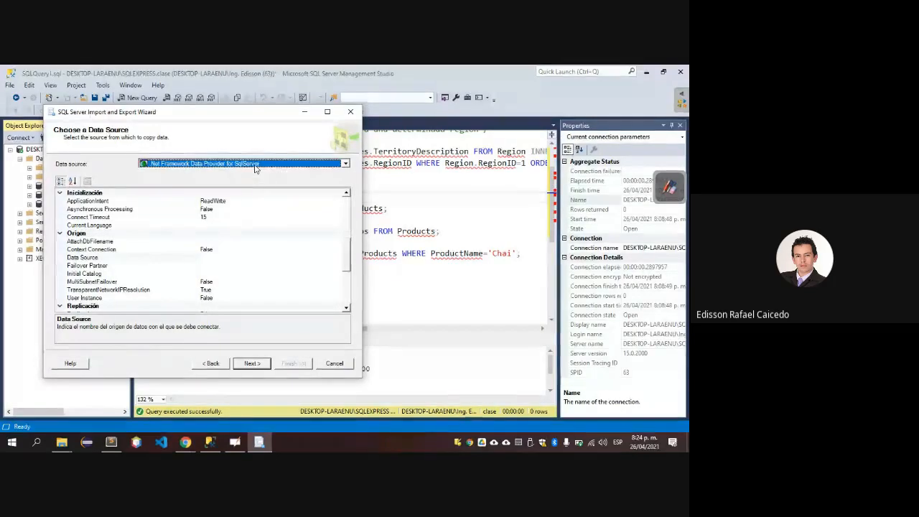
left_click(250, 363)
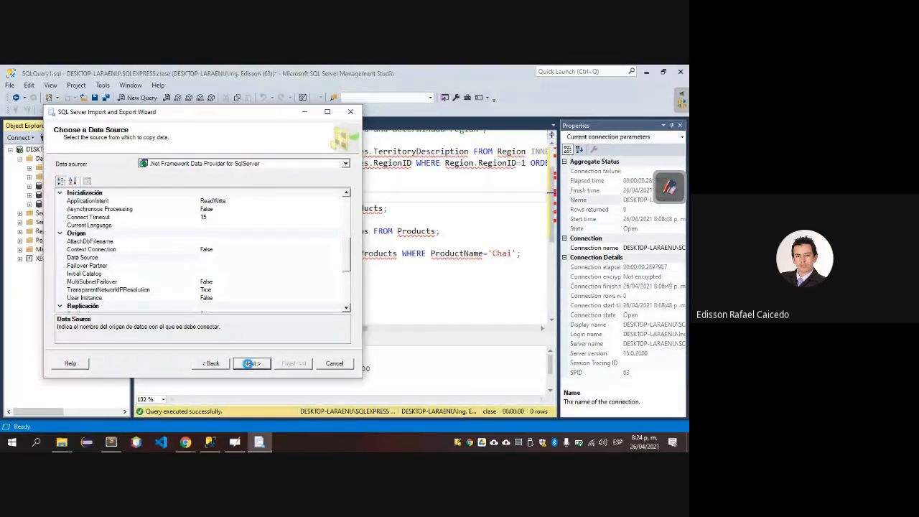
left_click(465, 277)
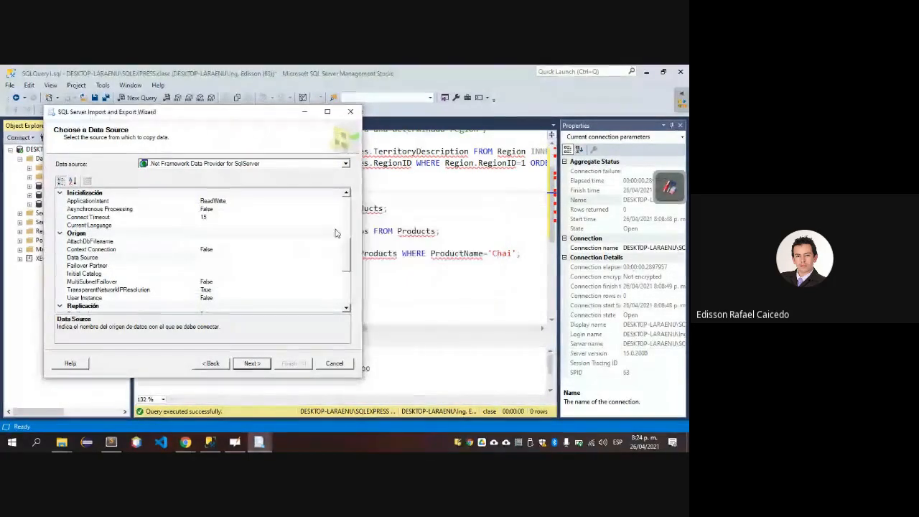
Choose Microsoft Access (Microsoft Jet Database Engine) as the data source, browse for a file in Descargas and cancel the file selection.
left_click(294, 164)
key("Down")
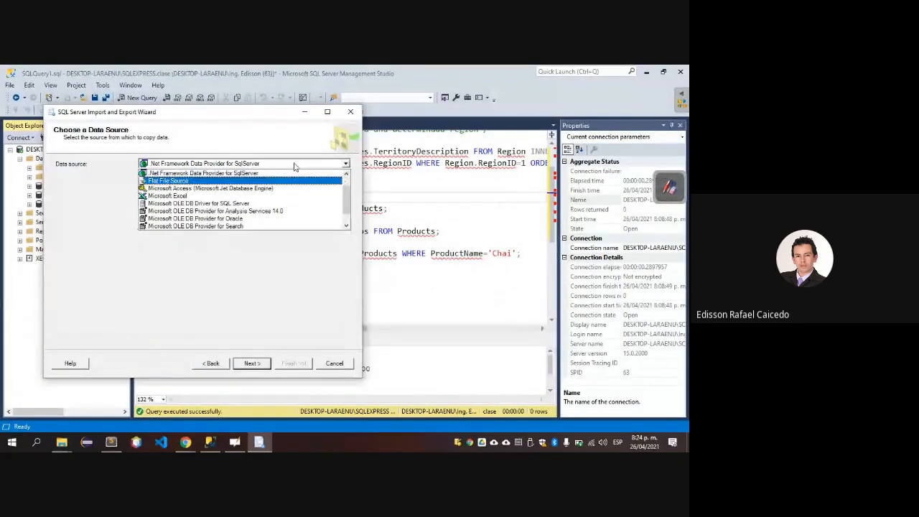
left_click(266, 189)
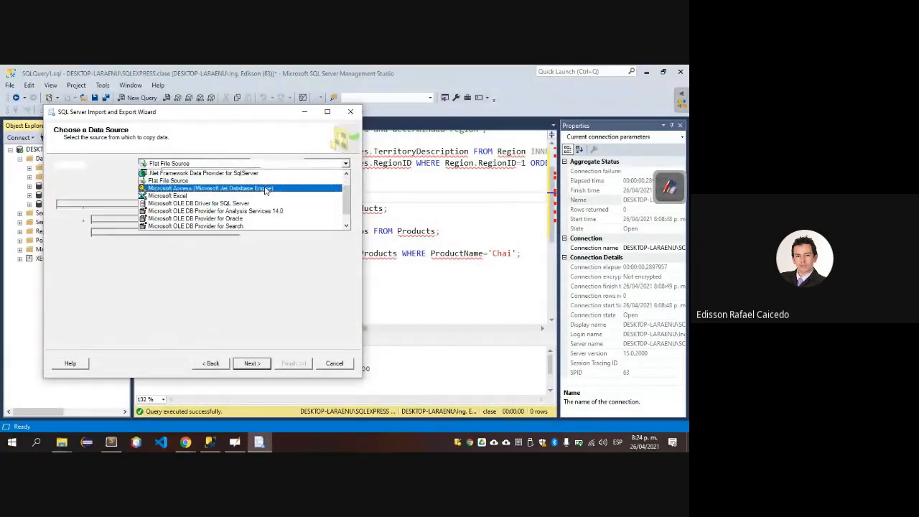
left_click(244, 190)
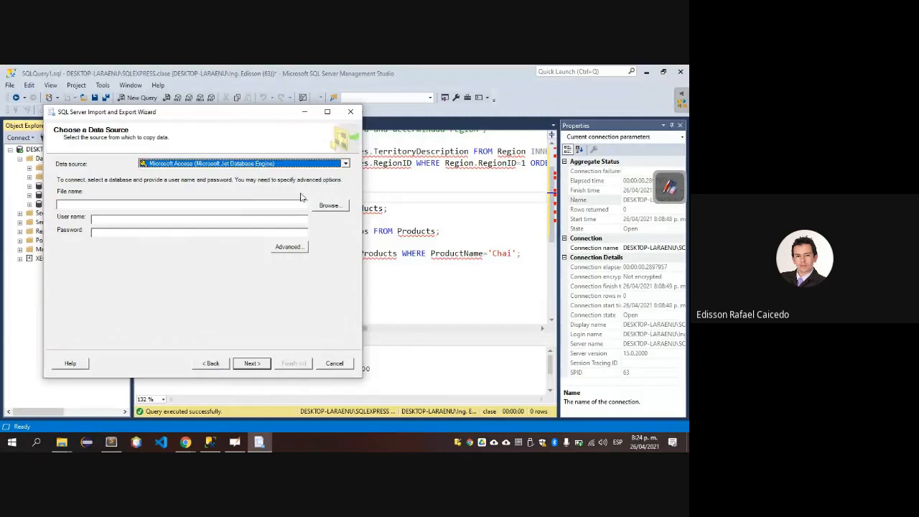
left_click(329, 206)
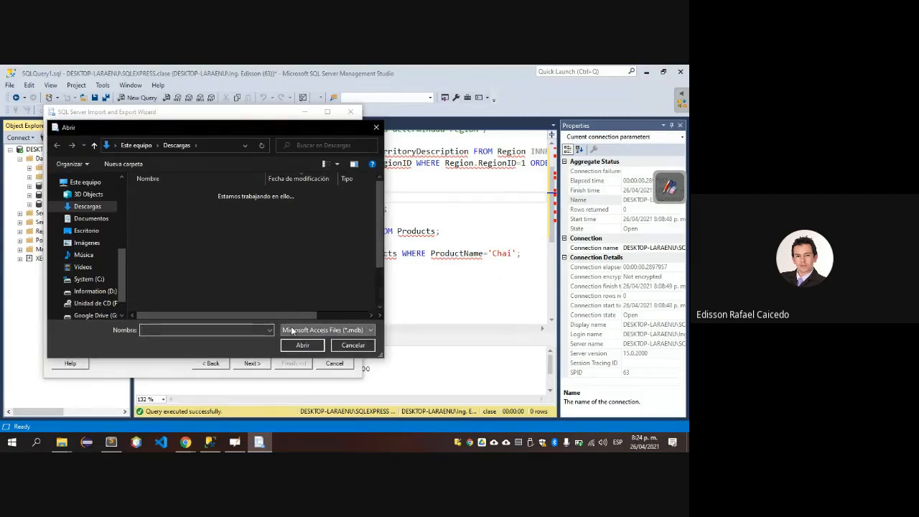
left_click(374, 128)
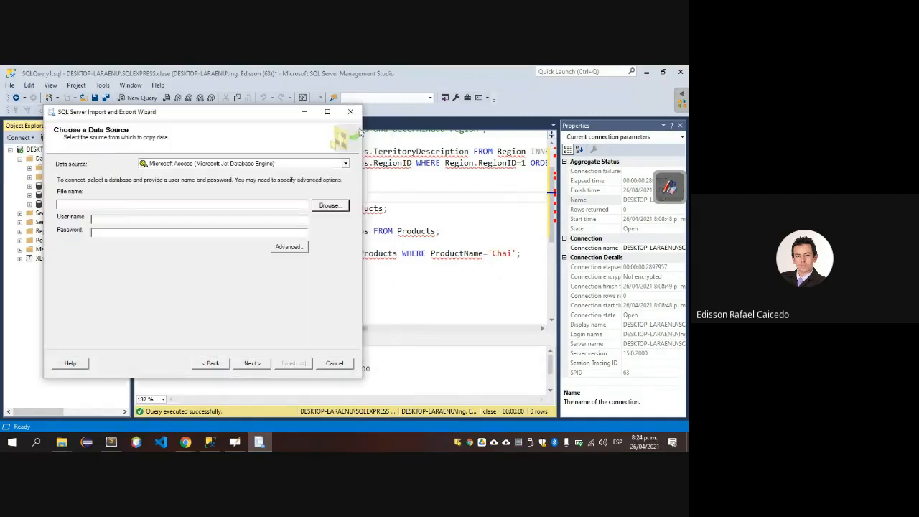
Try to continue the import with Microsoft OLE DB Driver for SQL Server as the data source, then dismiss the error.
left_click(307, 168)
key("Down")
key("Down")
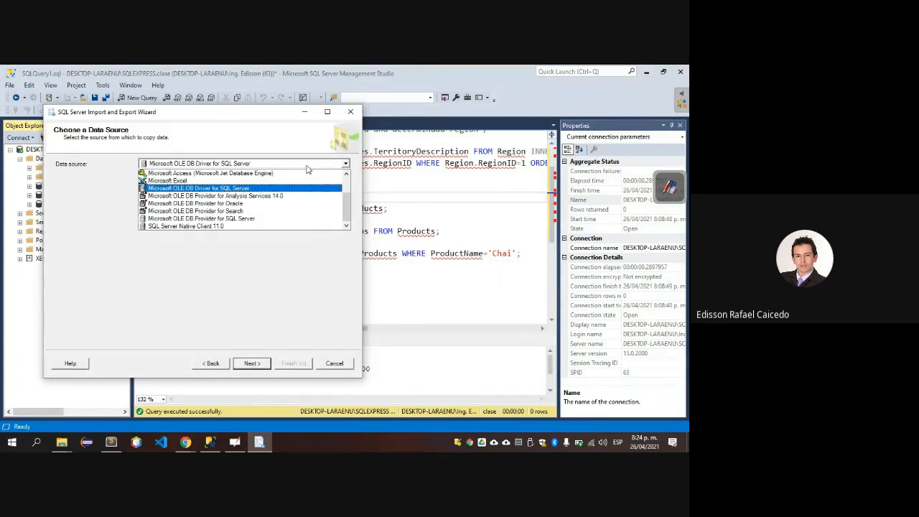
key("Return")
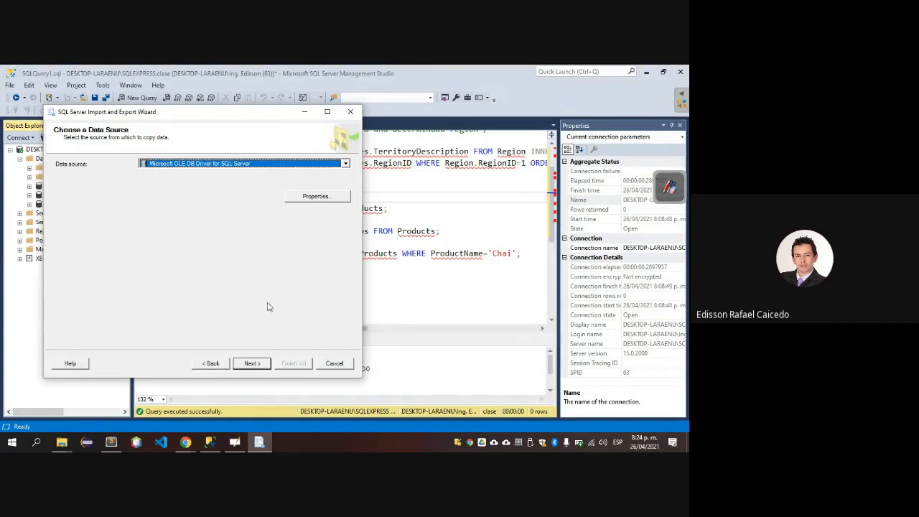
left_click(253, 361)
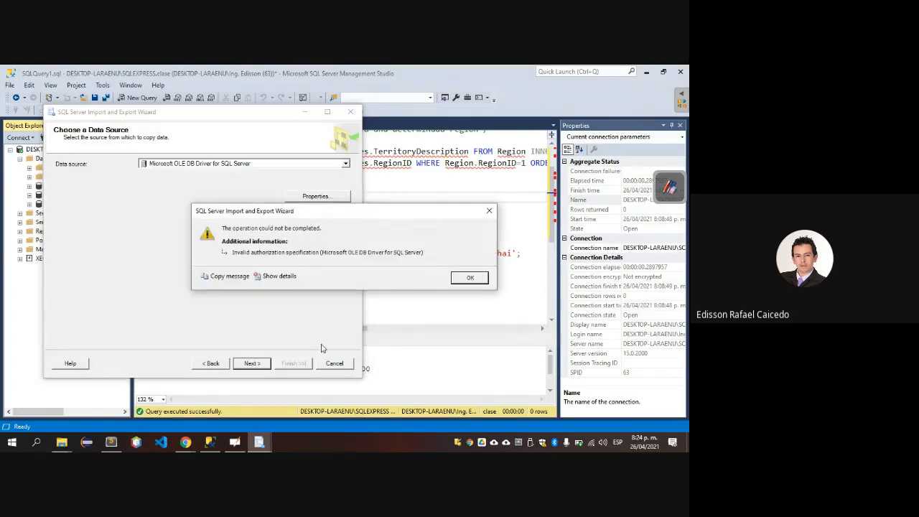
left_click(466, 277)
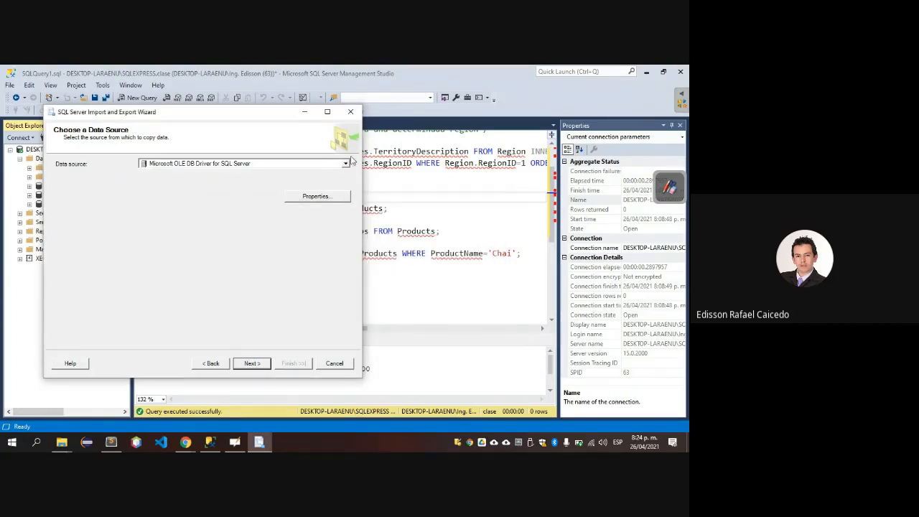
Choose Microsoft OLE DB Provider for SQL Server as the data source and check the available server names.
left_click(348, 163)
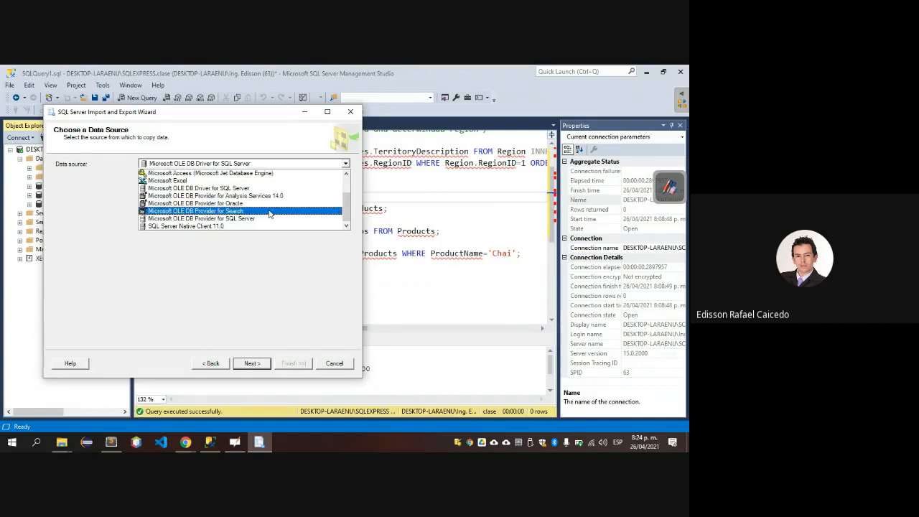
left_click(270, 219)
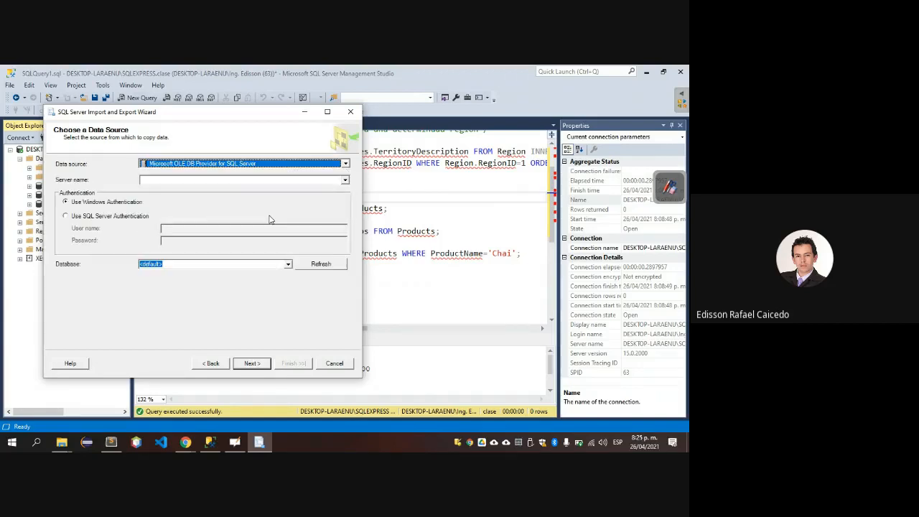
left_click(345, 180)
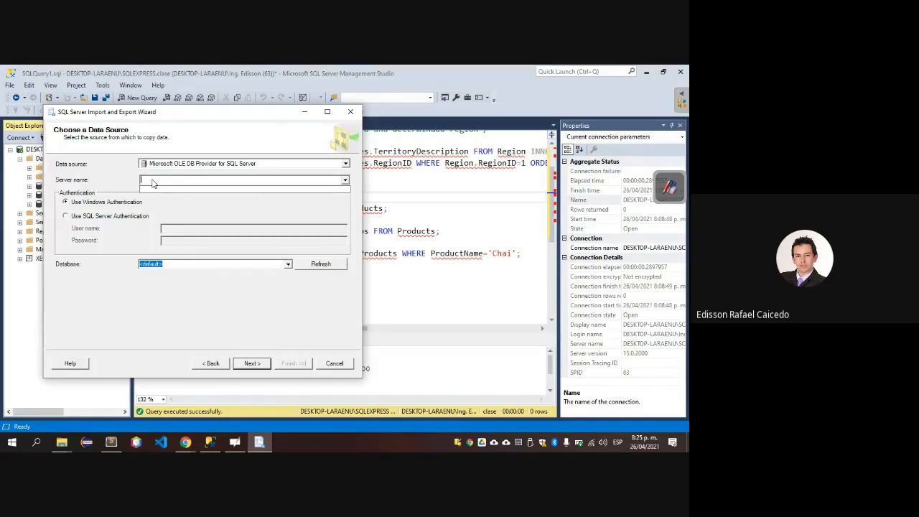
Set the data source to SQL Server Native Client 11.0 and look through the available providers again.
left_click(347, 166)
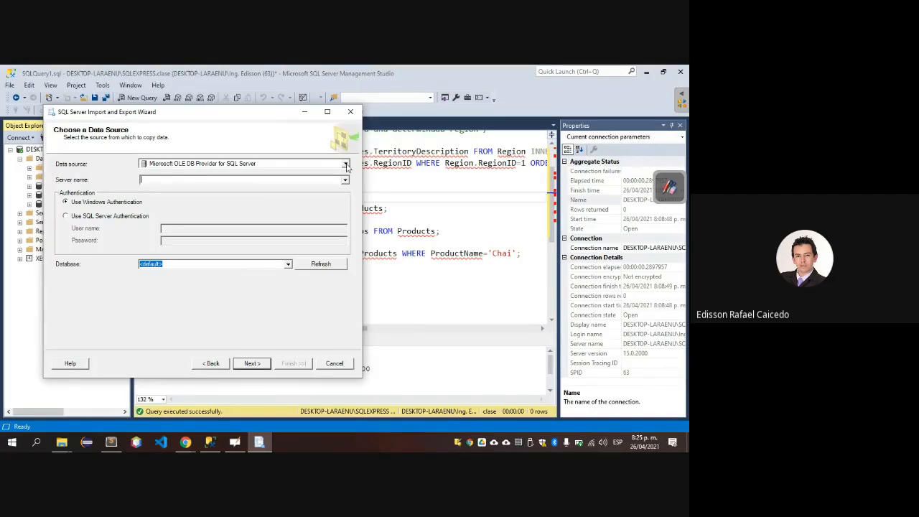
left_click(345, 164)
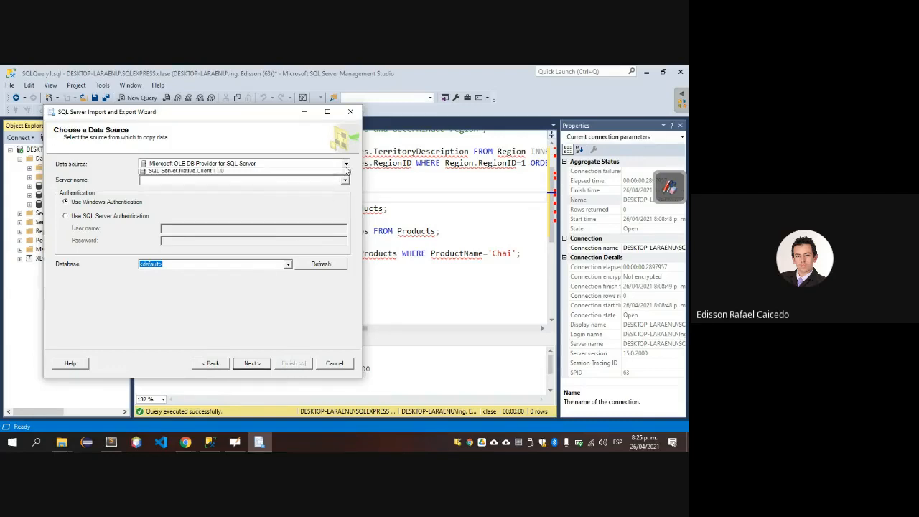
scroll(297, 191, "down", 2)
scroll(297, 191, "down", 3)
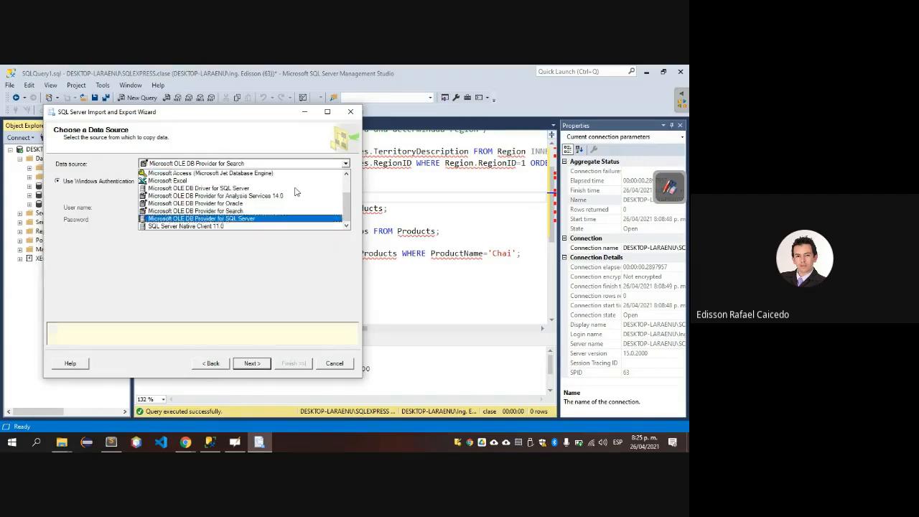
key("Return")
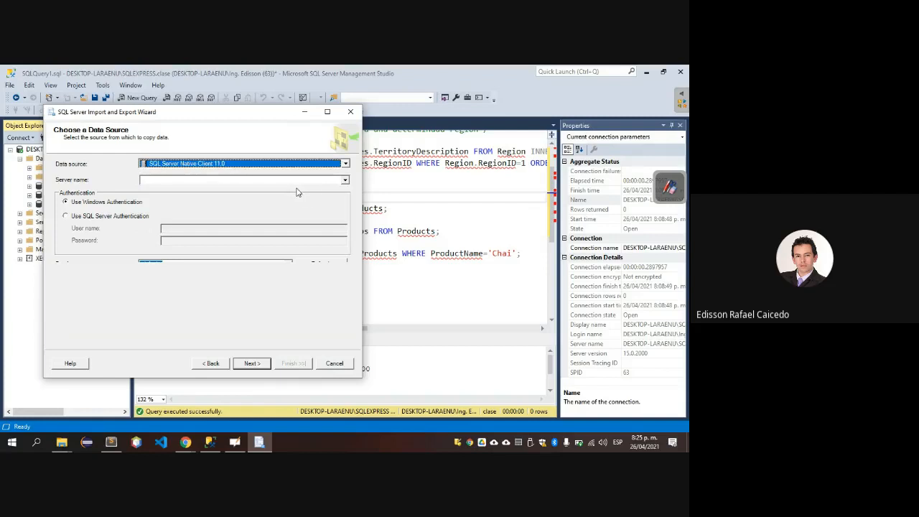
left_click(345, 163)
scroll(349, 212, "up", 5)
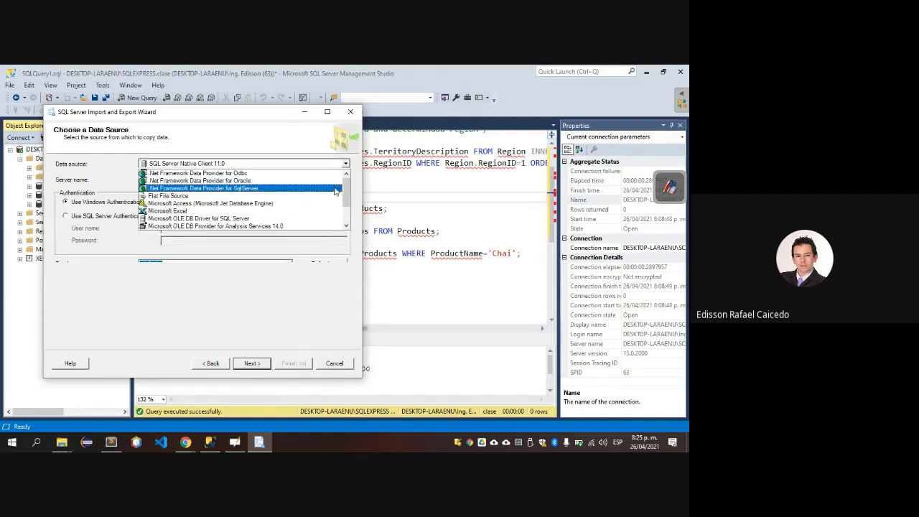
Switch to Chrome and search Google for "importar script sql server 2019".
key("alt+Tab")
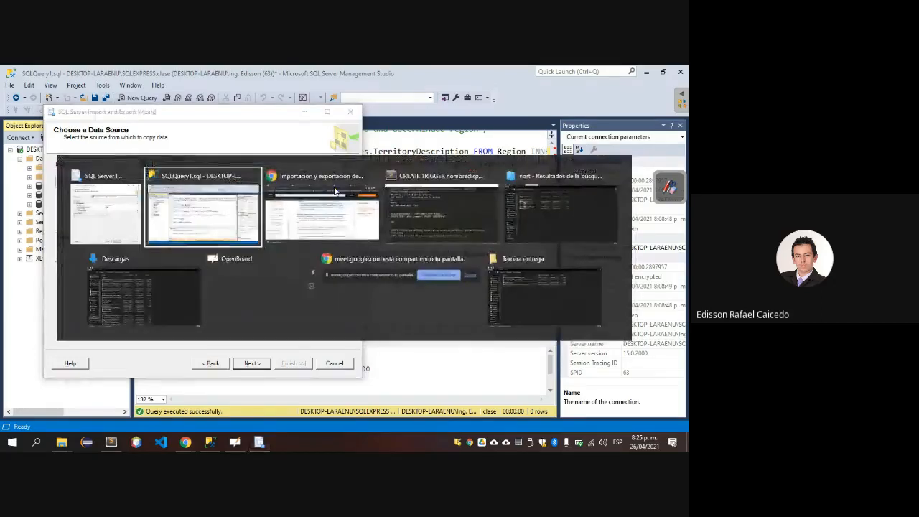
key("alt+Tab")
key("ctrl+l")
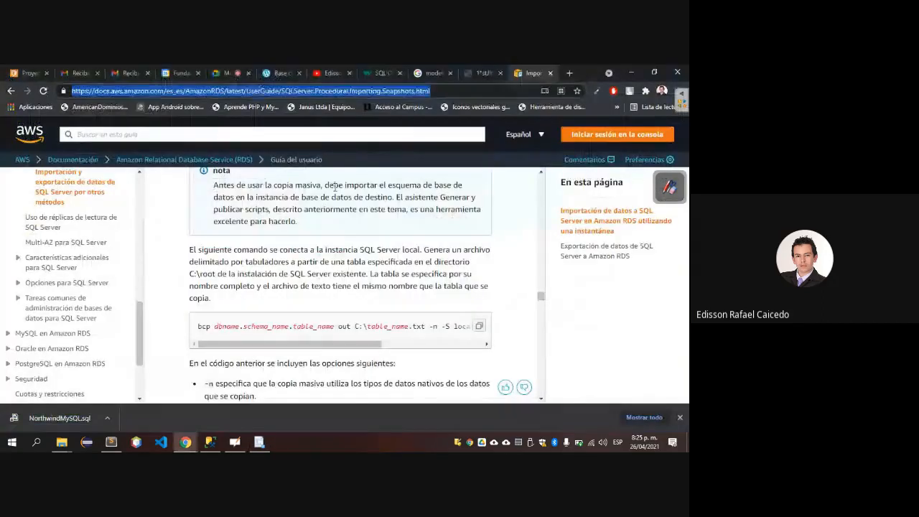
type("importar script sql server 201")
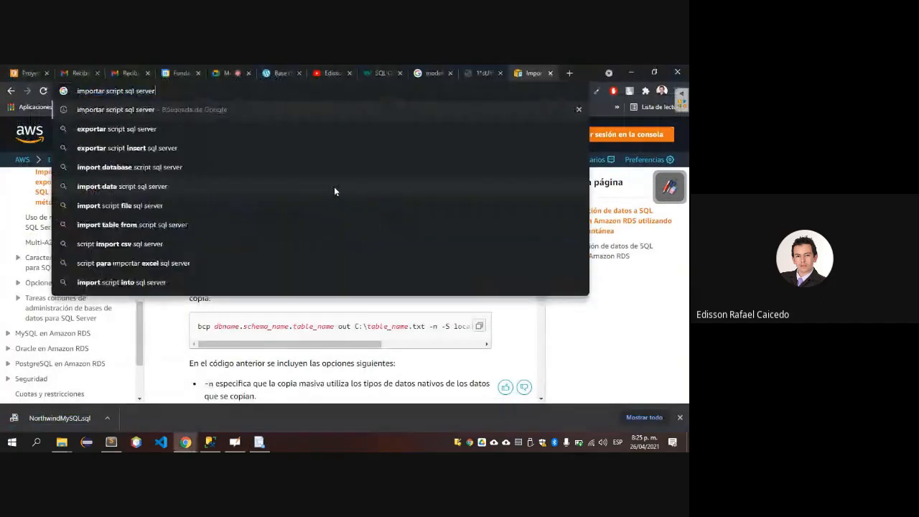
type("9")
key("Return")
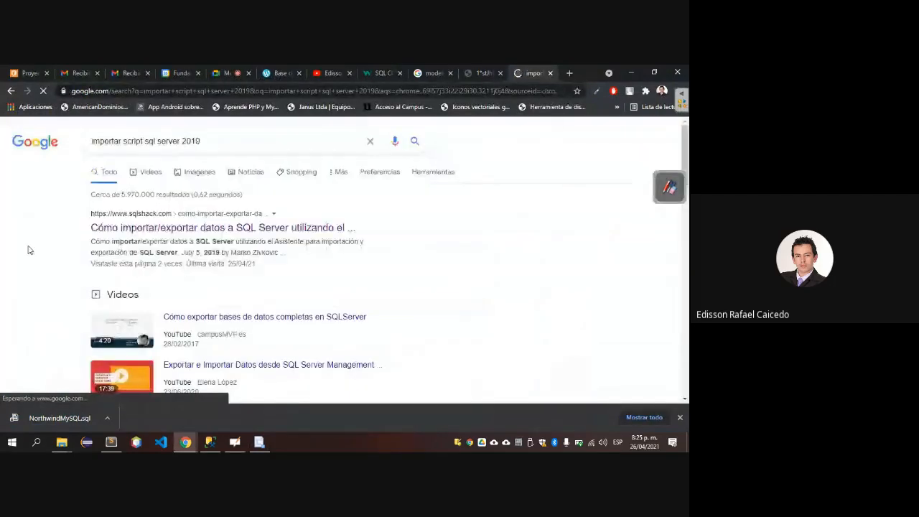
Open the Microsoft Docs result on starting the SQL Server Import and Export Wizard and read the ways to start it.
scroll(28, 250, "down", 8)
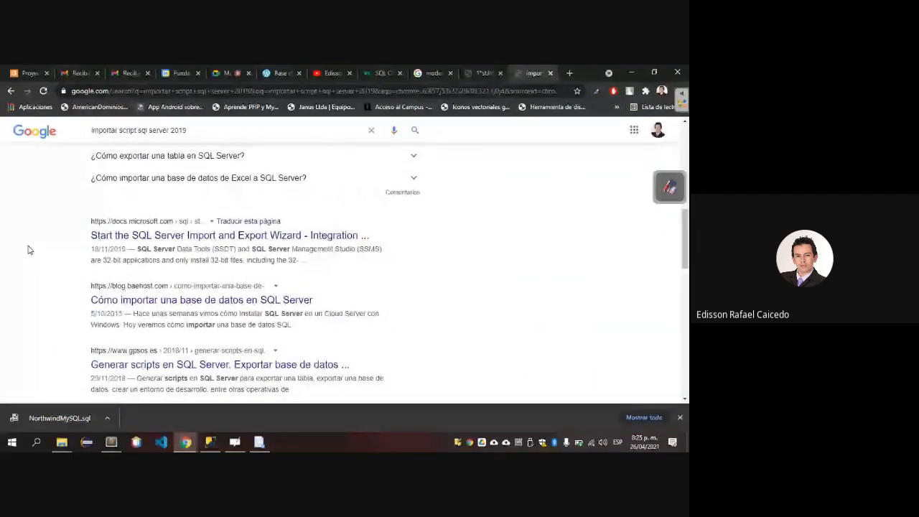
scroll(28, 249, "down", 1)
left_click(187, 165)
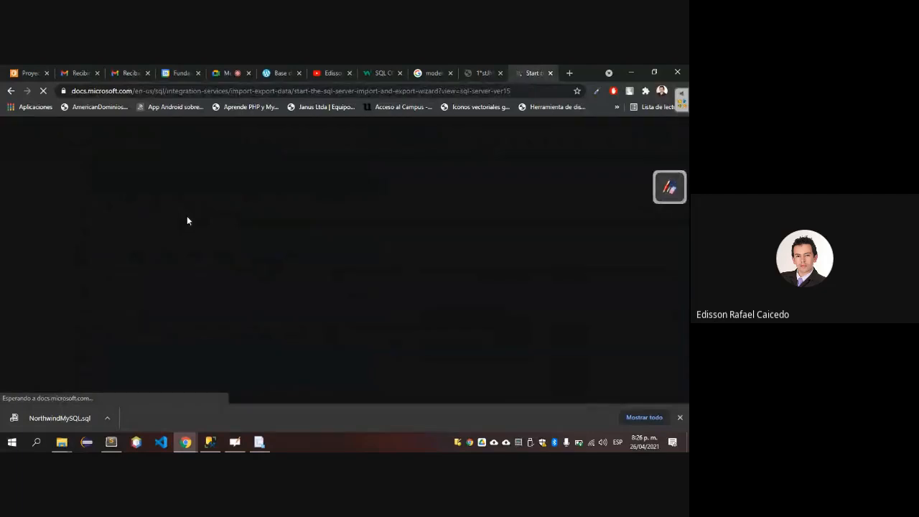
scroll(202, 260, "down", 2)
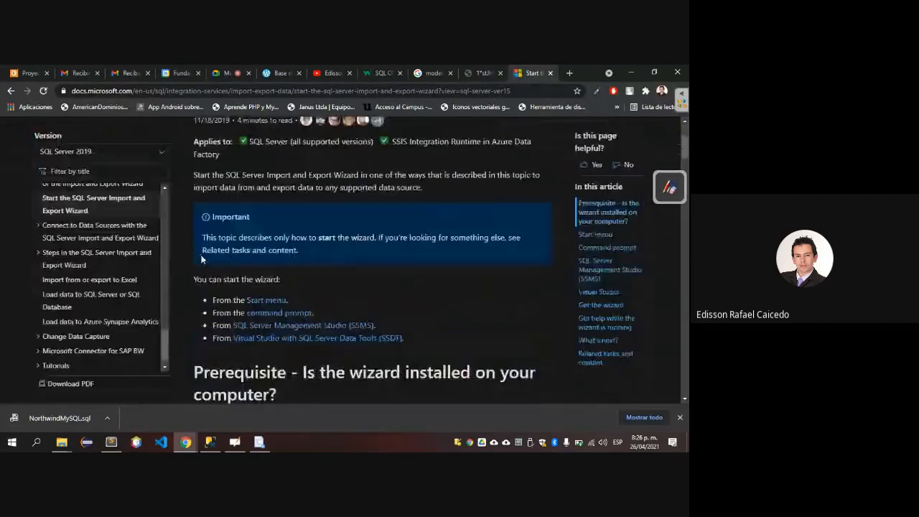
scroll(202, 258, "down", 5)
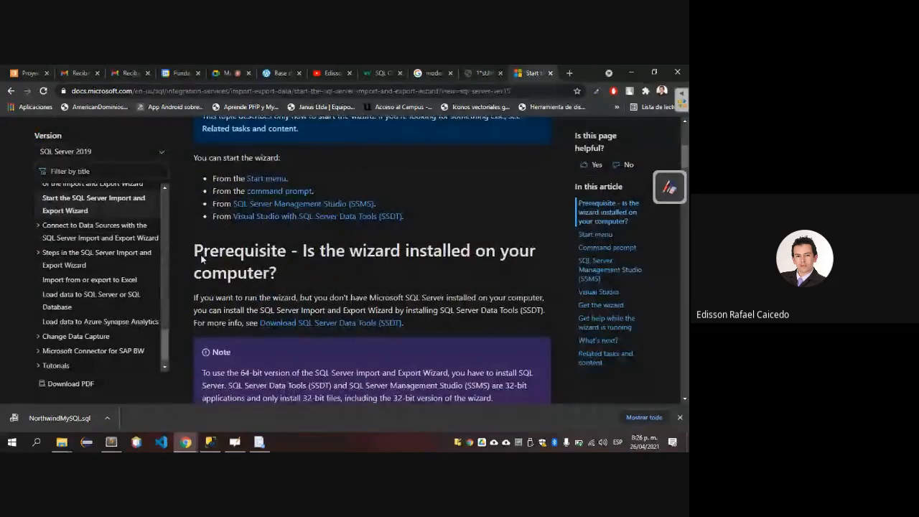
scroll(202, 257, "down", 4)
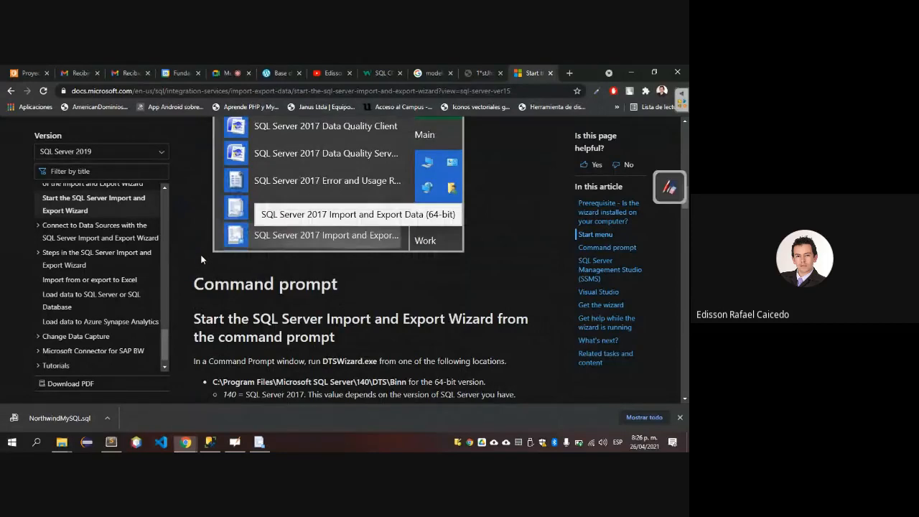
Look through the installed Windows programs for the SQL Server import and export tool.
key("super")
scroll(72, 376, "down", 10)
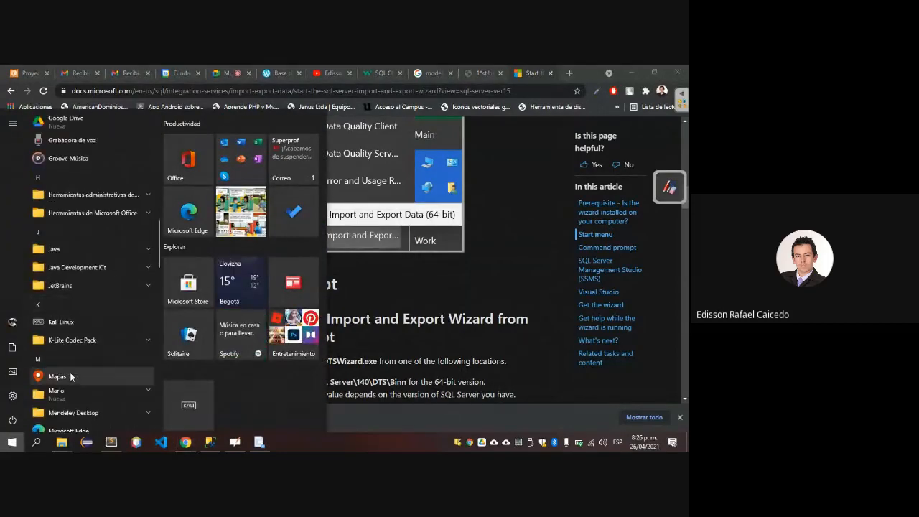
scroll(71, 376, "down", 10)
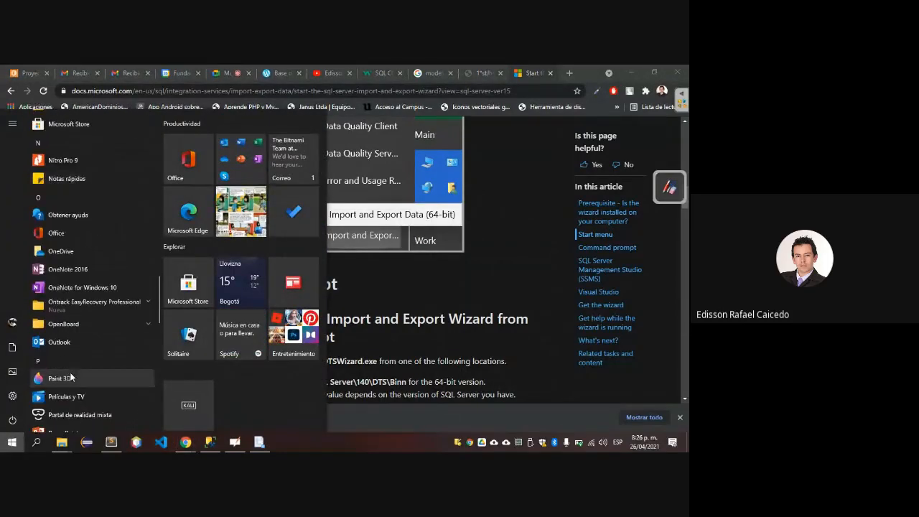
scroll(70, 376, "down", 10)
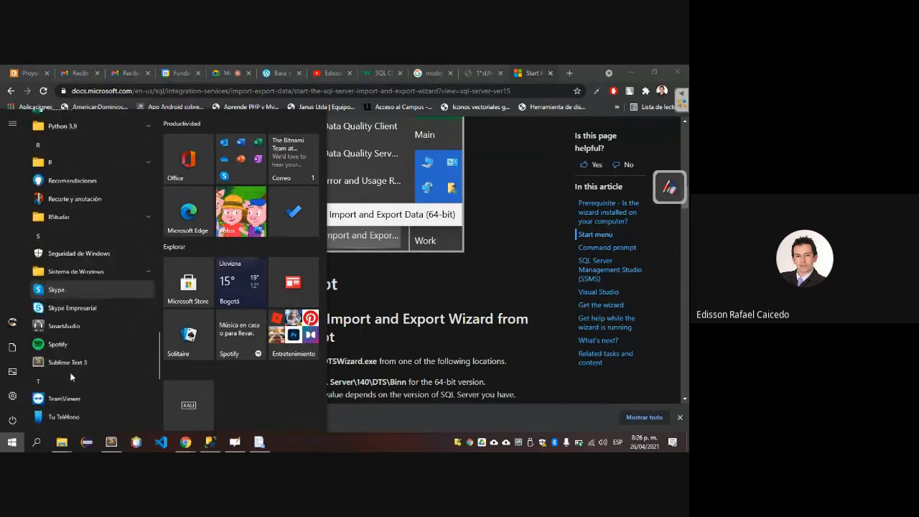
scroll(70, 377, "down", 2)
scroll(69, 372, "down", 4)
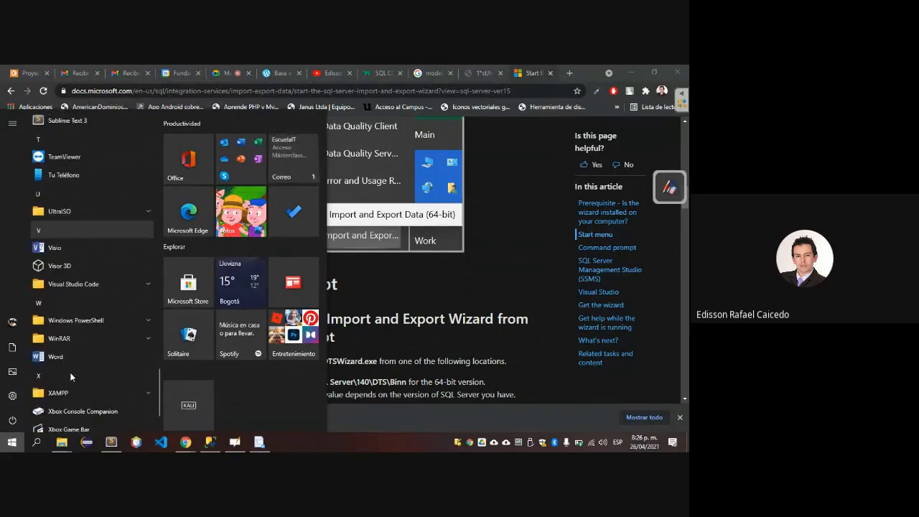
scroll(70, 371, "up", 4)
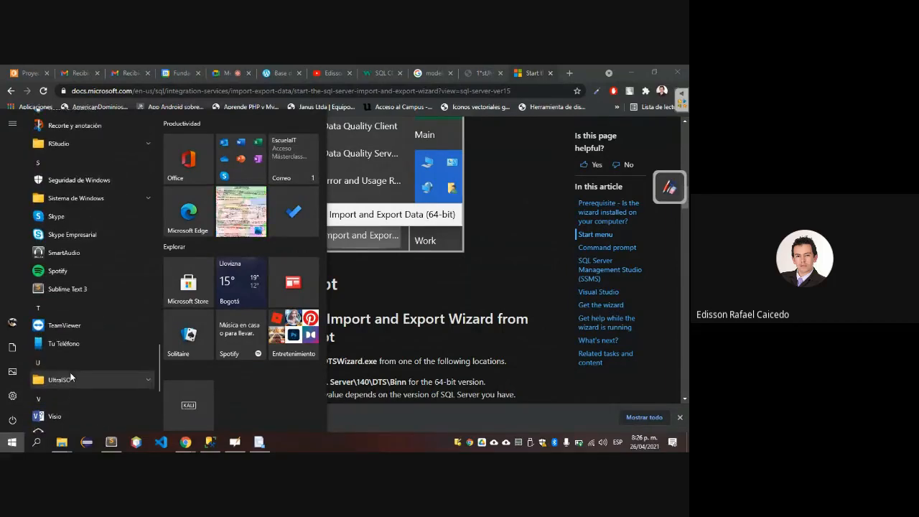
Search Windows for "sql", check the matching folders including SQL Server Management Studio in Documents, and return to the Chrome article.
type("sql")
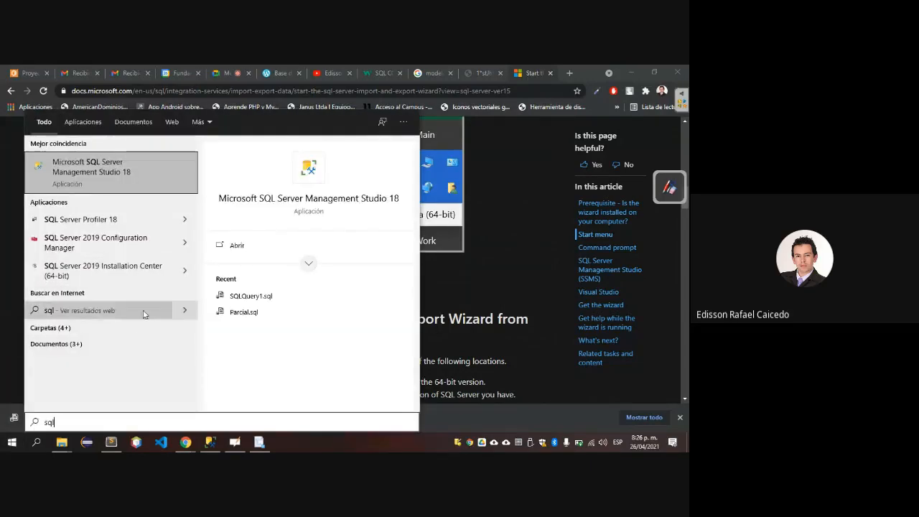
left_click(123, 331)
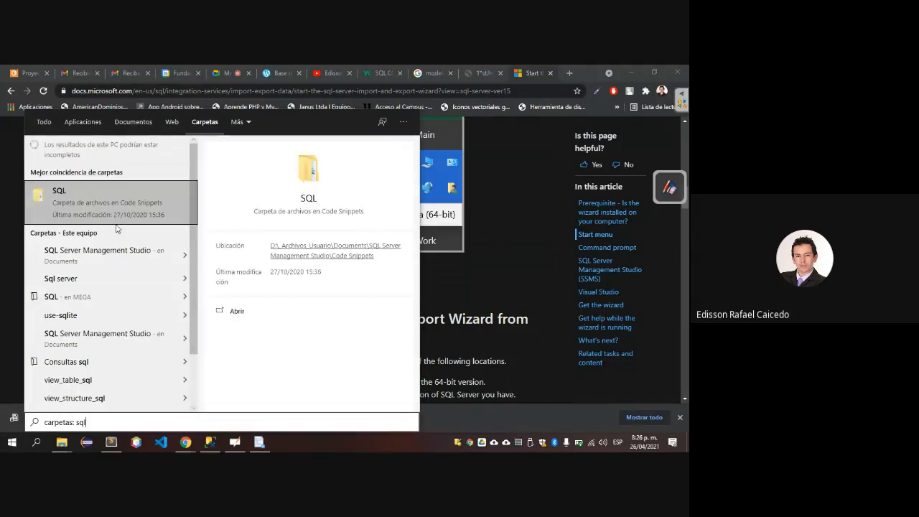
left_click(181, 257)
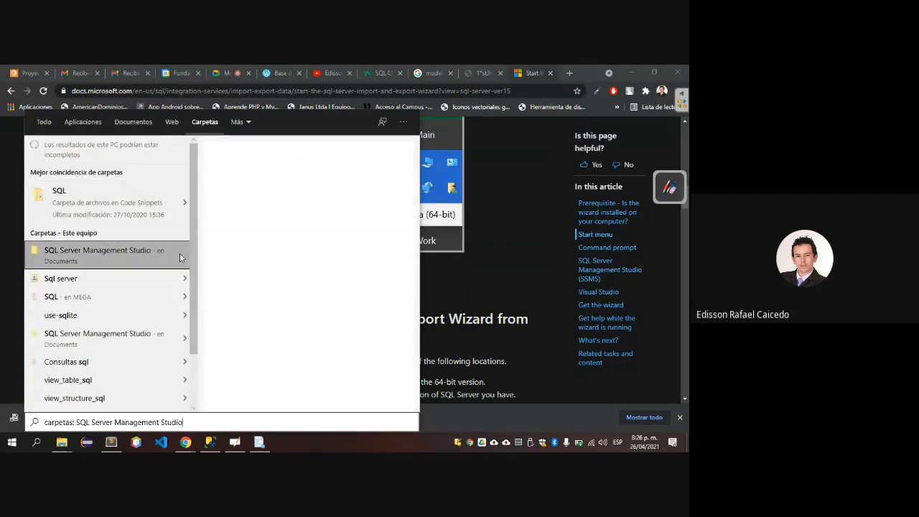
scroll(123, 266, "down", 1)
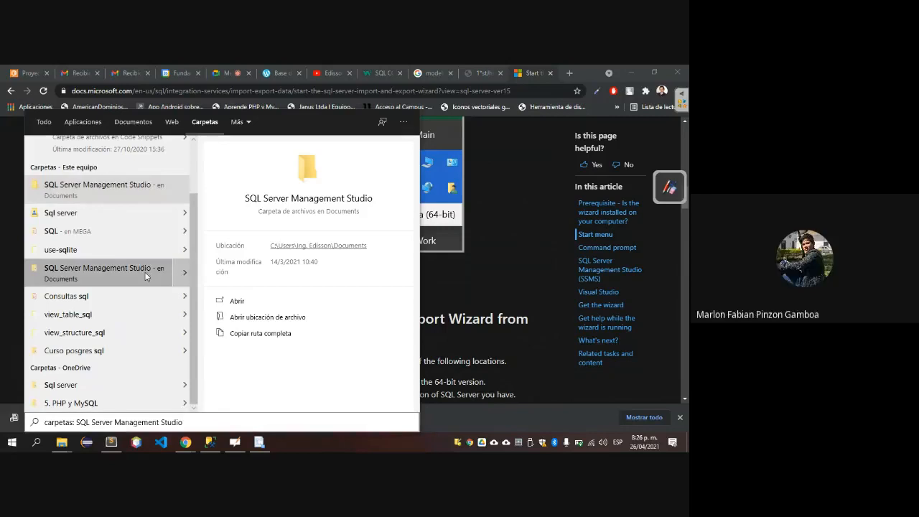
key("Escape")
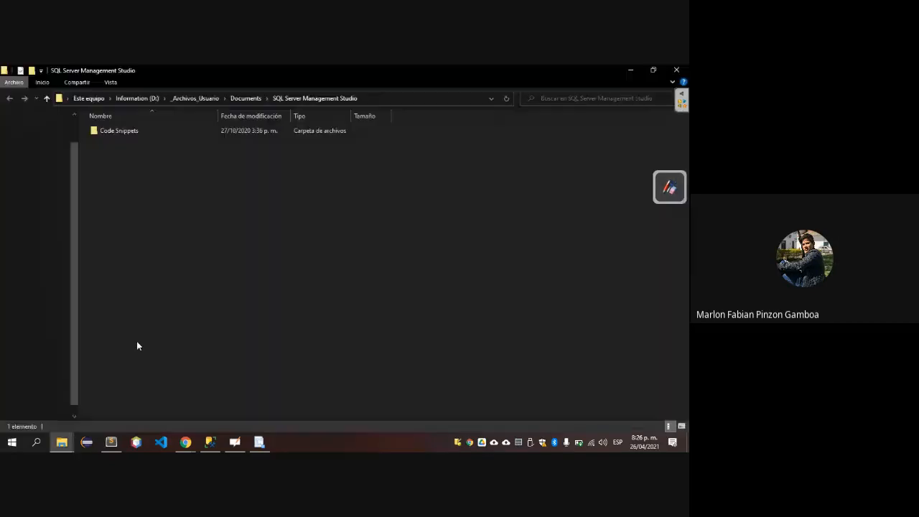
key("alt+Tab")
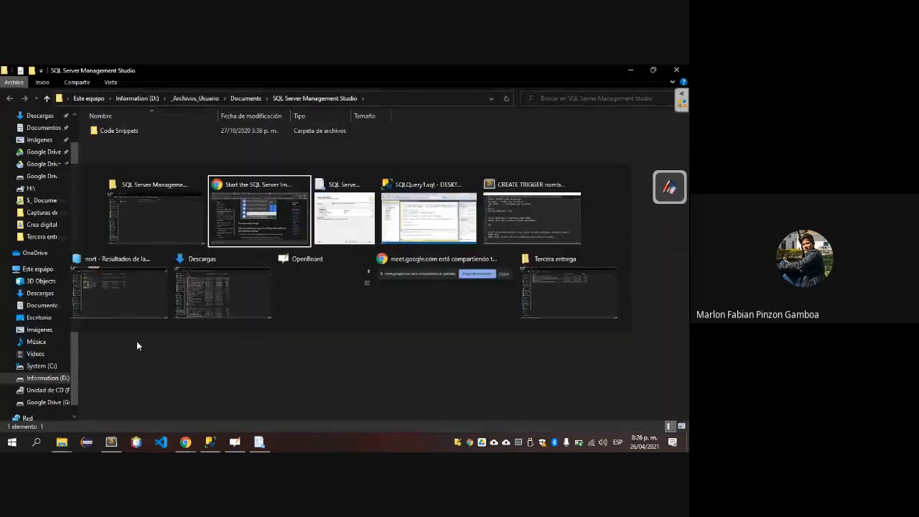
Switch to the Descargas folder in File Explorer and open NorthwindMySQL.sql in SQL Server Management Studio.
key("super")
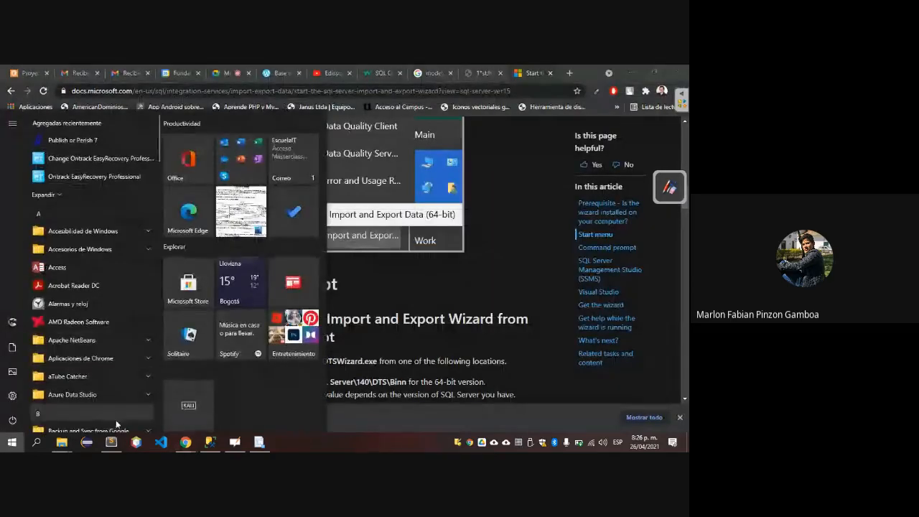
left_click(61, 445)
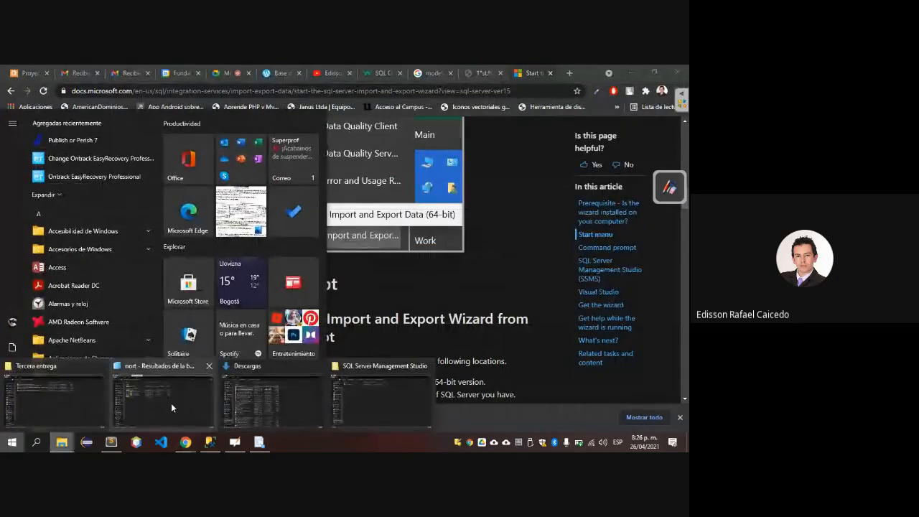
left_click(239, 399)
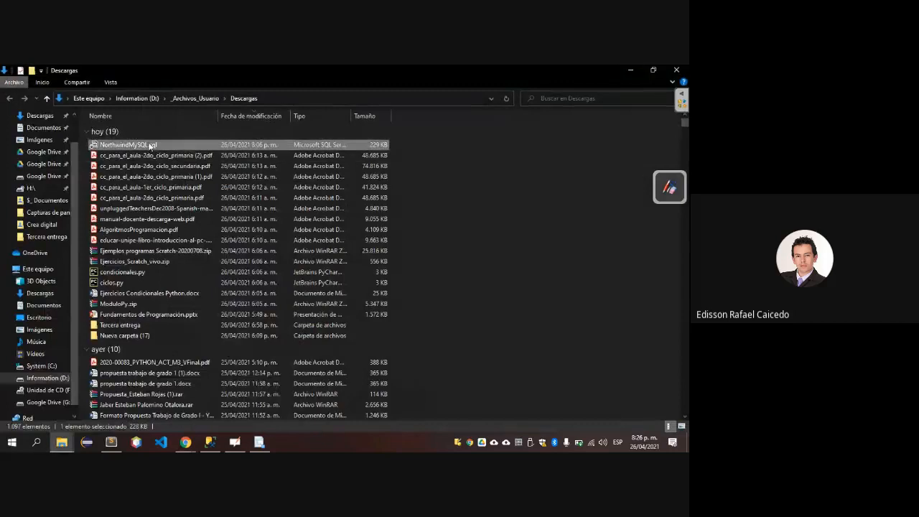
double_click(147, 145)
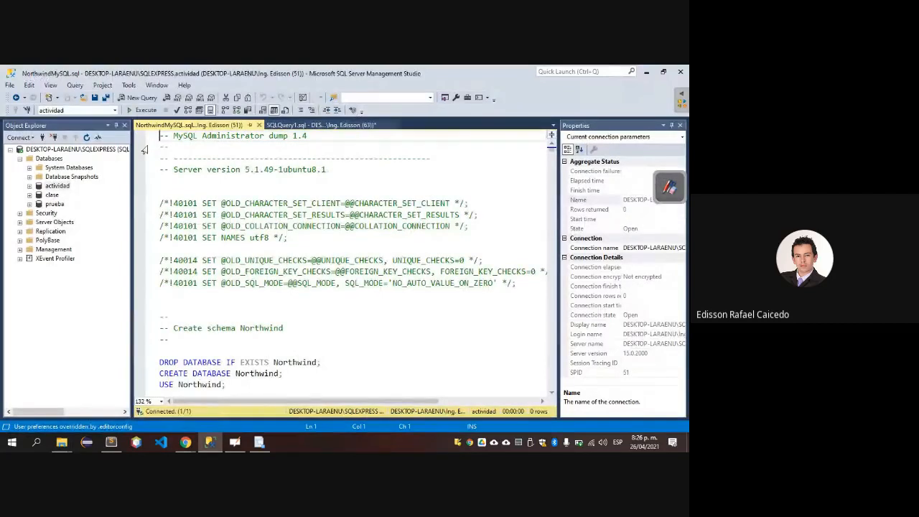
Try to execute the whole NorthwindMySQL.sql script on the current connection, leaving its text unaltered.
type("S")
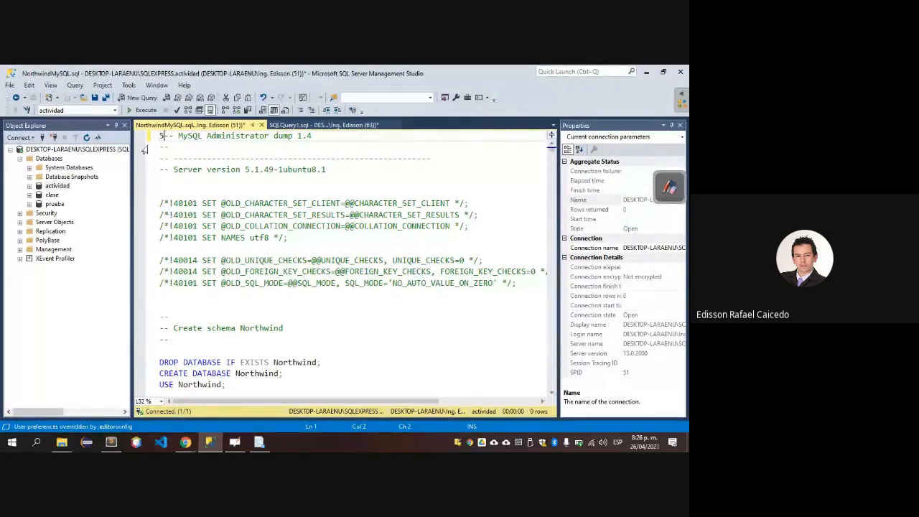
key("BackSpace")
key("F5")
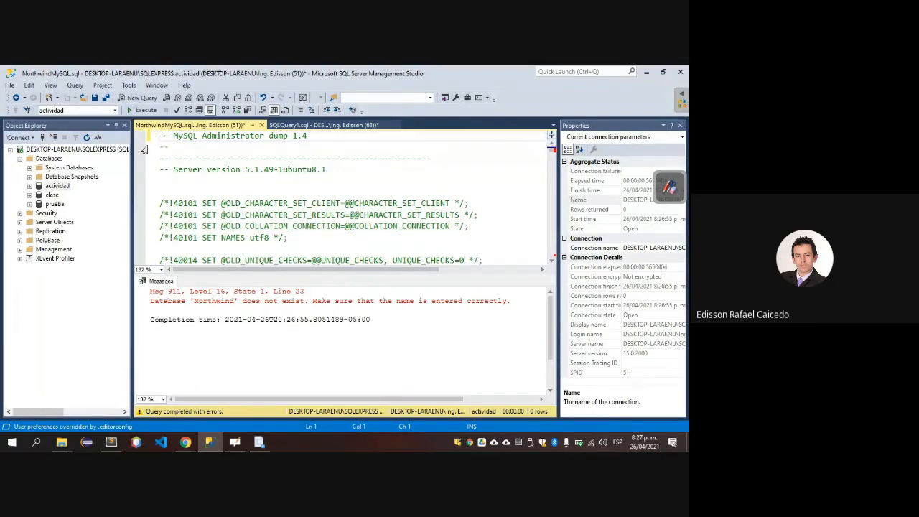
Switch back to Chrome, launch the SQL Server 2019 Import and Export wizard from Windows, check its data source page and close it.
key("alt+Tab")
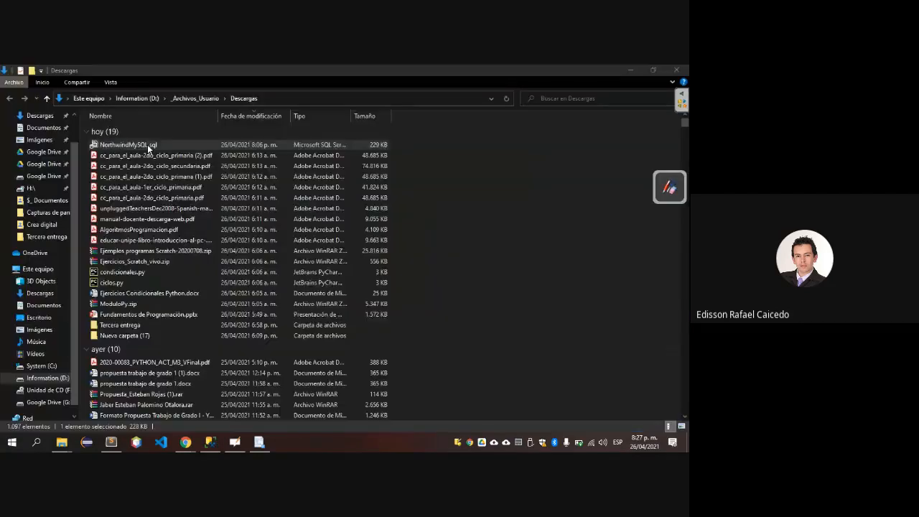
key("alt+Tab")
key("alt+Tab")
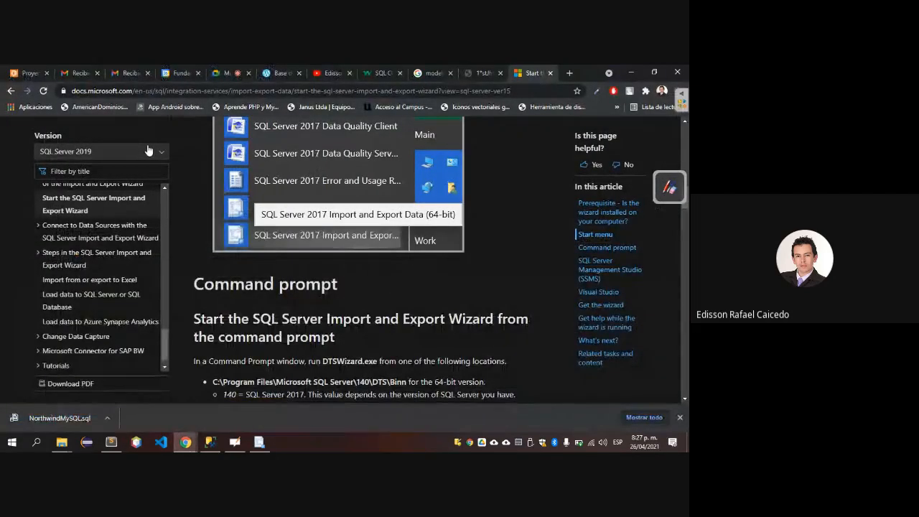
key("super")
scroll(65, 280, "down", 5)
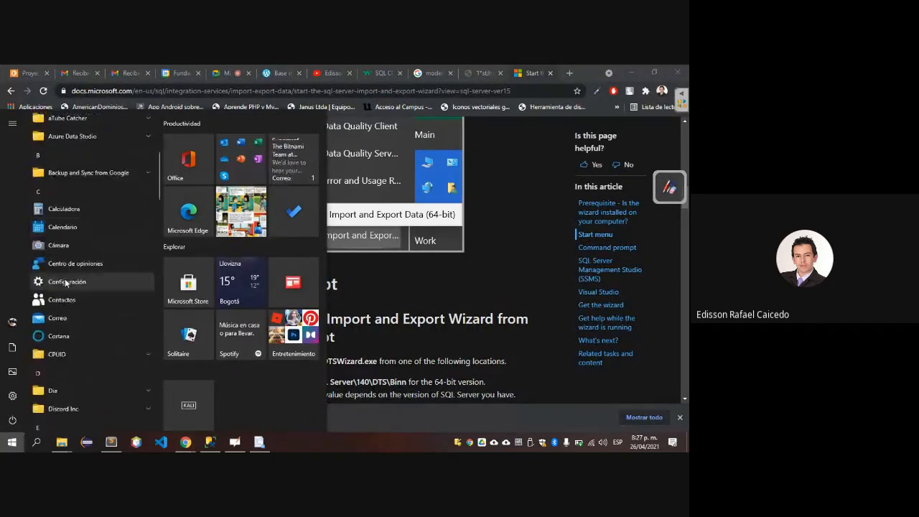
scroll(65, 282, "down", 5)
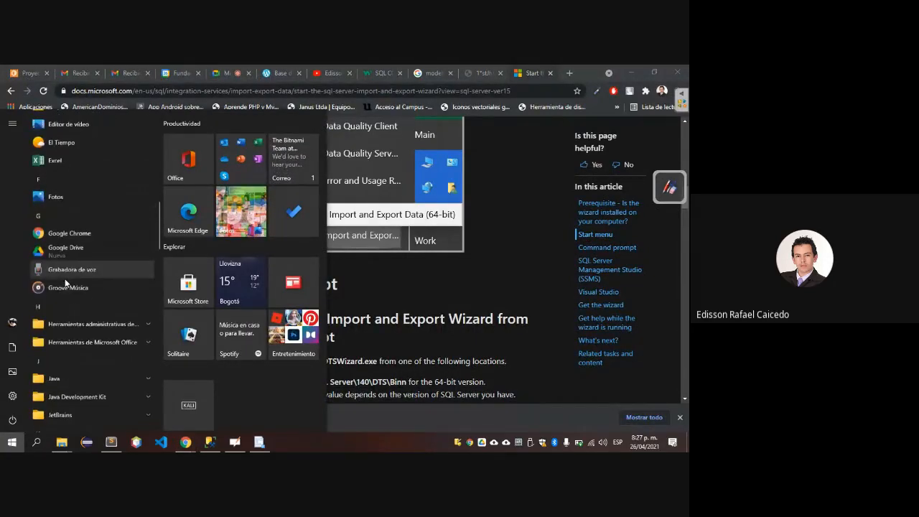
scroll(64, 282, "down", 1)
scroll(64, 282, "down", 7)
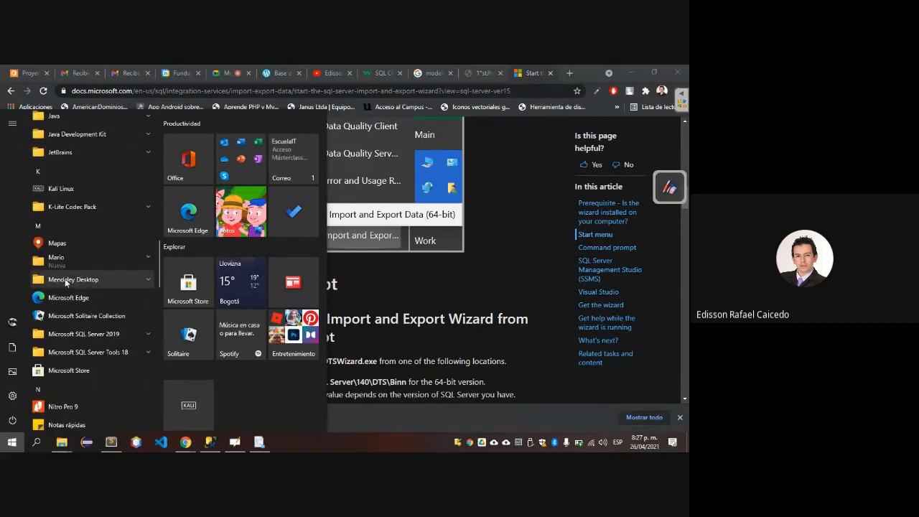
left_click(149, 335)
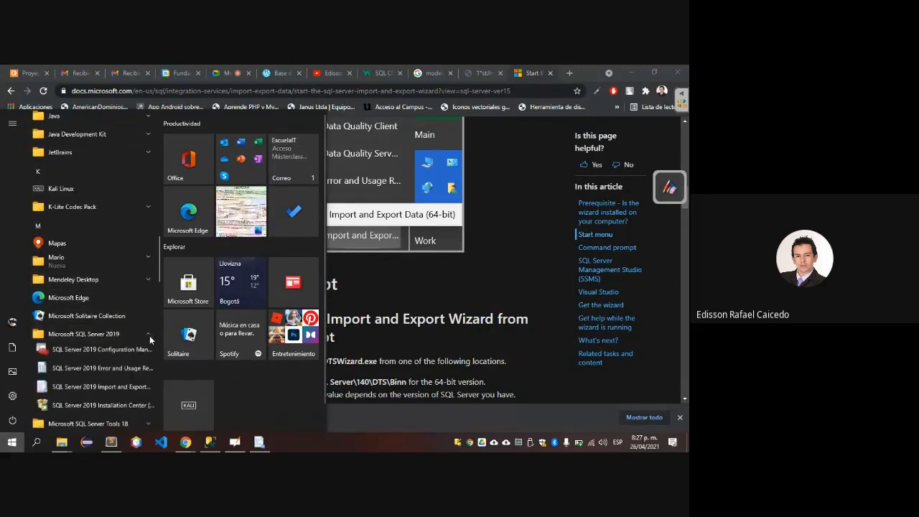
scroll(118, 282, "down", 3)
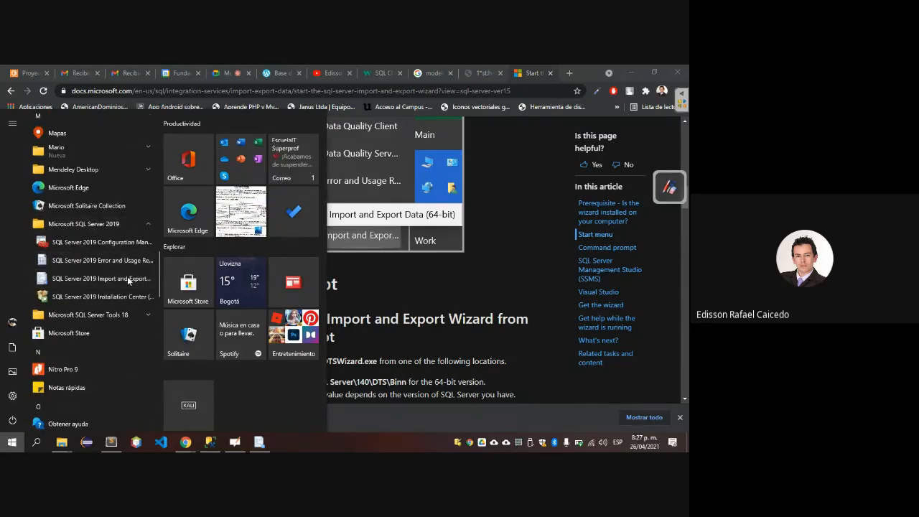
left_click(127, 278)
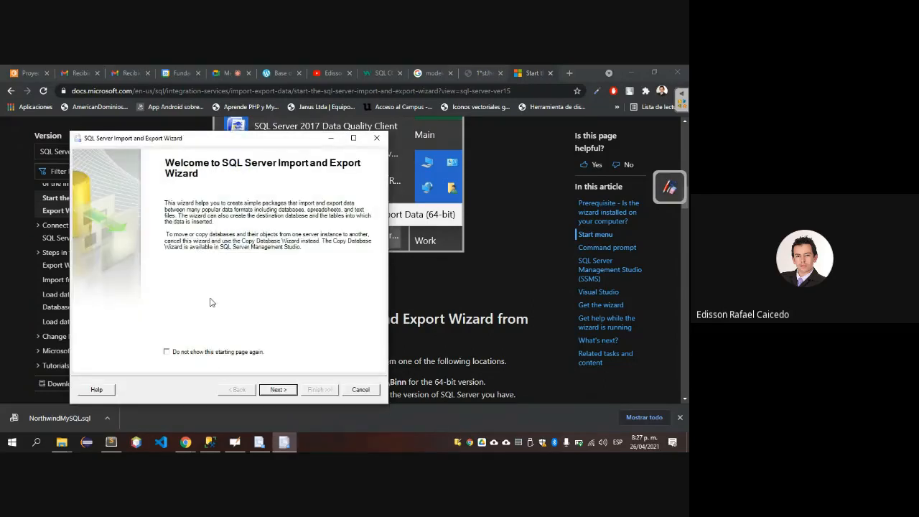
left_click(278, 389)
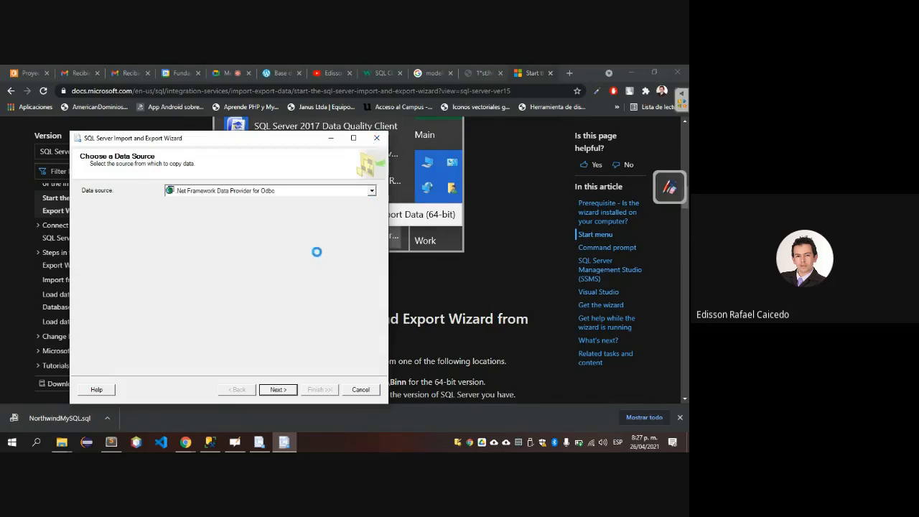
left_click(378, 138)
Examine the programs installed under Microsoft SQL Server Tools 18 and Microsoft SQL Server 2019.
key("super")
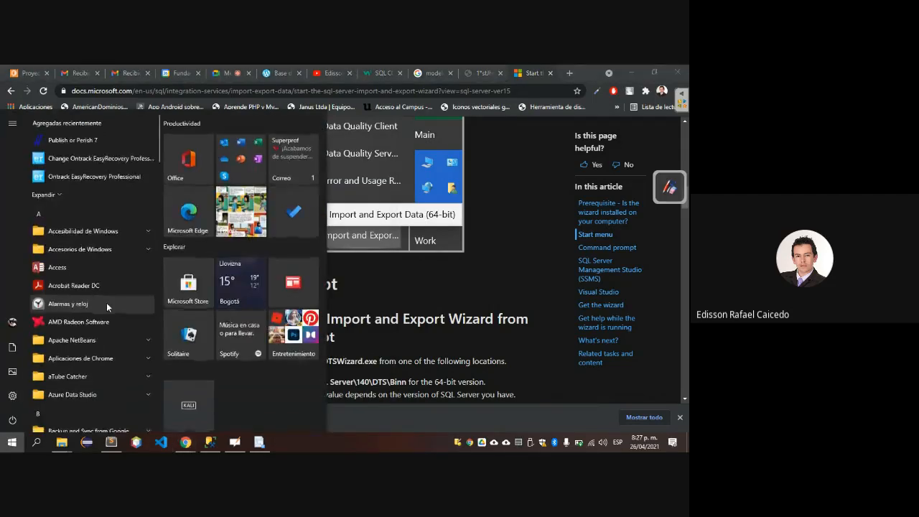
scroll(104, 326, "down", 5)
scroll(104, 326, "down", 8)
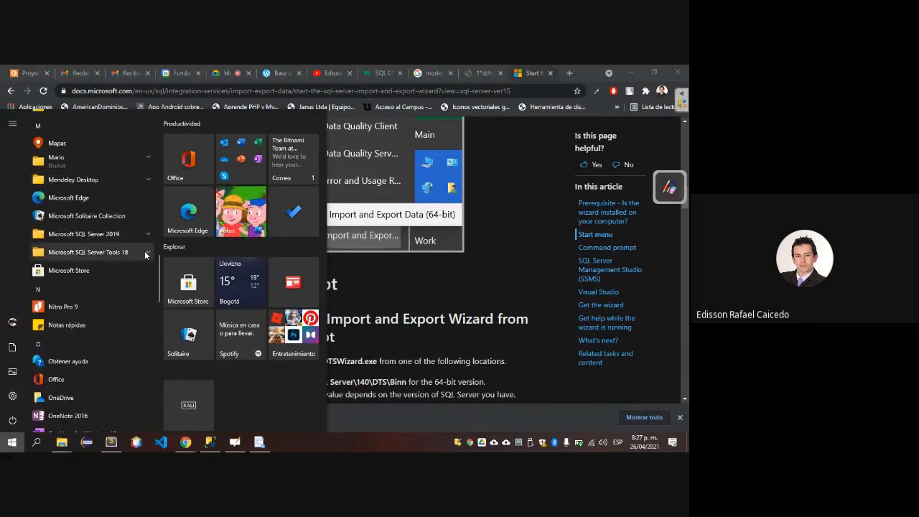
left_click(148, 252)
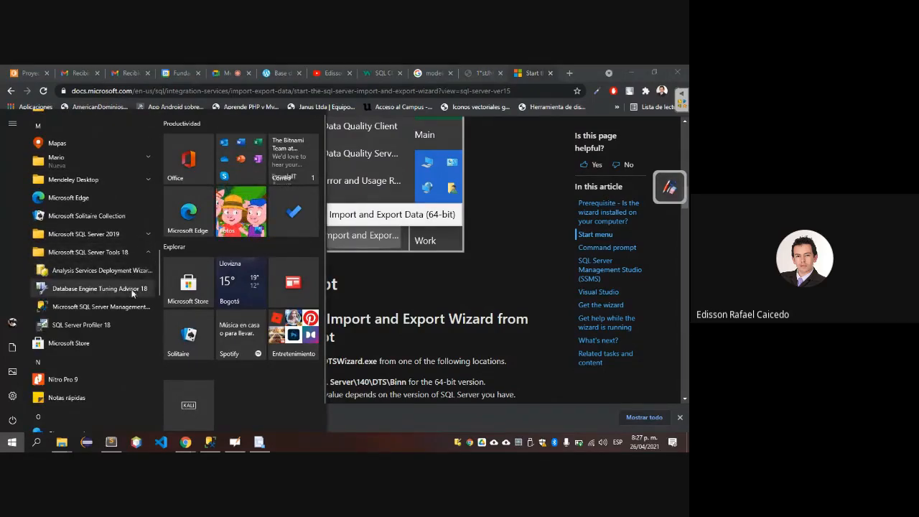
left_click(143, 234)
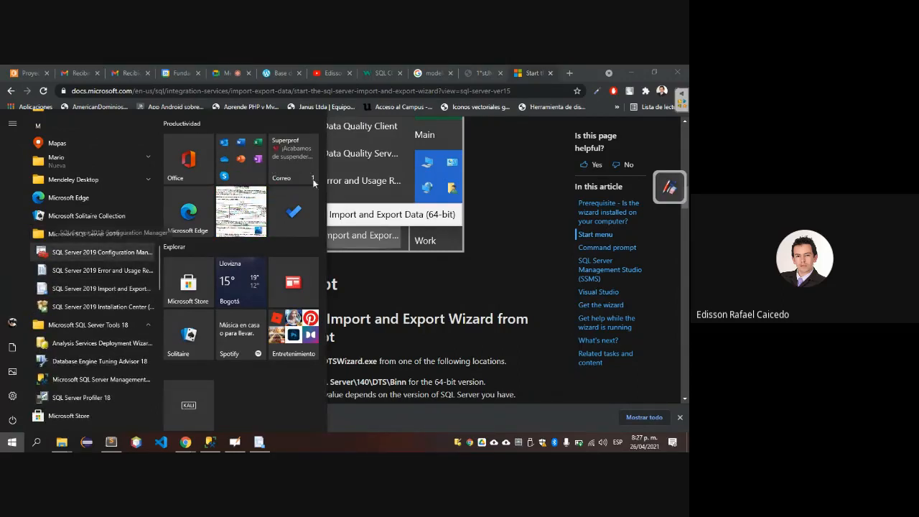
Close the Start menu and switch to the SQL Server Management Studio documents folder in File Explorer.
left_click(561, 212)
key("alt+Tab")
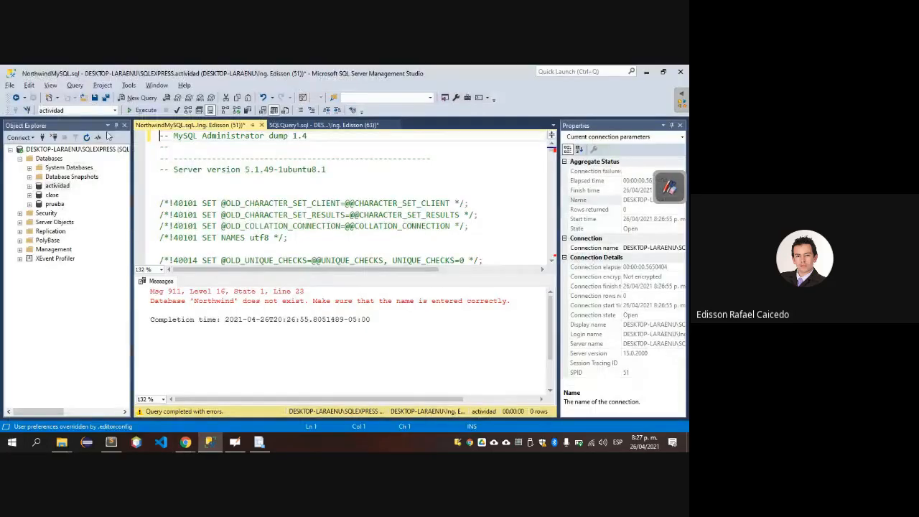
key("alt+Tab")
key("alt+Tab")
key("alt+Tab")
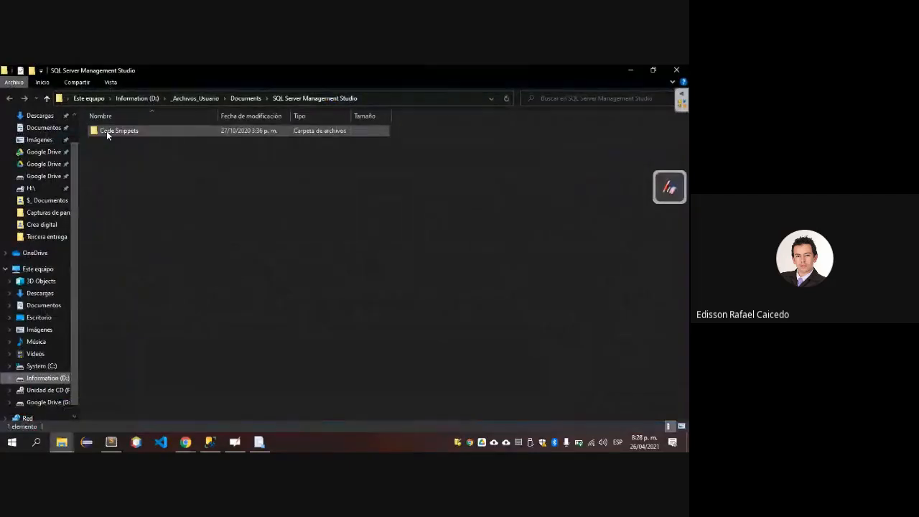
Go up to drive D: and open the folder Google Drive\_Docente\Unisangil\2. Bases de datos.
key("alt+Up")
key("alt+Up")
key("alt+Up")
key("Down")
key("Down")
key("Down")
key("Down")
key("Down")
key("Down")
key("Down")
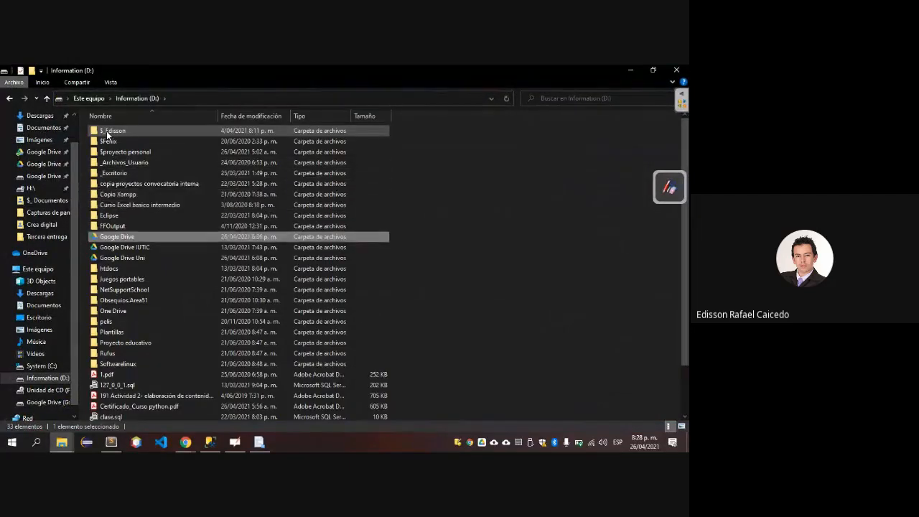
key("Return")
key("Down")
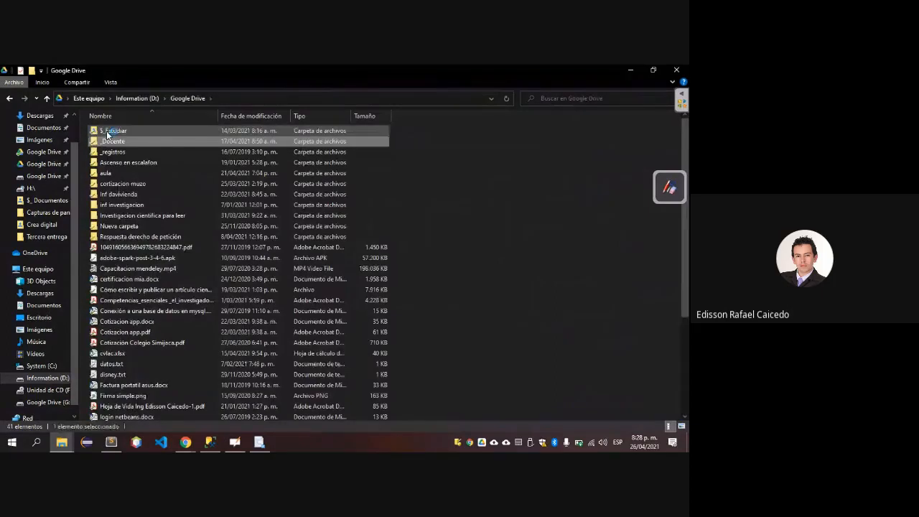
key("Return")
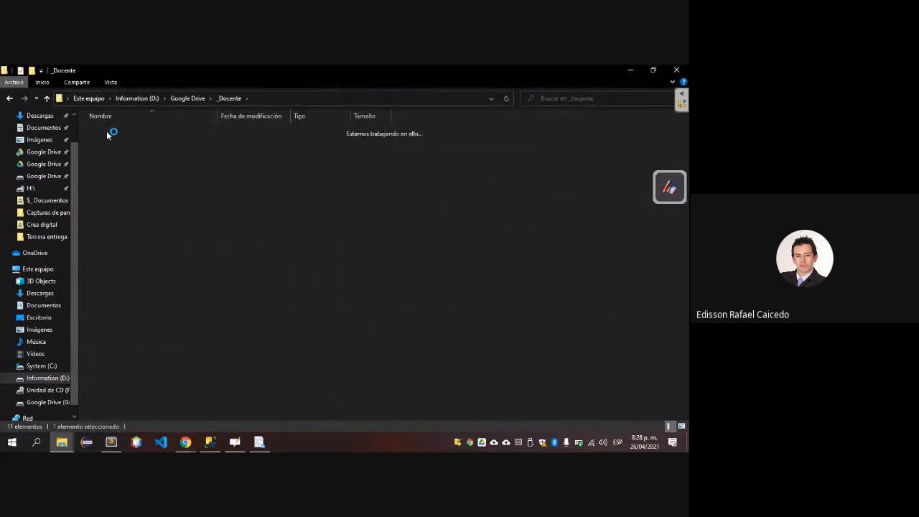
key("Down")
key("Return")
key("Down")
key("Down")
key("Down")
key("Down")
key("Down")
key("Down")
key("Down")
key("Down")
key("Down")
key("Down")
key("Down")
key("Down")
key("Down")
key("Down")
key("Down")
key("Down")
key("Down")
key("Down")
key("Down")
key("Down")
Look through the class files in the 2. Bases de datos folder for database material.
key("Up")
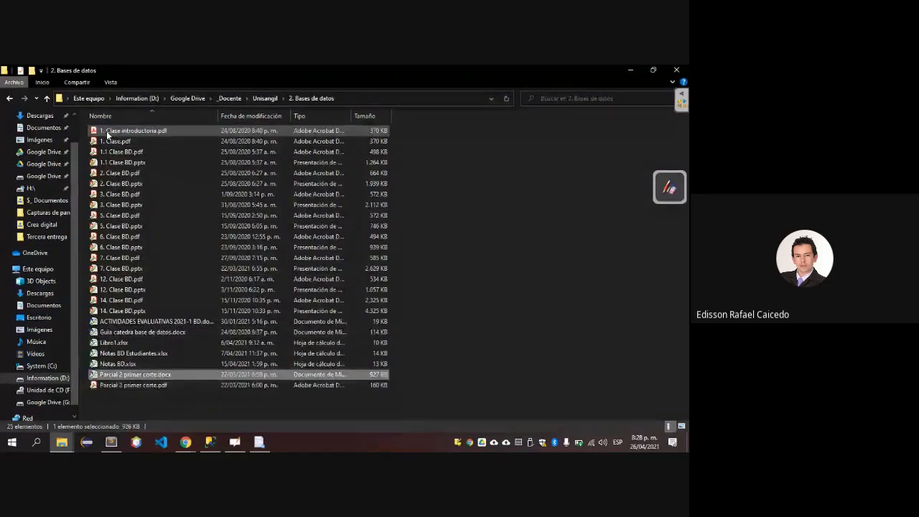
key("Up")
key("Up")
key("Up")
key("Up")
key("End")
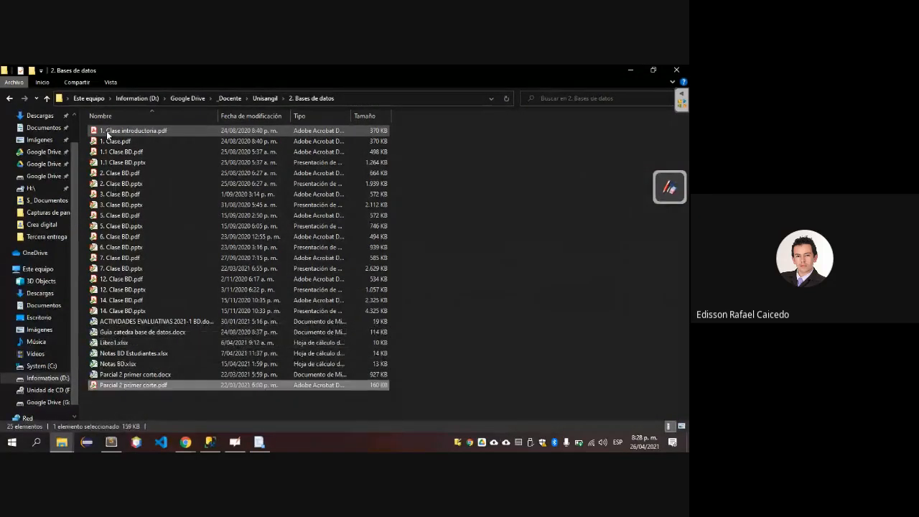
key("Up")
key("Up")
key("Up")
key("Up")
key("Up")
key("Up")
key("Up")
key("Up")
key("Up")
key("Up")
key("Up")
key("Up")
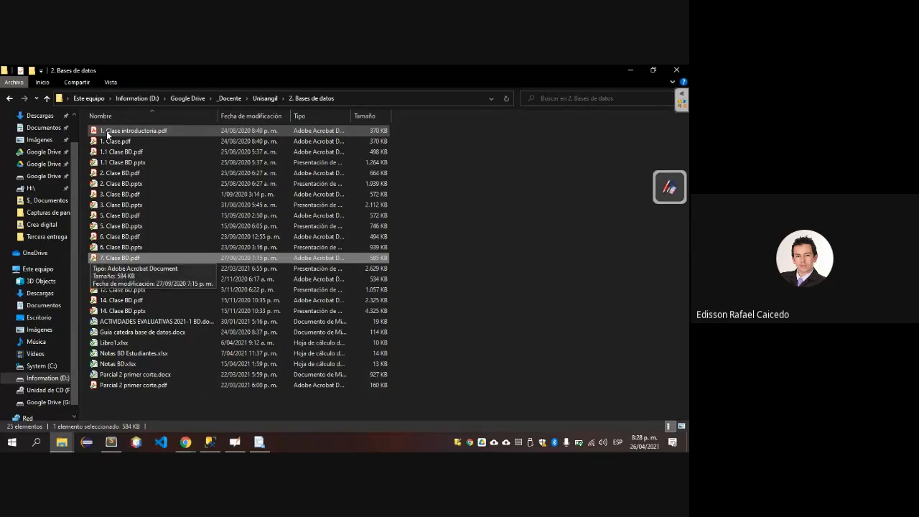
Switch to the Descargas folder window and select BI_ETL_Integration_Services.rar among last week's files.
key("alt")
key("alt+Tab")
key("alt+Tab")
key("alt+Tab")
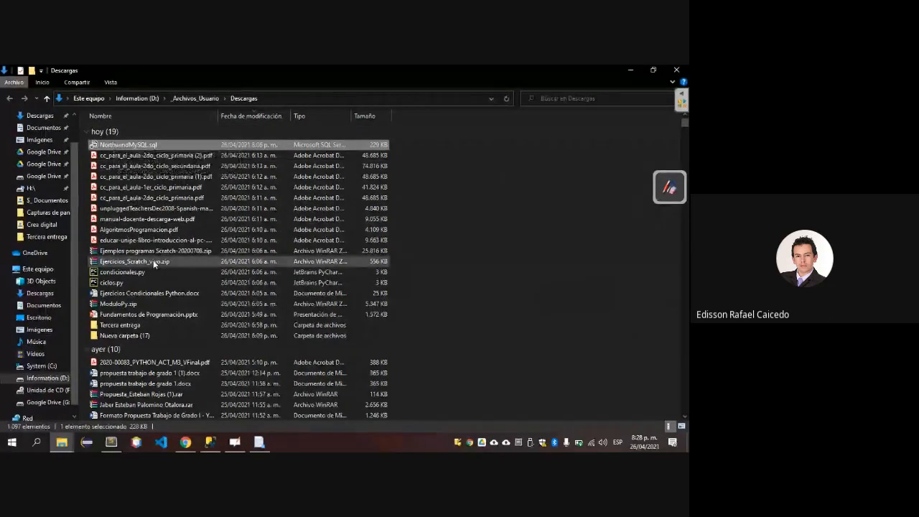
scroll(150, 262, "down", 2)
scroll(171, 260, "down", 3)
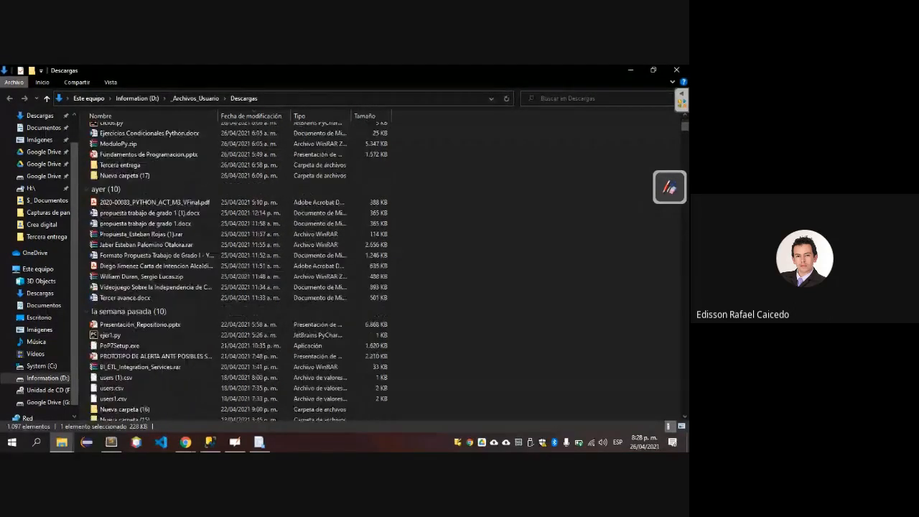
scroll(171, 260, "down", 2)
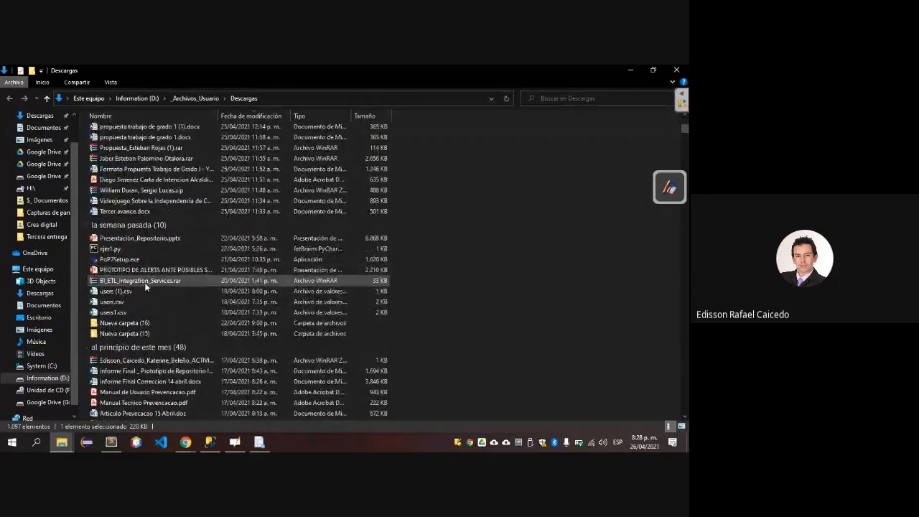
left_click(144, 282)
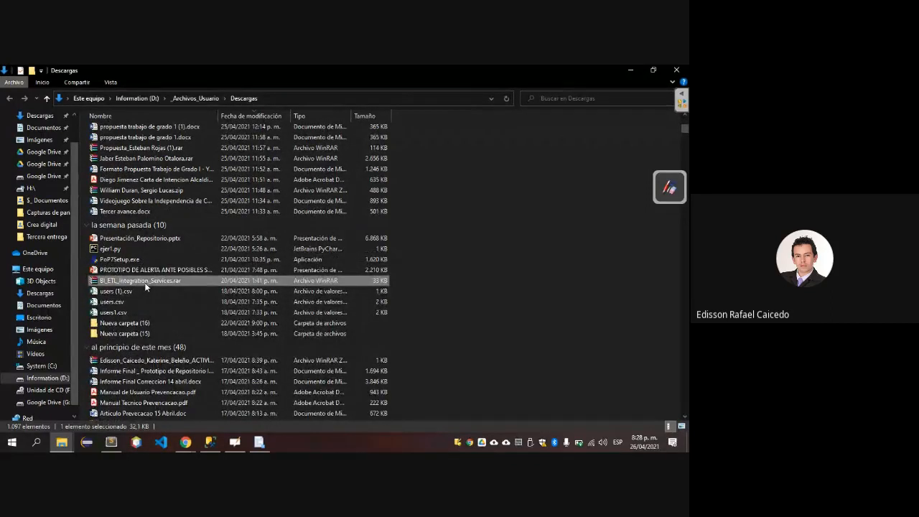
Examine the files and folders from earlier this month in Descargas for another SQL script.
key("Down")
key("Down")
key("Down")
key("Down")
key("Down")
key("Down")
key("Down")
key("Down")
key("Down")
key("Down")
key("Down")
key("Down")
key("Down")
key("Down")
key("Down")
key("Down")
key("Down")
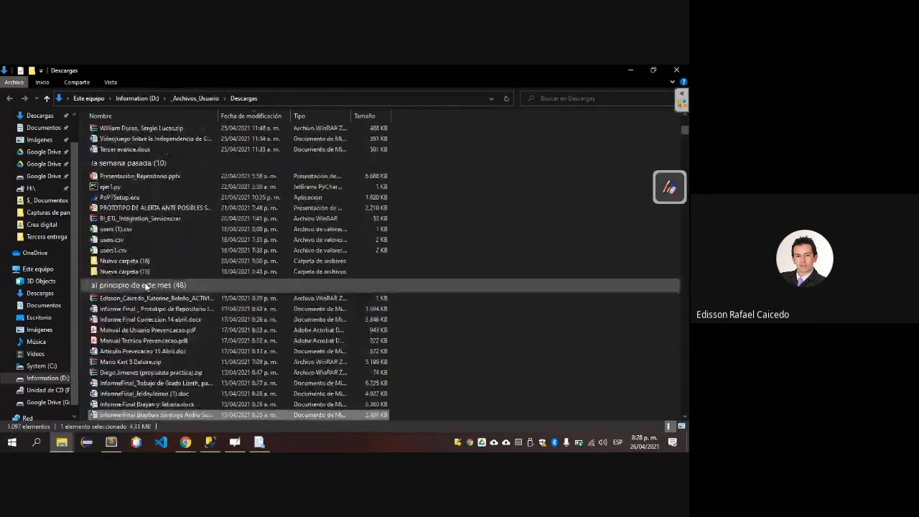
key("Down")
key("Down")
key("Down")
key("Down")
key("Down")
key("Down")
key("Down")
key("Down")
key("Down")
key("Down")
key("Down")
key("Down")
key("Down")
key("Down")
key("Down")
key("Down")
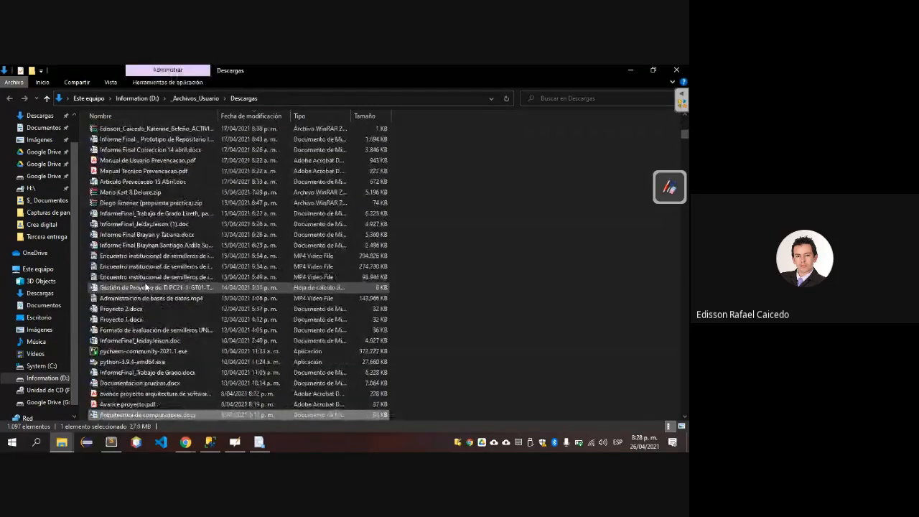
key("Down")
key("Down")
key("Down")
key("Down")
key("Down")
key("Down")
key("Down")
key("Down")
key("Down")
key("Down")
key("Down")
key("Down")
key("Down")
key("Down")
key("Down")
key("Down")
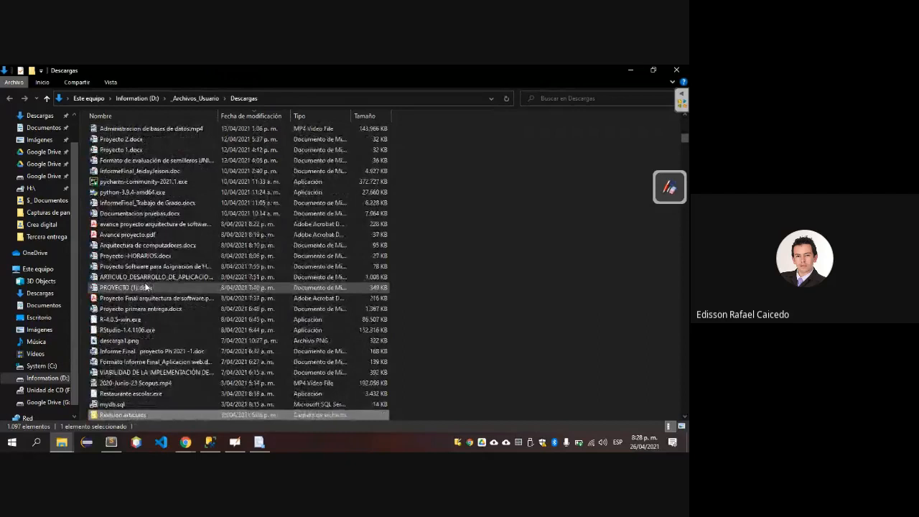
key("Down")
key("Down")
key("Down")
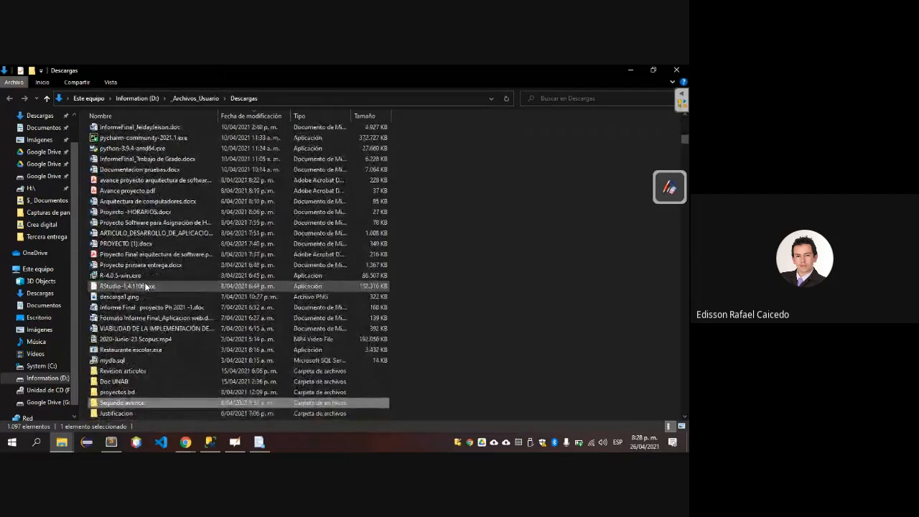
Open mydb.sql from the Descargas folder in Sublime Text.
key("Up")
key("Up")
key("Up")
key("Up")
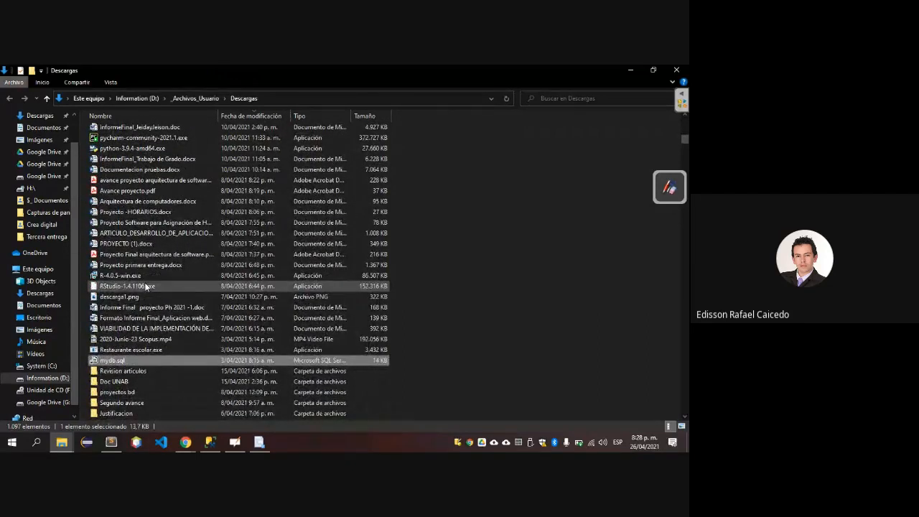
key("shift+F10")
key("Down")
key("Down")
key("Down")
key("Down")
key("Down")
key("Down")
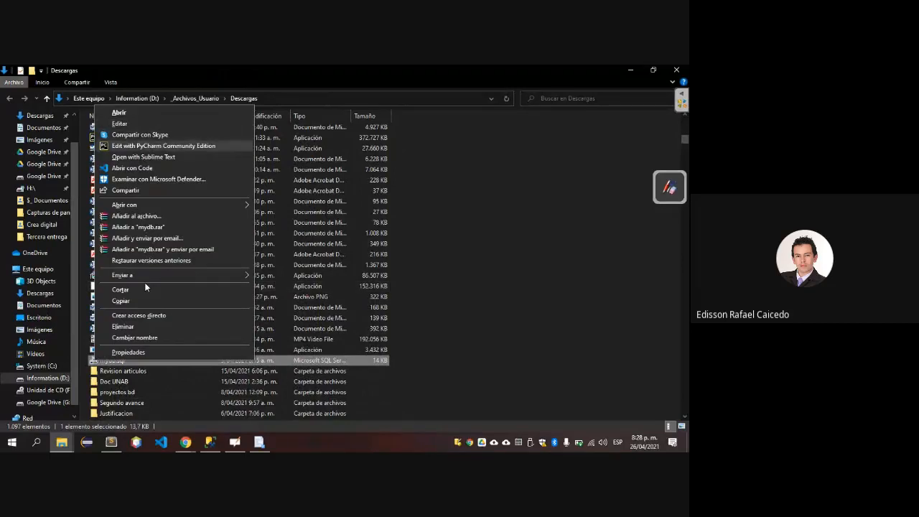
key("Up")
key("Return")
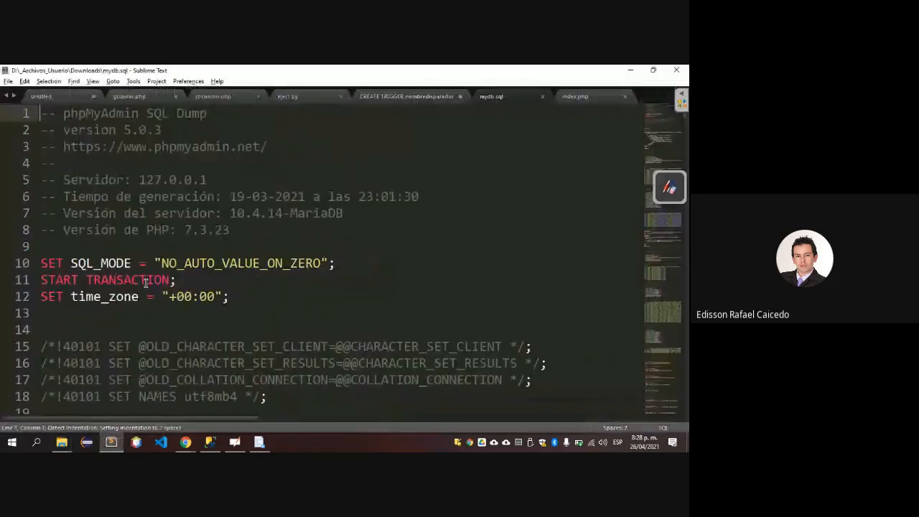
Read through the start of the mydb.sql dump, close the file and return to the Descargas folder.
key("Down")
key("Down")
key("Down")
key("Down")
key("Down")
key("Down")
key("Down")
key("Down")
key("Down")
key("Down")
key("Down")
key("Down")
key("Down")
key("Down")
key("Down")
key("Down")
key("Down")
key("Down")
key("Down")
key("Down")
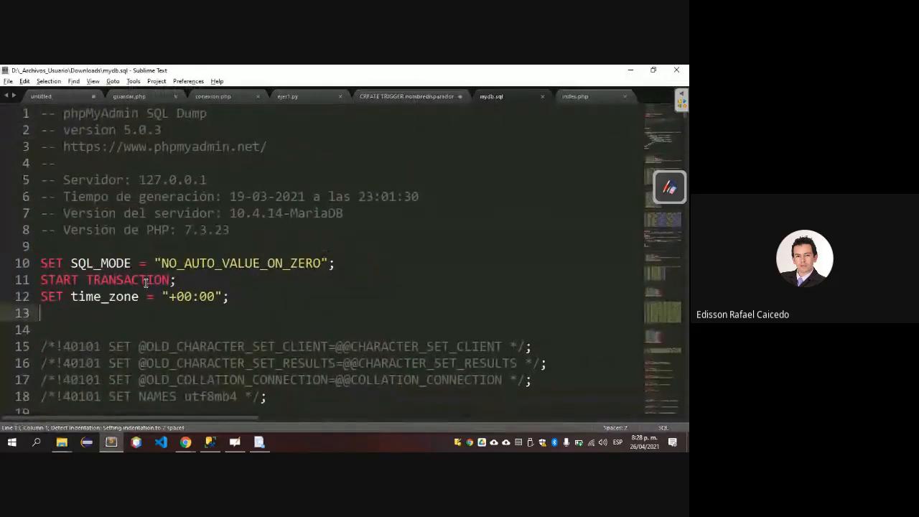
key("Down")
key("Down")
key("Down")
key("Down")
key("Down")
key("Down")
key("Down")
key("Down")
key("Down")
key("Down")
key("Down")
key("Down")
key("Down")
key("Down")
key("Down")
key("Down")
key("Down")
key("Down")
key("Down")
key("Down")
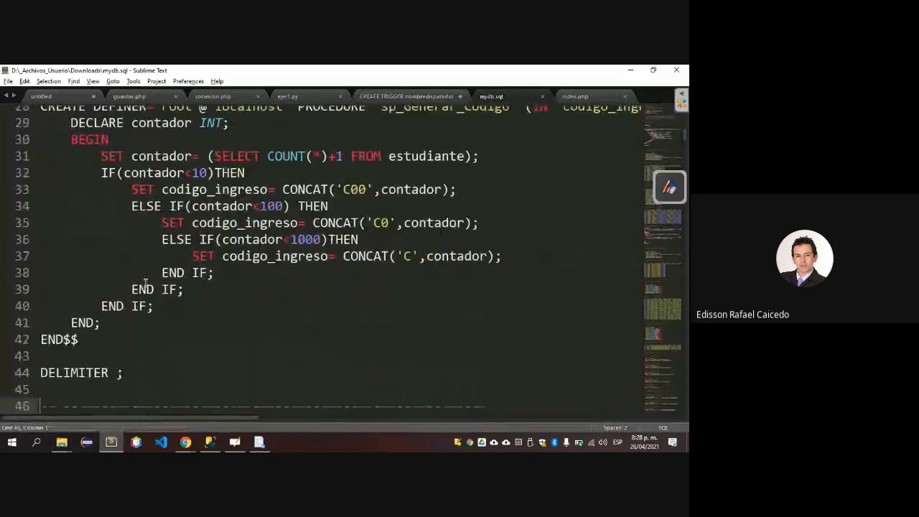
left_click(543, 97)
key("alt+Tab")
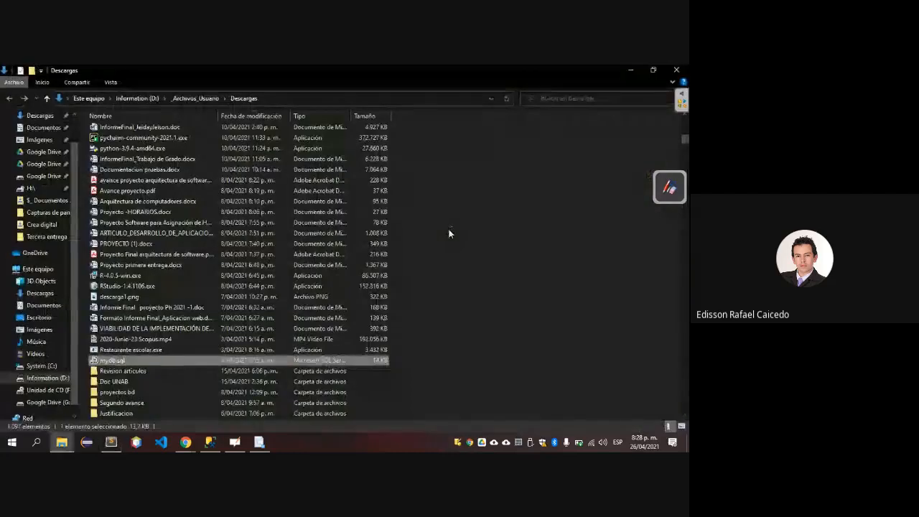
Check the entries listed just after mydb.sql in Descargas and reselect mydb.sql.
key("Down")
key("Down")
key("Down")
key("Down")
key("Down")
key("Down")
key("Down")
key("Down")
key("Down")
key("Down")
key("Down")
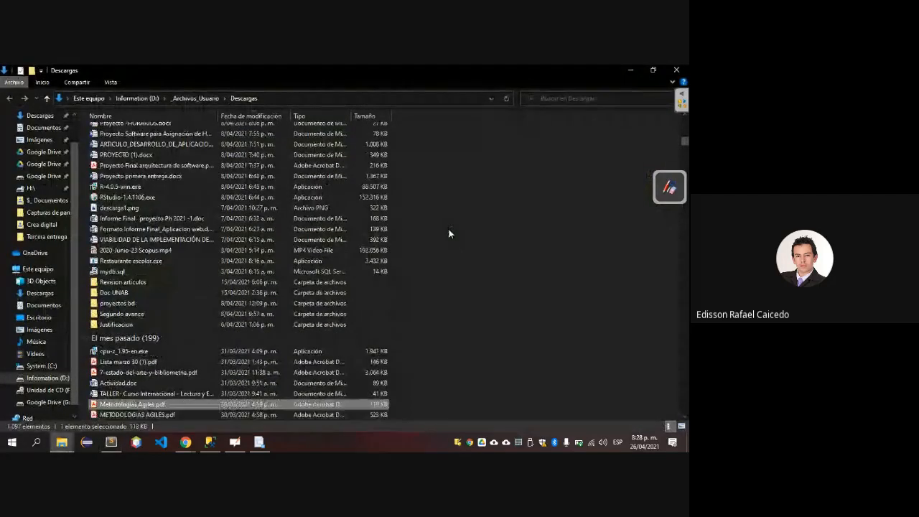
key("Up")
key("Up")
key("Up")
key("Up")
key("Up")
key("Up")
key("Up")
key("Up")
key("Up")
key("Up")
key("Up")
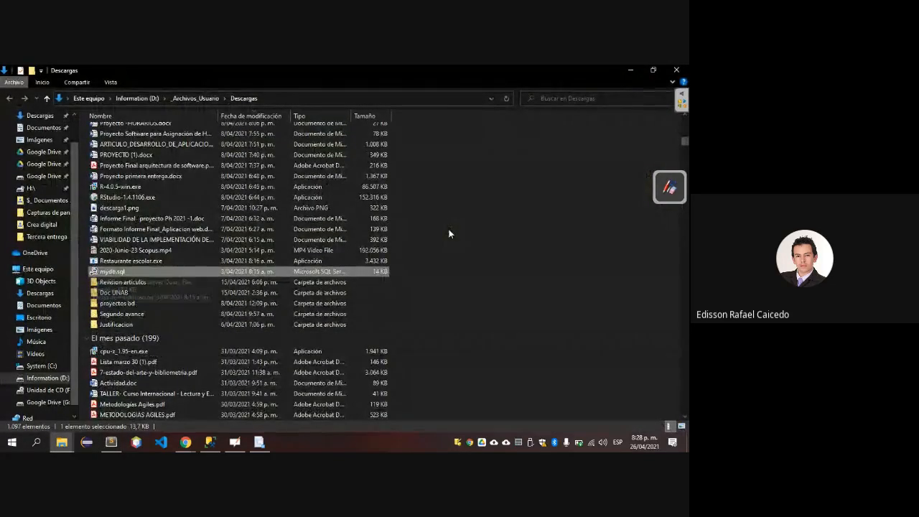
Review the Descargas list again from the newest file down to the entries from earlier this month.
key("Home")
key("Down")
key("Down")
key("Down")
key("Down")
key("Down")
key("Down")
key("Down")
key("Down")
key("Down")
key("Down")
key("Down")
key("Down")
key("Down")
key("Down")
key("Down")
key("Down")
key("Down")
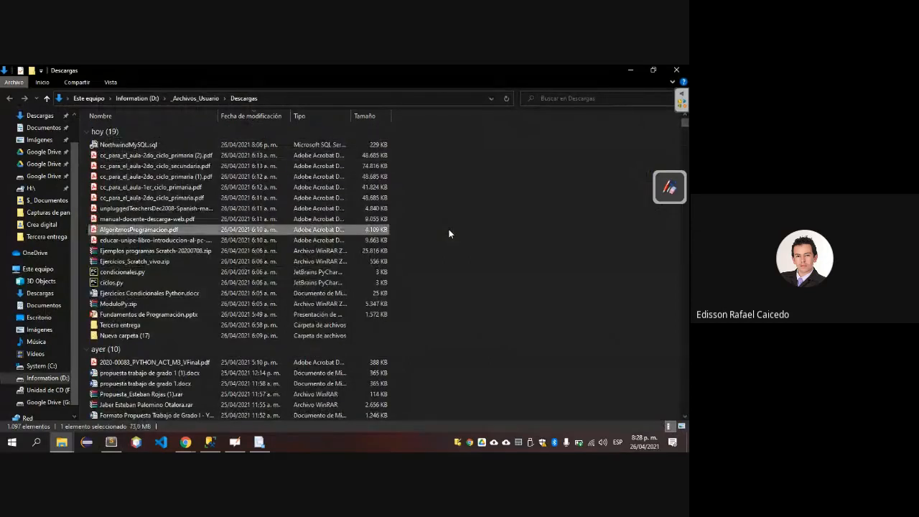
key("Down")
key("Down")
key("Down")
key("Down")
key("Down")
key("Down")
key("Down")
key("Down")
key("Down")
key("Down")
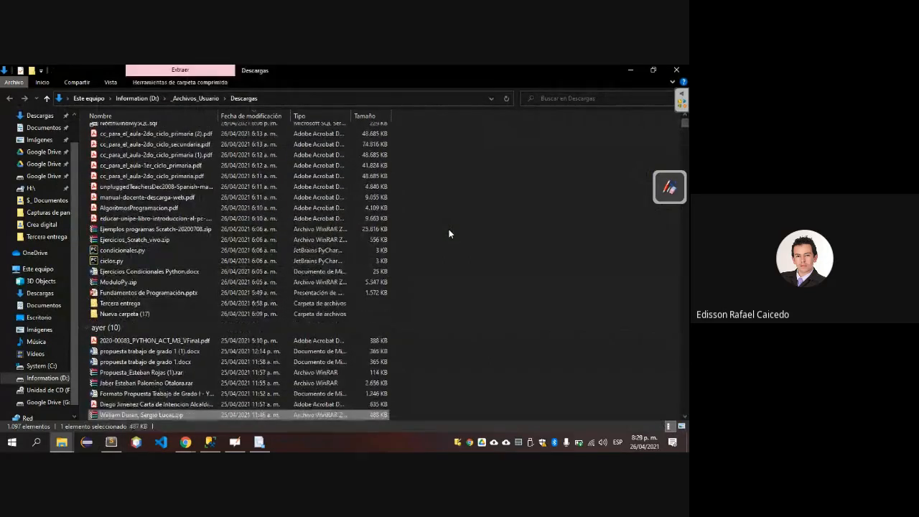
key("Down")
key("Down")
key("Down")
key("Down")
key("Down")
key("Down")
key("Down")
key("Down")
key("Down")
key("Down")
key("Down")
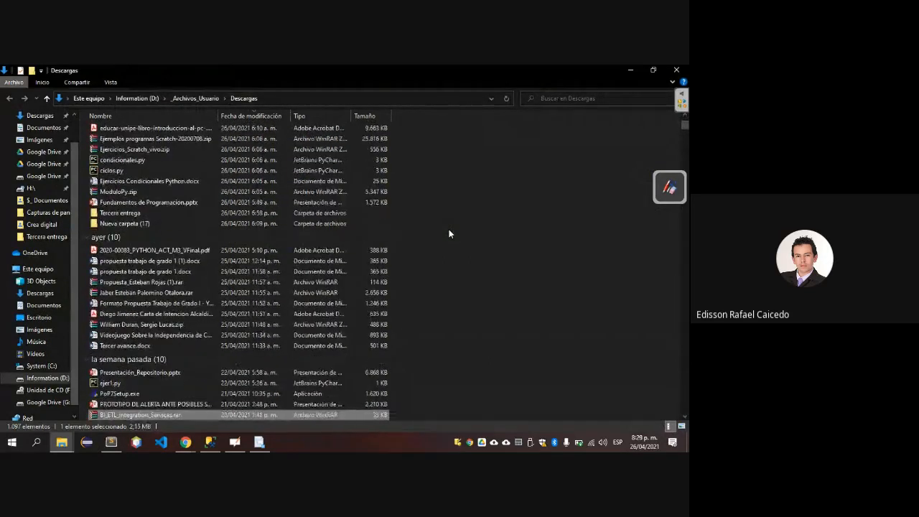
key("Down")
key("Down")
key("Down")
key("Down")
key("Down")
key("Down")
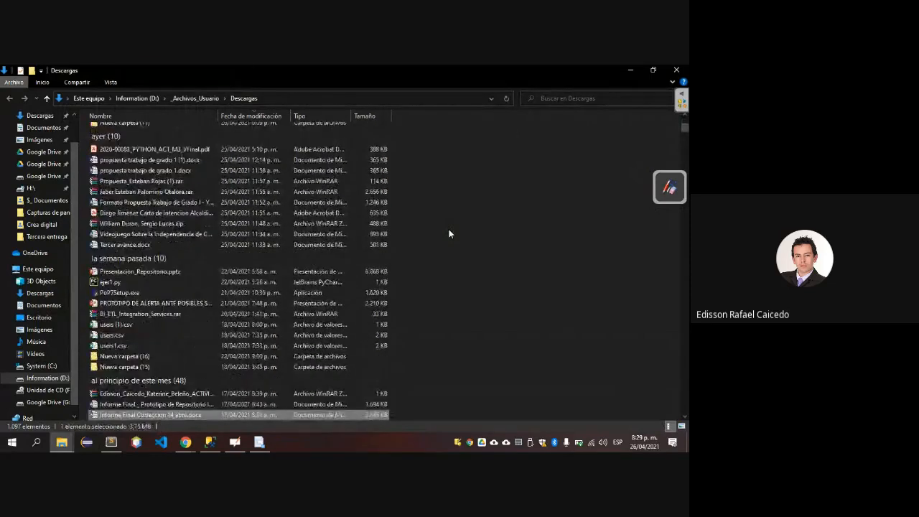
key("Down")
key("Down")
Check the contents of the folders Nueva carpeta (16) and Nueva carpeta (15), returning to Descargas.
key("Up")
key("Up")
key("Up")
key("Up")
key("Up")
key("Up")
key("Up")
key("Up")
key("Up")
key("Up")
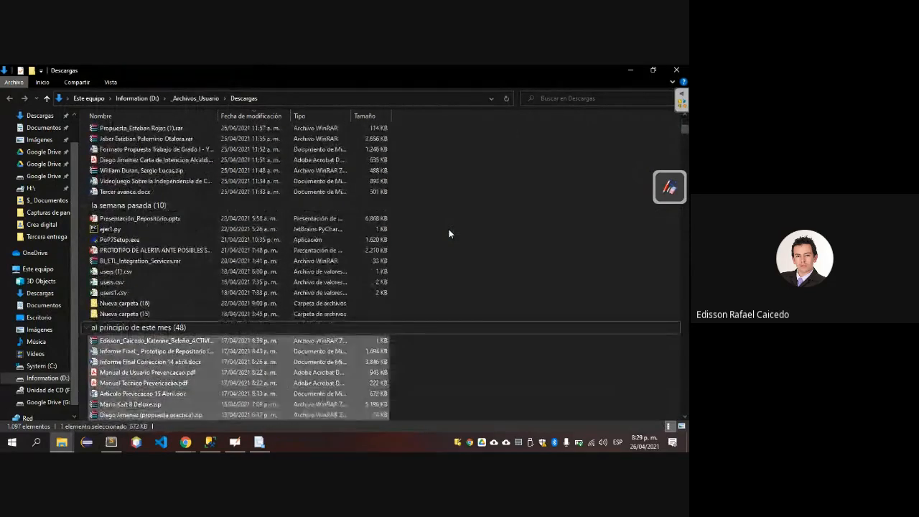
key("Return")
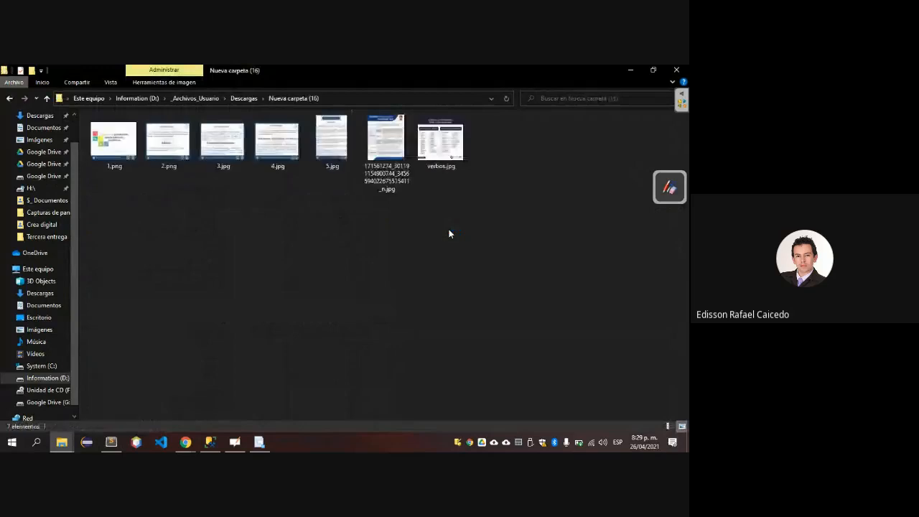
key("BackSpace")
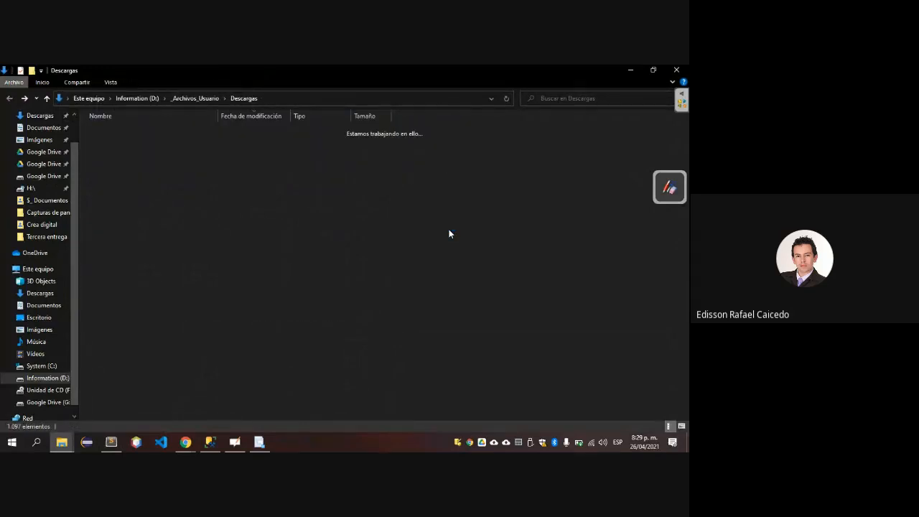
key("Return")
key("BackSpace")
key("Down")
key("Return")
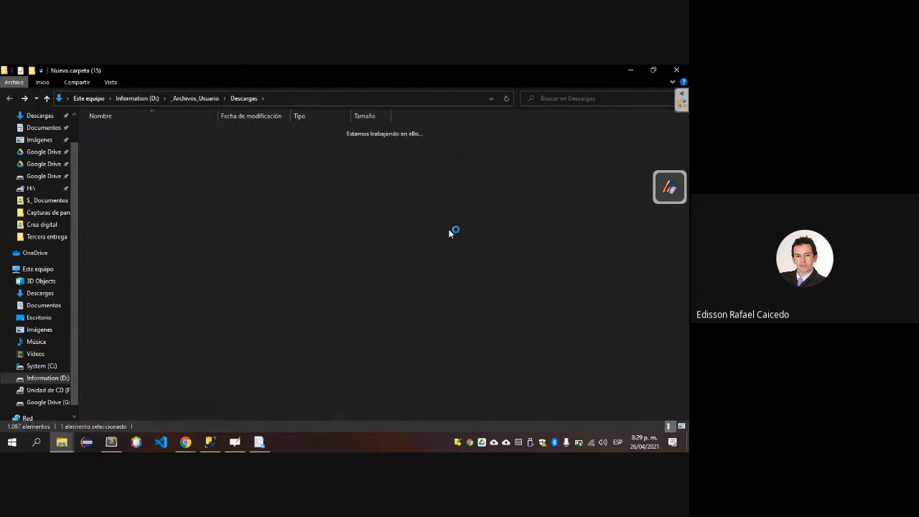
key("BackSpace")
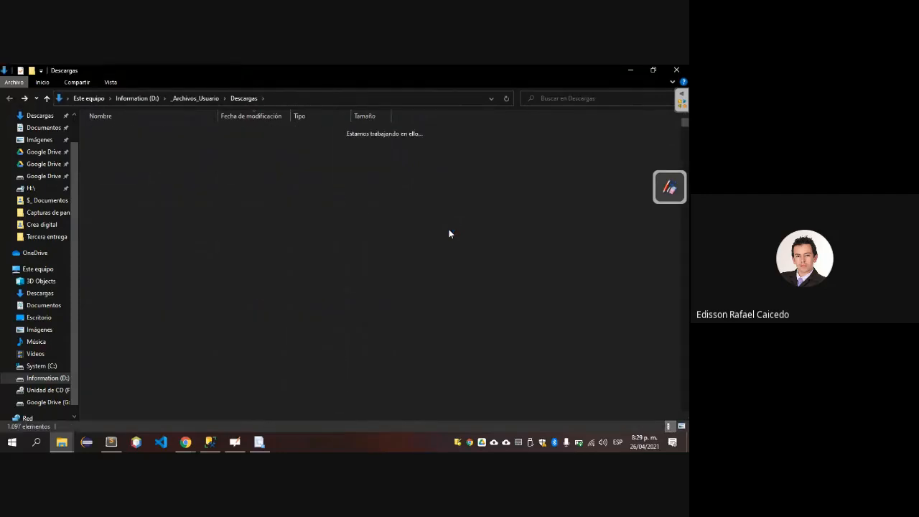
Look through the Descargas entries from last week and the beginning of this month for a database file.
key("Down")
key("Down")
key("Down")
key("Down")
key("Down")
key("Down")
key("Down")
key("Down")
key("Down")
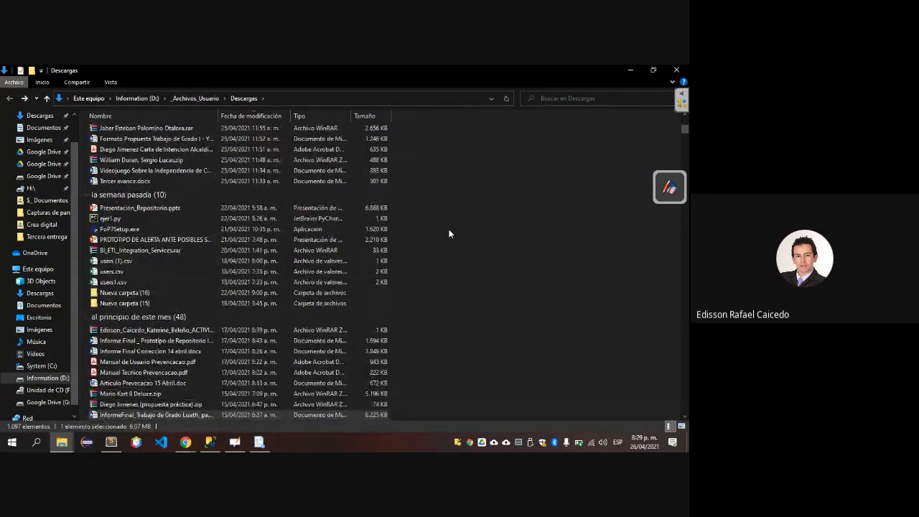
key("Tab")
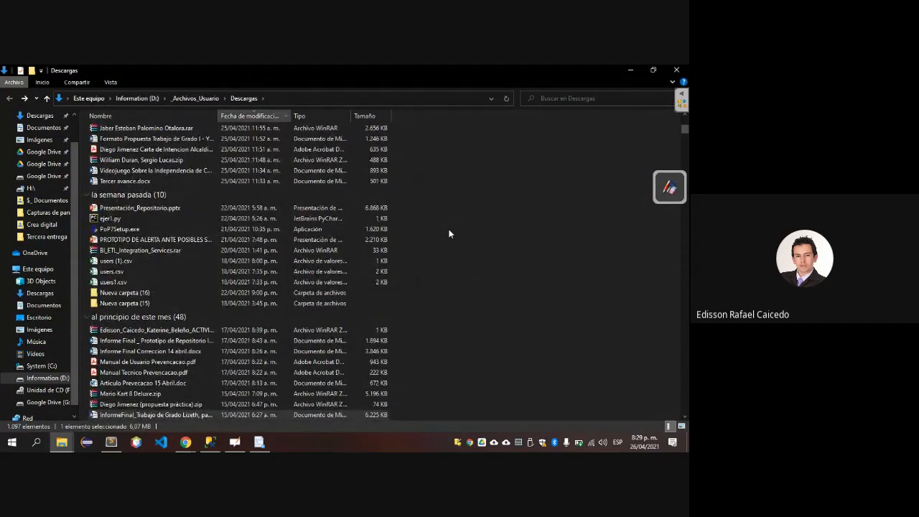
key("alt+Down")
Check the contents of the Information (D:) drive and open its Google Drive folder.
left_click(42, 378)
left_click(43, 379)
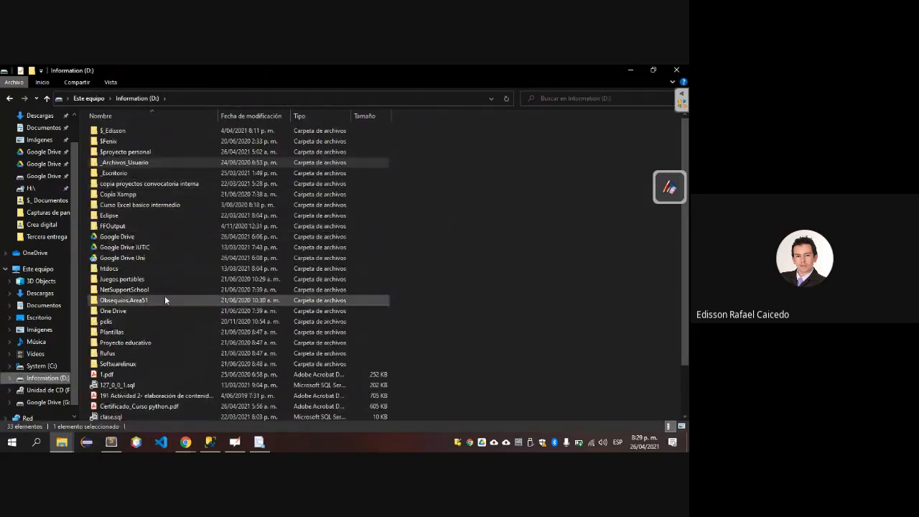
scroll(165, 299, "down", 2)
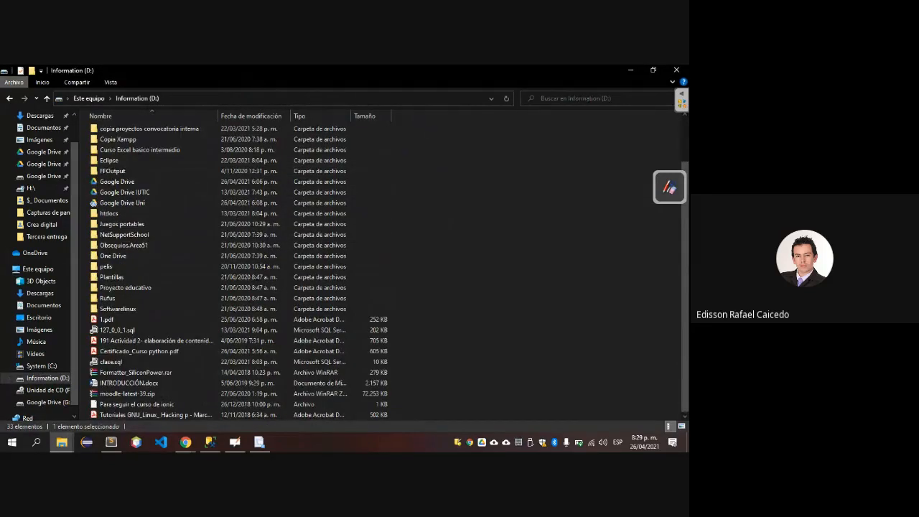
scroll(105, 236, "up", 2)
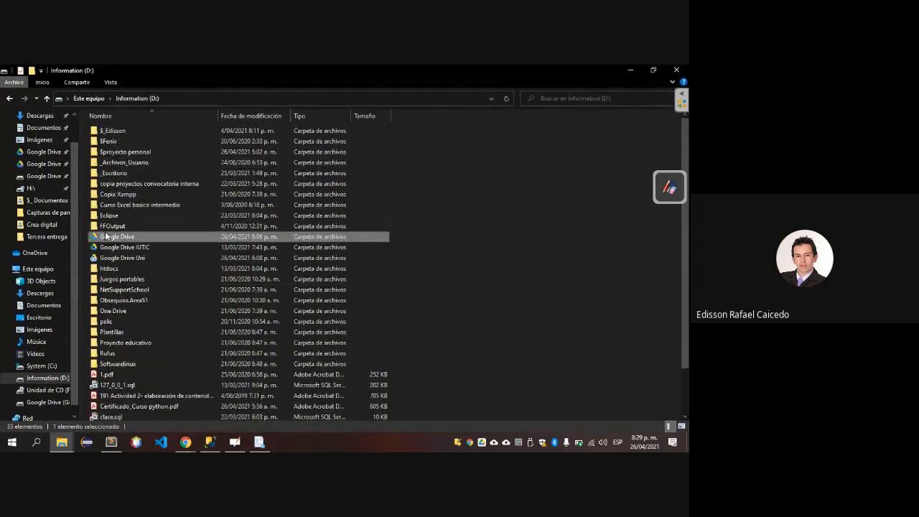
double_click(105, 236)
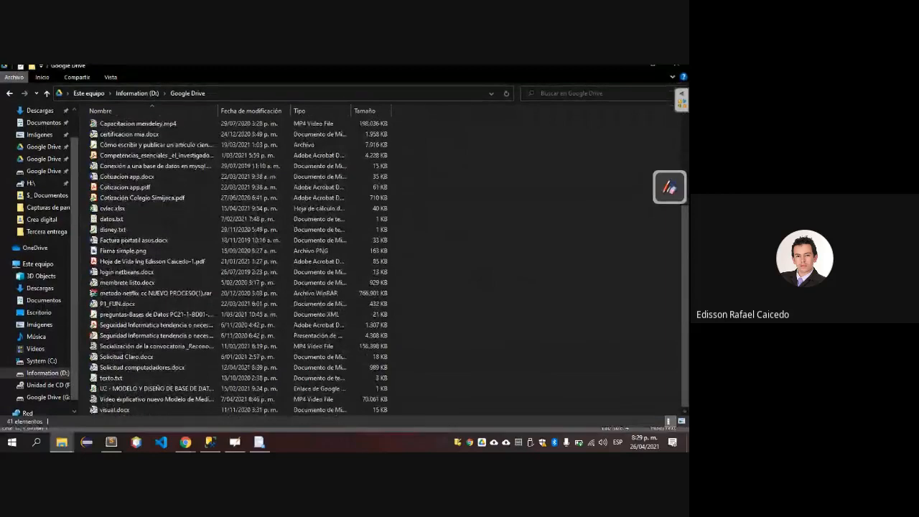
Switch to SQL Server Management Studio, execute only the CREATE DATABASE Northwind statement of NorthwindMySQL.sql and refresh the Object Explorer.
key("alt+Tab")
key("alt+Tab")
key("alt+Tab")
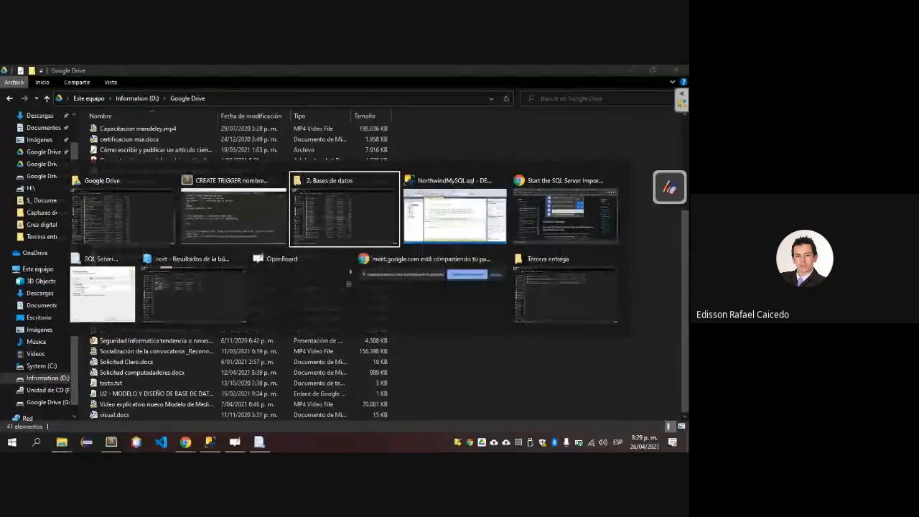
key("Down")
key("Down")
key("Down")
key("Down")
key("Down")
key("Down")
key("Down")
key("Down")
key("Down")
key("Down")
key("Down")
key("Down")
key("Down")
key("Down")
key("Down")
key("Down")
key("Down")
key("Down")
key("Down")
key("Down")
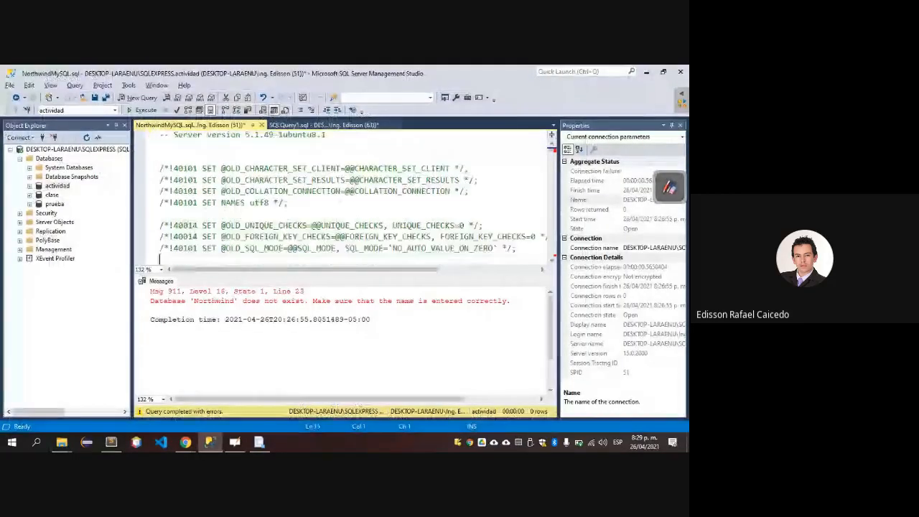
key("Up")
key("Up")
key("Up")
key("Up")
key("Up")
key("Up")
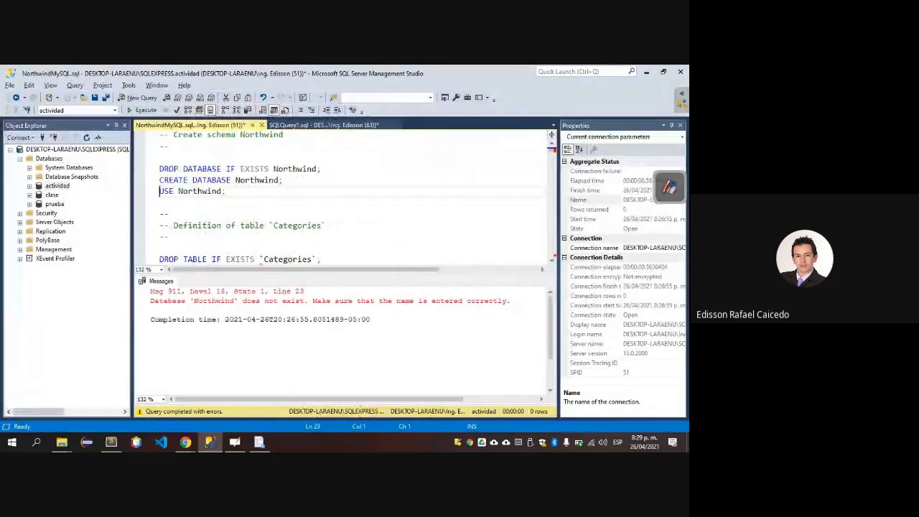
key("Up")
key("shift+End")
key("F5")
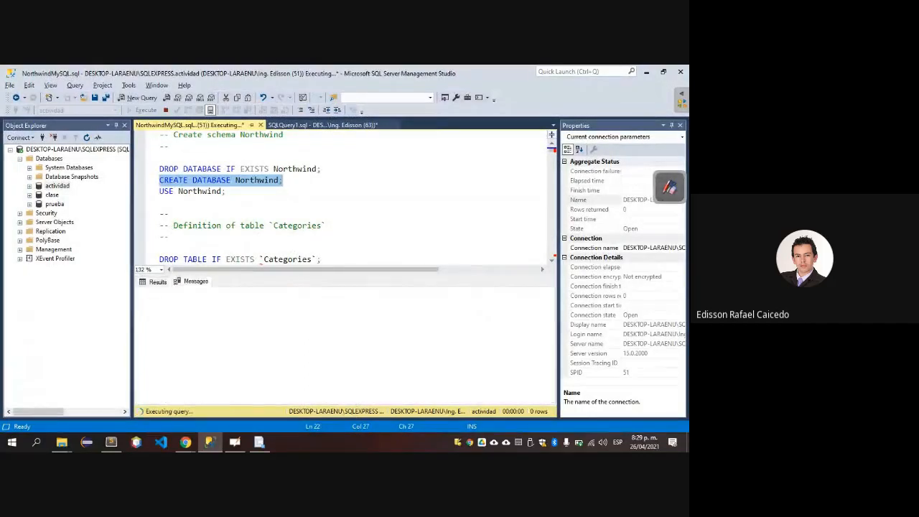
key("F5")
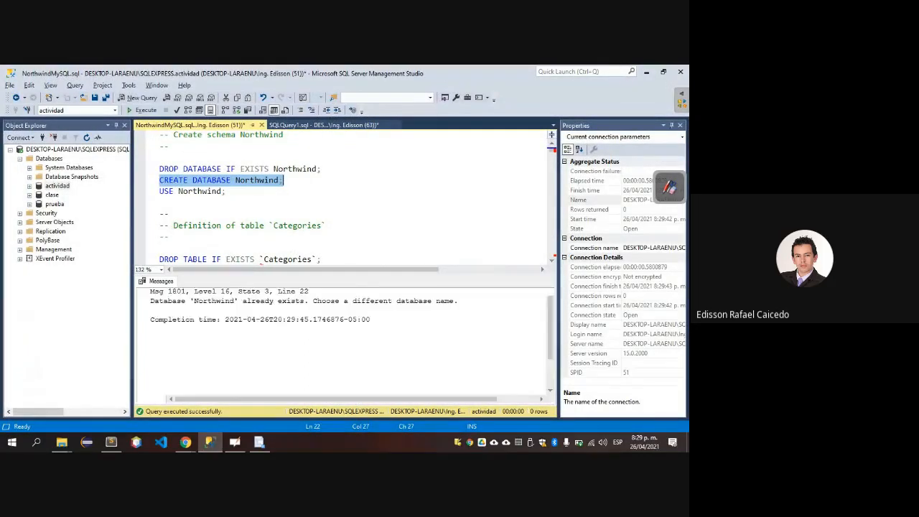
key("F5")
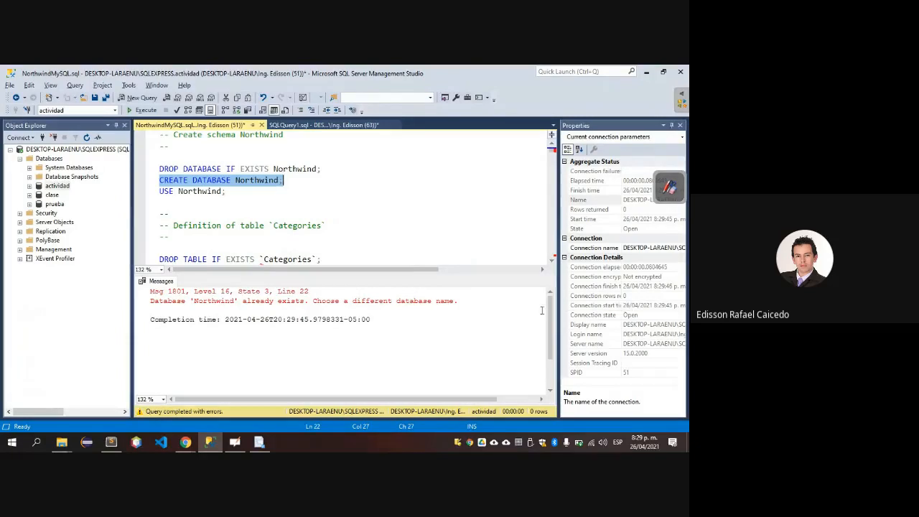
left_click(86, 137)
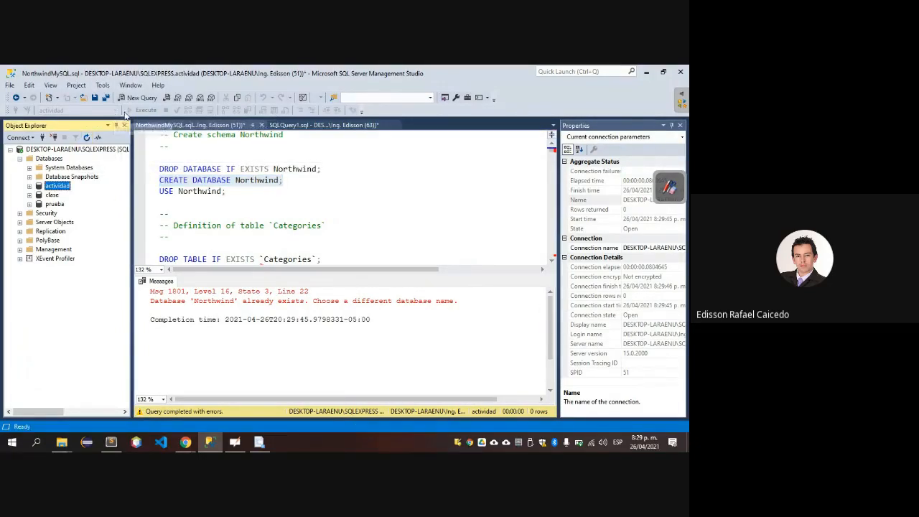
Set the query's active database to Northwind and try to execute the whole NorthwindMySQL.sql script.
left_click(150, 173)
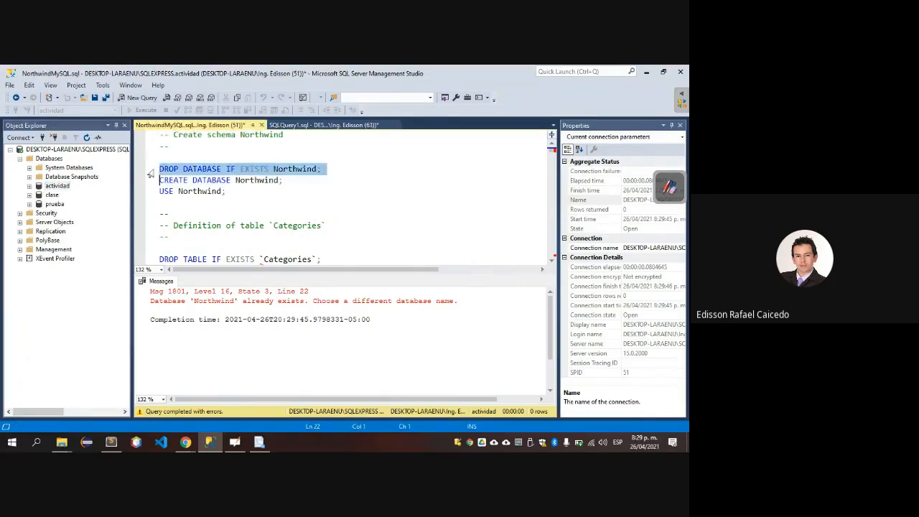
left_click(166, 170)
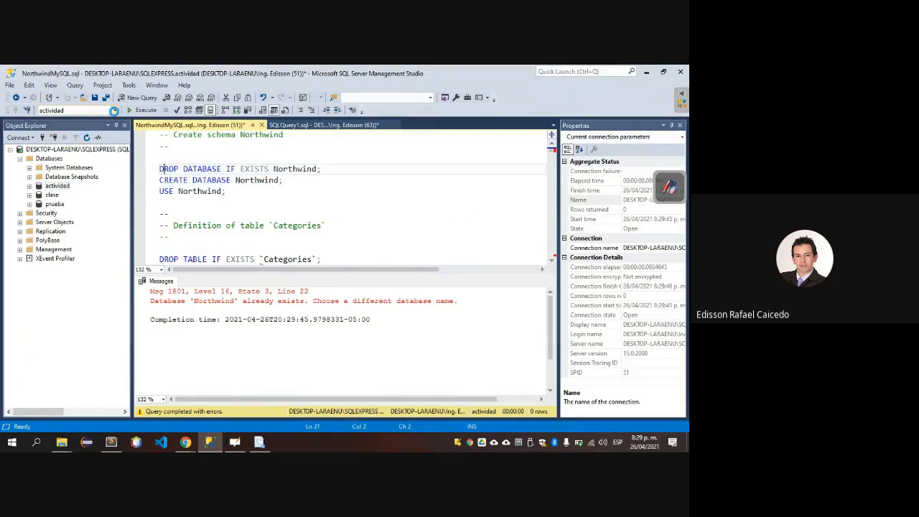
left_click(114, 111)
left_click(87, 169)
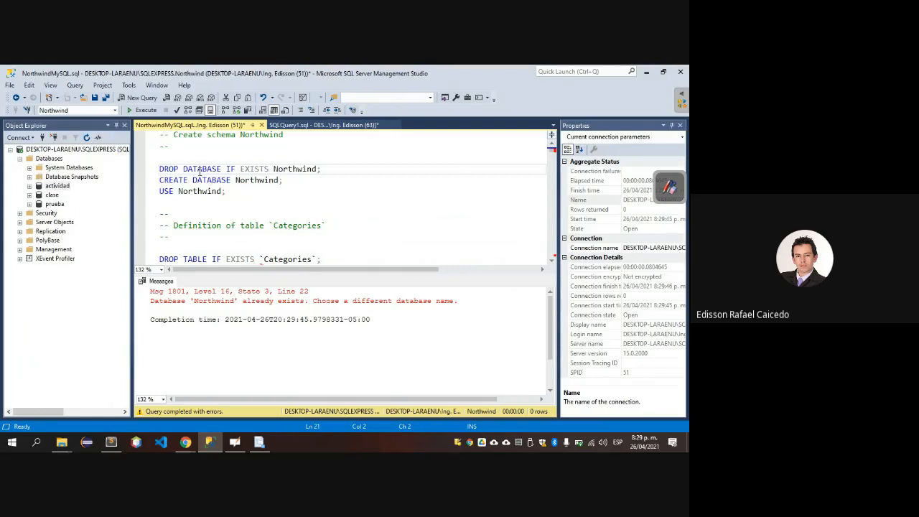
key("F5")
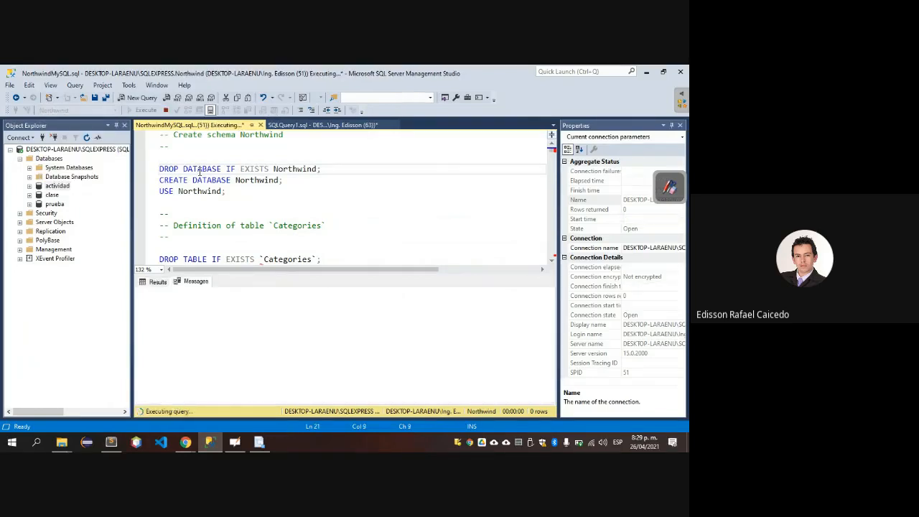
key("ctrl+Home")
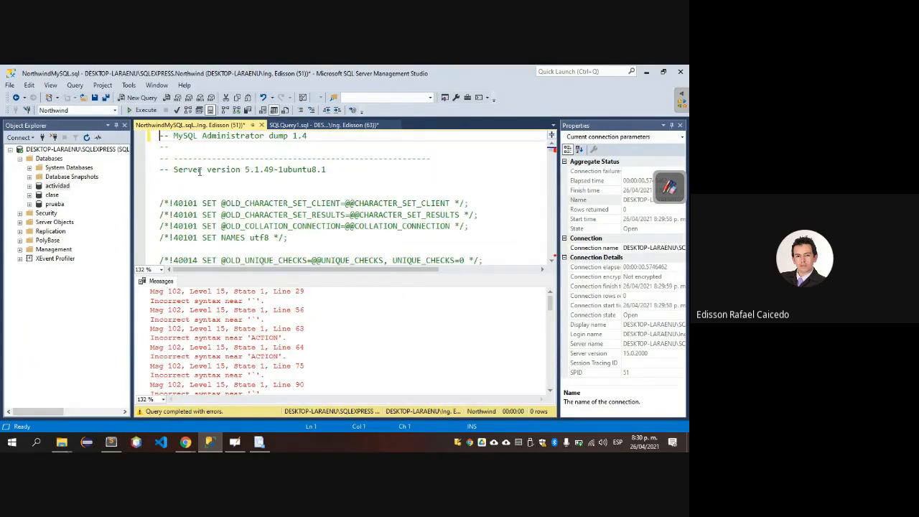
key("ctrl+a")
key("F5")
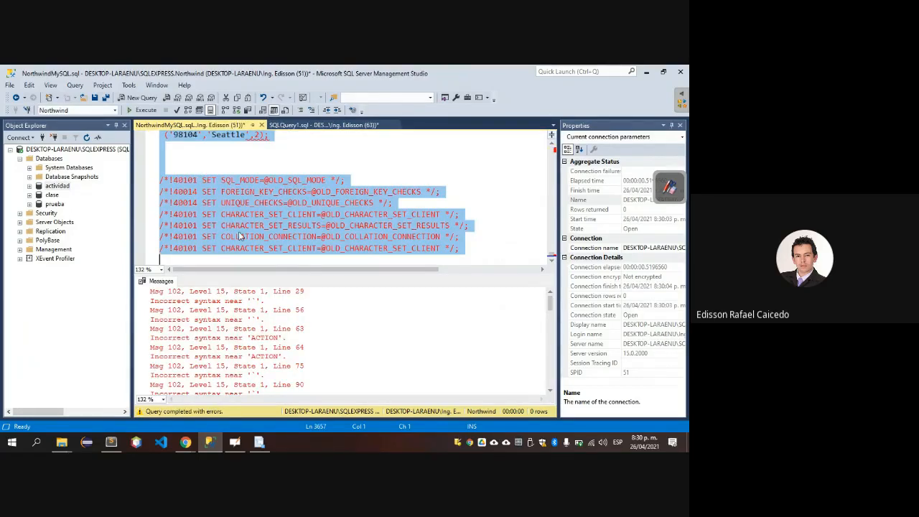
Review the NorthwindMySQL.sql script upward from its end through the Territories, Suppliers, Region and product data sections.
scroll(241, 236, "up", 10)
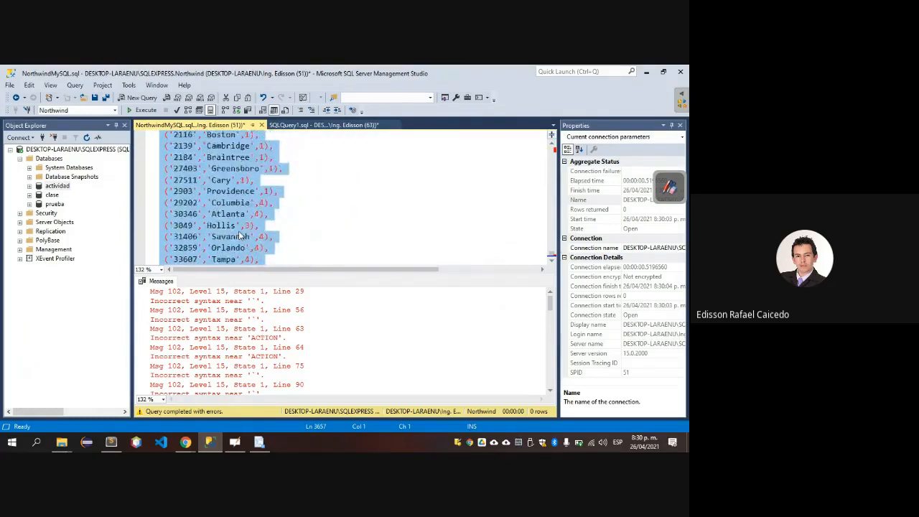
scroll(241, 236, "up", 15)
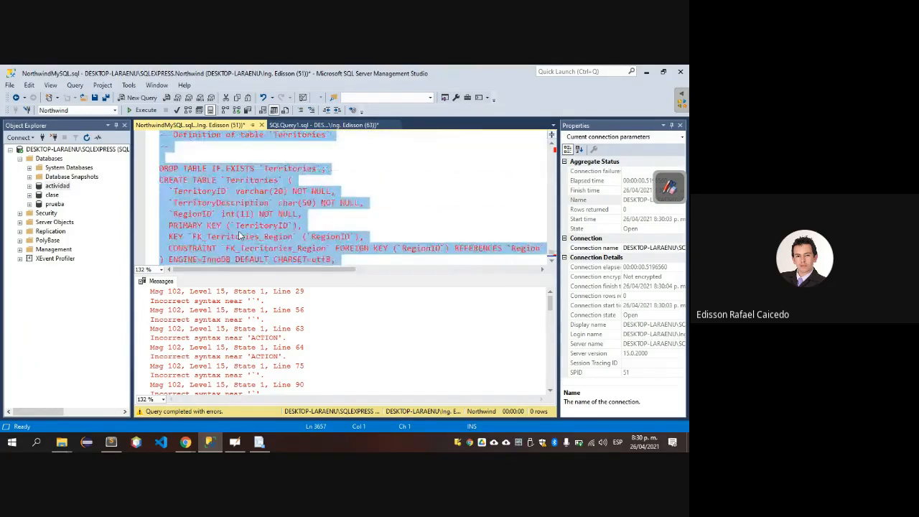
scroll(241, 236, "up", 15)
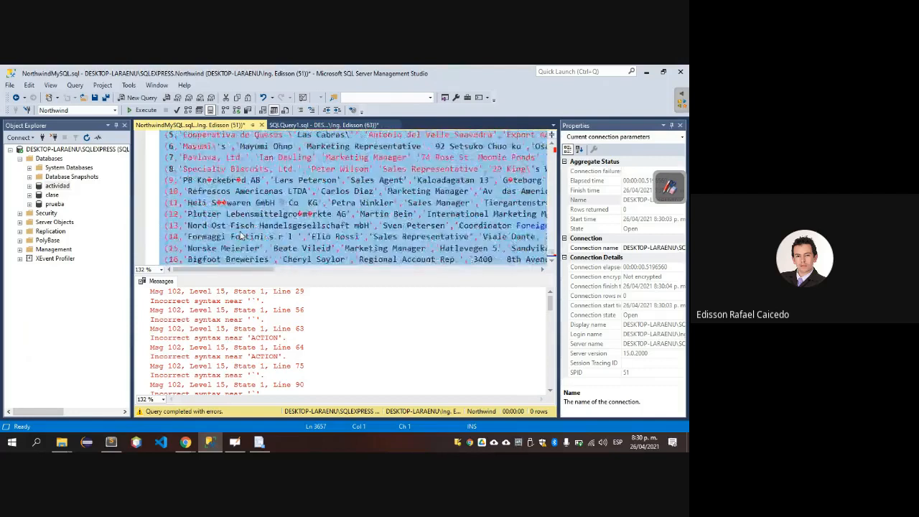
scroll(240, 236, "up", 15)
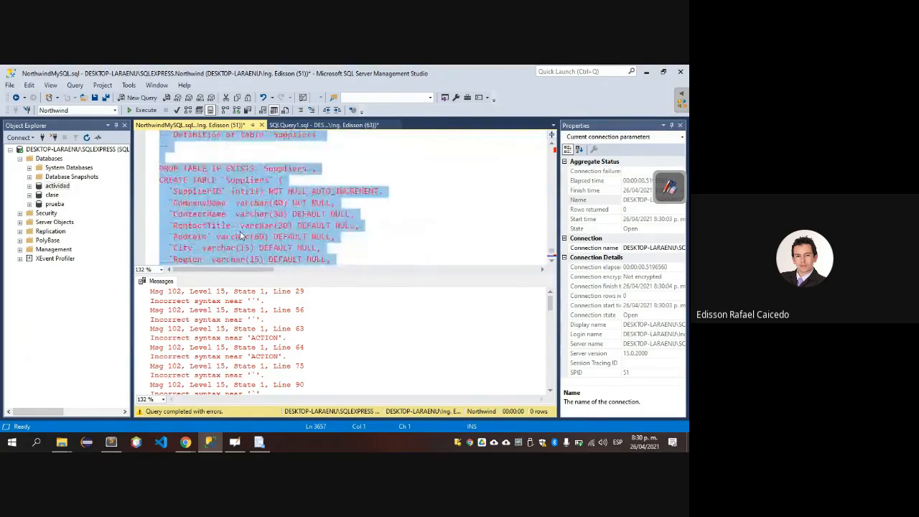
scroll(241, 236, "up", 15)
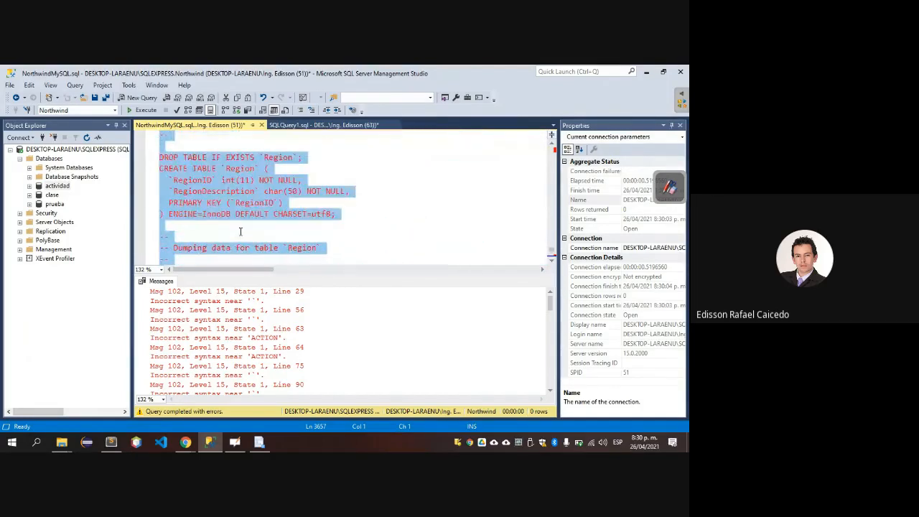
scroll(241, 231, "up", 12)
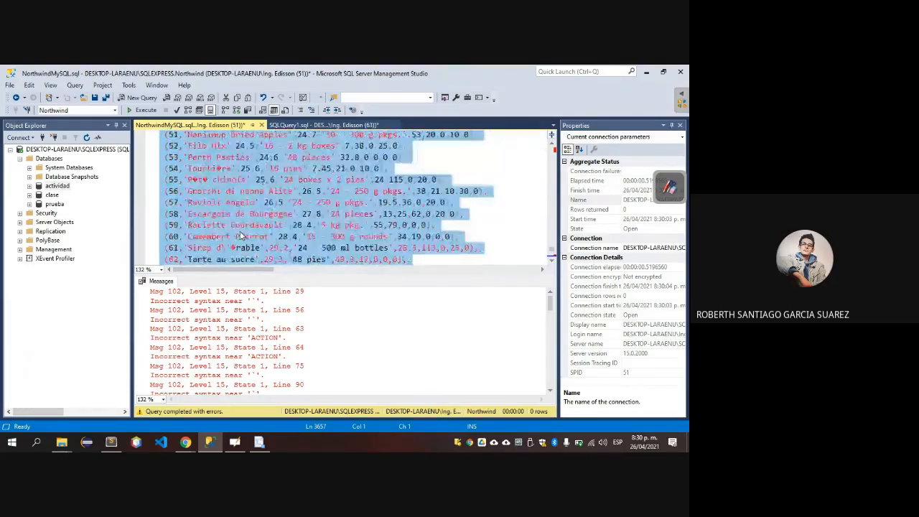
Switch to Chrome and search Google in a new tab for "ejemplos bases de datos para sql server".
key("alt+Tab")
key("alt+Tab")
key("alt+Tab")
key("alt+Tab")
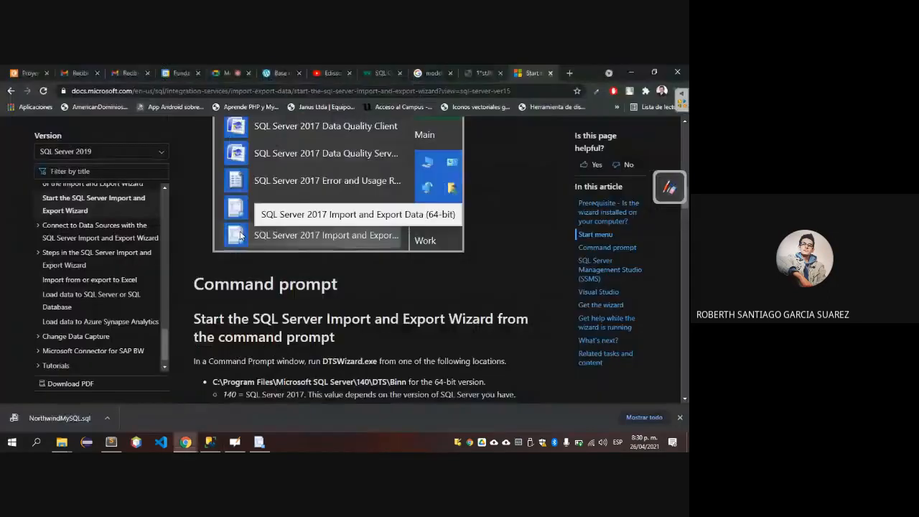
key("ctrl+t")
type("ejemplo")
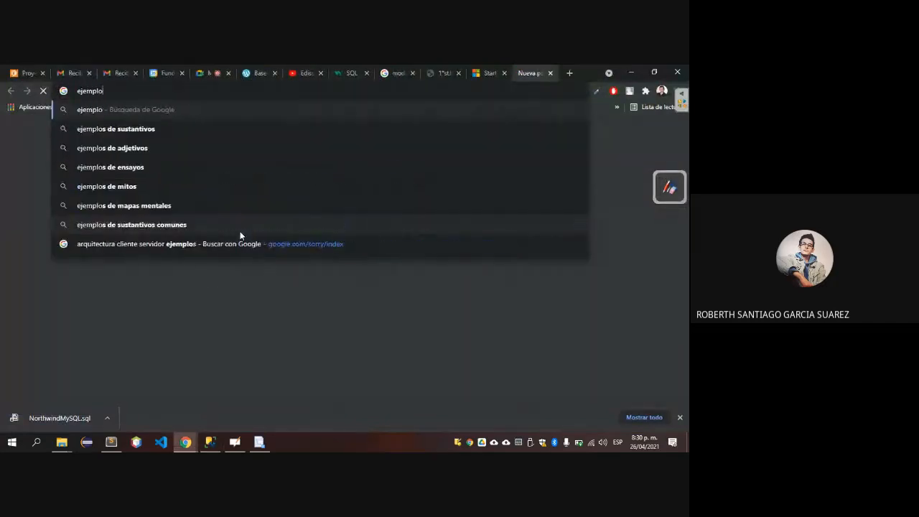
type("s bases de datos")
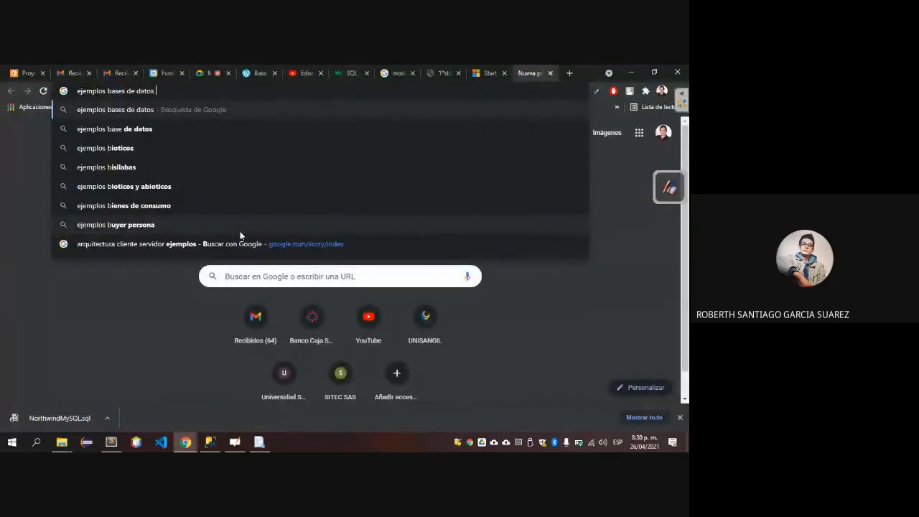
type(" para sql se")
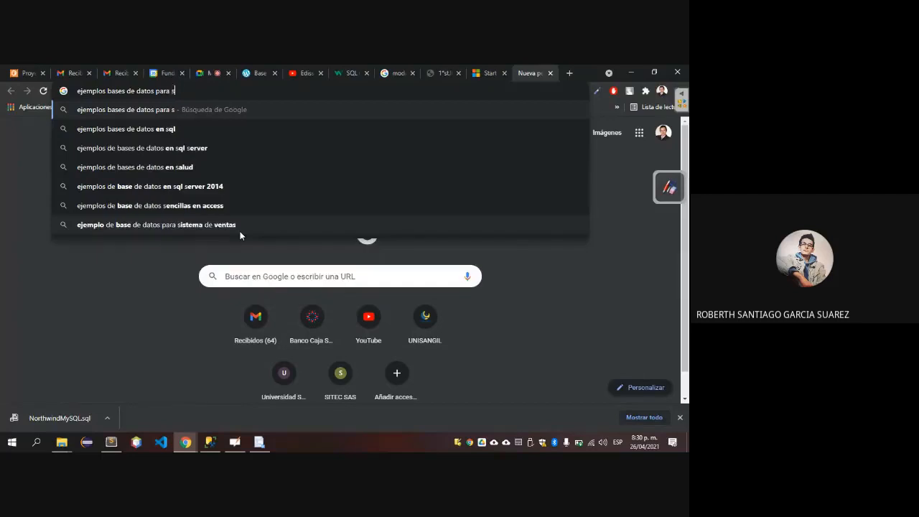
type("rver")
key("Return")
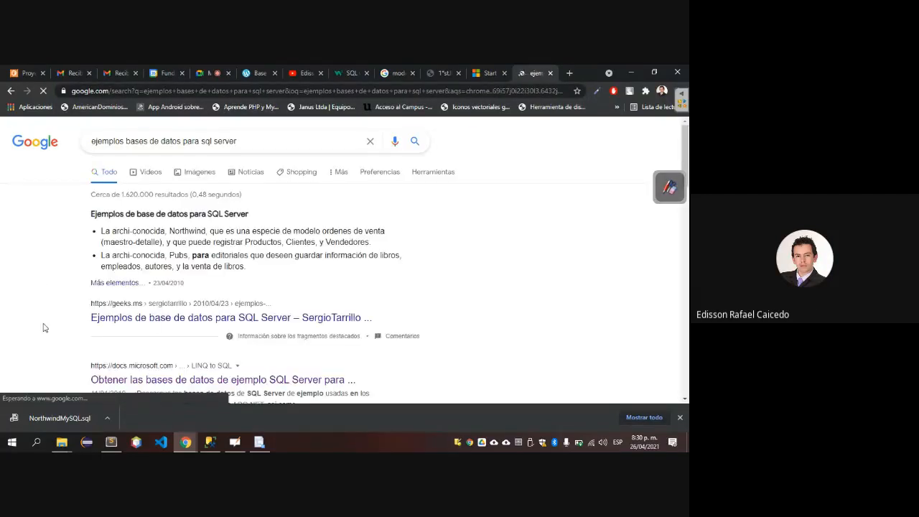
Open the Microsoft Docs result on obtaining SQL Server sample databases and read through its Northwind, AdventureWorks and SSMS sections.
scroll(41, 326, "down", 3)
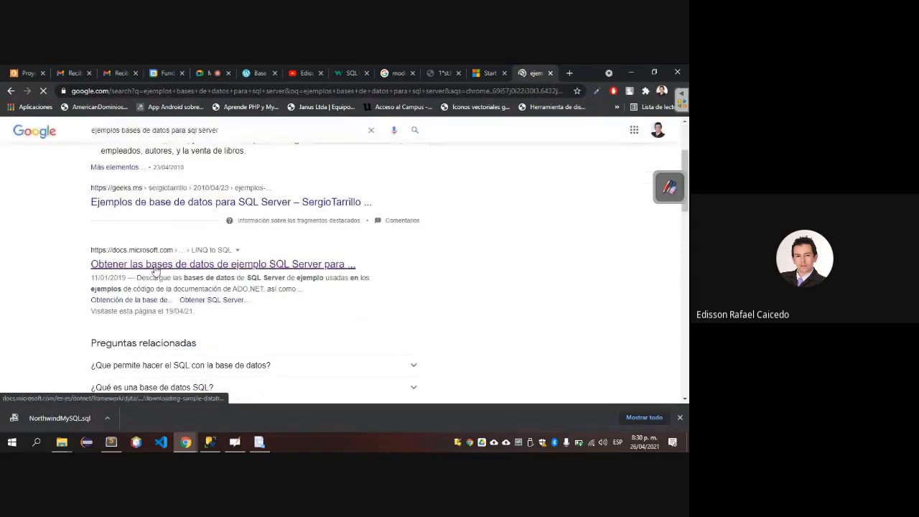
left_click(155, 267)
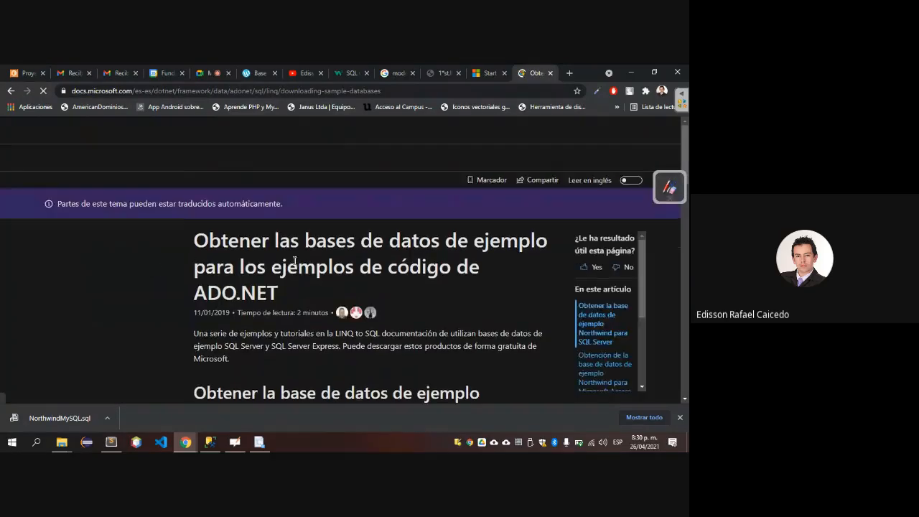
scroll(294, 259, "down", 5)
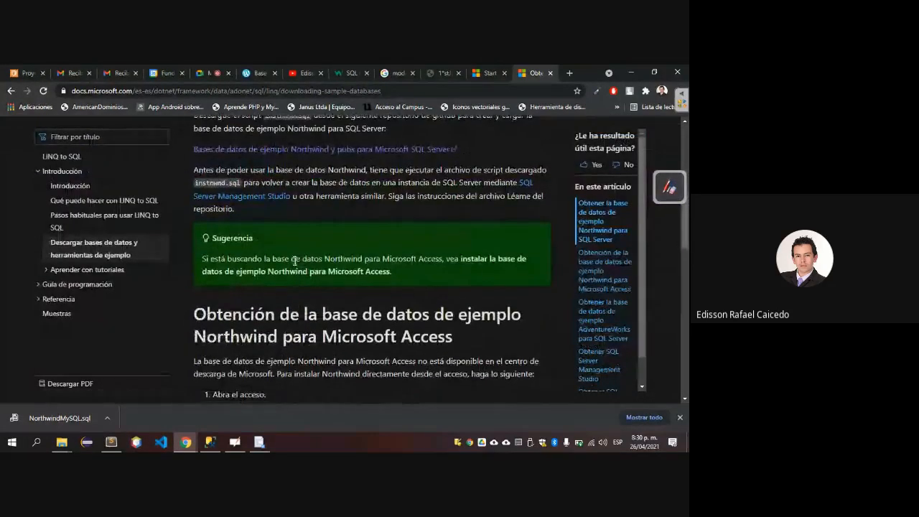
scroll(294, 260, "down", 3)
scroll(294, 260, "down", 3)
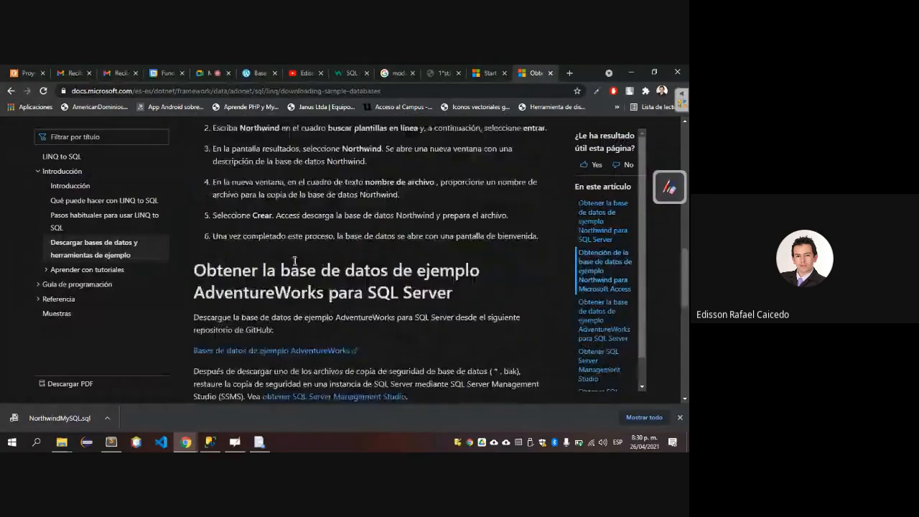
scroll(294, 260, "down", 3)
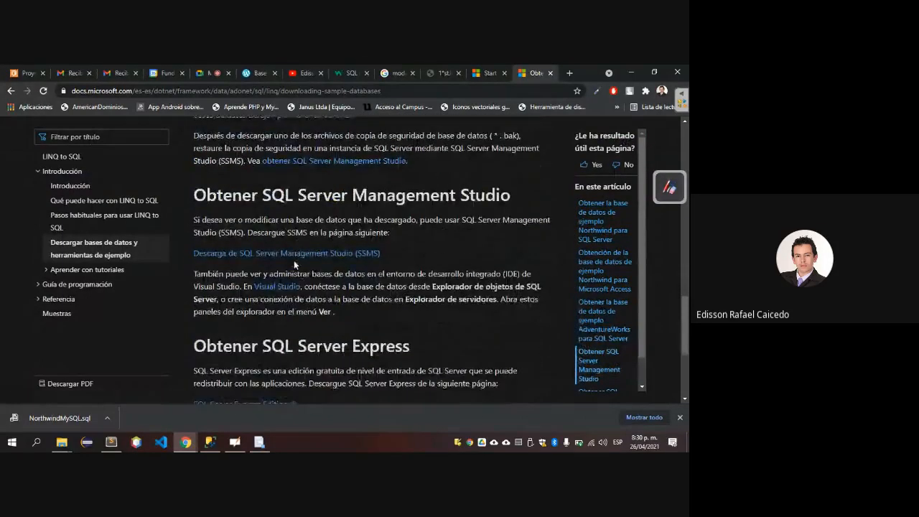
Finish reading the sample databases article and open its GitHub repository link for the Northwind and pubs sample databases for Microsoft SQL Server.
scroll(294, 263, "down", 3)
scroll(294, 261, "up", 10)
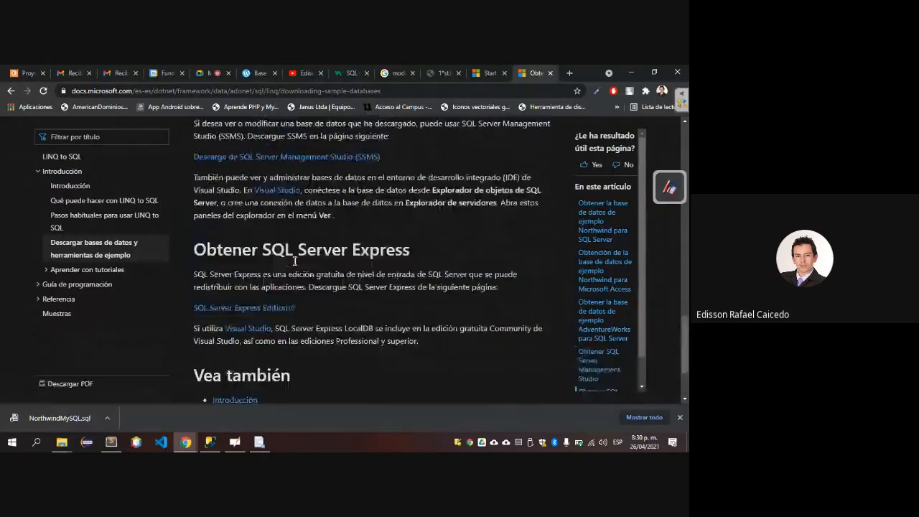
scroll(294, 260, "down", 2)
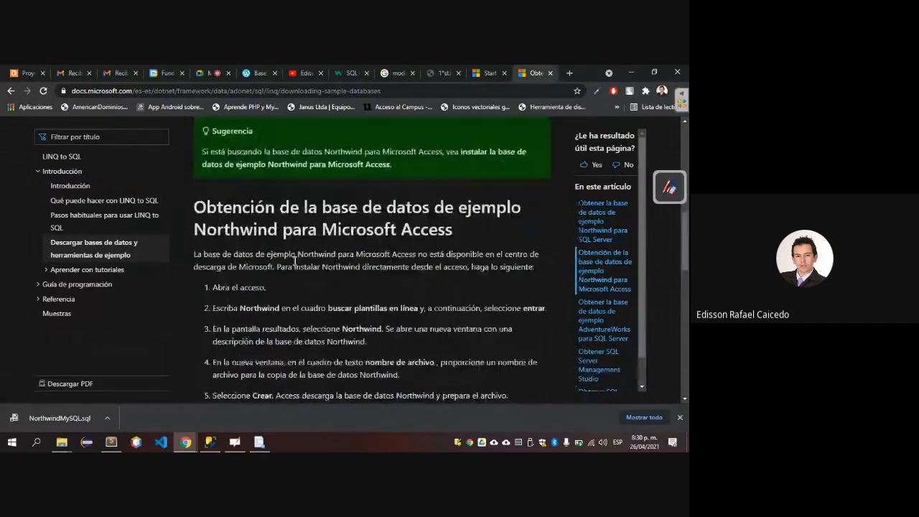
scroll(293, 261, "up", 2)
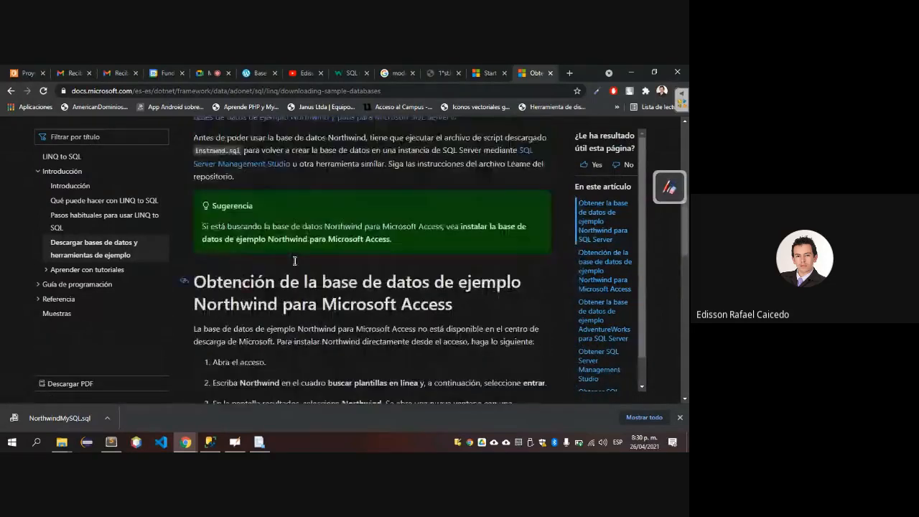
scroll(294, 260, "up", 1)
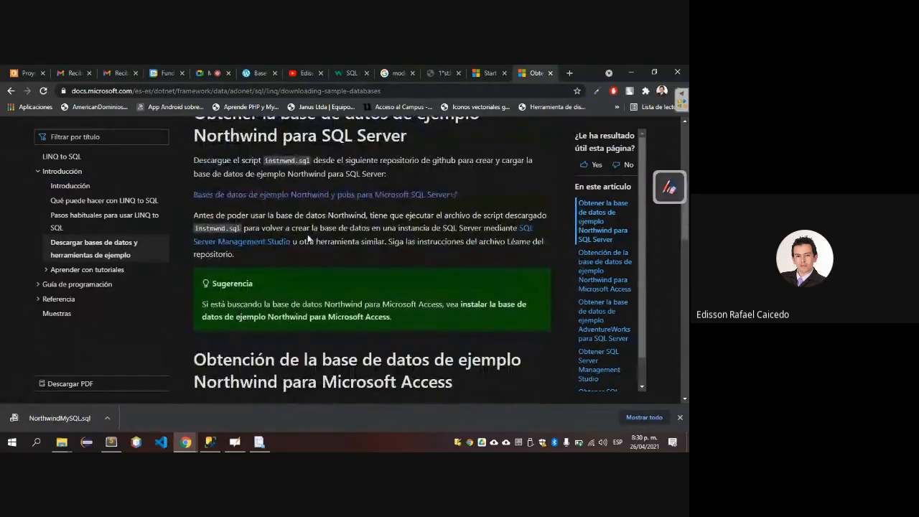
left_click(278, 201)
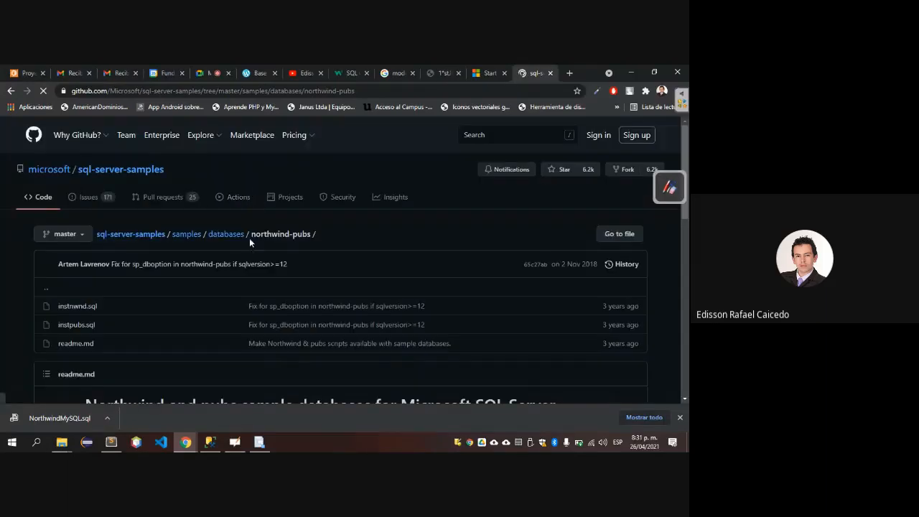
Copy the northwind-pubs repository address and send it to everyone in the Google Meet chat.
left_click(292, 97)
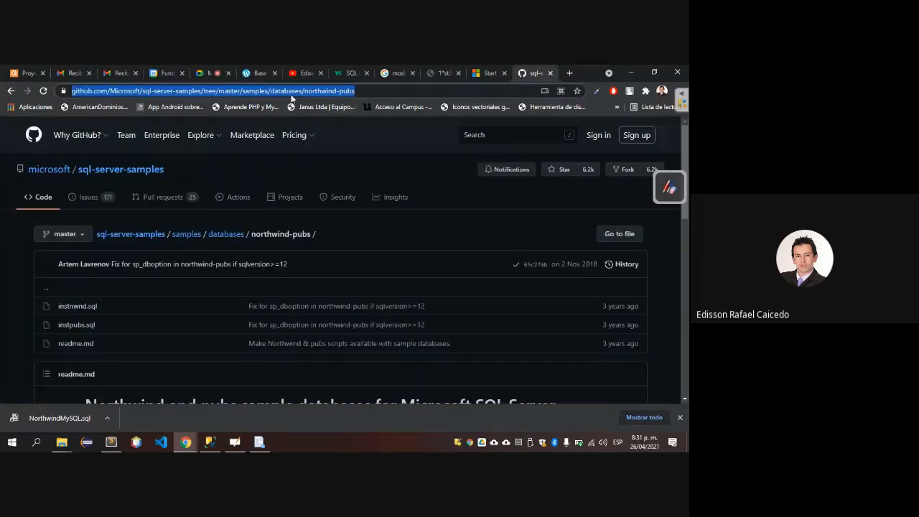
left_click(215, 73)
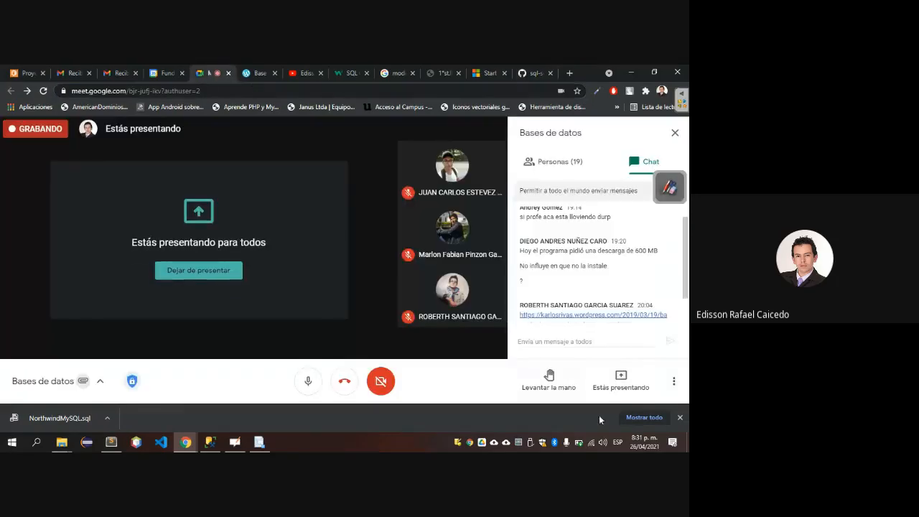
left_click(569, 342)
type("https://github.com/microsoft/sql-server-samples/tree/master/samples/databases/northwind-pubs")
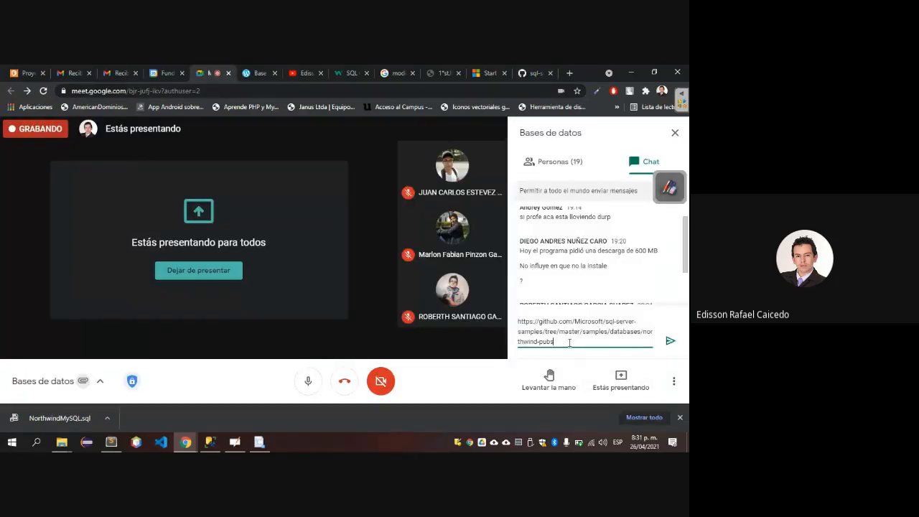
key("Return")
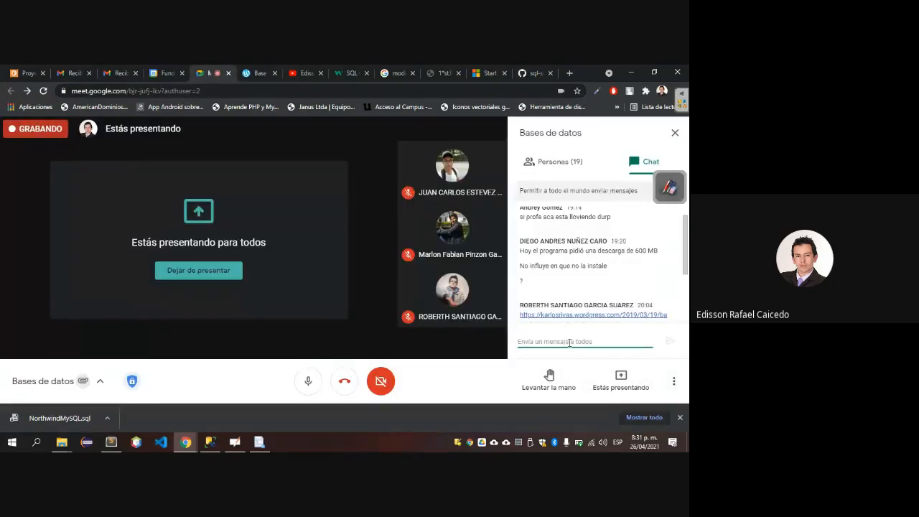
Return to the GitHub northwind-pubs folder and open the raw contents of instnwnd.sql.
left_click(533, 69)
scroll(67, 250, "down", 2)
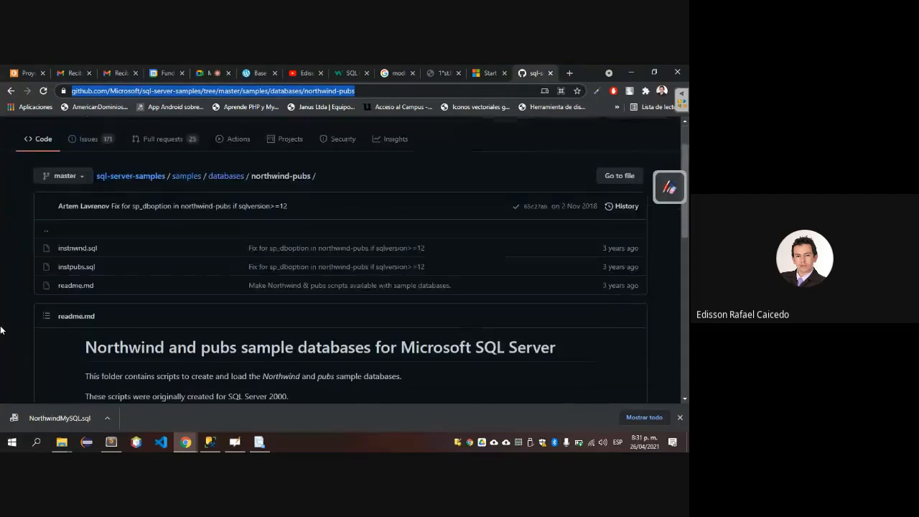
left_click(70, 248)
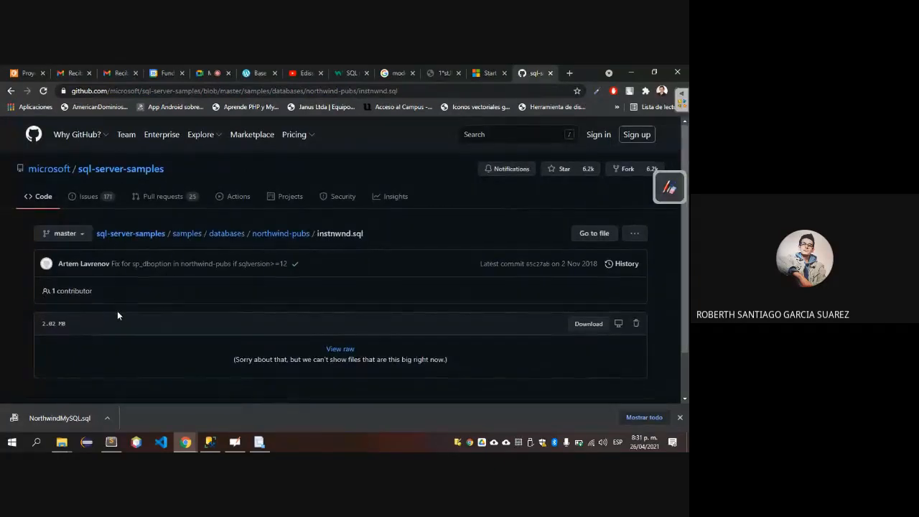
scroll(117, 311, "down", 2)
left_click(588, 270)
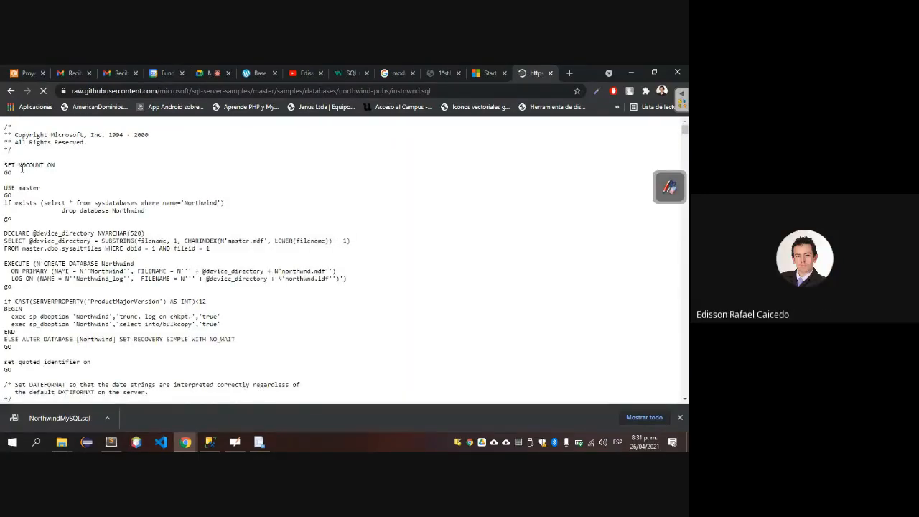
Select the entire instnwnd.sql script from the opening copyright comment to the final GO and copy it.
left_click_drag(6, 127, 70, 449)
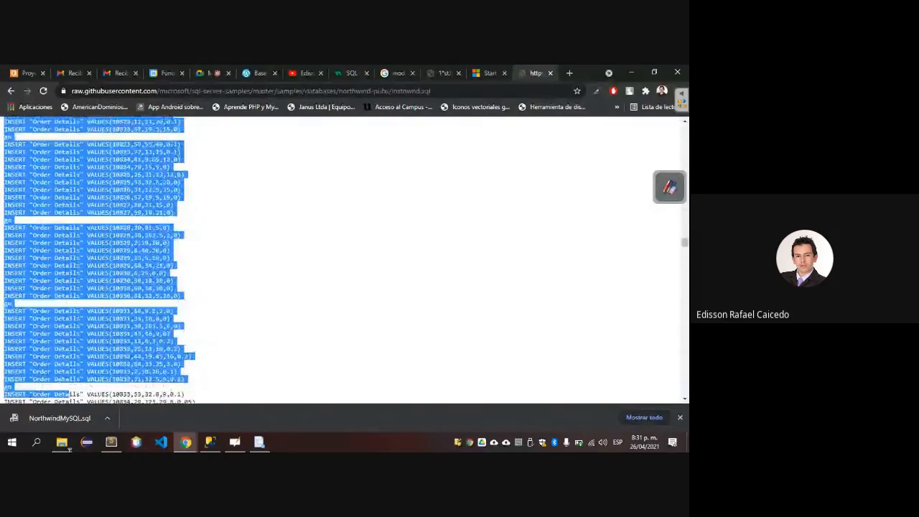
left_click_drag(69, 449, 70, 449)
left_click_drag(69, 449, 12, 445)
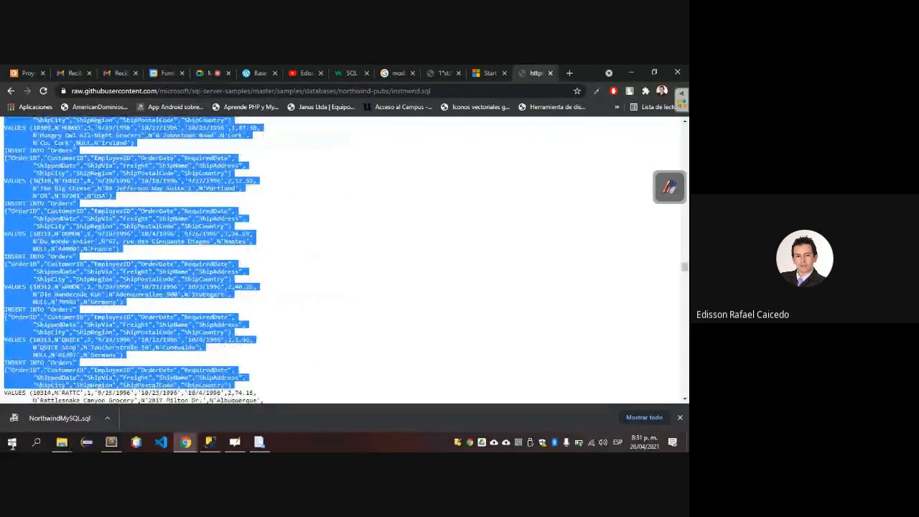
left_click_drag(221, 411, 220, 411)
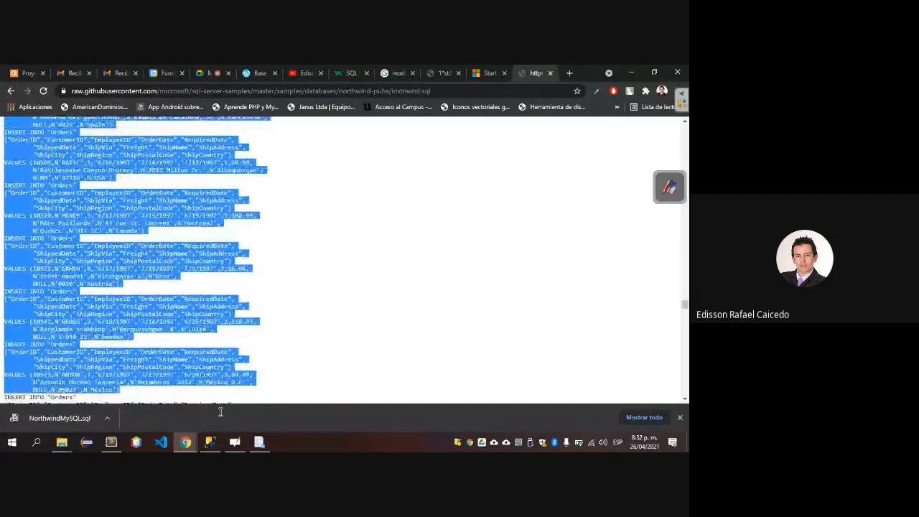
left_click_drag(221, 411, 75, 397)
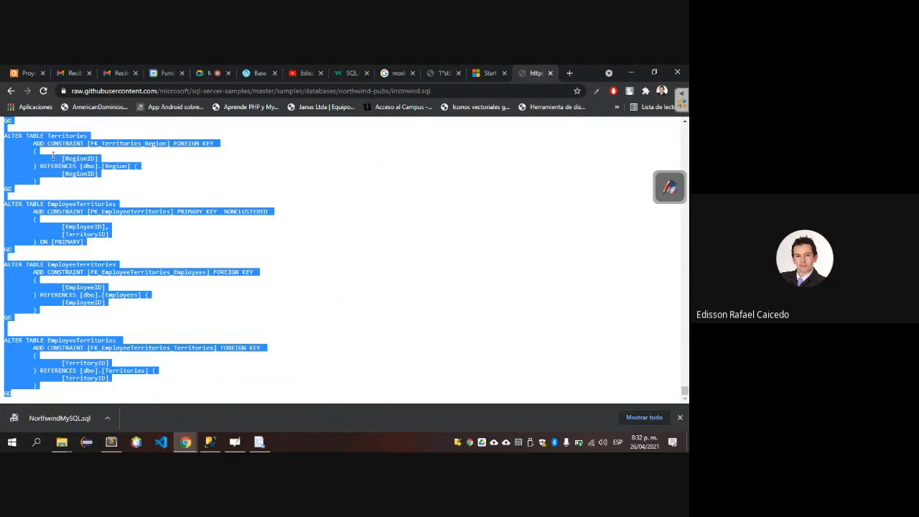
right_click(46, 166)
Switch to SQL Server Management Studio, replace the selected NorthwindMySQL.sql query text with the copied instnwnd.sql script, and execute all of it.
key("alt+Tab")
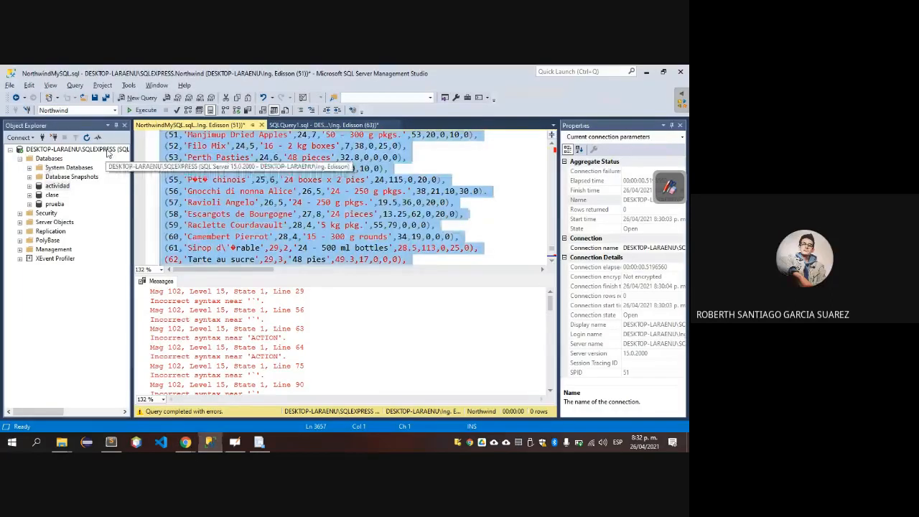
key("ctrl+v")
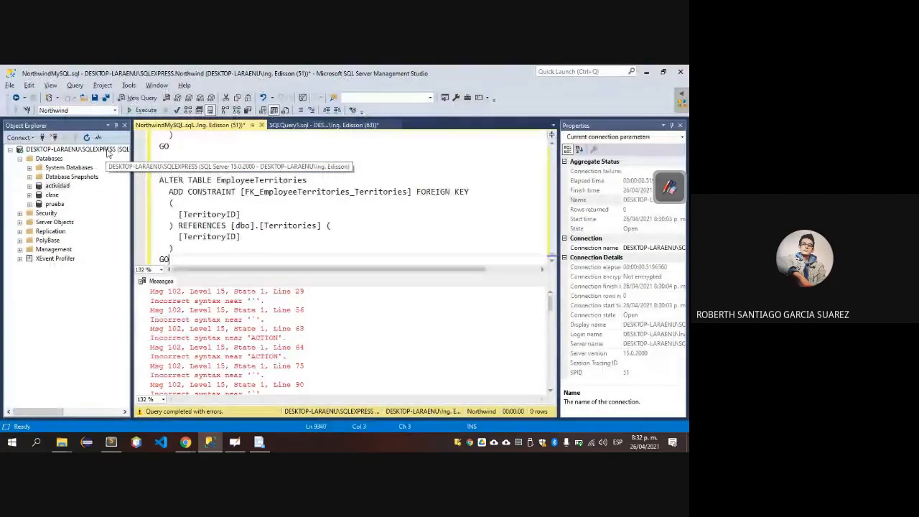
key("ctrl+a")
key("F5")
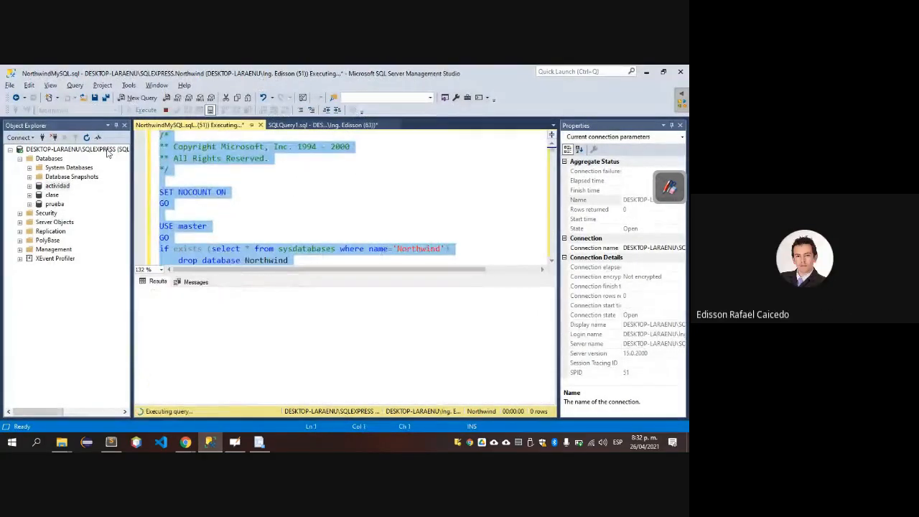
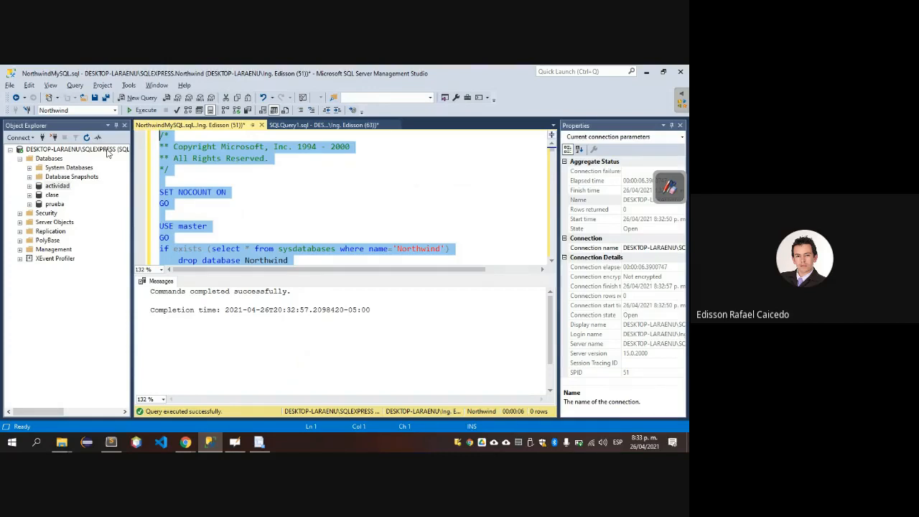
Copy the web address of the raw instnwnd.sql page in Chrome and send it to everyone in the Google Meet chat.
key("alt+Tab")
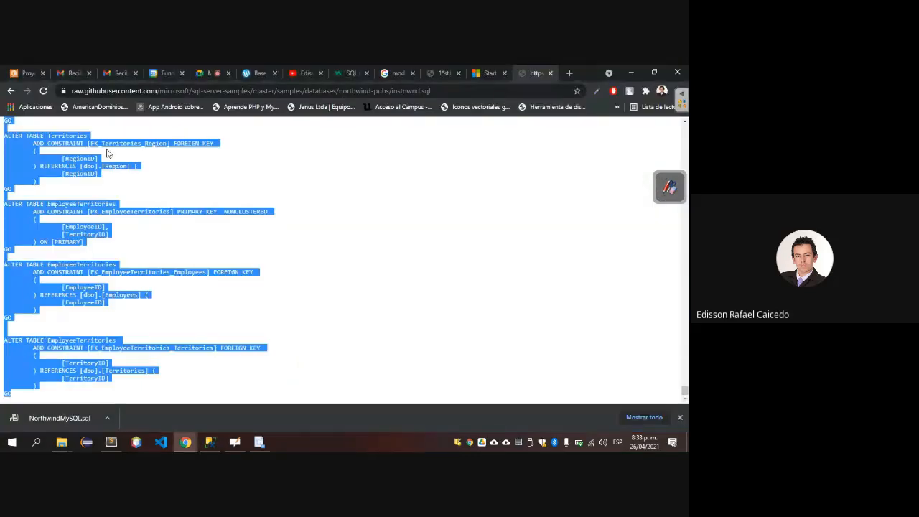
key("ctrl+l")
key("ctrl+c")
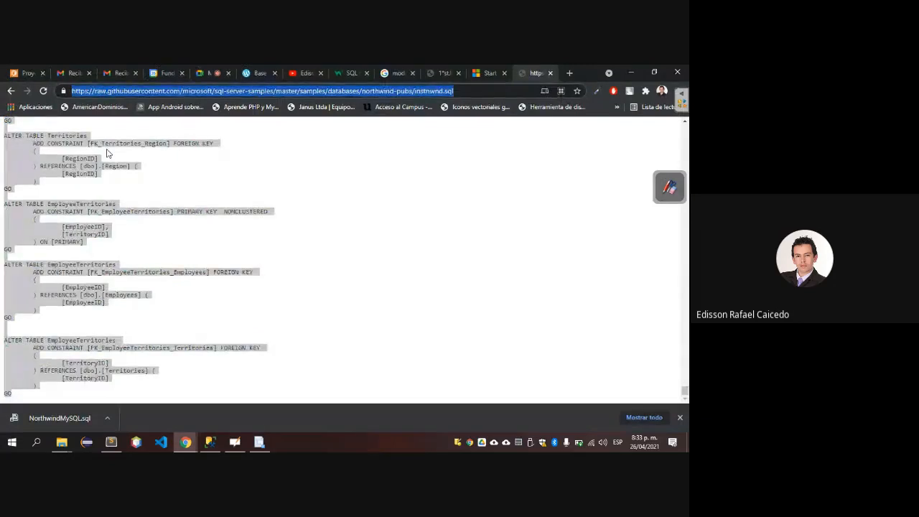
key("ctrl+shift+Tab")
key("ctrl+shift+Tab")
key("ctrl+shift+Tab")
key("ctrl+shift+Tab")
key("ctrl+shift+Tab")
key("ctrl+shift+Tab")
key("ctrl+shift+Tab")
key("ctrl+shift+Tab")
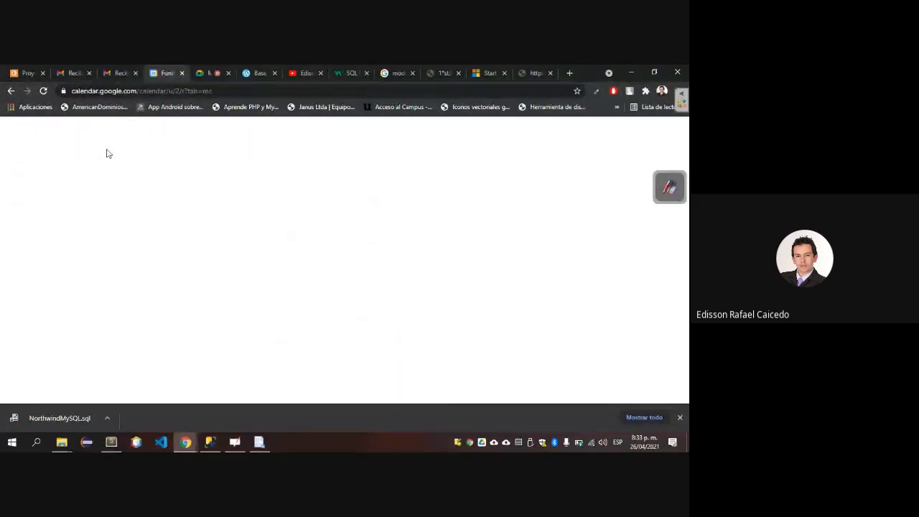
key("ctrl+Tab")
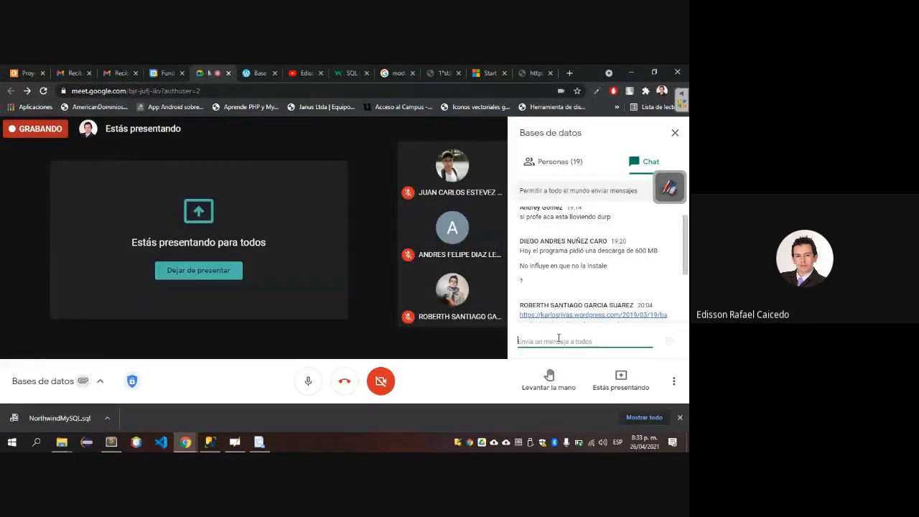
key("ctrl+v")
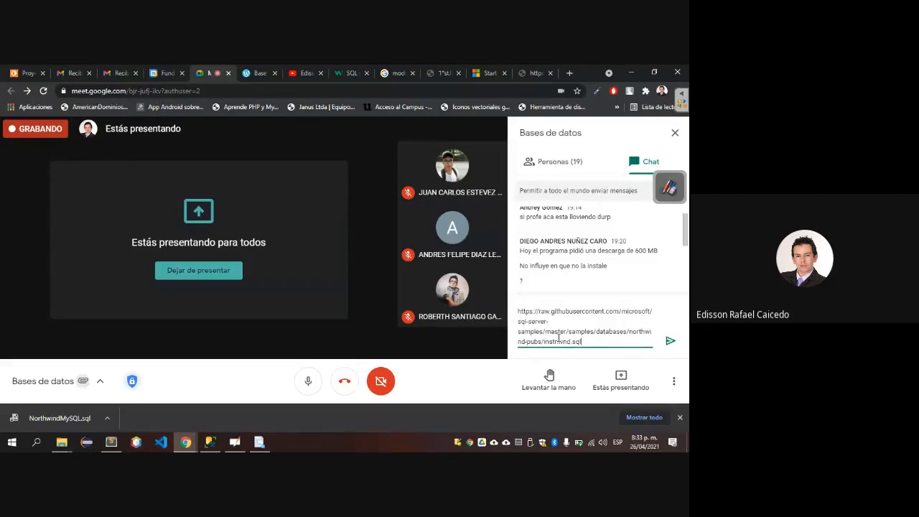
key("Return")
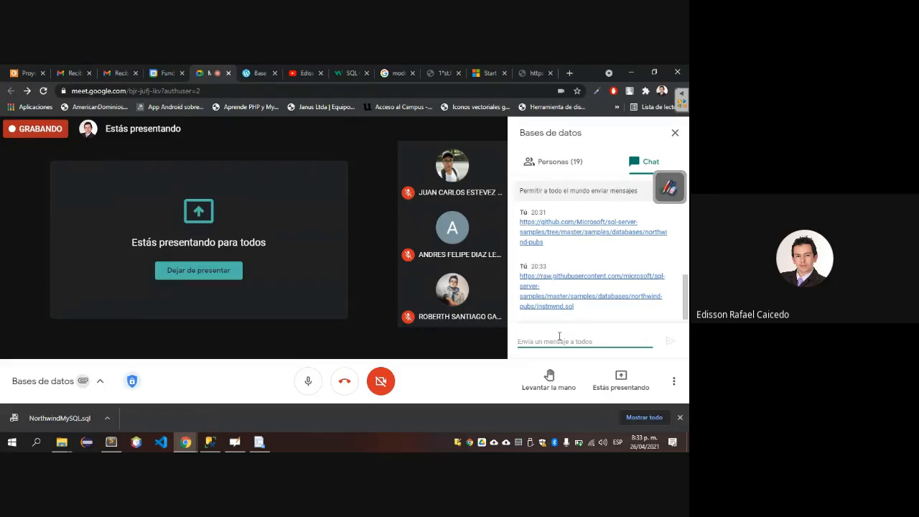
Switch to SQL Server Management Studio and try to execute only the DROP DATABASE Northwind statement in SQLQuery1.sql.
key("alt+Tab")
key("alt+Tab")
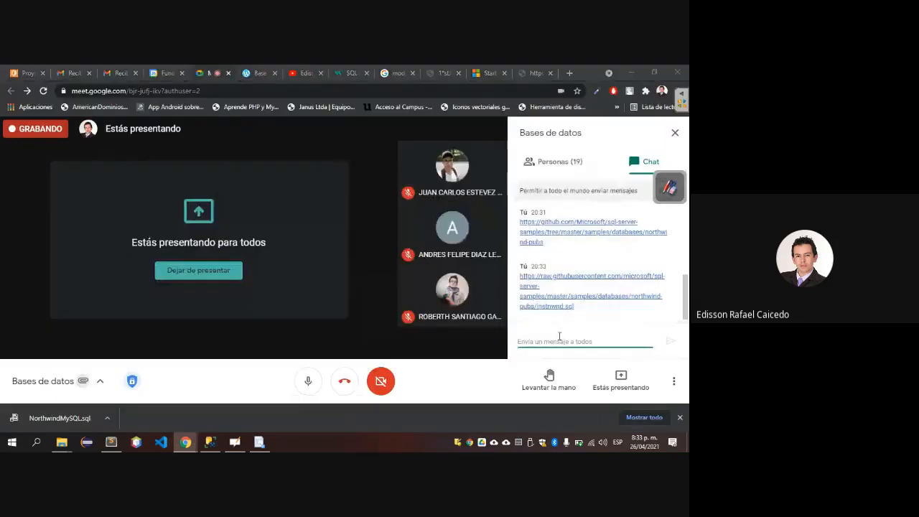
key("alt+Tab")
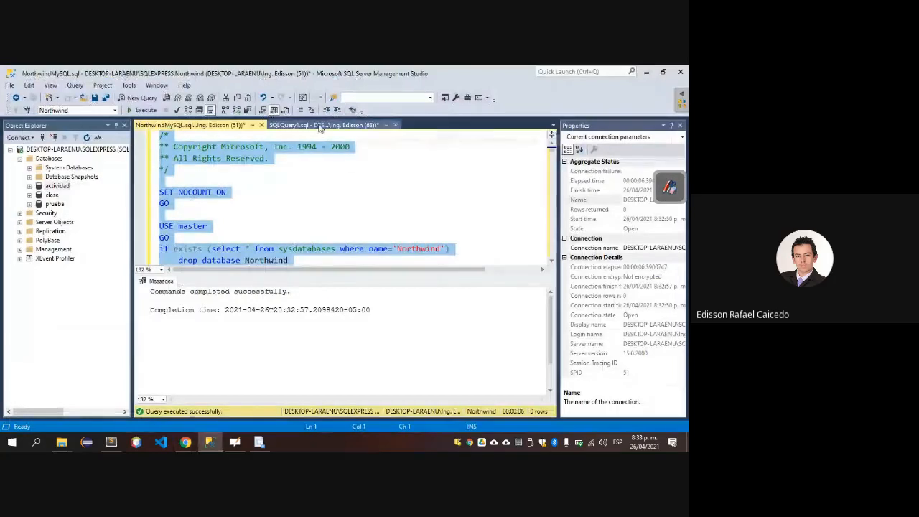
left_click(319, 126)
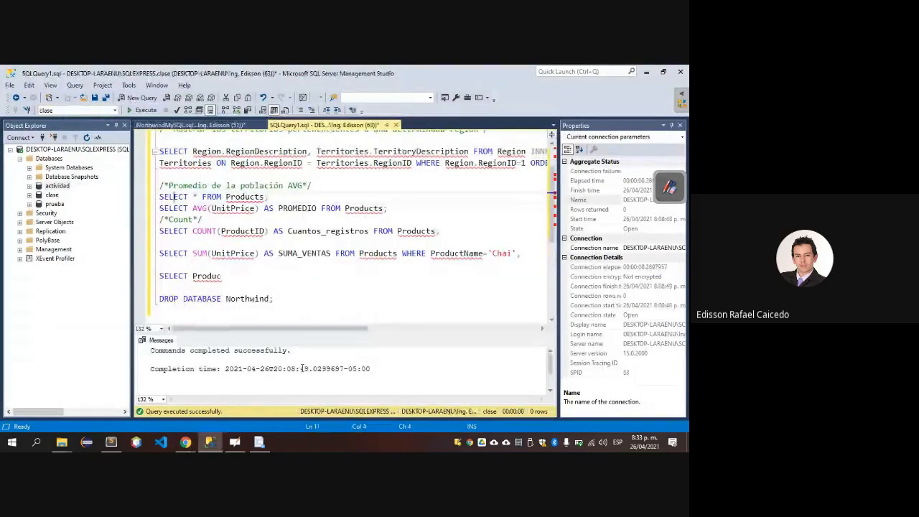
left_click(288, 302)
key("shift+Home")
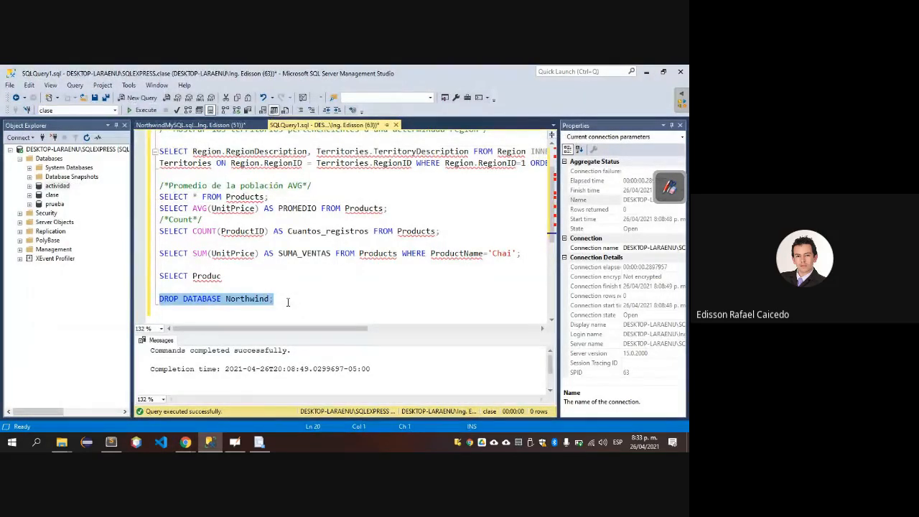
key("F5")
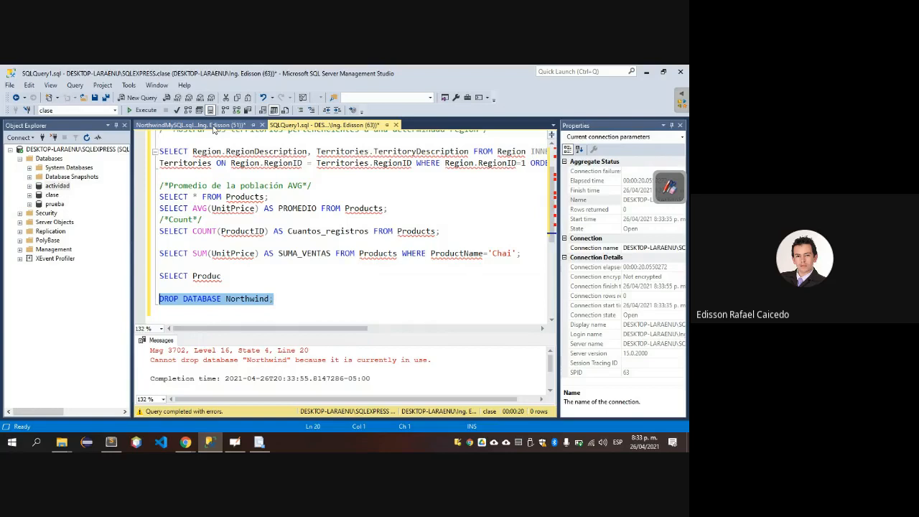
Close the NorthwindMySQL.sql query without saving its changes and execute the DROP DATABASE Northwind statement in SQLQuery1.sql again.
left_click(237, 126)
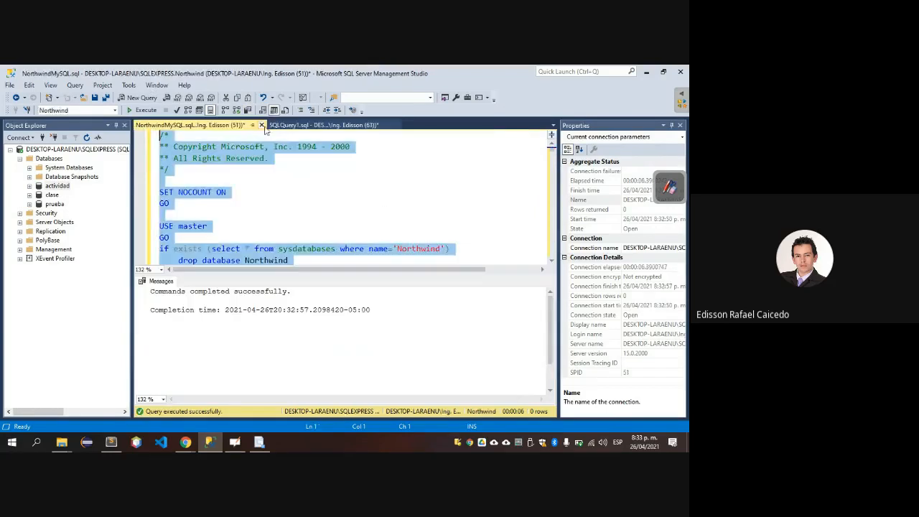
left_click(262, 124)
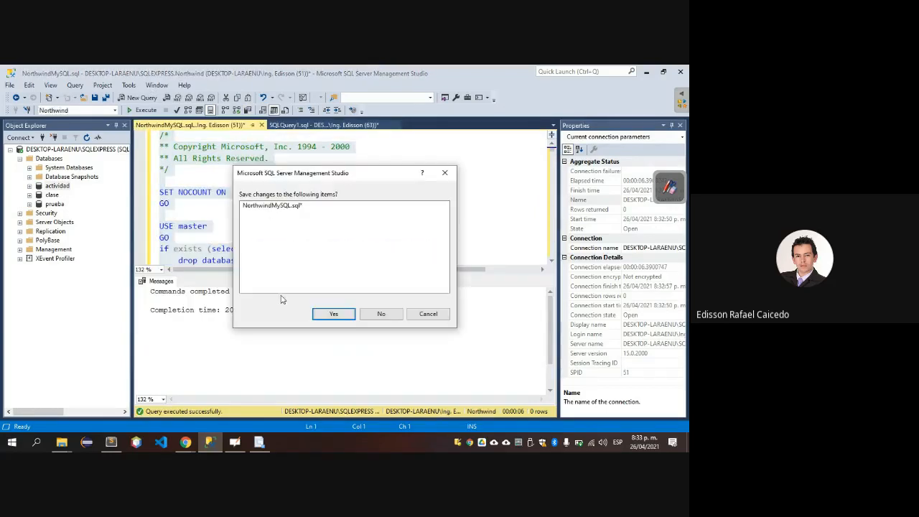
left_click(379, 313)
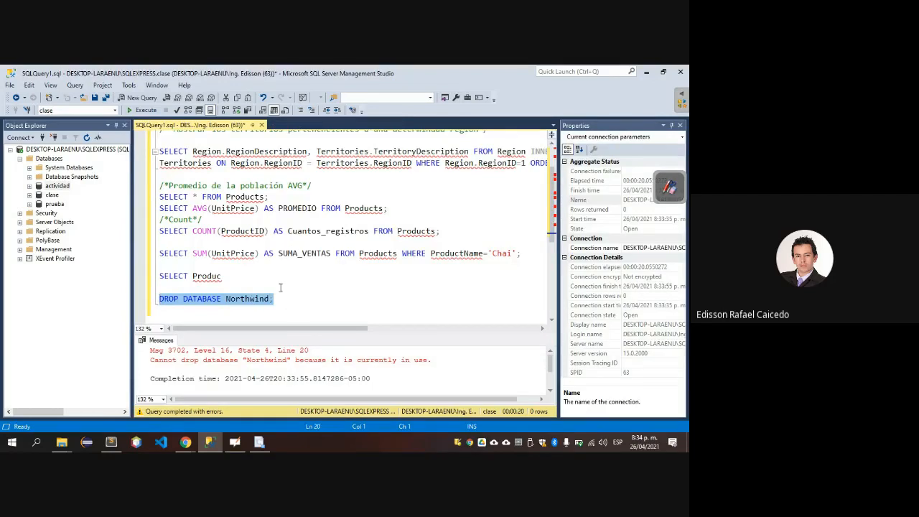
left_click(279, 299)
key("shift+Home")
key("F5")
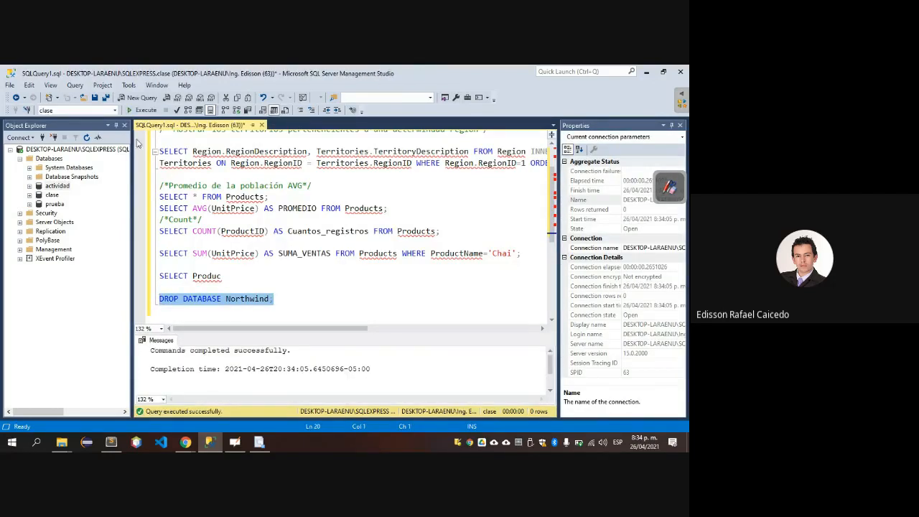
Open a new query window and leave it empty.
left_click(139, 98)
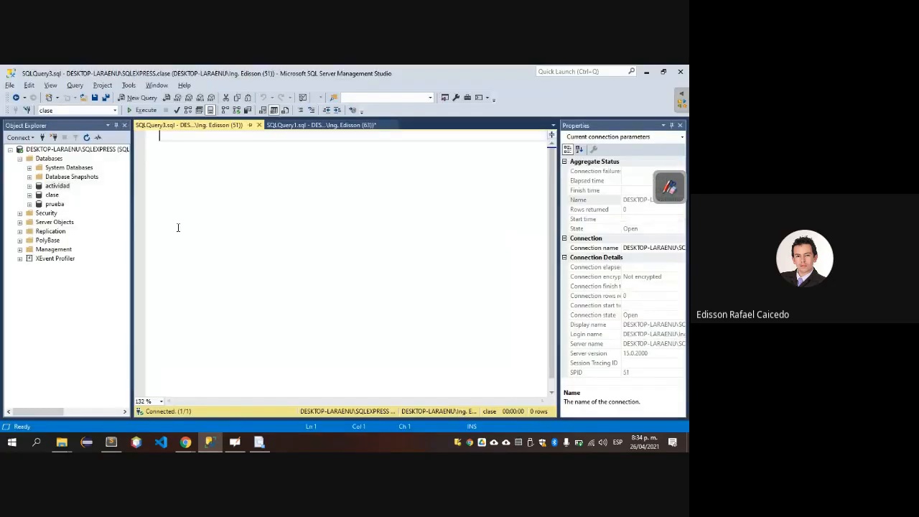
key("ctrl+v")
key("ctrl+z")
Switch to the raw instnwnd.sql page in Chrome, select the entire script and copy it.
key("alt+Tab")
key("alt+Tab")
key("alt+Tab")
key("alt+Tab")
key("alt+Tab")
key("alt+Tab")
key("alt+Tab")
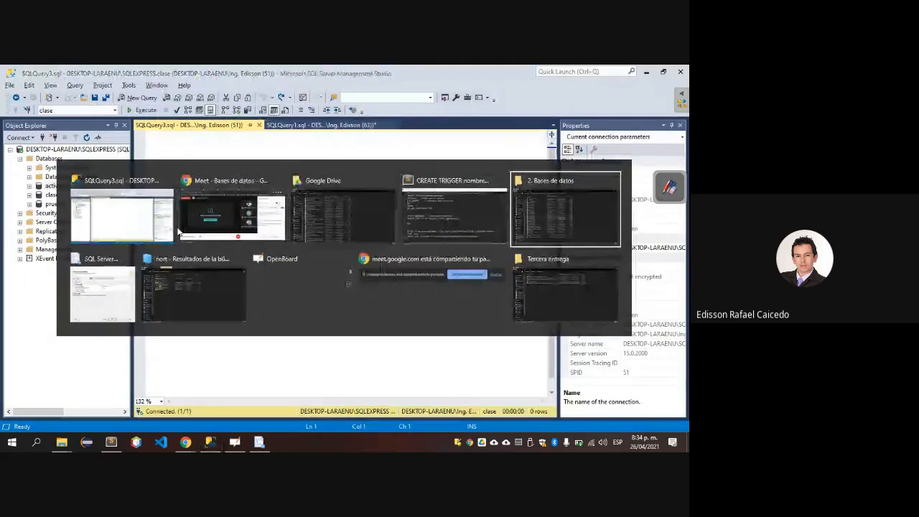
key("alt+Tab")
key("alt+Tab")
key("alt+Tab")
key("alt+Tab")
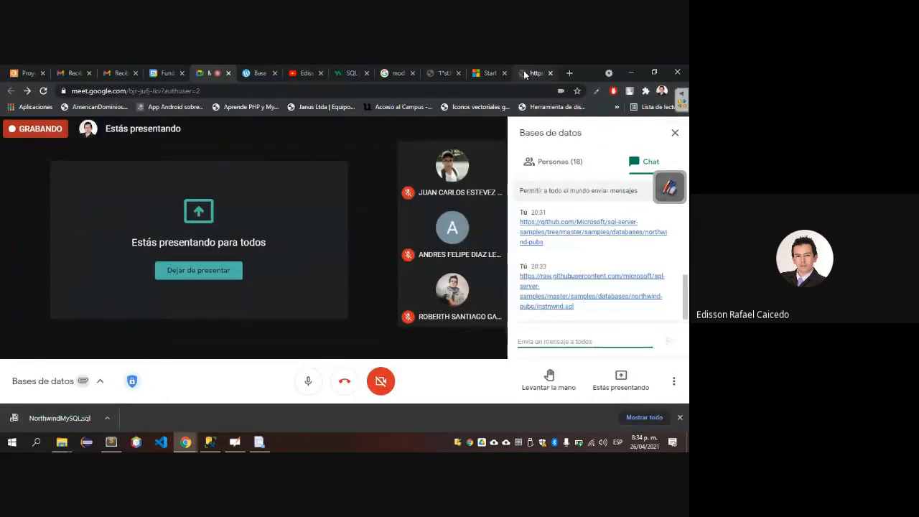
left_click(525, 74)
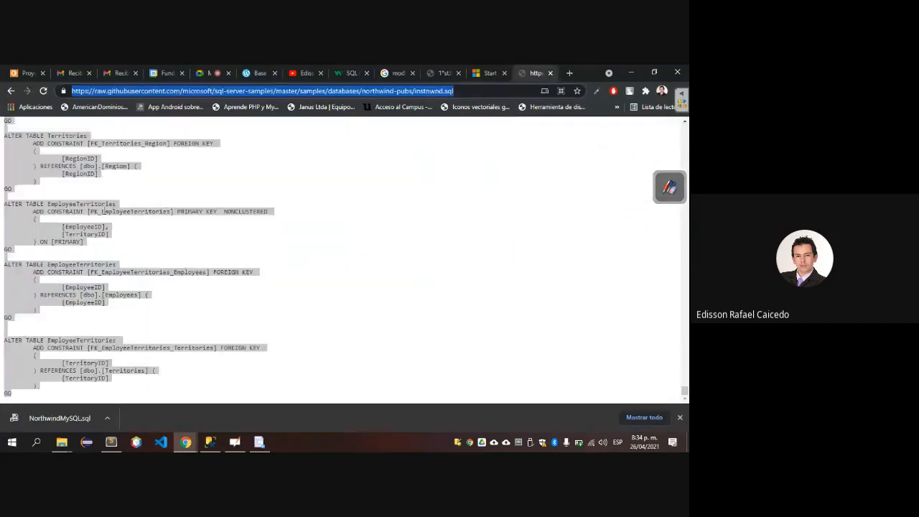
left_click(86, 208)
key("ctrl+a")
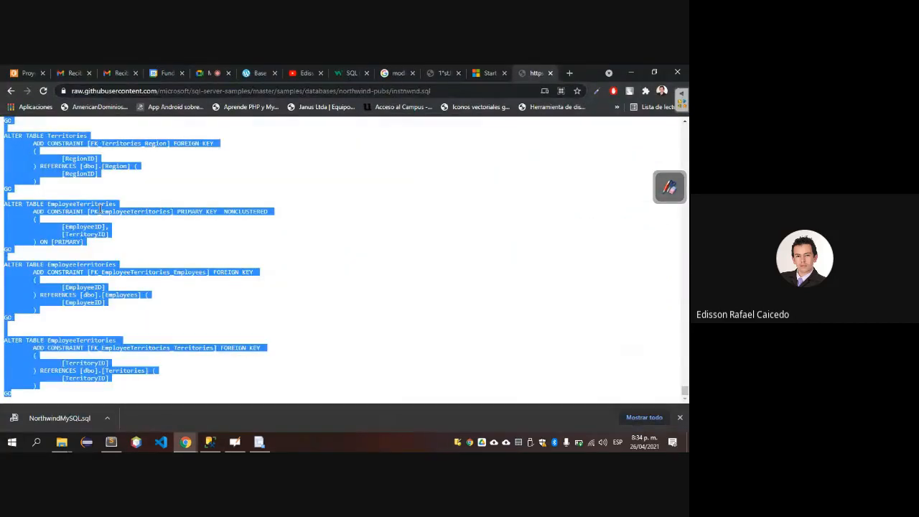
right_click(101, 208)
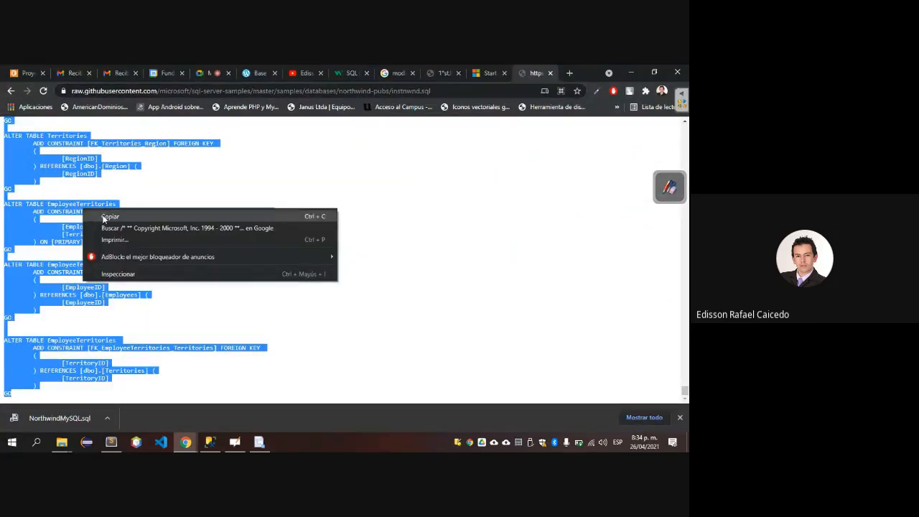
left_click(103, 219)
Return to SQL Server Management Studio, paste the instnwnd.sql script into the new empty query and execute it.
key("alt+Tab")
key("ctrl+v")
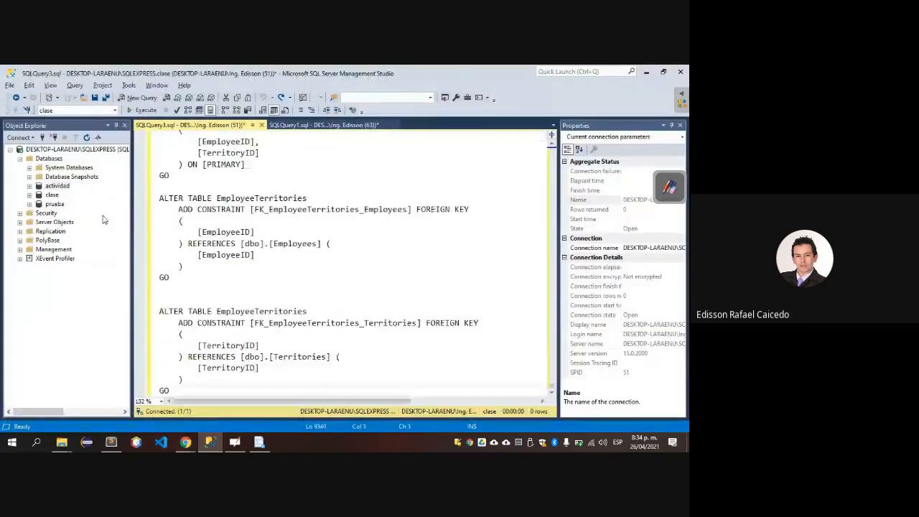
key("F5")
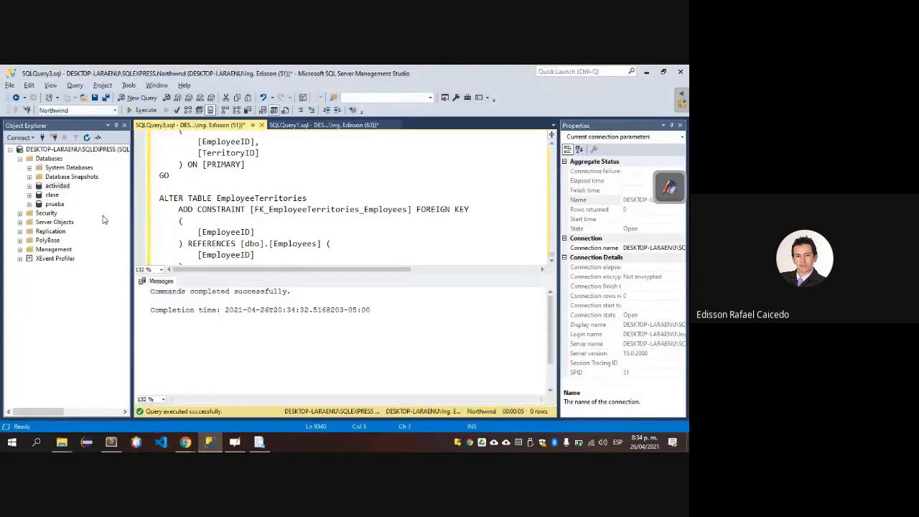
Refresh the server's Databases list and select the Northwind database in it.
key("alt+Tab")
key("alt+Tab")
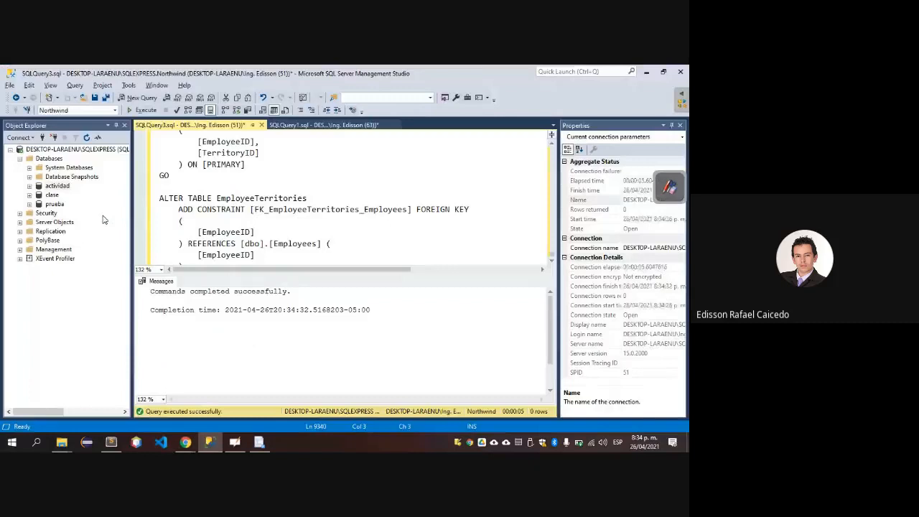
left_click(20, 159)
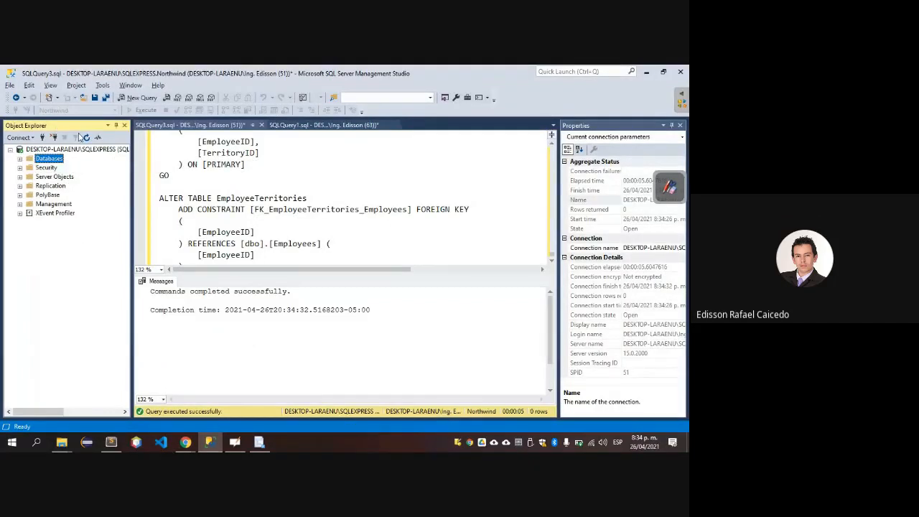
left_click(20, 158)
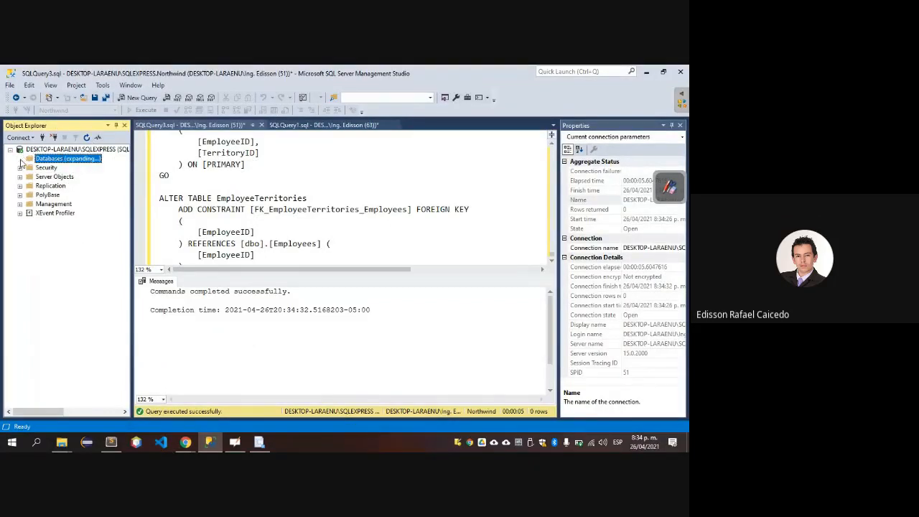
left_click(52, 205)
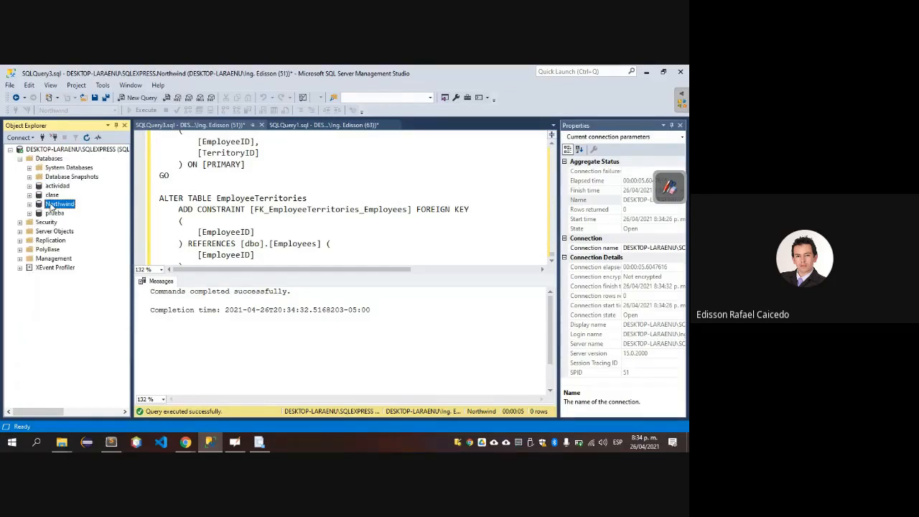
Switch to YouTube in Chrome and open the video list of the subscribed greenBox Mantis channel.
key("alt+Tab")
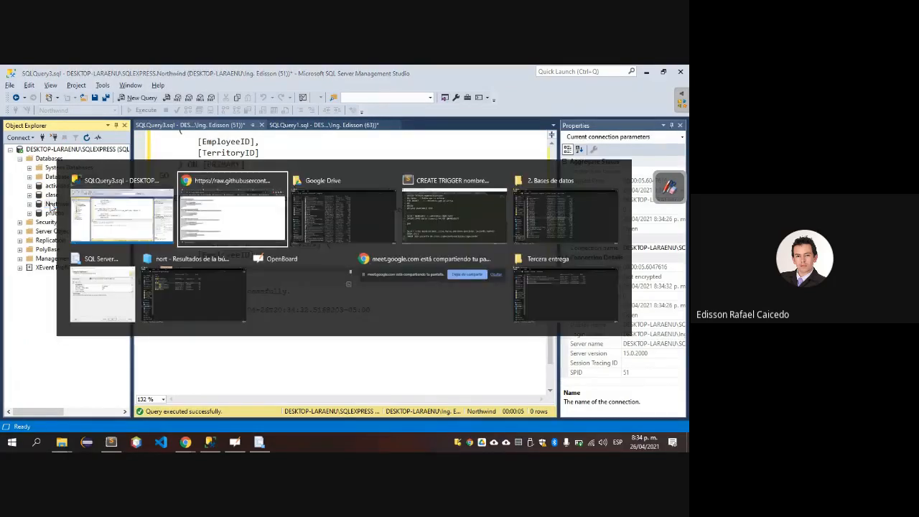
left_click(296, 76)
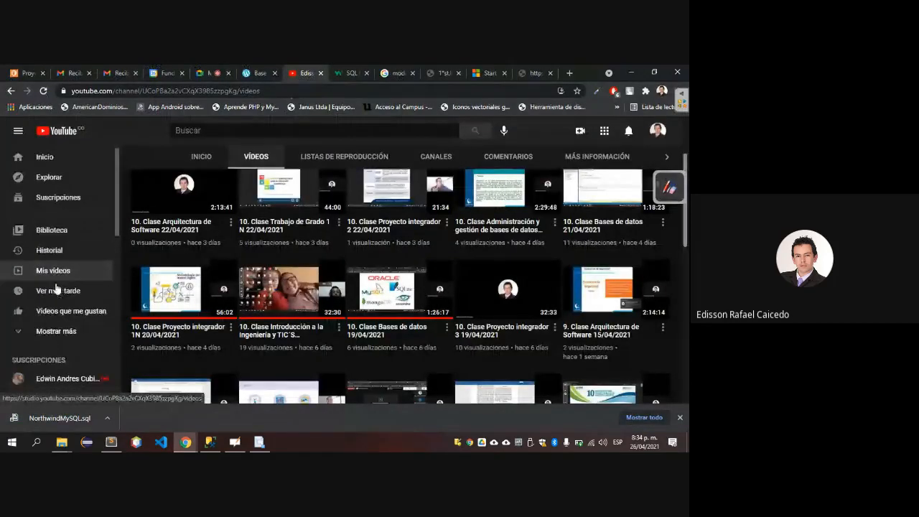
scroll(56, 287, "down", 3)
left_click(69, 298)
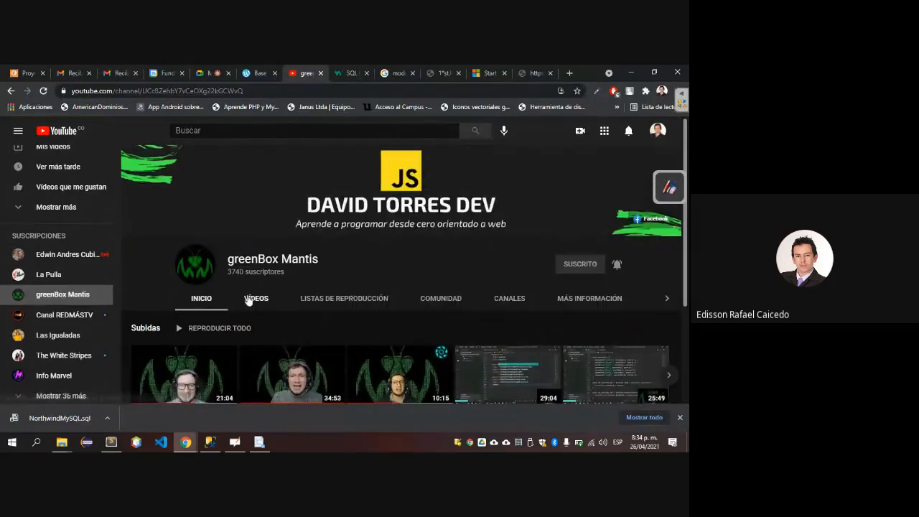
left_click(256, 298)
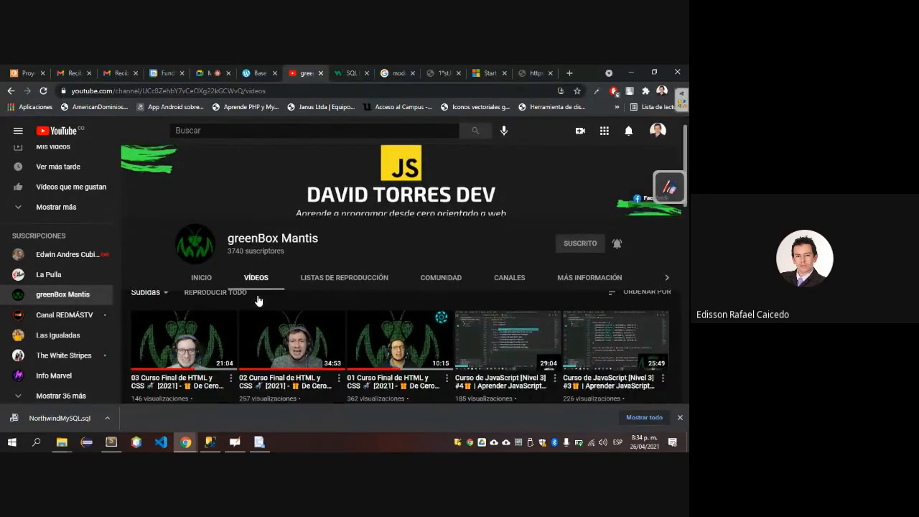
Browse the greenBox Mantis channel's playlists and open the full Curso de Git y Github 2020 playlist.
scroll(256, 298, "down", 3)
left_click(329, 194)
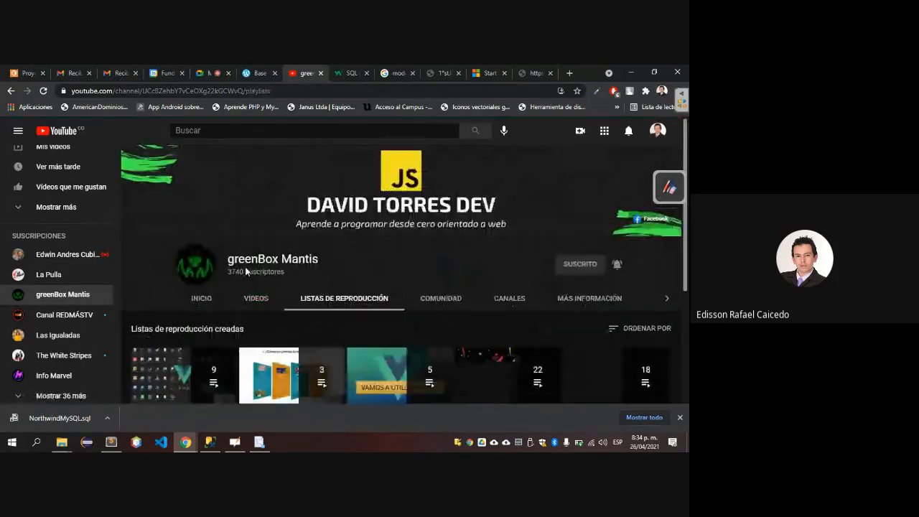
scroll(246, 269, "down", 3)
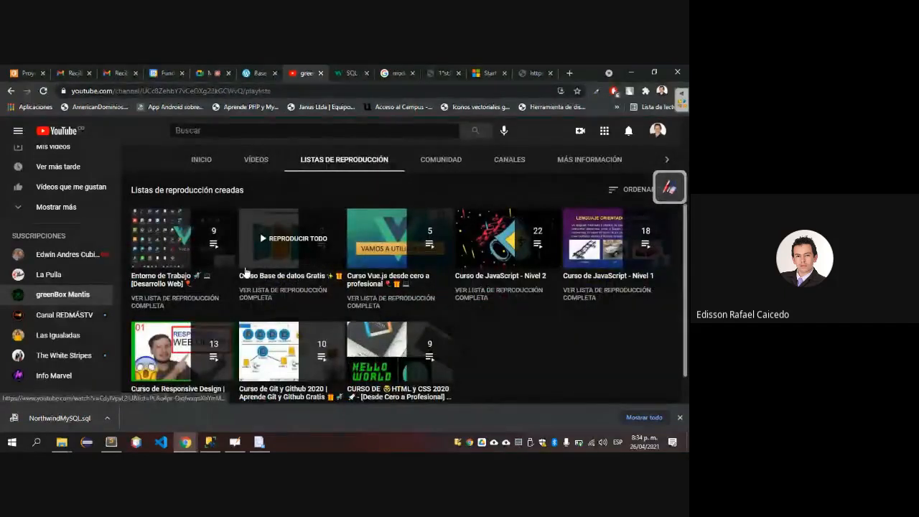
scroll(245, 271, "down", 1)
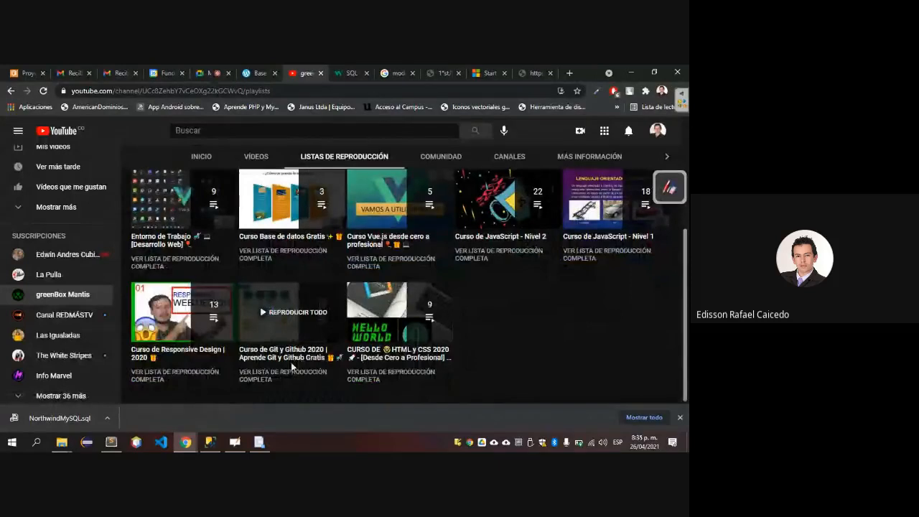
left_click(275, 378)
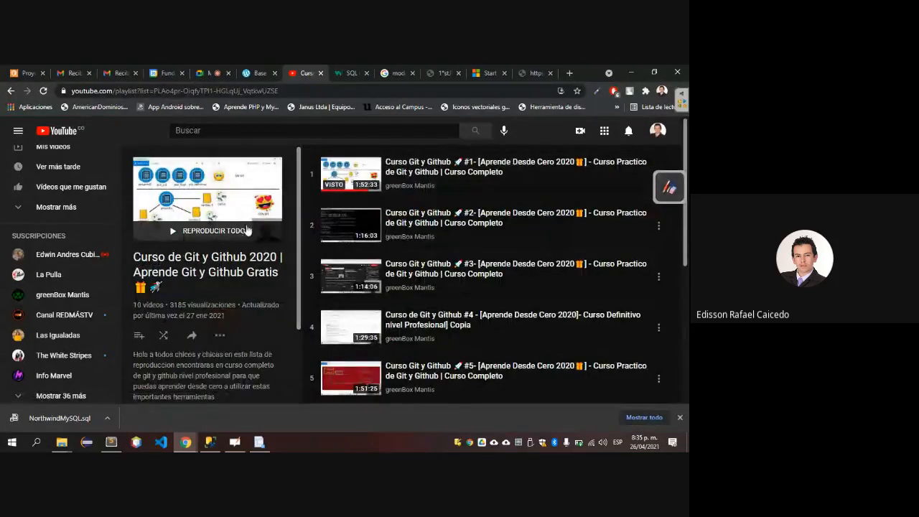
Play the Git y Github playlist from its first video, pause it and select the video's web address.
left_click(213, 231)
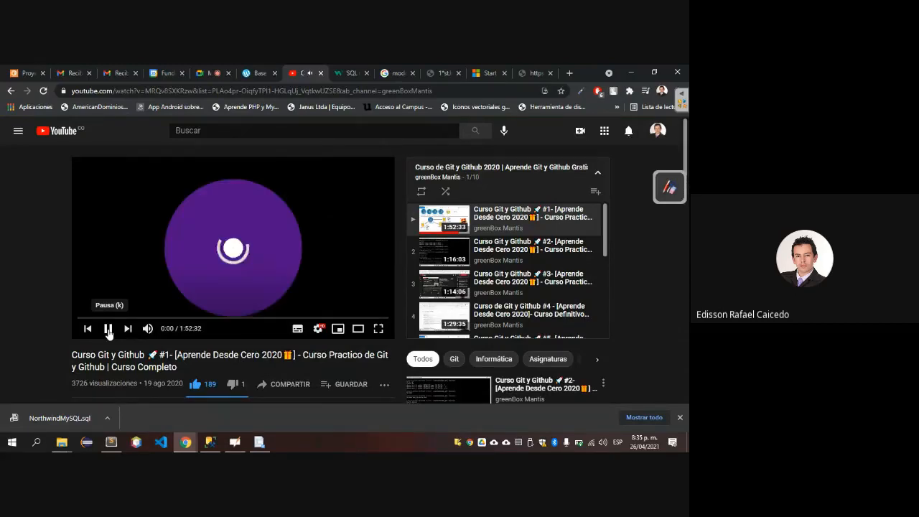
left_click(108, 329)
left_click(244, 91)
key("ctrl+c")
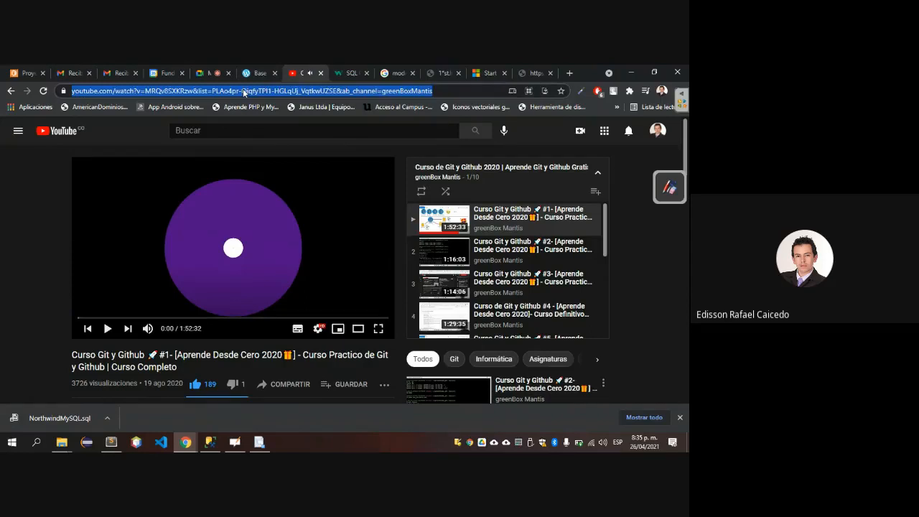
Switch to the Google Meet call and send the copied Git y Github course link in the class chat.
left_click(206, 74)
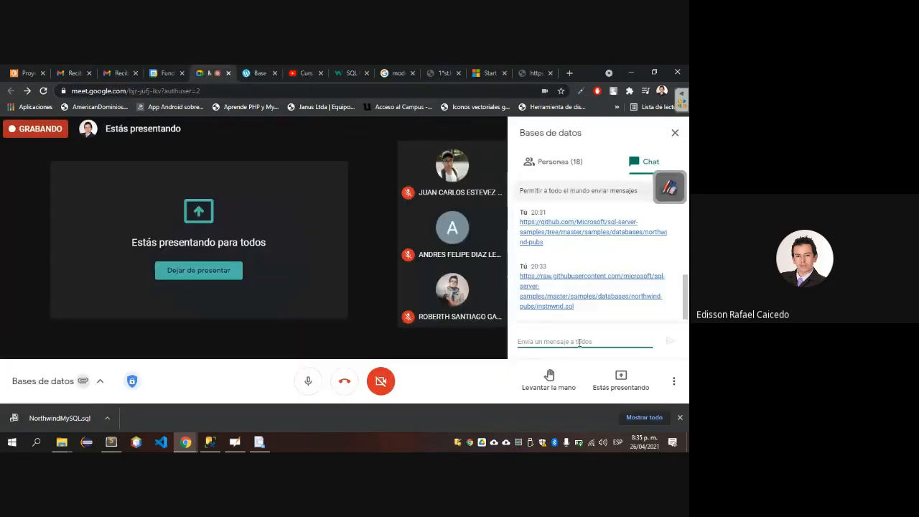
left_click(557, 341)
key("ctrl+v")
key("Return")
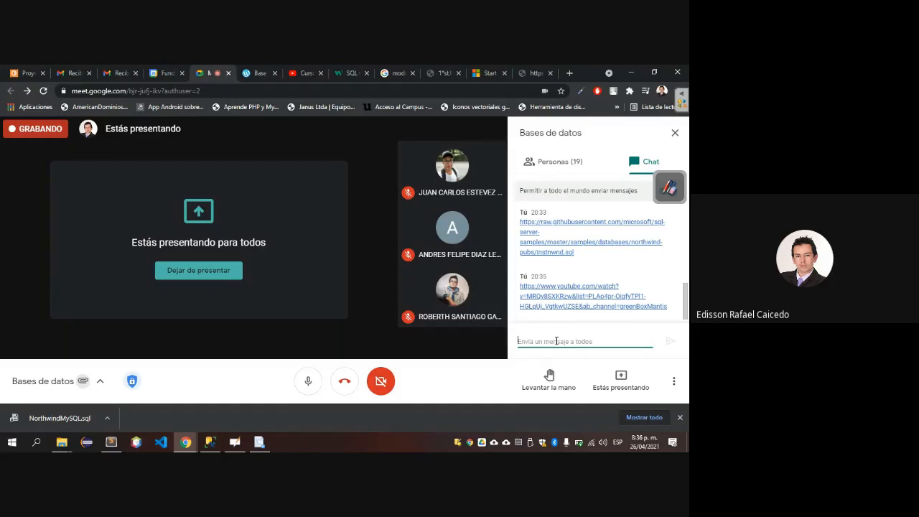
Switch back to SQL Server Management Studio and go to the beginning of the Northwind script in SQLQuery3.
key("alt+Tab")
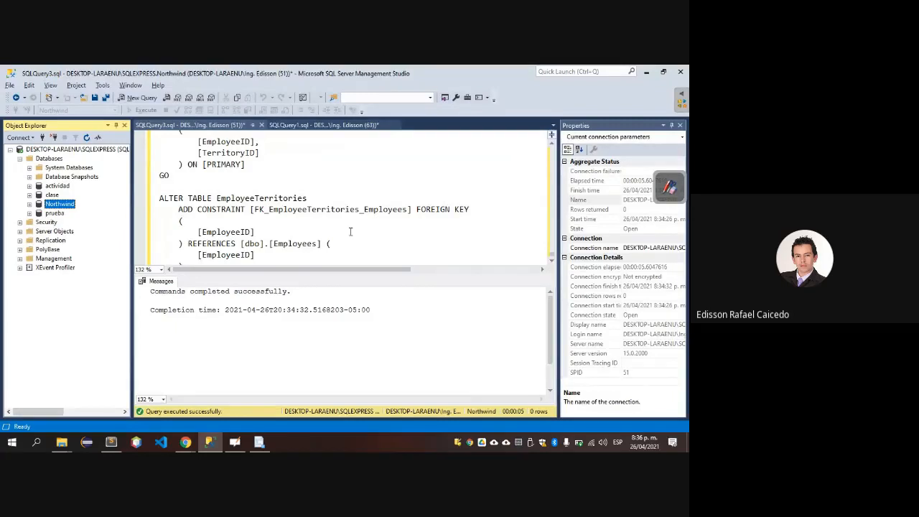
left_click(253, 204)
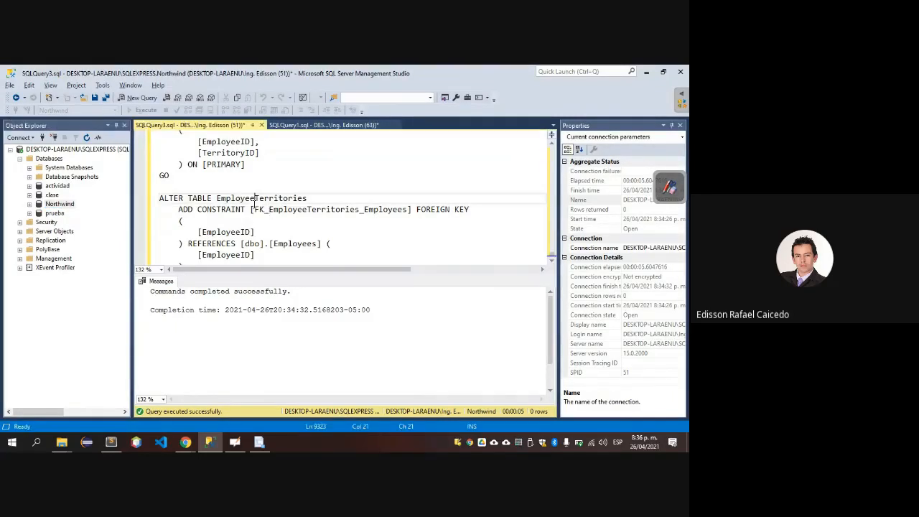
key("ctrl+Home")
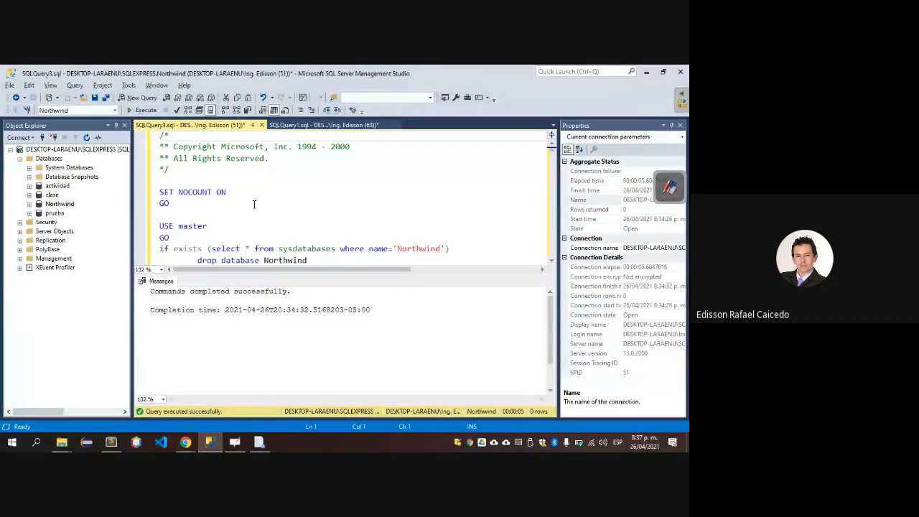
key("alt+Tab")
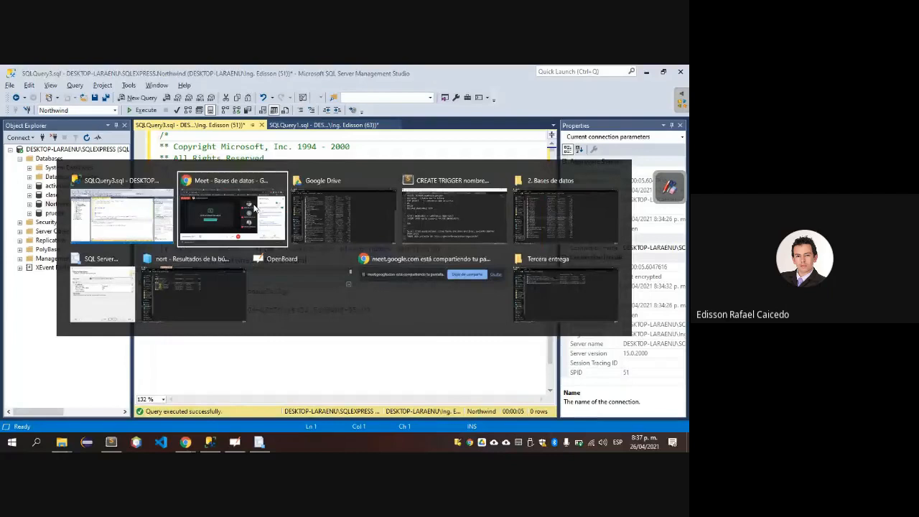
key("alt+Tab")
key("alt+Tab")
key("alt+Tab")
key("alt+Tab")
key("alt+Tab")
key("alt+Tab")
key("alt+Tab")
key("alt+Tab")
key("alt+Tab")
key("alt+Tab")
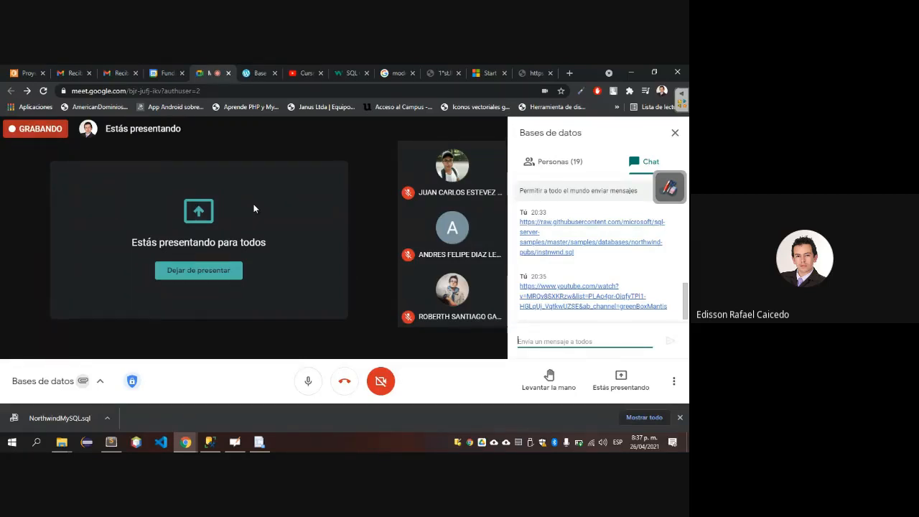
Switch to the Google Drive window in File Explorer and open the folder _Docente > Unisangil > 2. Bases de datos.
key("alt+Tab")
key("alt+Tab")
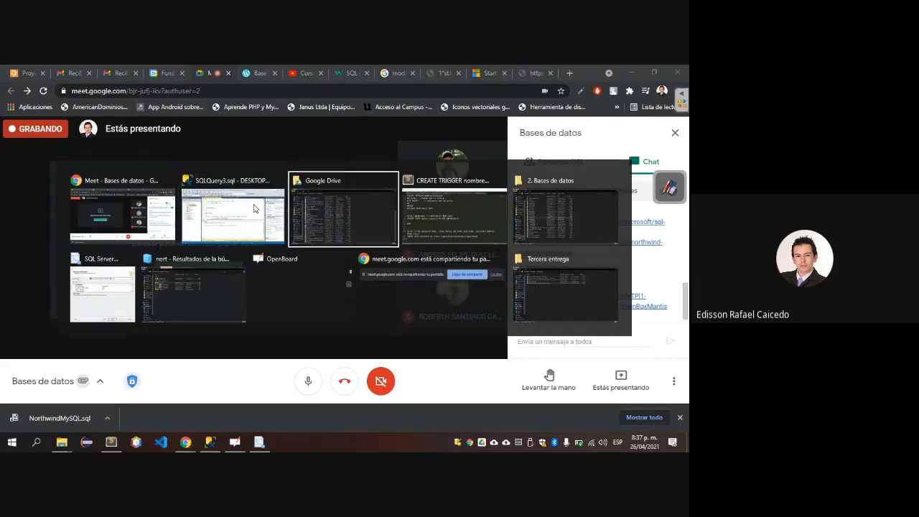
key("Down")
key("Down")
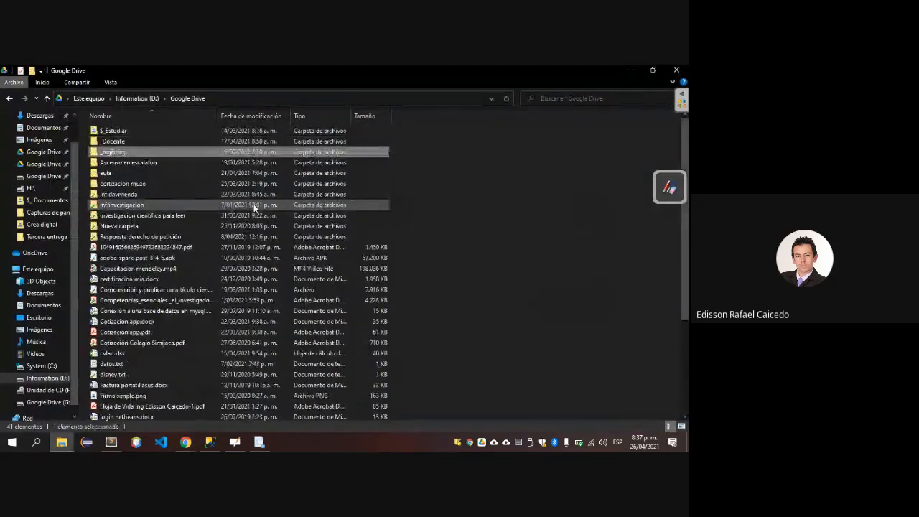
key("Return")
key("Down")
key("Down")
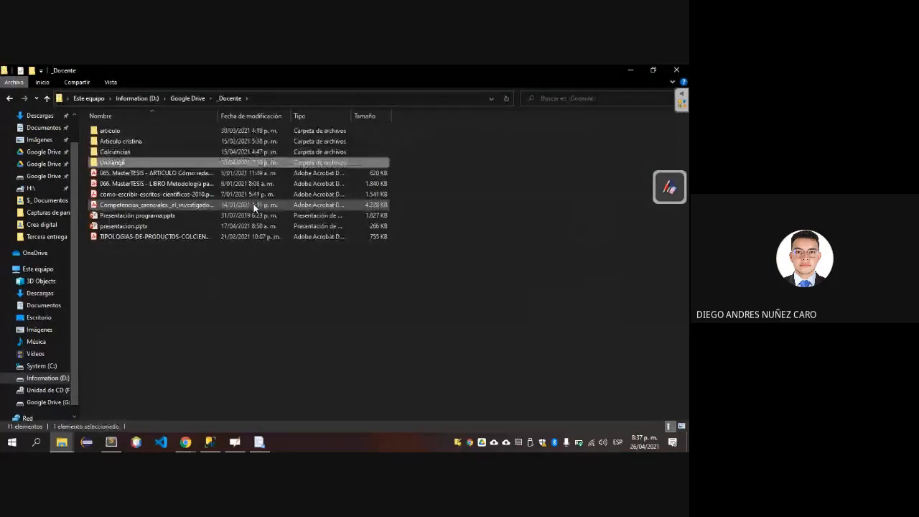
key("Return")
key("Down")
key("Down")
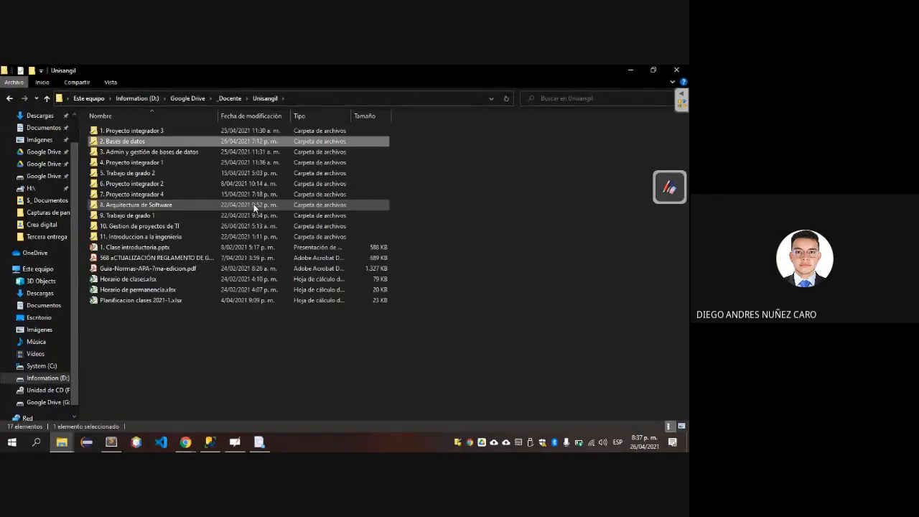
key("Up")
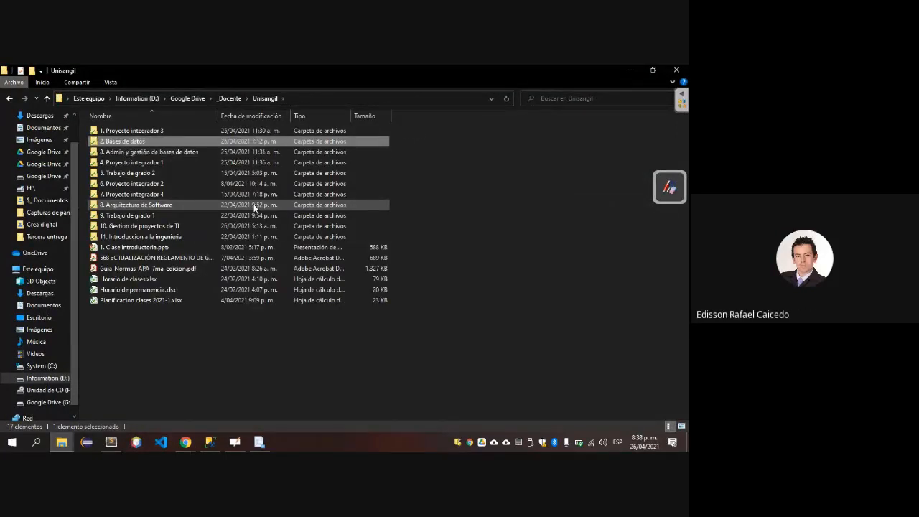
key("Return")
Find ACTIVIDADES EVALUATIVAS 2021-1 BD.docx in the folder and open it in Word.
key("Down")
key("Down")
key("Down")
key("Down")
key("Down")
key("Down")
key("Down")
key("Down")
key("Down")
key("Down")
key("Down")
key("Down")
key("Down")
key("Down")
key("Down")
key("Down")
key("Down")
key("Down")
key("Down")
key("Down")
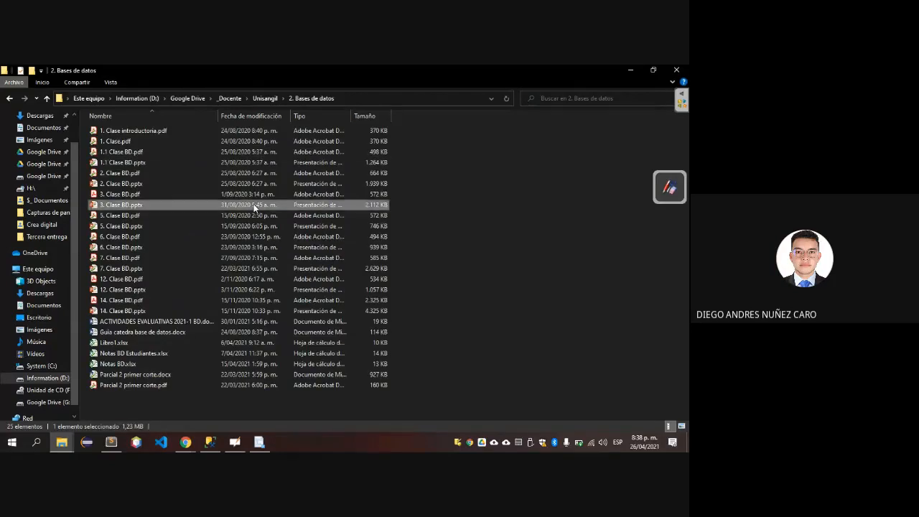
key("Up")
key("Up")
key("Up")
key("Up")
key("Up")
key("Up")
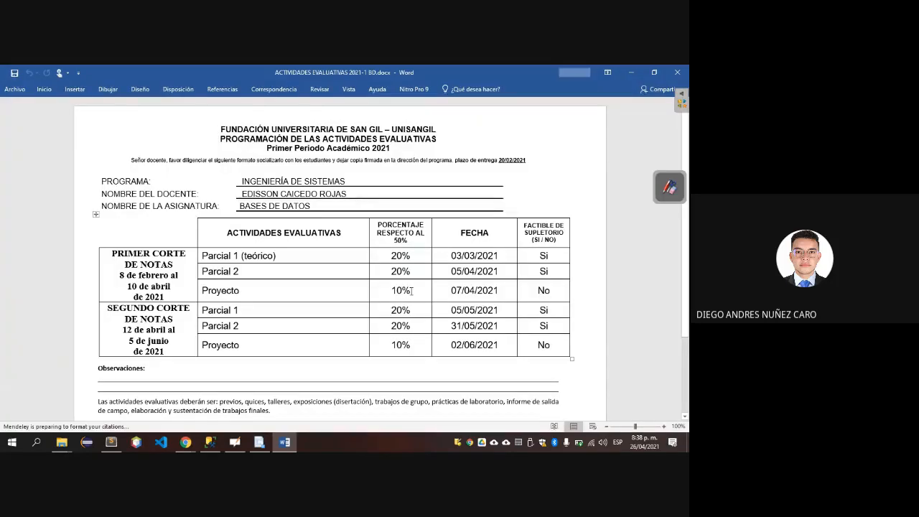
Check the document's evaluation dates against the system calendar, starting from the first-term Parcial 2 date, and close Word.
left_click_drag(446, 270, 508, 274)
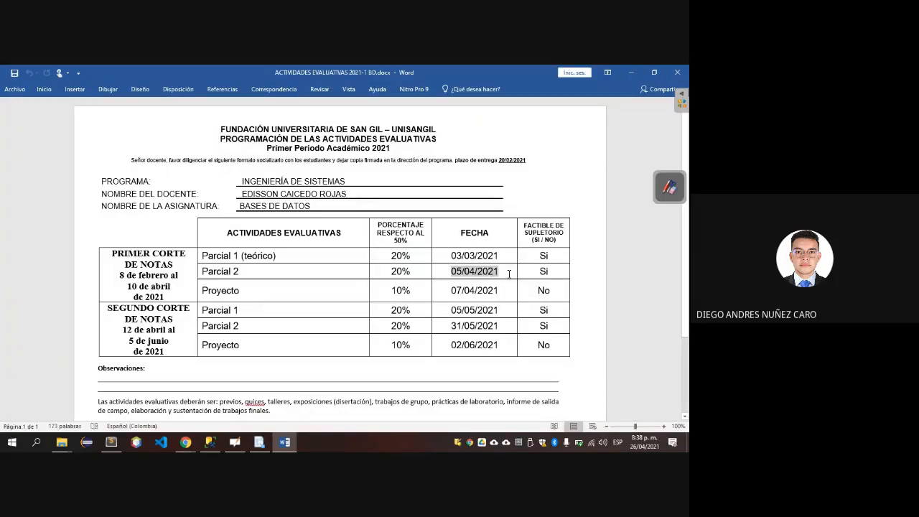
left_click(632, 444)
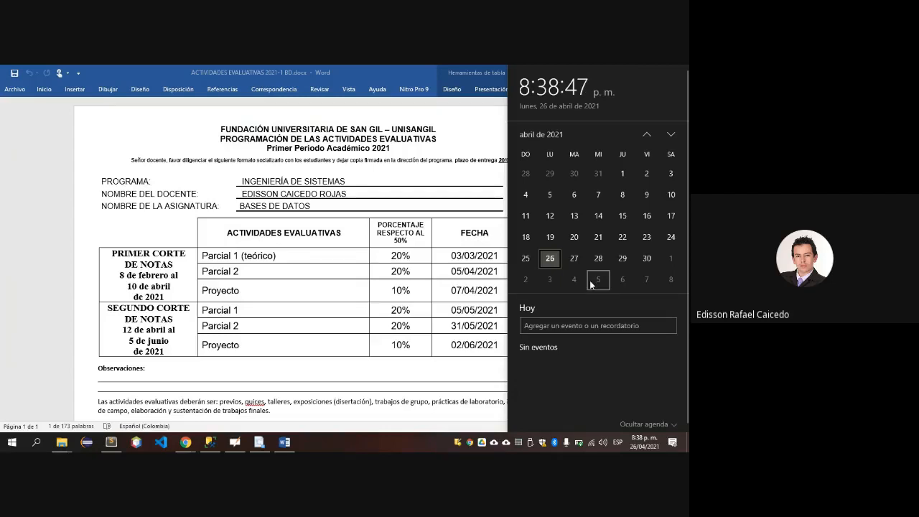
left_click(453, 251)
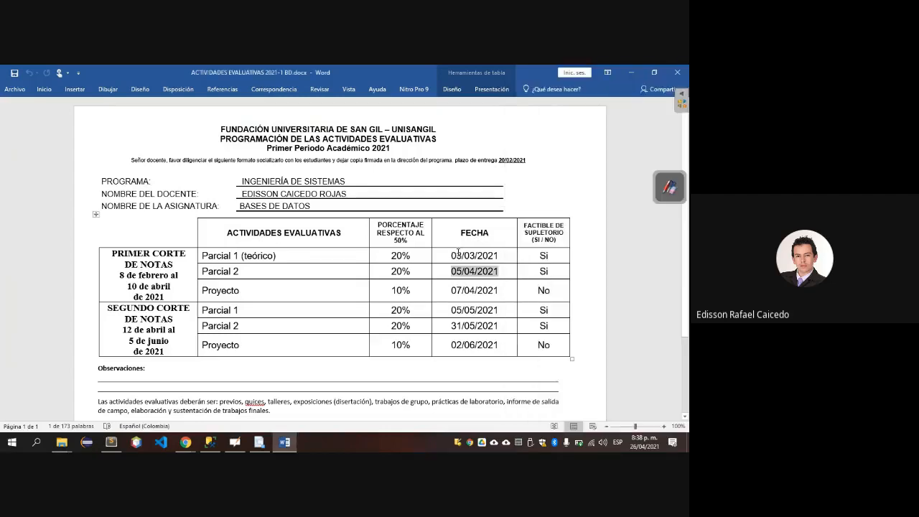
left_click(677, 72)
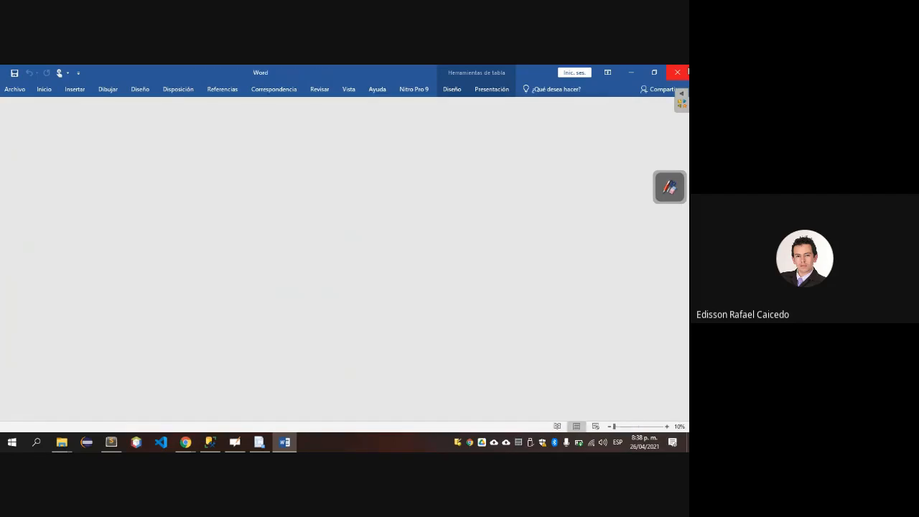
left_click(677, 72)
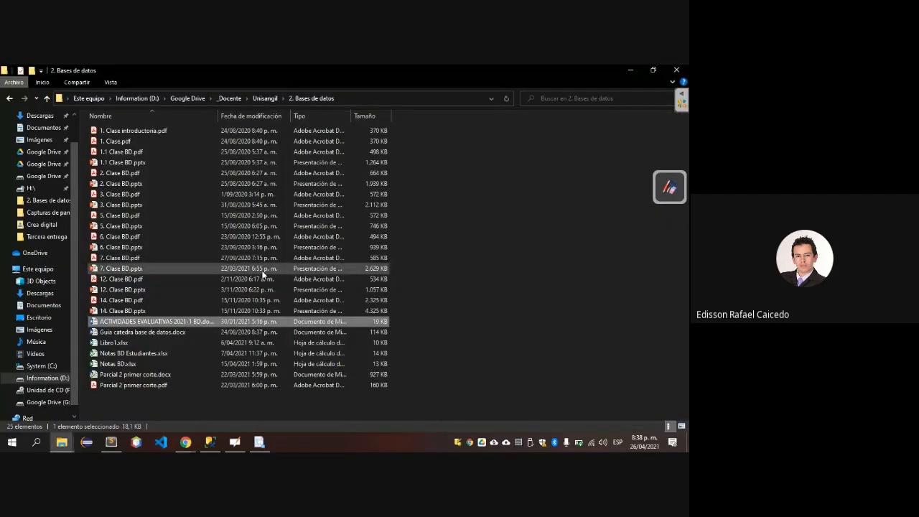
Switch to the Google Meet call in Chrome and stop presenting the screen.
key("alt+Tab")
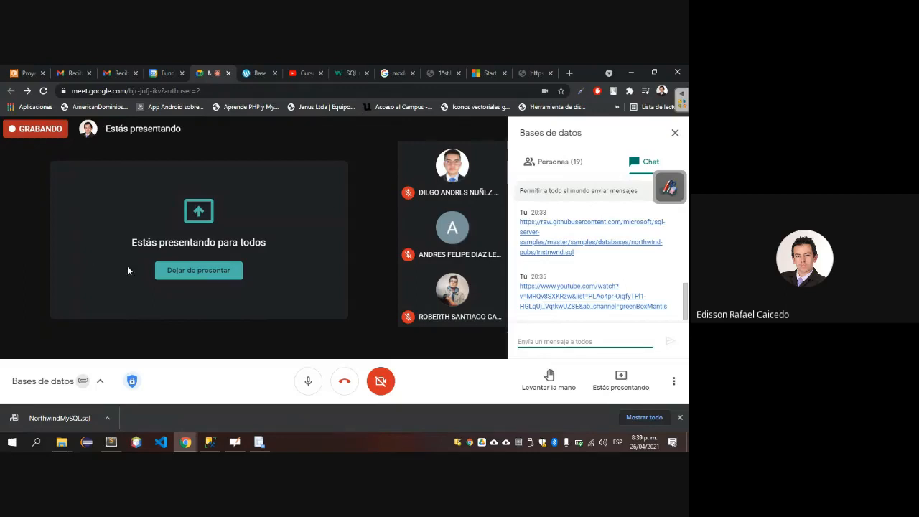
left_click(180, 270)
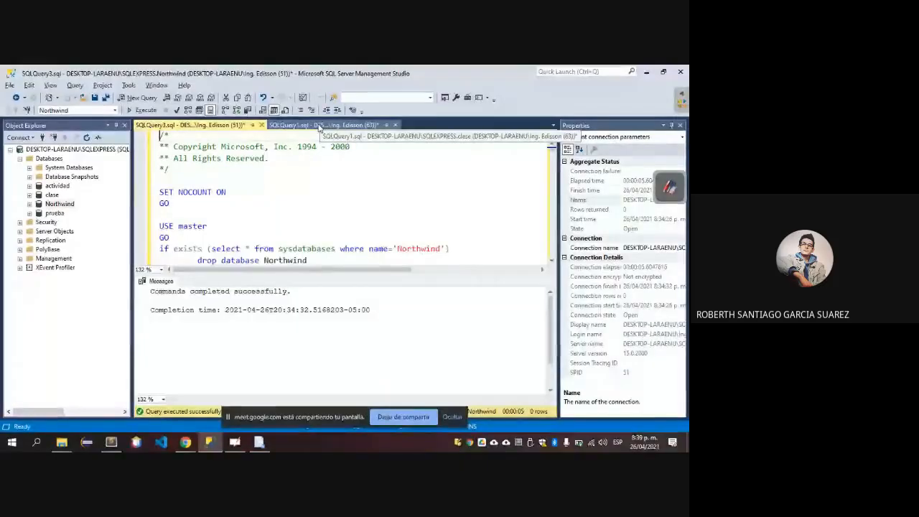
Show the SQLQuery1 script in SQL Server Management Studio and set its target database to Northwind.
left_click(320, 127)
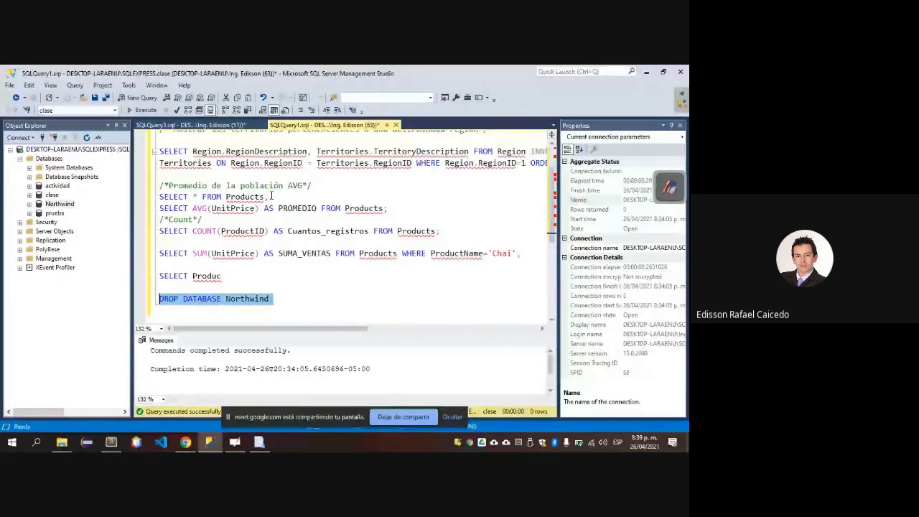
key("Up")
key("Up")
key("Up")
key("Up")
key("Up")
key("Up")
key("Up")
key("Up")
key("Up")
key("Up")
key("Up")
key("Up")
key("Up")
key("Up")
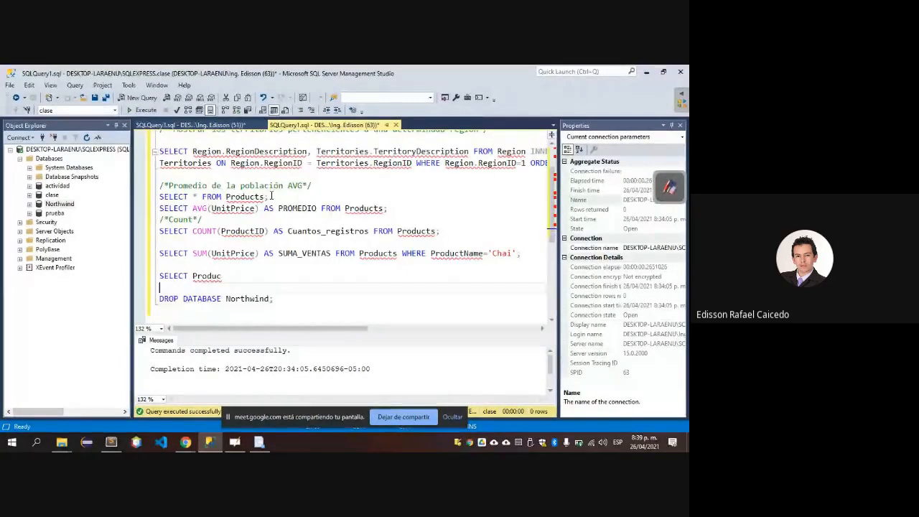
key("Down")
key("Down")
key("Down")
key("Down")
key("Down")
key("Down")
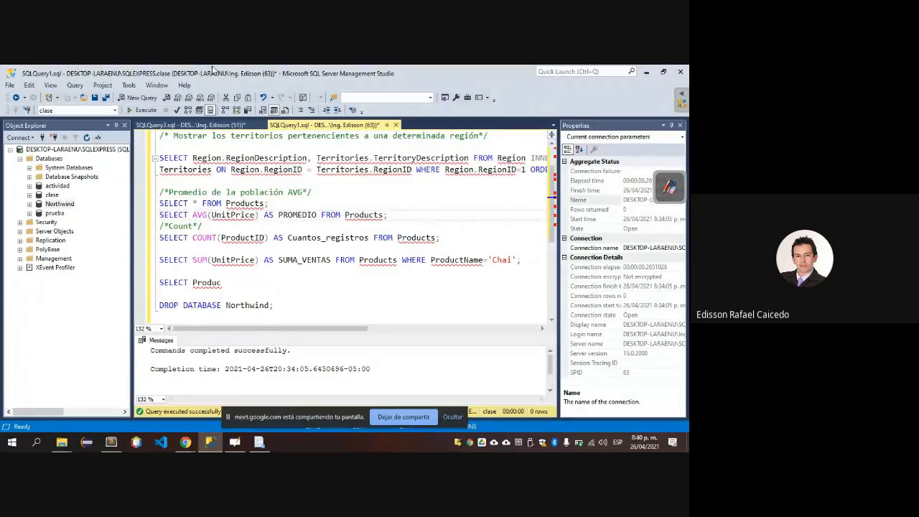
left_click(114, 110)
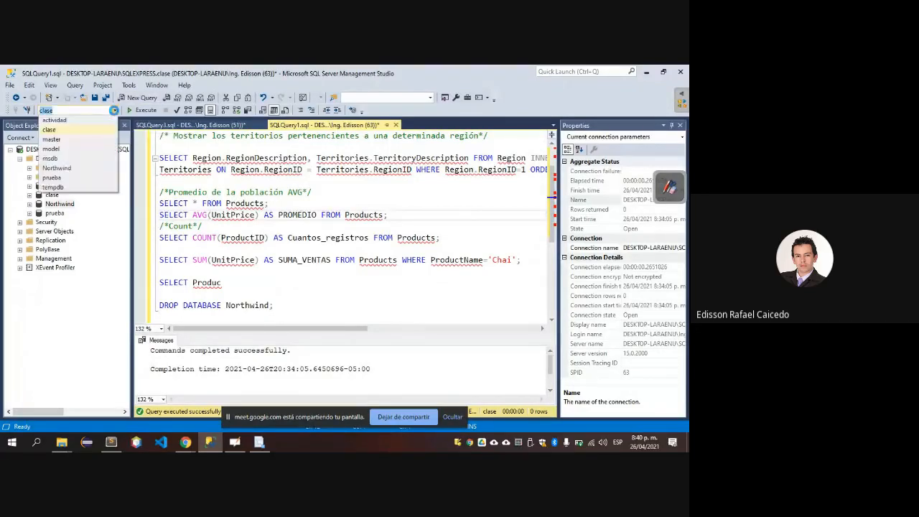
left_click(85, 168)
Execute only the statement that averages UnitPrice as PROMEDIO from the Products table.
left_click(213, 202)
key("Down")
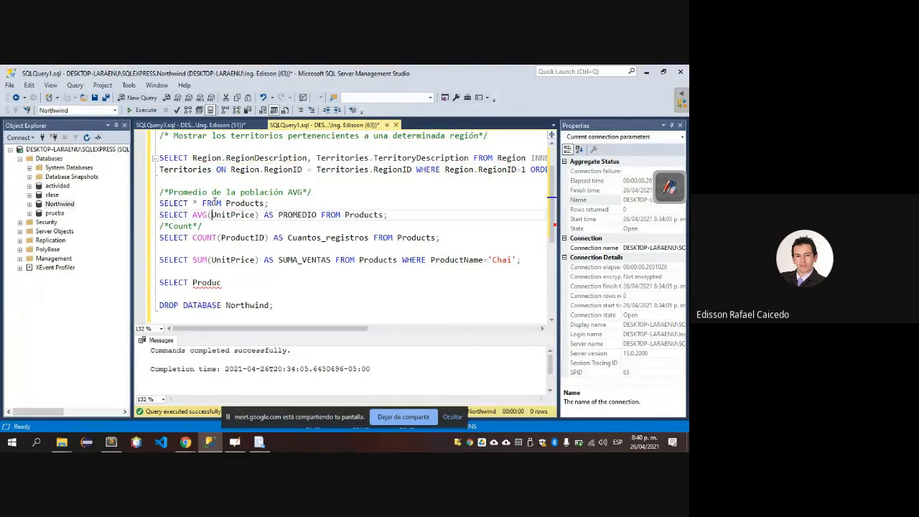
key("Home")
key("shift+End")
key("F5")
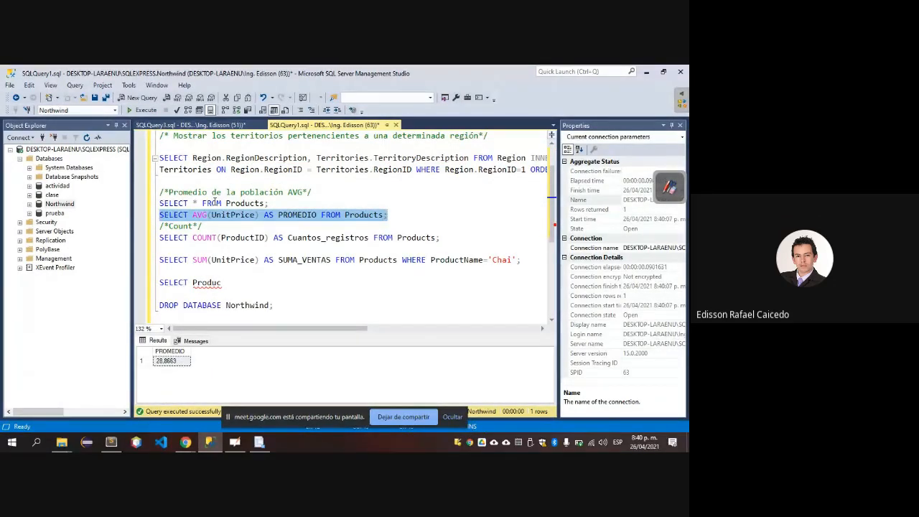
Execute only the two-line INNER JOIN query listing the territories of RegionID 1 ordered by TerritoryDescription.
key("Up")
key("Up")
key("Up")
key("Up")
key("Up")
key("Up")
key("Up")
key("Up")
key("Up")
key("Up")
key("Up")
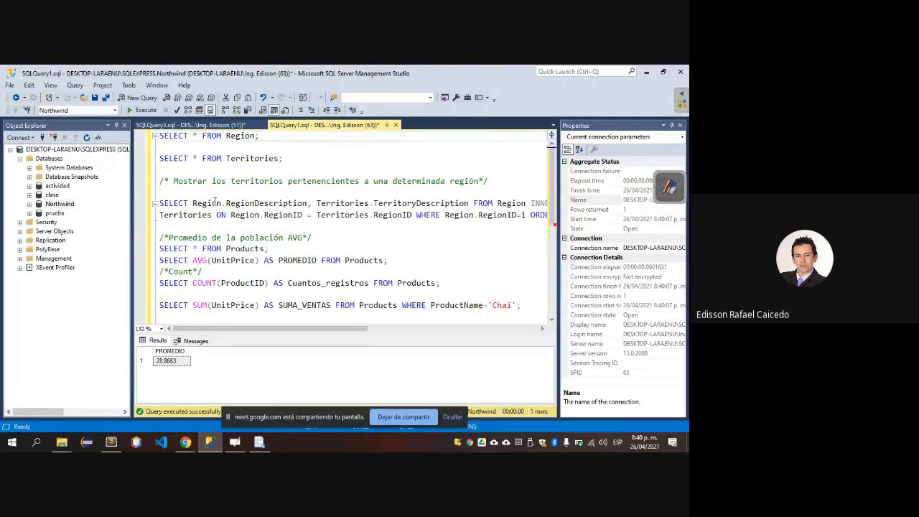
key("Down")
key("Down")
key("Down")
key("Down")
key("Down")
key("Down")
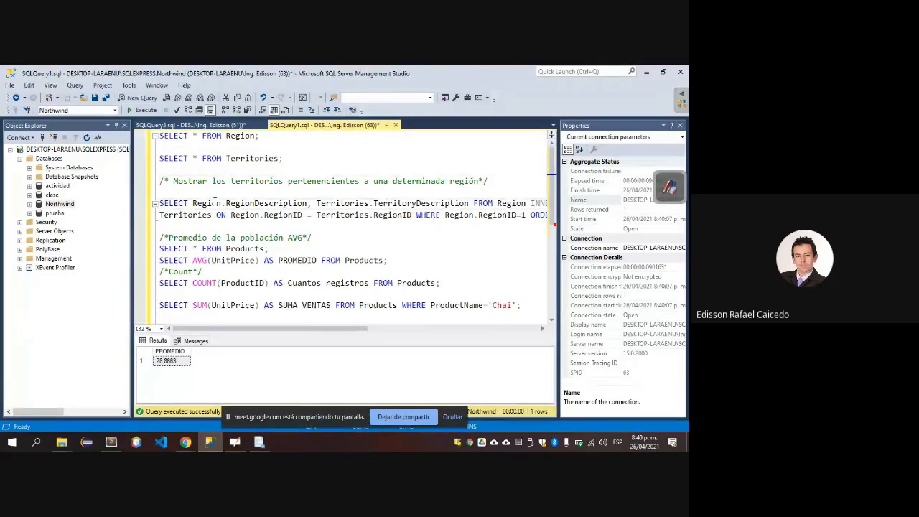
key("Home")
key("shift+Down")
key("shift+End")
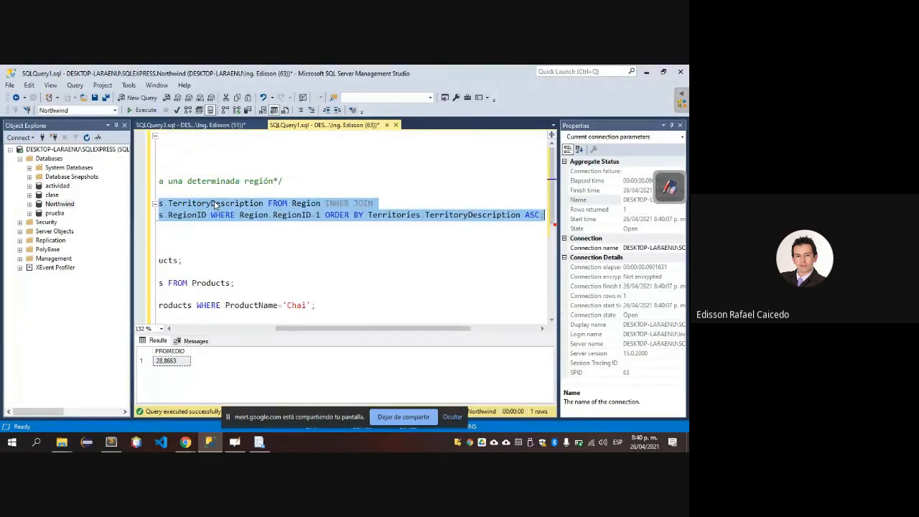
key("F5")
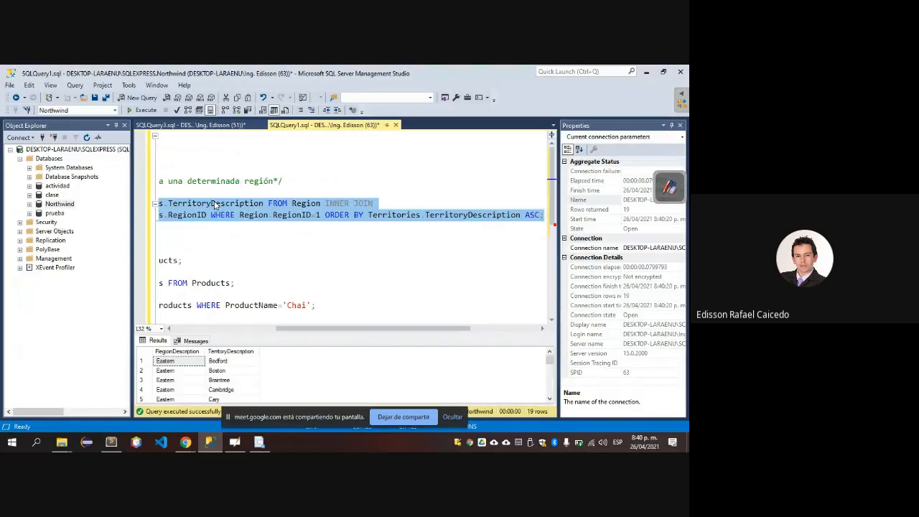
Execute only the statement that sums UnitPrice as SUMA_VENTAS for the product 'Chai'.
key("Down")
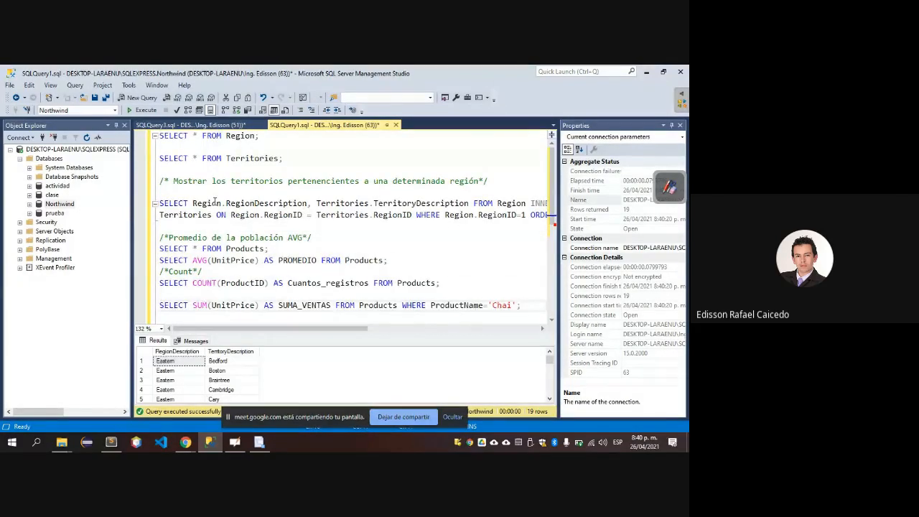
key("shift+Up")
key("F5")
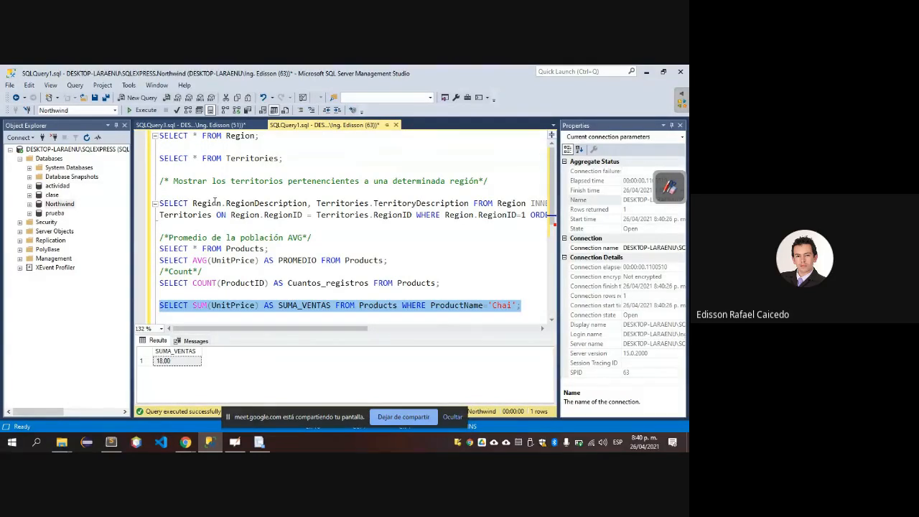
scroll(236, 260, "down", 3)
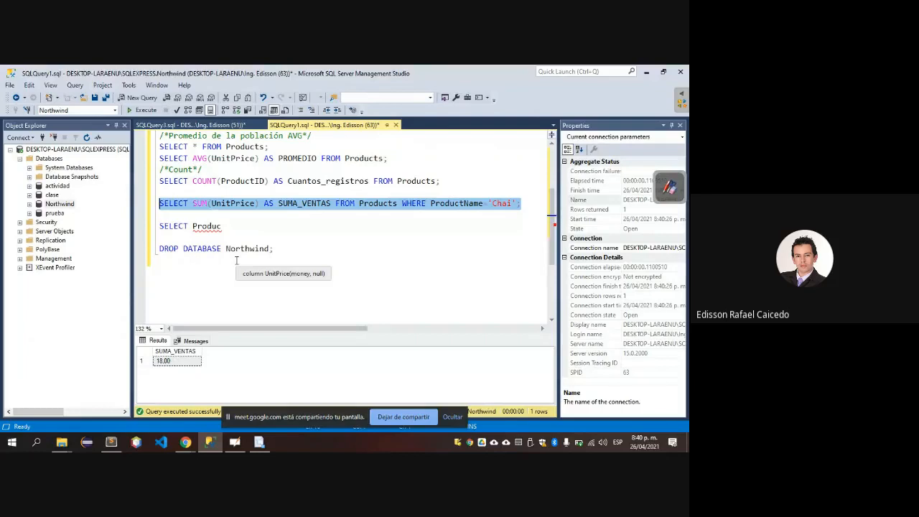
left_click(184, 241)
scroll(194, 237, "up", 3)
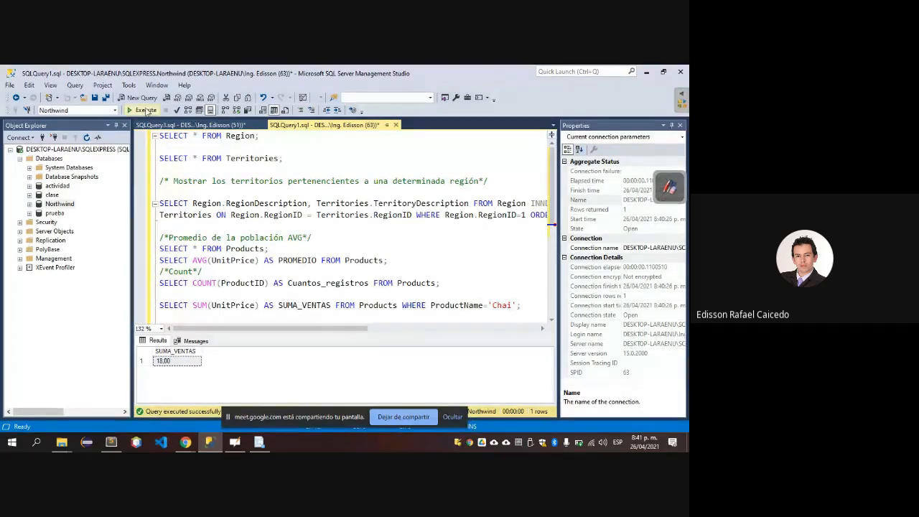
left_click(95, 97)
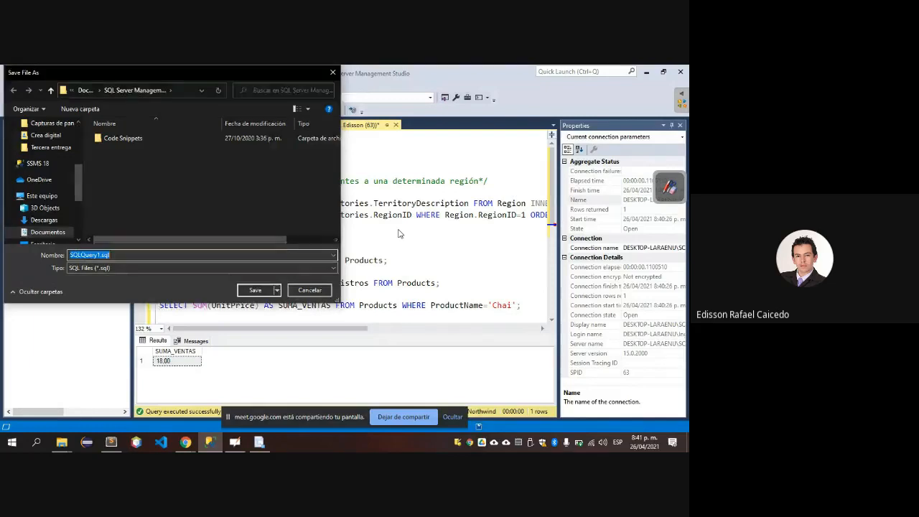
key("Escape")
Switch to the Google Meet call to check its participants list and return to the SQLQuery1 script in SQL Server Management Studio.
key("alt+Tab")
left_click(400, 234)
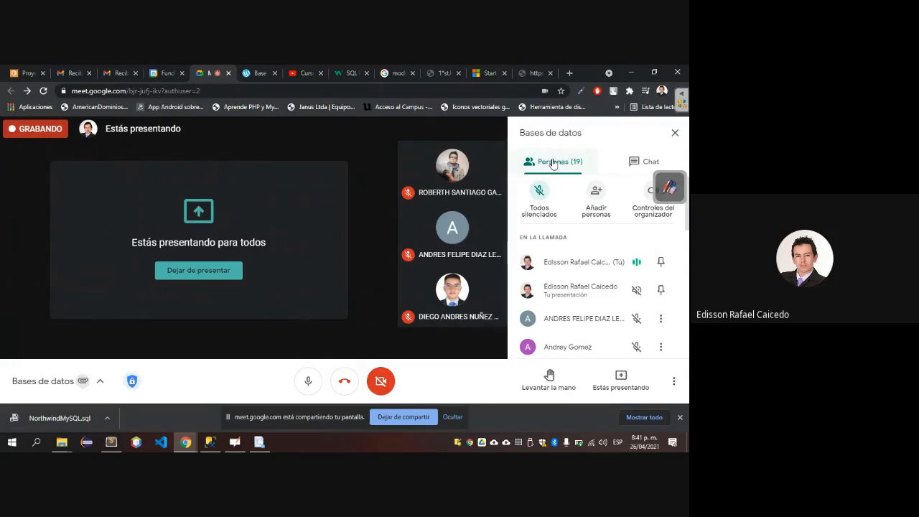
key("alt+Tab")
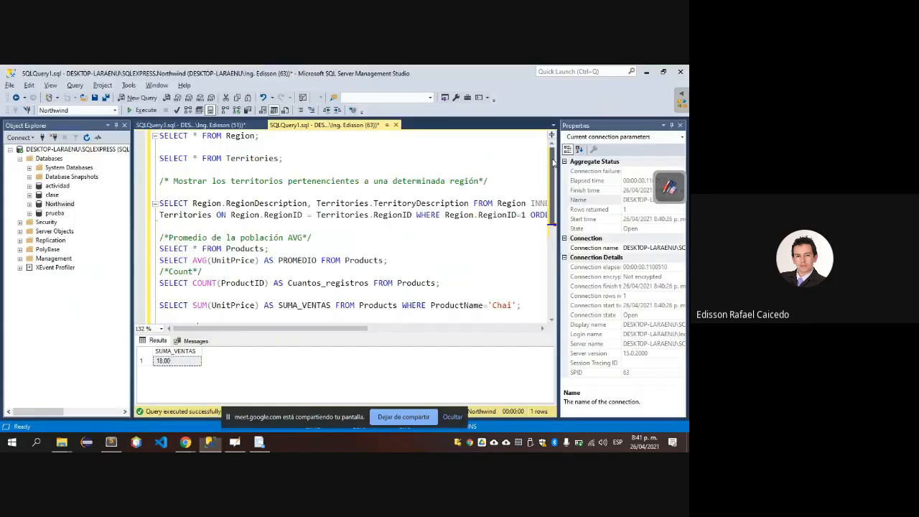
Highlight the AVG comment together with the SELECT * FROM Products and AVG(UnitPrice) statements below it.
scroll(553, 164, "down", 2)
key("Up")
key("Up")
key("Up")
key("Up")
key("Up")
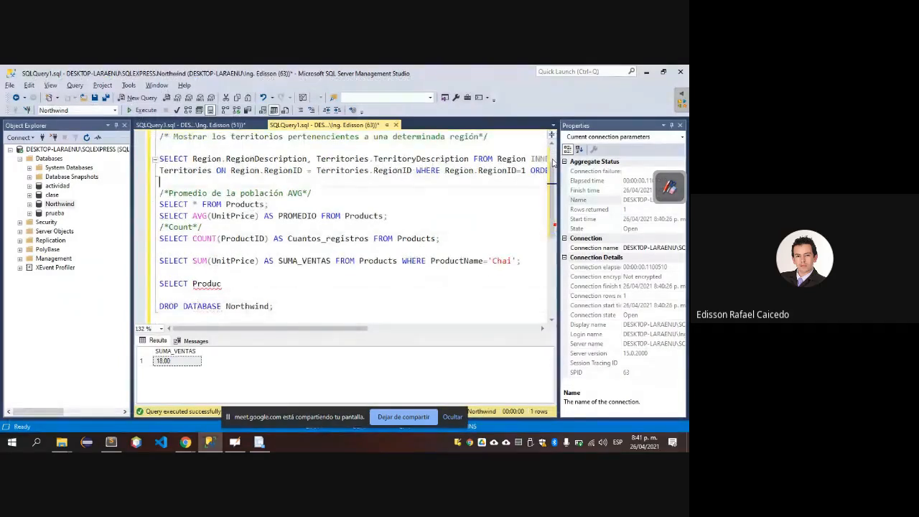
key("Down")
key("Home")
key("shift+Down")
key("shift+Down")
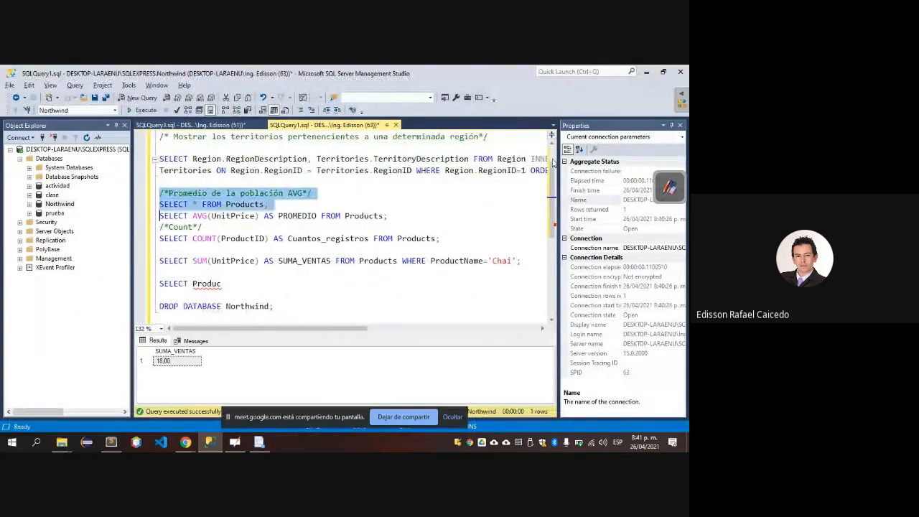
key("shift+Down")
key("shift+Left")
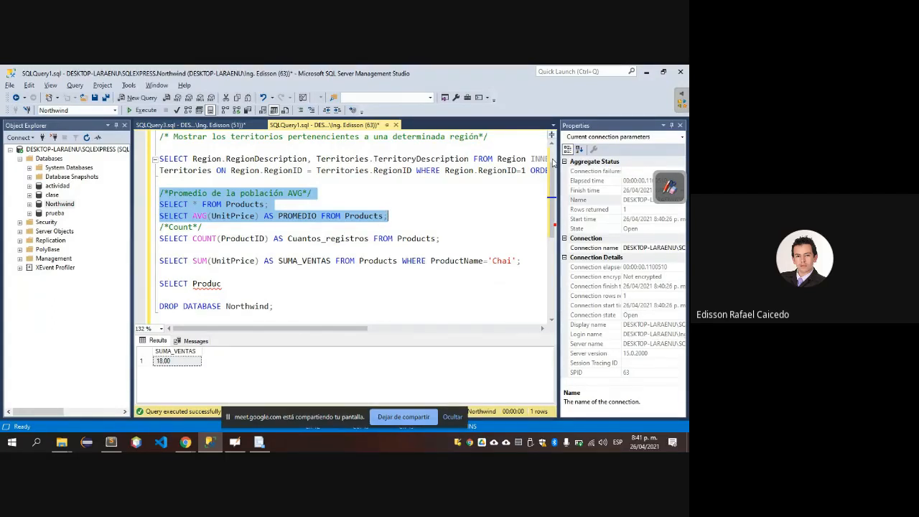
Switch to the Google Meet call and stop presenting the screen to the class.
key("alt+Tab")
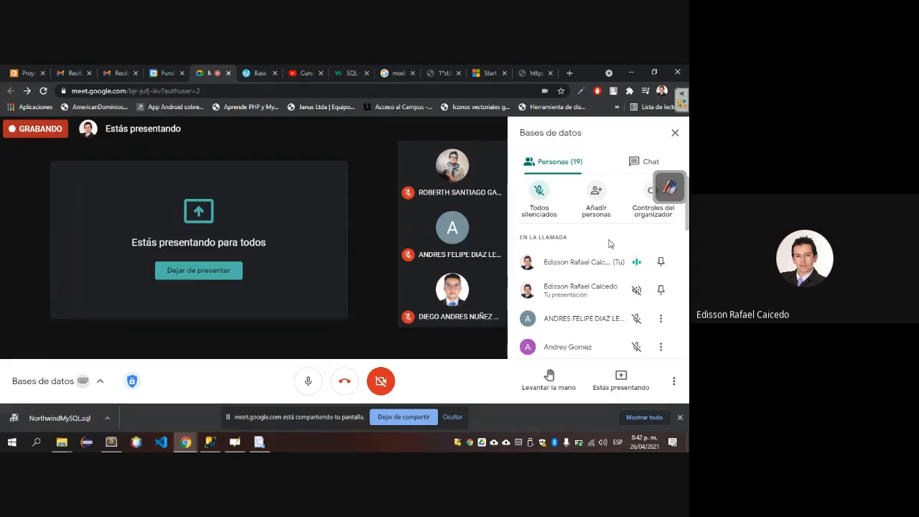
mouse_move(504, 257)
left_click(211, 270)
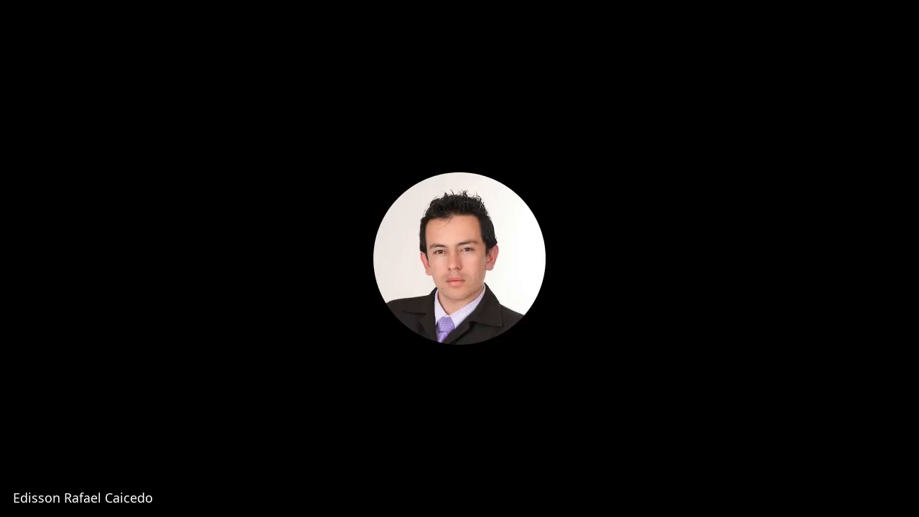